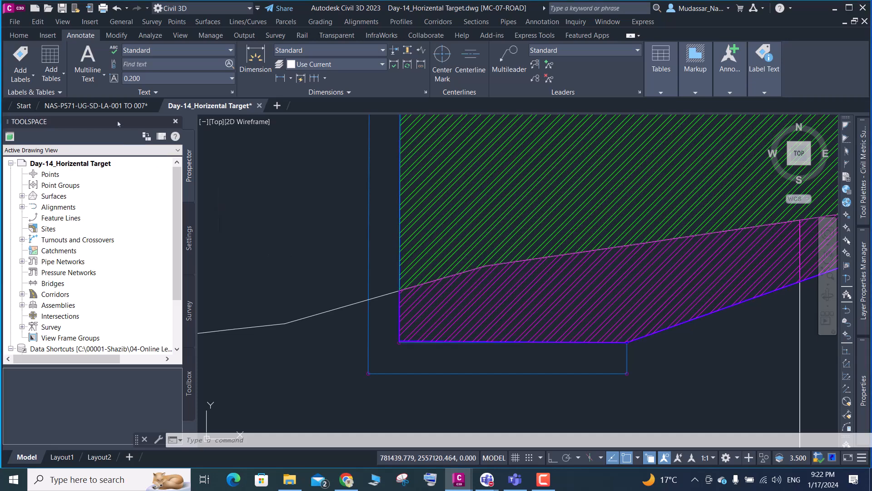
- Switch to the NAS-P571-UG-SD-LA-001 TO 007 drawing and check the Day-15 and Day-14 lecture folders in File Explorer
left_click(111, 108)
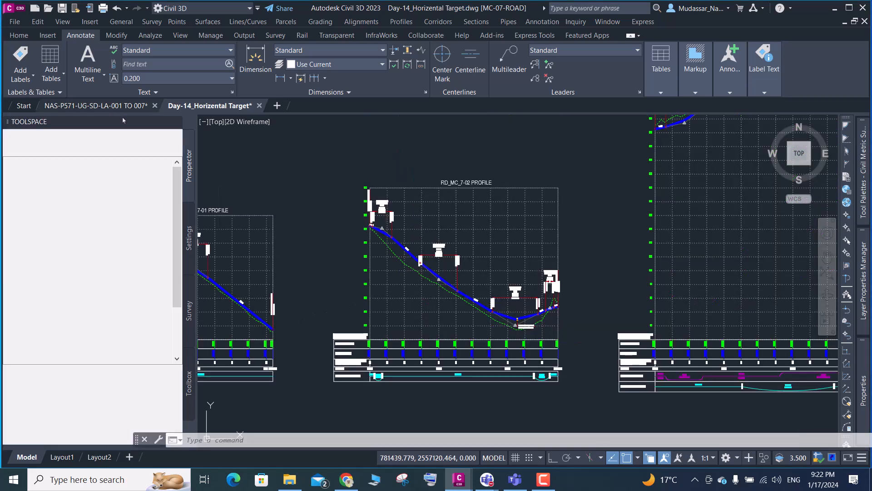
left_click(114, 106)
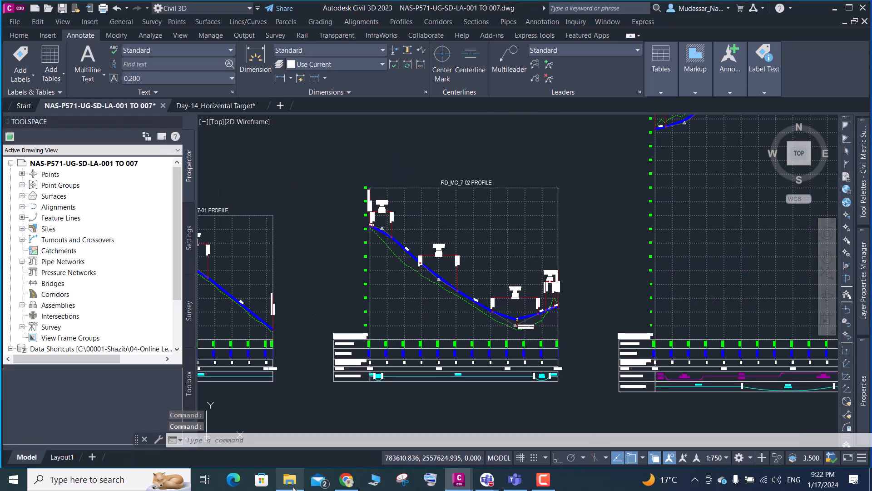
left_click(300, 482)
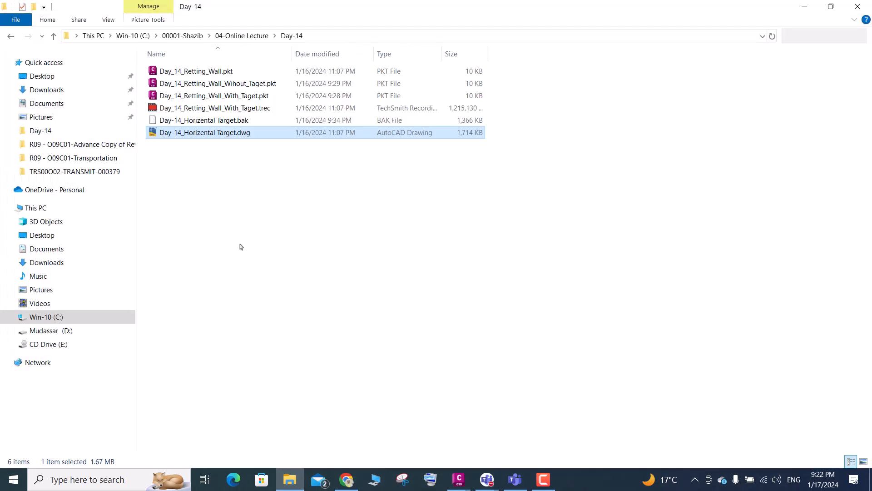
left_click(53, 36)
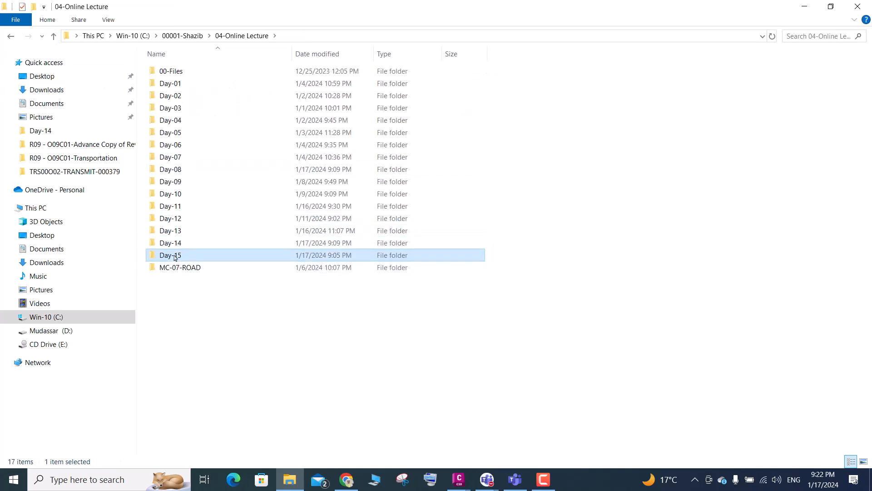
double_click(175, 255)
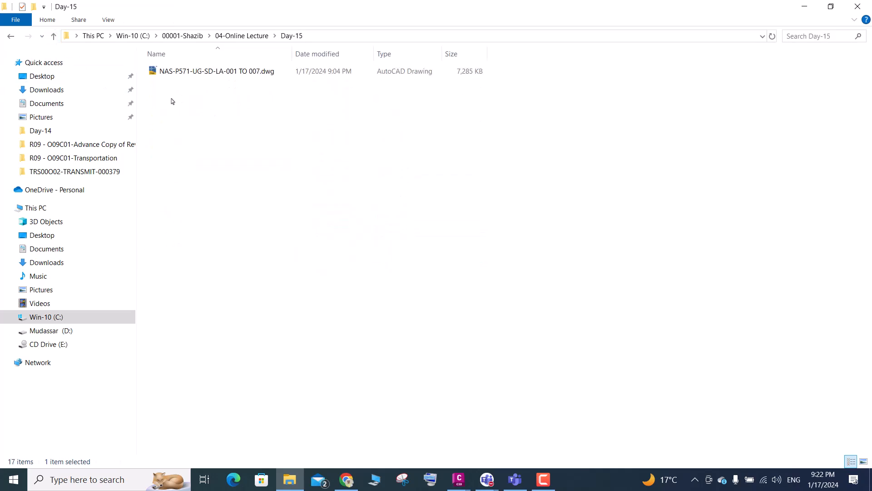
left_click(53, 36)
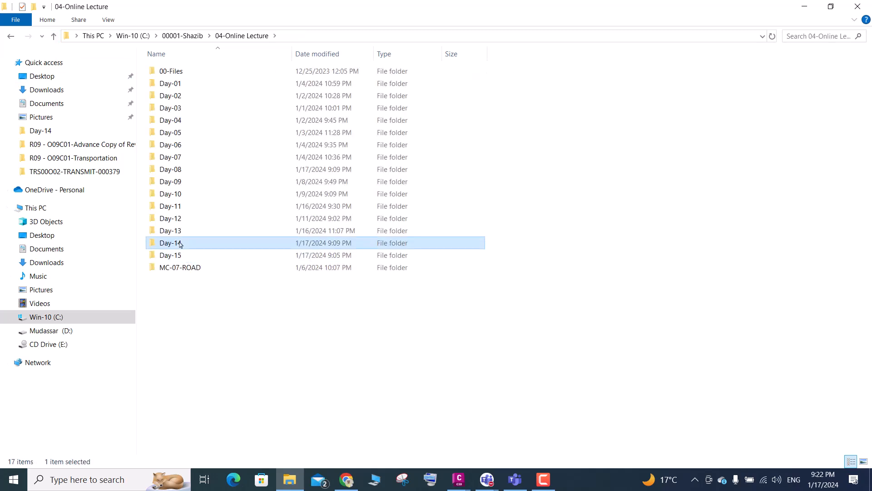
double_click(175, 243)
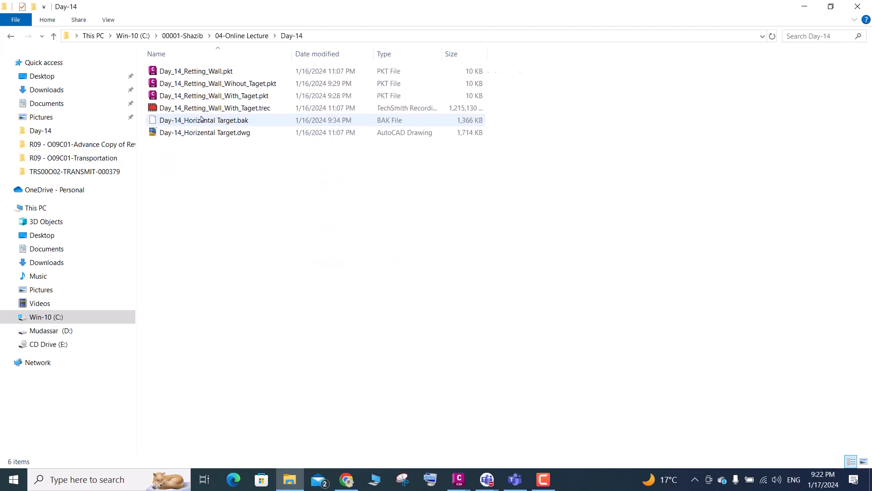
left_click(804, 7)
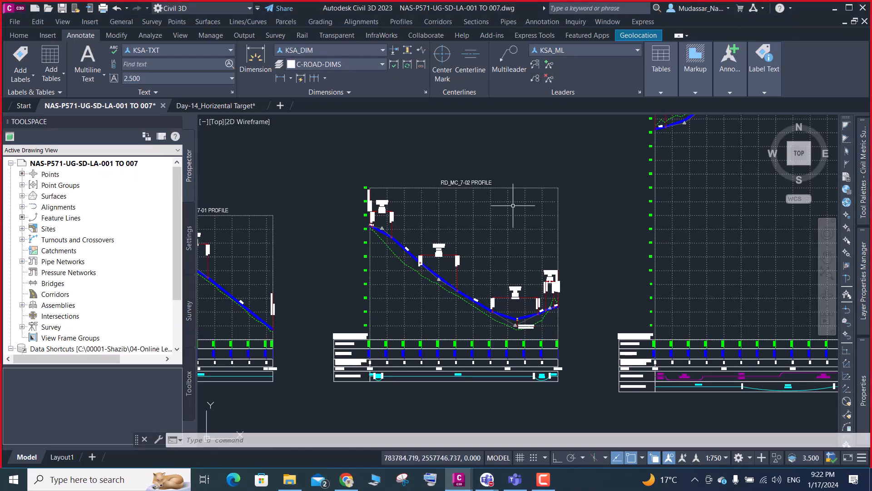
- Return to the Day-14_Horizental Target drawing and examine the road cross section with its two retaining walls, dismissing the blank pop-up
left_click(237, 108)
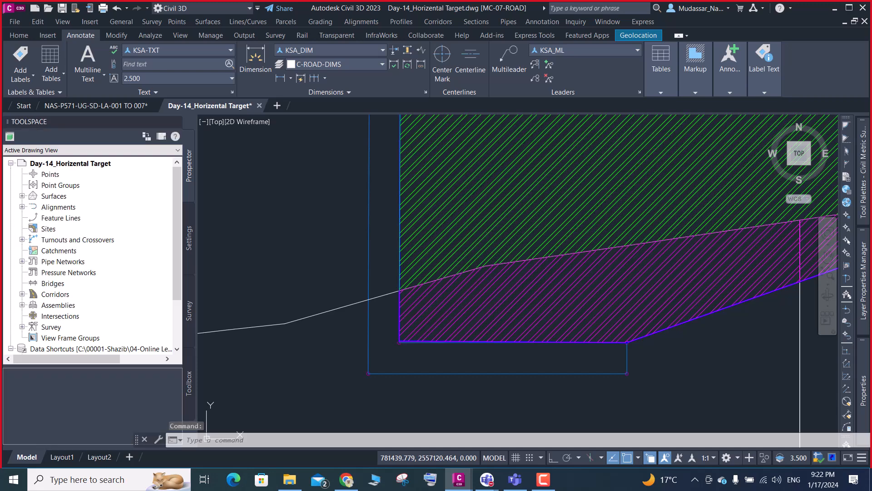
scroll(315, 288, "down", 6)
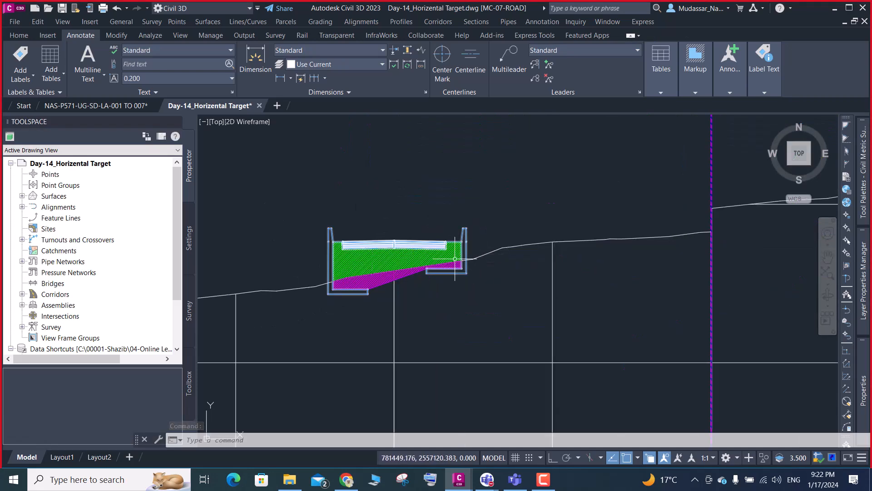
scroll(458, 240, "up", 2)
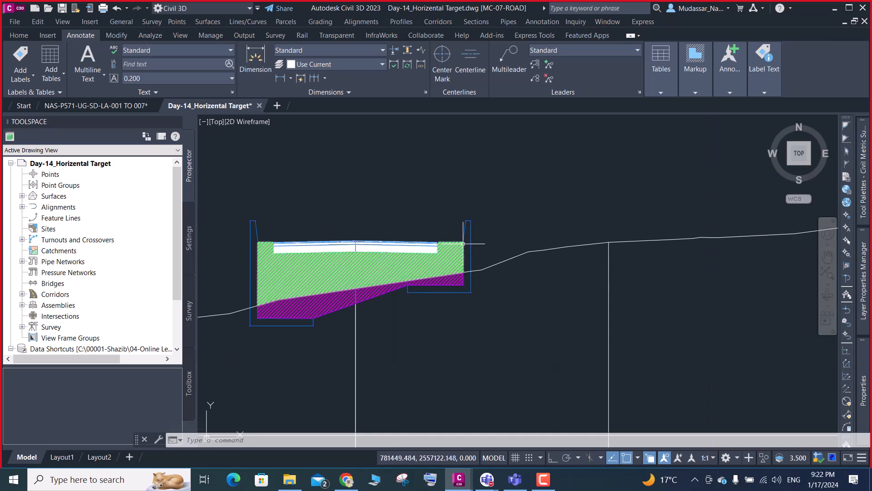
scroll(473, 224, "up", 3)
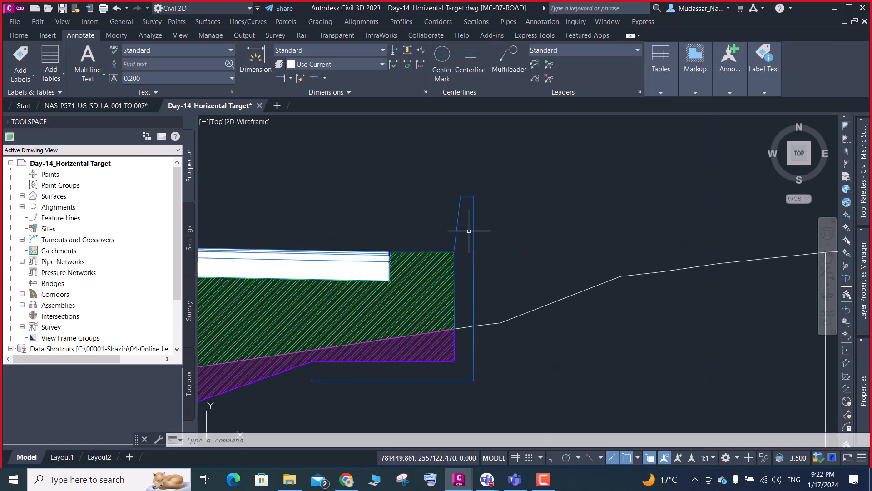
mouse_move(475, 218)
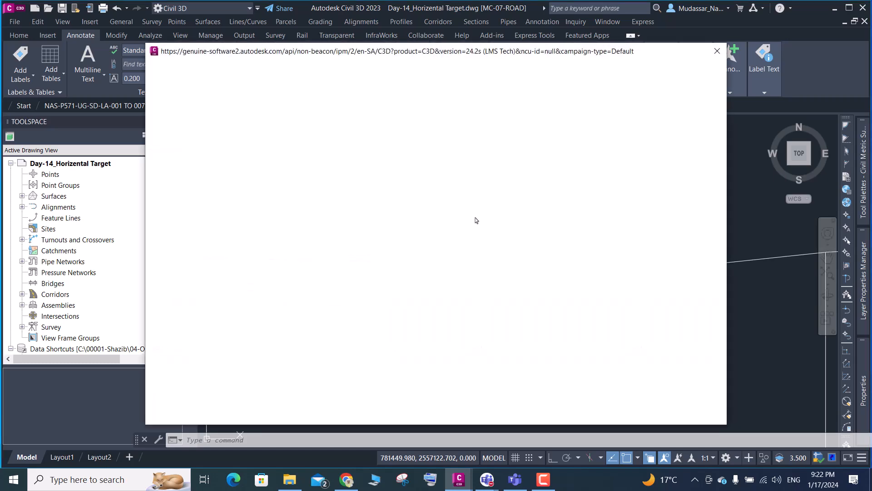
left_click(717, 53)
scroll(583, 178, "down", 3)
scroll(535, 200, "down", 4)
scroll(511, 200, "up", 6)
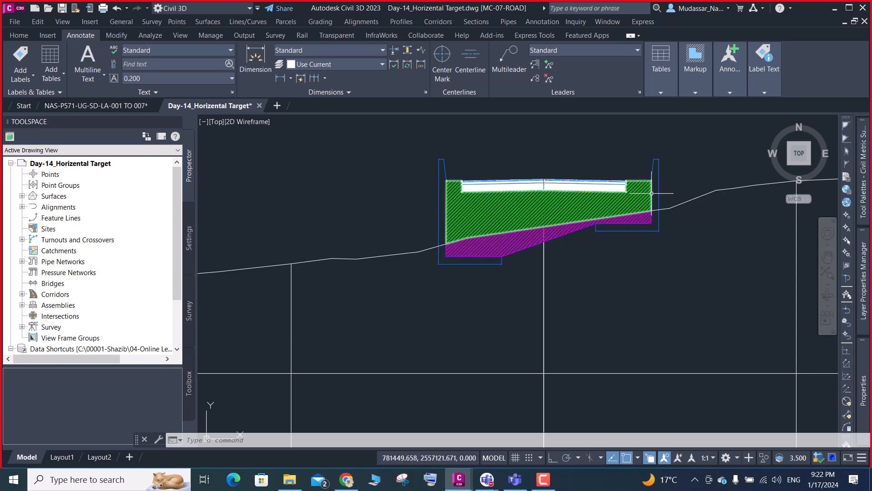
scroll(639, 184, "up", 4)
scroll(616, 188, "down", 2)
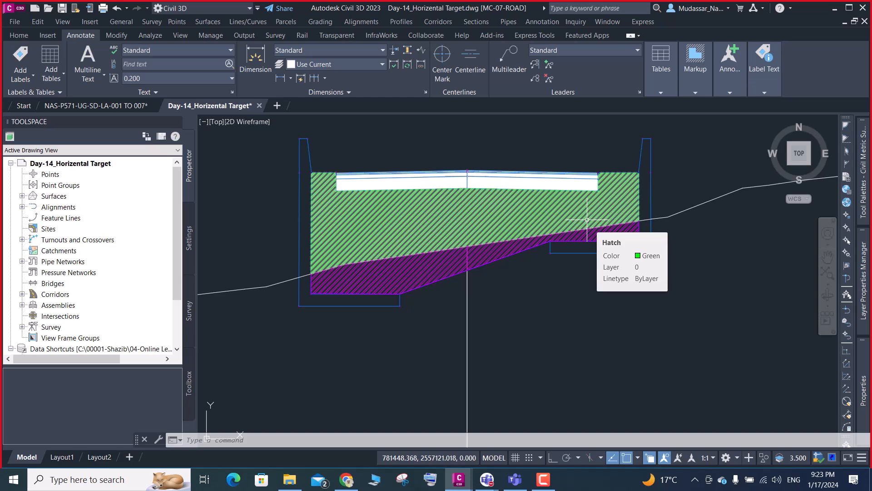
- Maximize the window and examine the wall footings and the existing ground line across the section
left_click(849, 8)
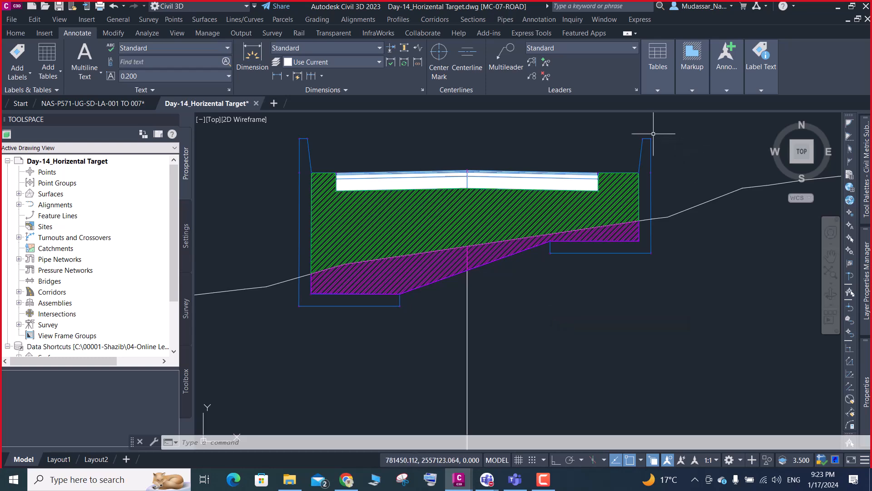
scroll(651, 134, "up", 2)
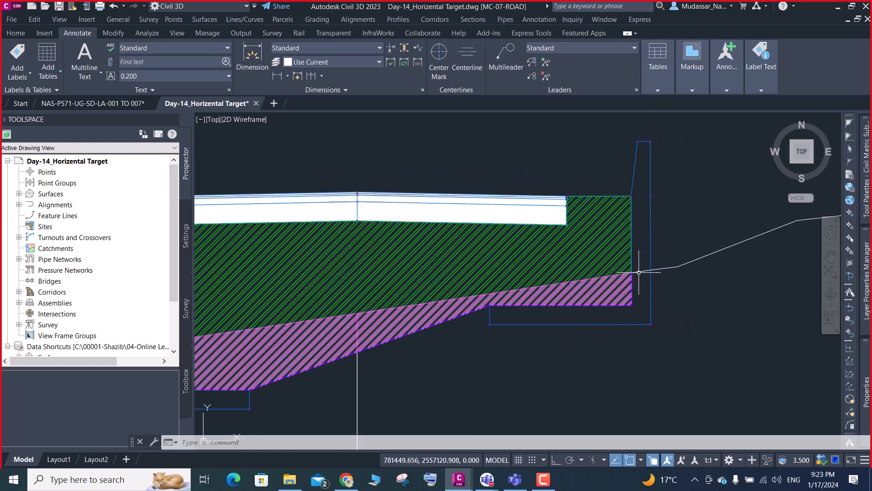
scroll(649, 267, "down", 5)
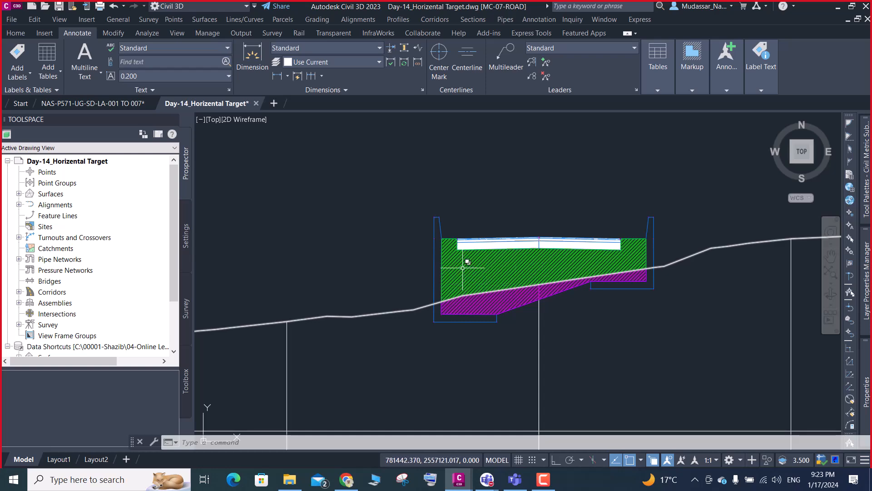
scroll(457, 248, "up", 3)
scroll(453, 244, "up", 1)
scroll(445, 387, "up", 1)
scroll(440, 385, "down", 5)
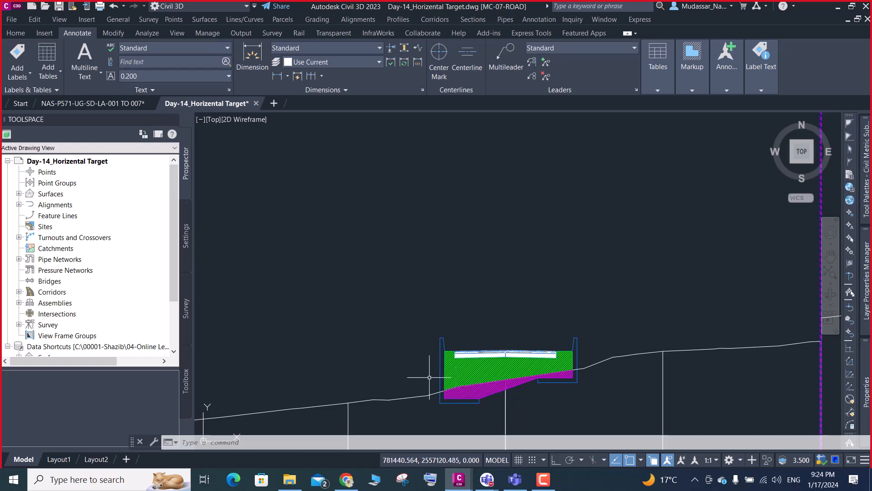
scroll(450, 350, "down", 3)
scroll(504, 339, "up", 3)
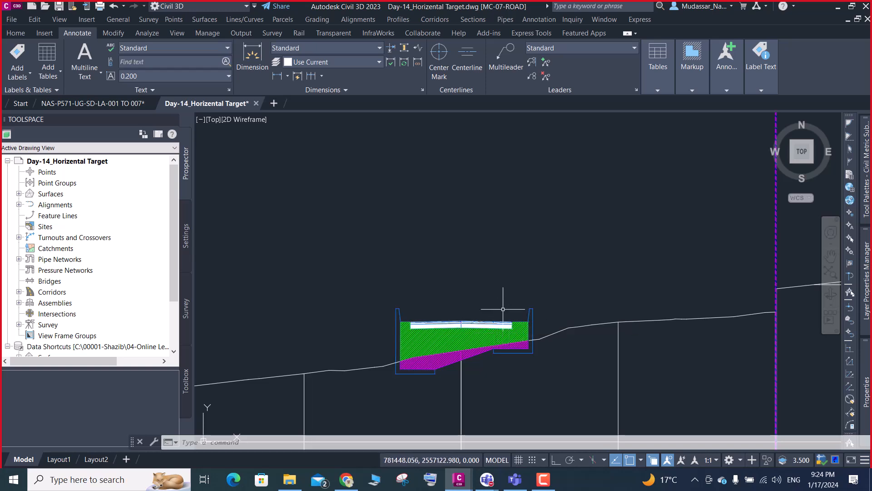
scroll(398, 360, "up", 2)
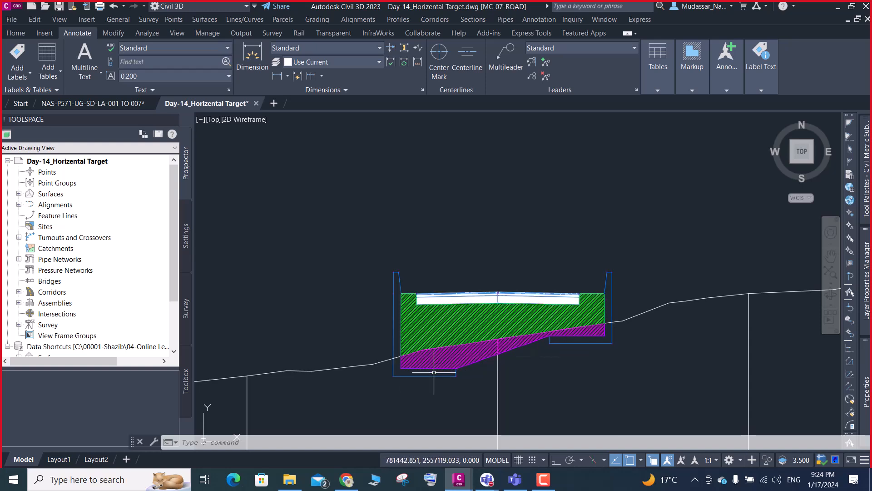
mouse_move(434, 372)
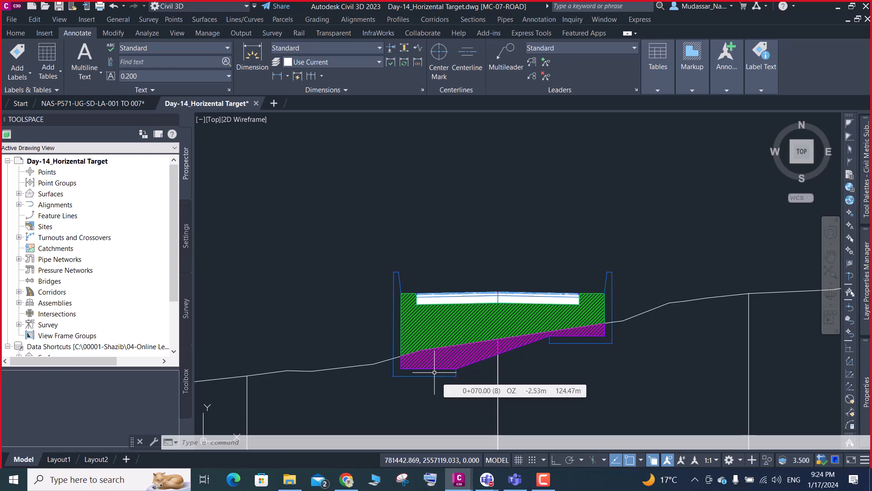
scroll(387, 364, "up", 4)
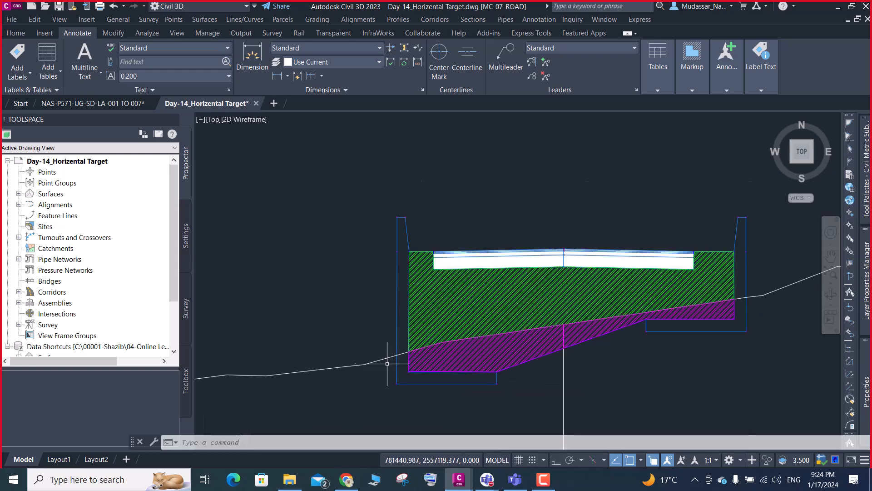
mouse_move(388, 366)
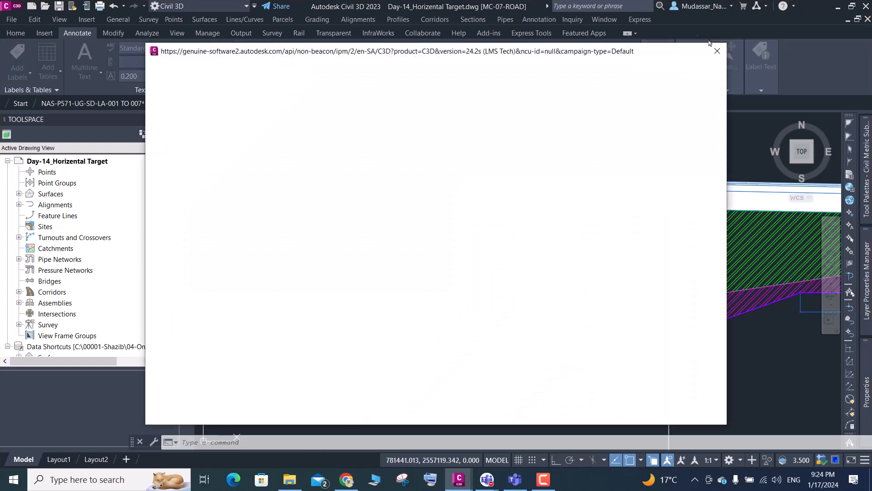
- Dismiss the blank pop-up and inspect the green and magenta hatched areas between the two retaining walls
left_click(718, 52)
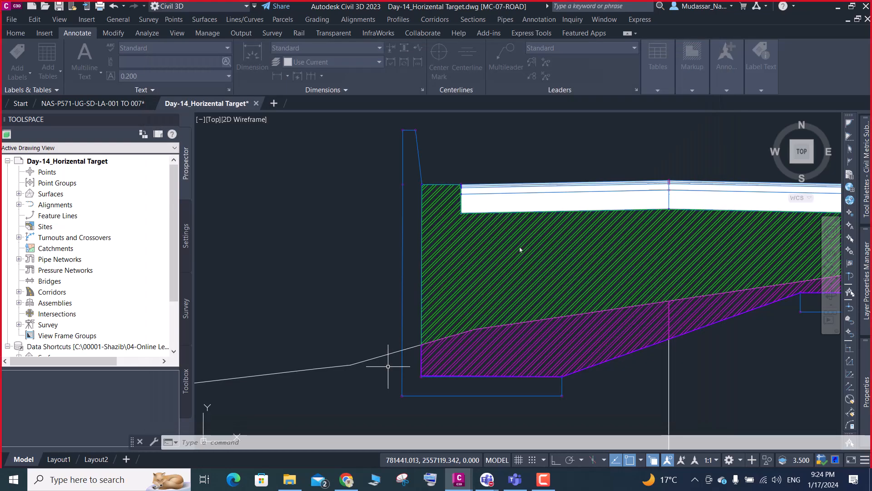
mouse_move(520, 246)
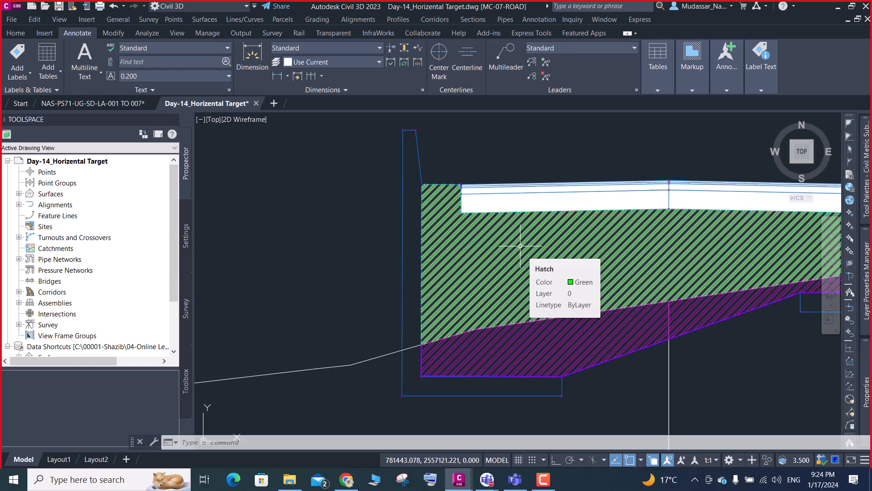
scroll(518, 248, "down", 2)
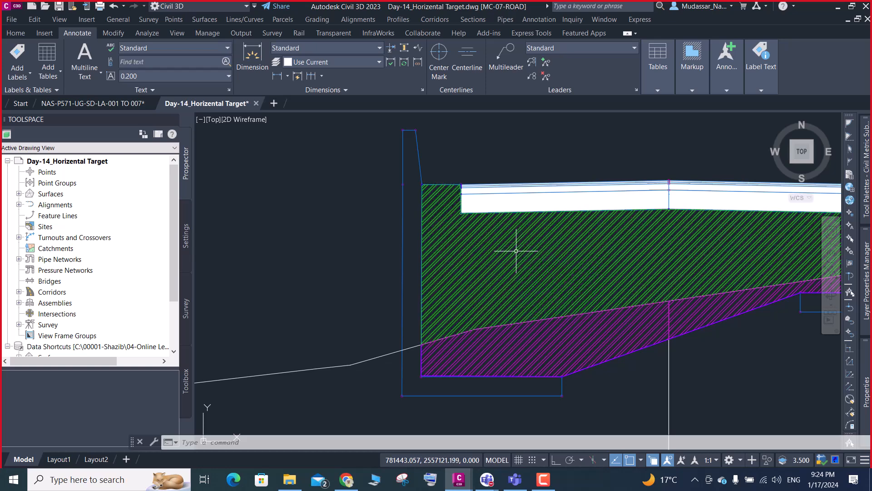
scroll(500, 264, "down", 4)
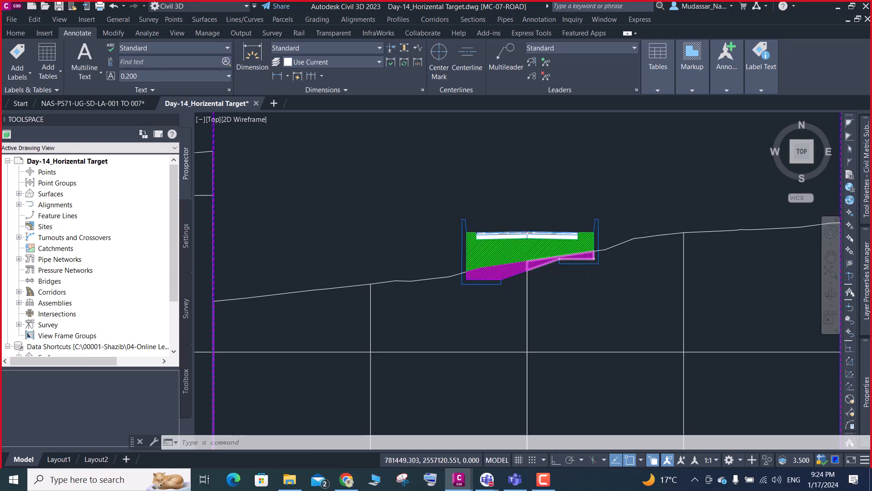
scroll(587, 258, "up", 4)
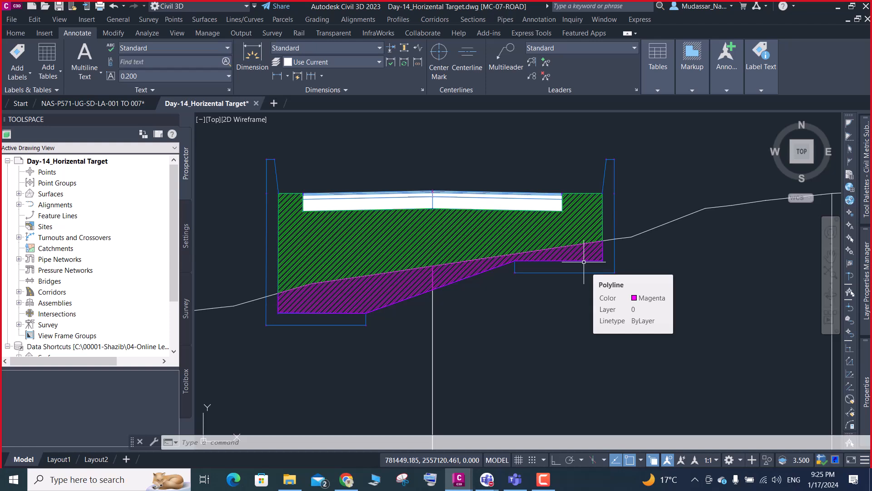
scroll(253, 310, "up", 2)
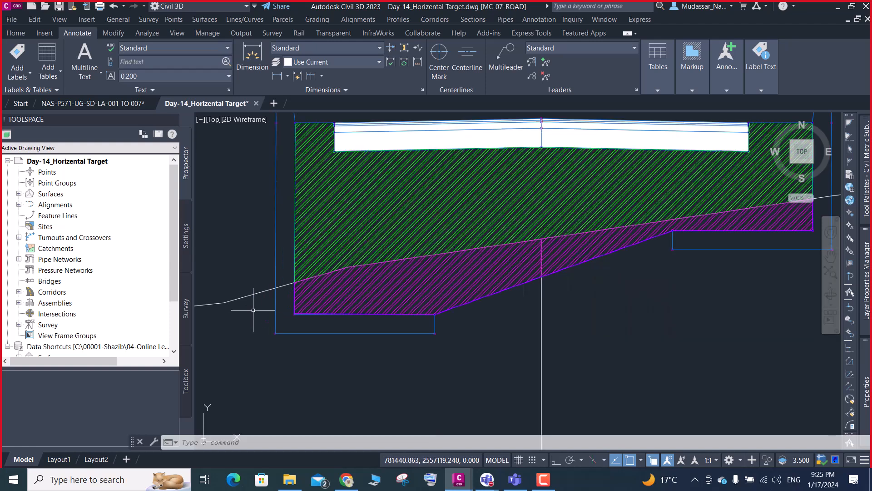
- Draw a circle of about 0.014 radius where the ground line meets the left retaining wall's inner face
scroll(288, 287, "up", 3)
type("c")
key("Return")
scroll(300, 298, "up", 3)
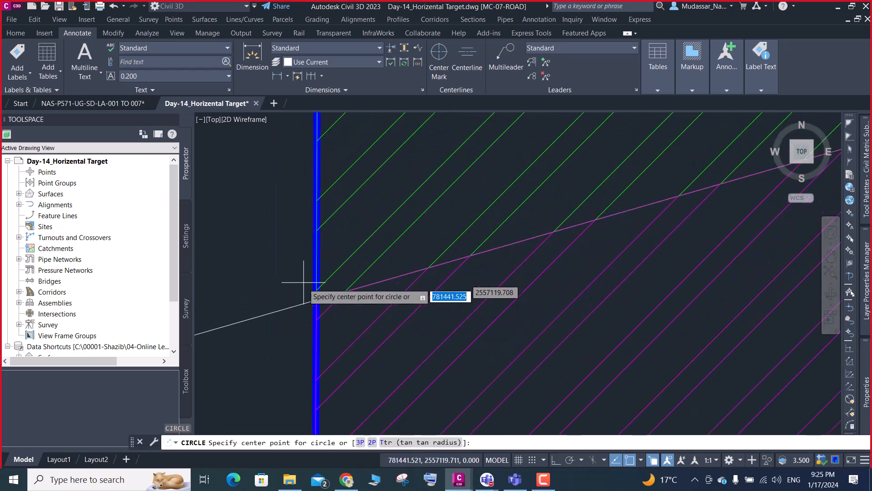
left_click(316, 300)
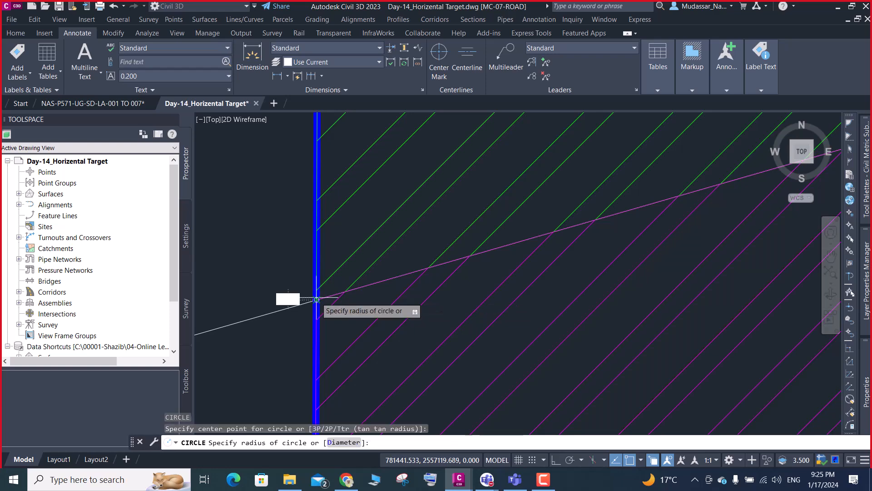
left_click(314, 298)
- Draw a small circle centred where the ground line meets the right retaining wall's inner face
scroll(299, 279, "down", 2)
scroll(302, 286, "down", 4)
scroll(650, 247, "up", 4)
key("space")
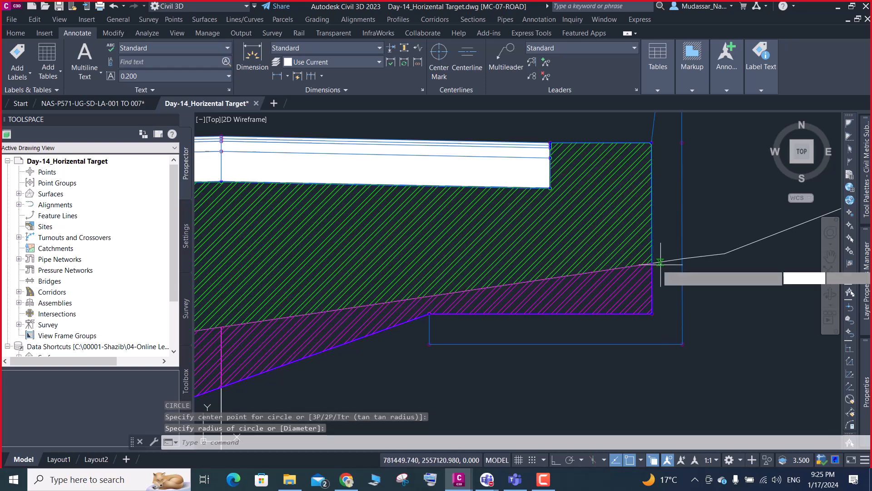
scroll(661, 263, "up", 4)
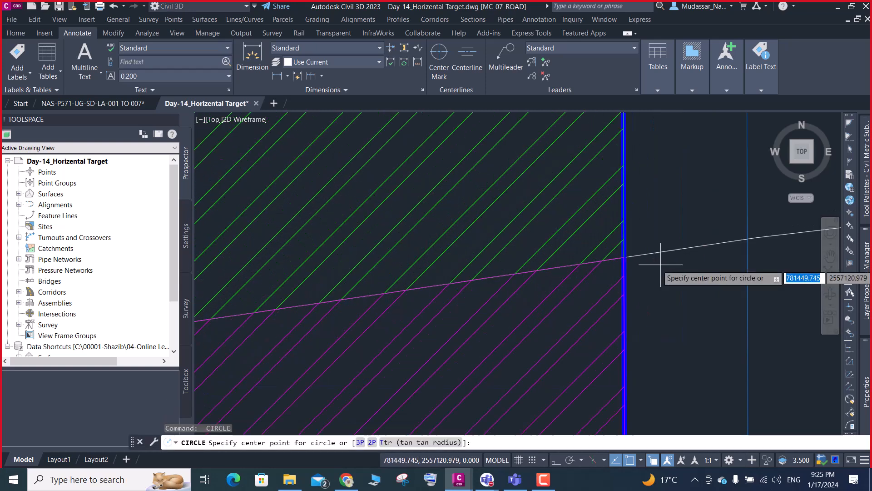
left_click(624, 257)
left_click(636, 263)
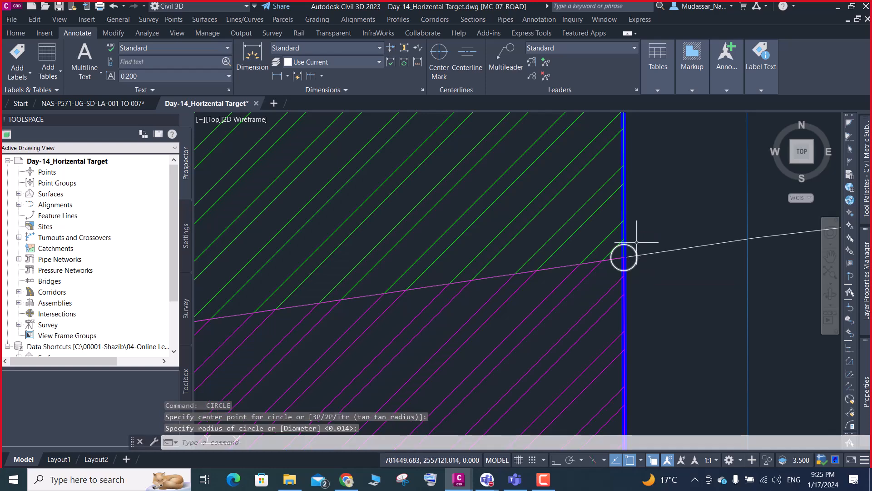
- Examine the magenta hatched strip below the ground line and the green hatched fill above it, from the right wall footing to the left
scroll(623, 255, "down", 4)
scroll(637, 297, "up", 3)
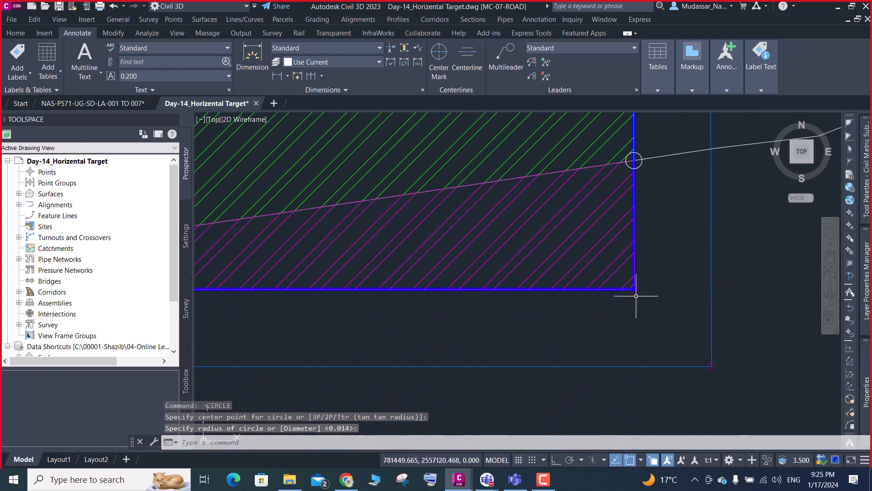
scroll(634, 292, "down", 3)
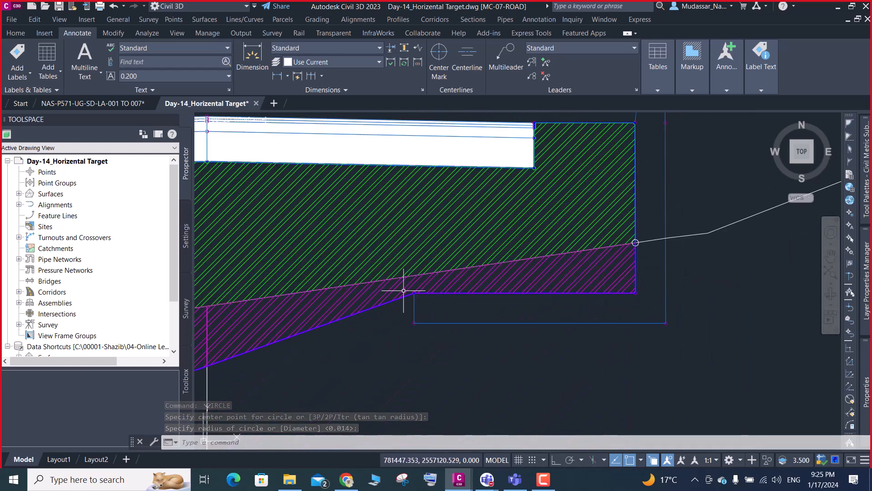
scroll(405, 292, "down", 5)
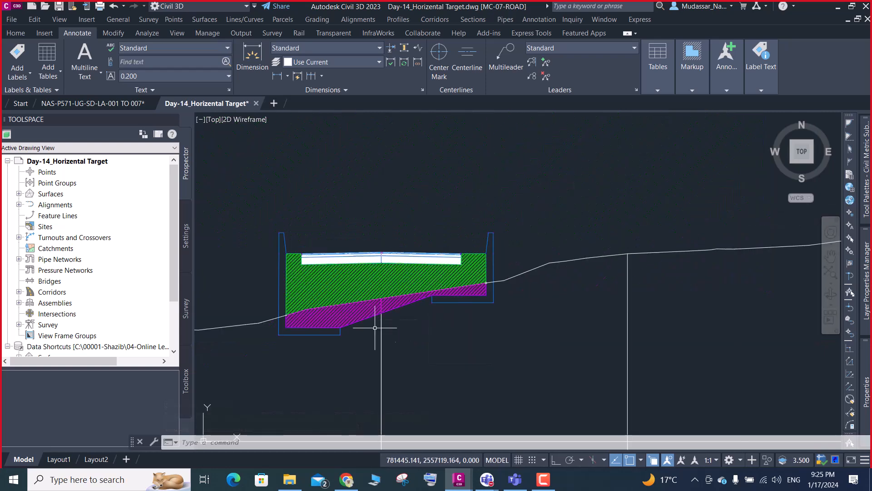
scroll(343, 329, "up", 4)
scroll(344, 328, "down", 3)
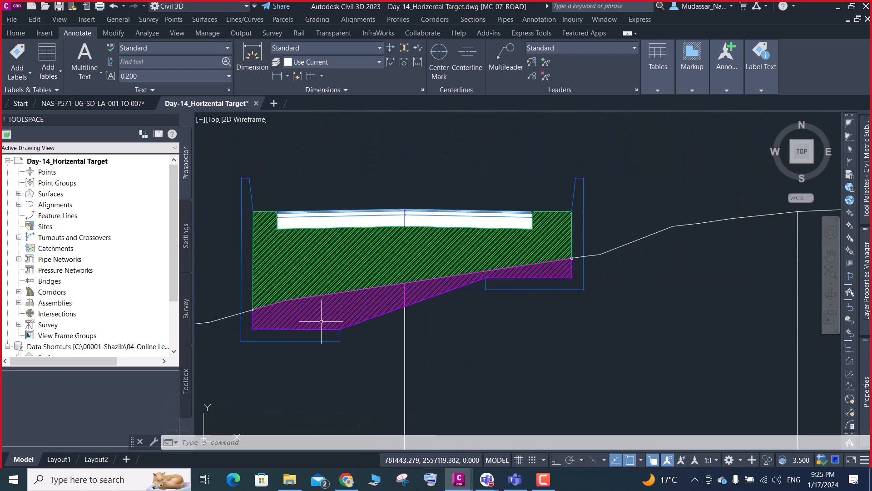
scroll(256, 327, "up", 3)
mouse_move(257, 327)
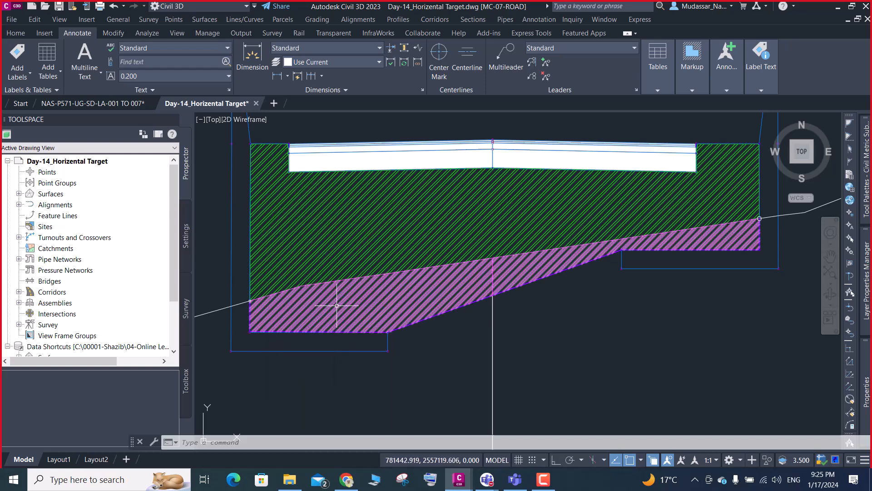
mouse_move(337, 307)
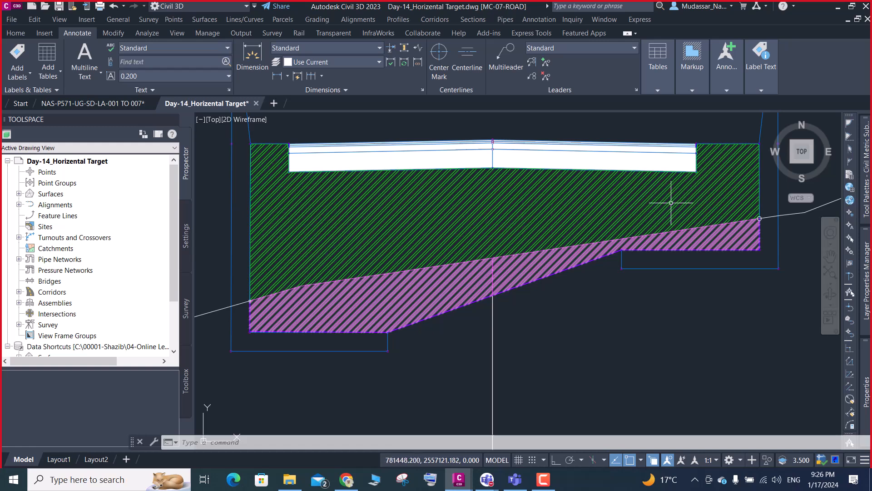
key("ctrl+a")
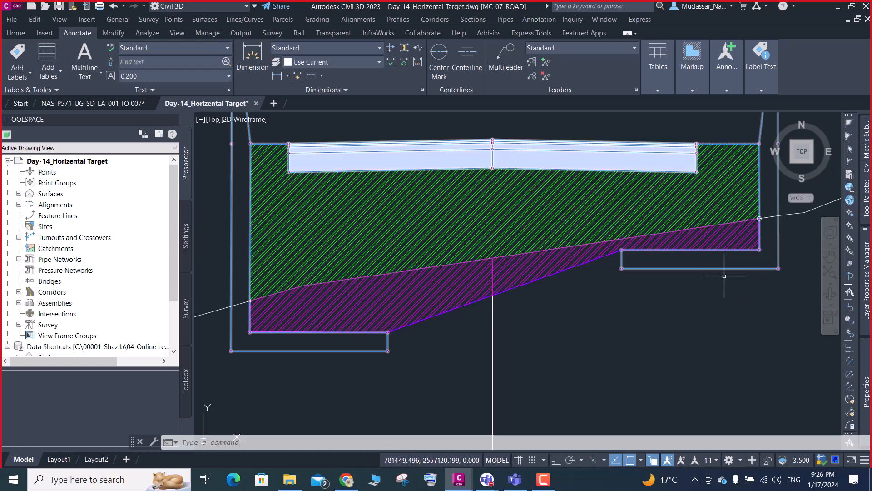
key("Escape")
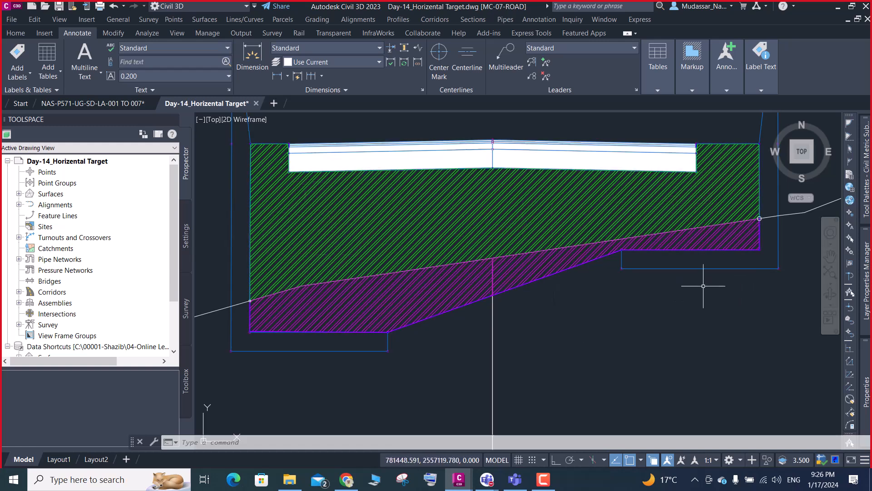
- In an unhatched retaining-wall section below, draw a polyline from the ground line down the left wall's inner face to the footing corner
scroll(373, 227, "down", 15)
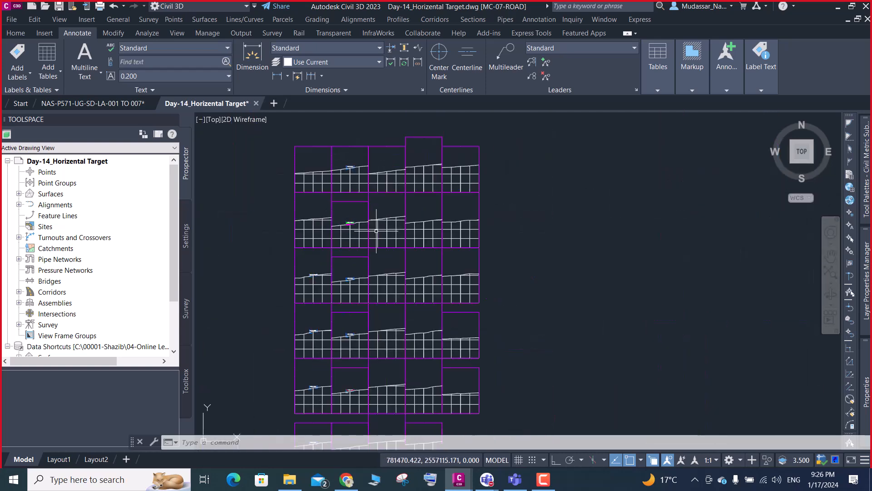
scroll(347, 338, "up", 8)
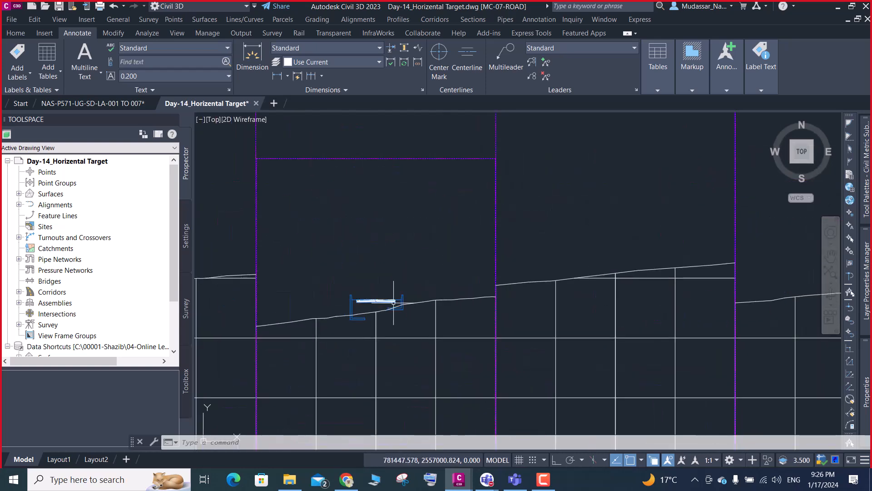
scroll(394, 302, "up", 6)
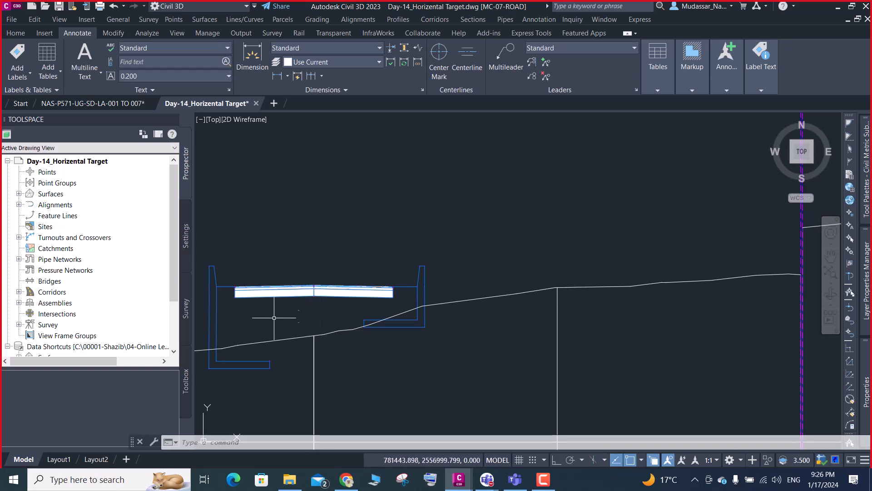
mouse_move(294, 312)
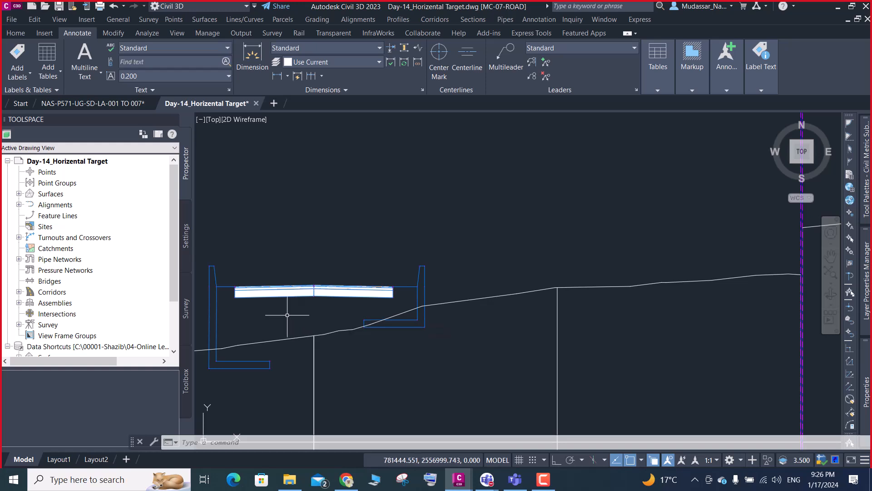
scroll(204, 371, "up", 4)
type("pl")
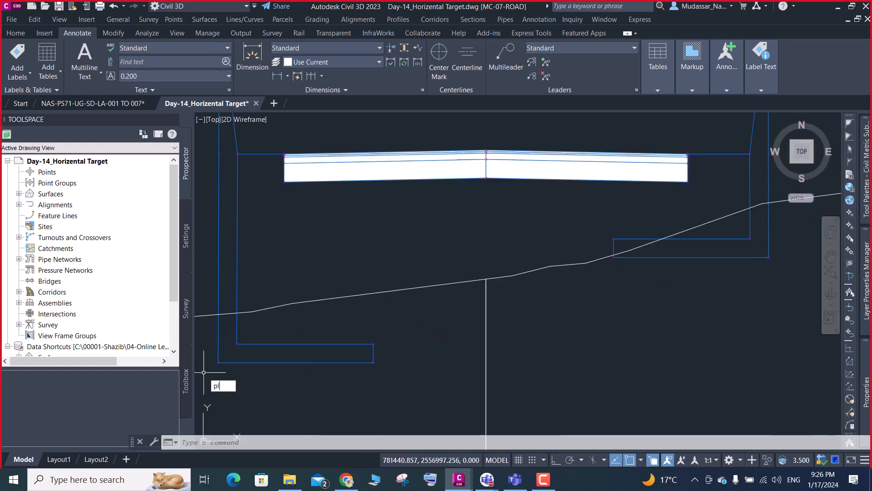
key("Return")
scroll(228, 328, "up", 4)
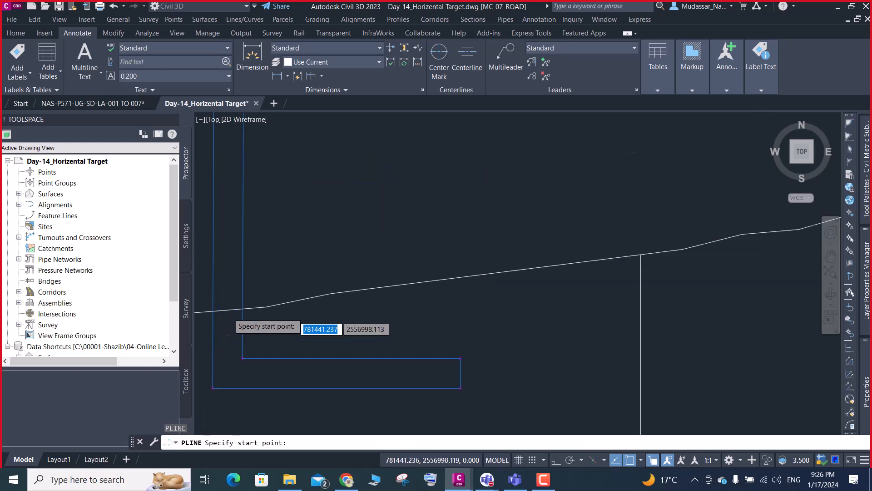
left_click(252, 303)
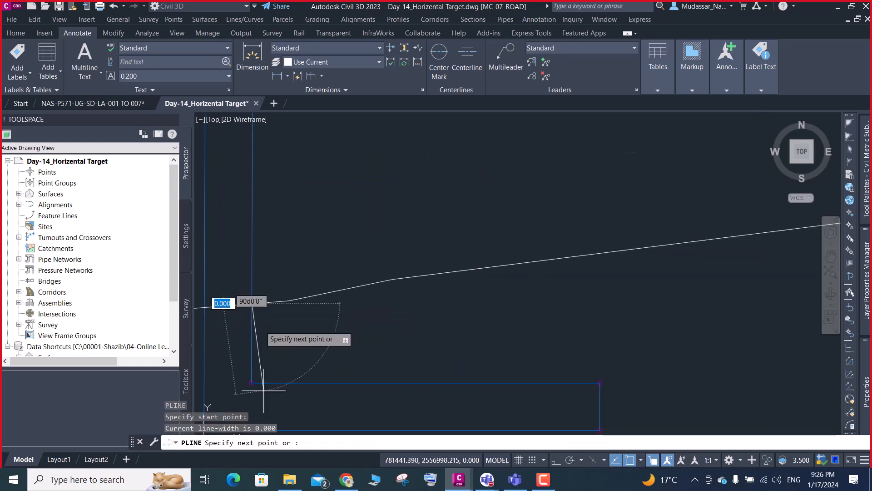
scroll(250, 386, "up", 4)
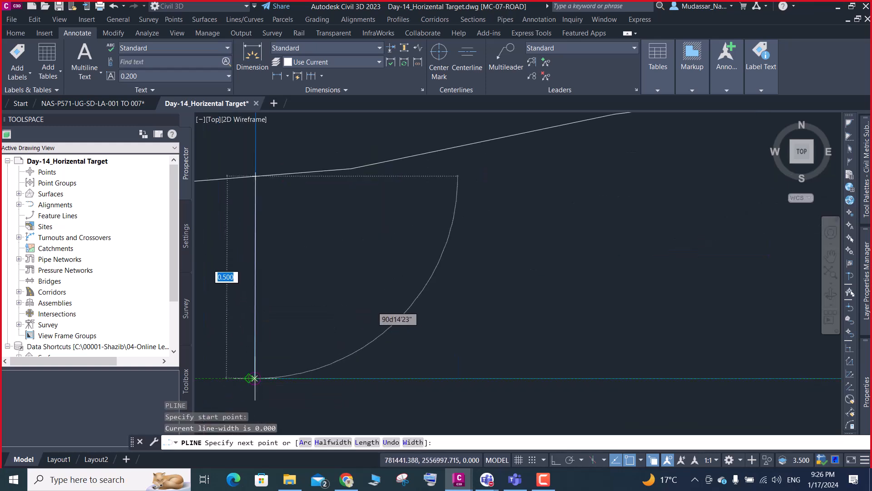
left_click(251, 379)
- Continue the polyline along the top of the left footing to its toe corner, dismiss the blank pop-up, and end the polyline there
scroll(256, 372, "down", 5)
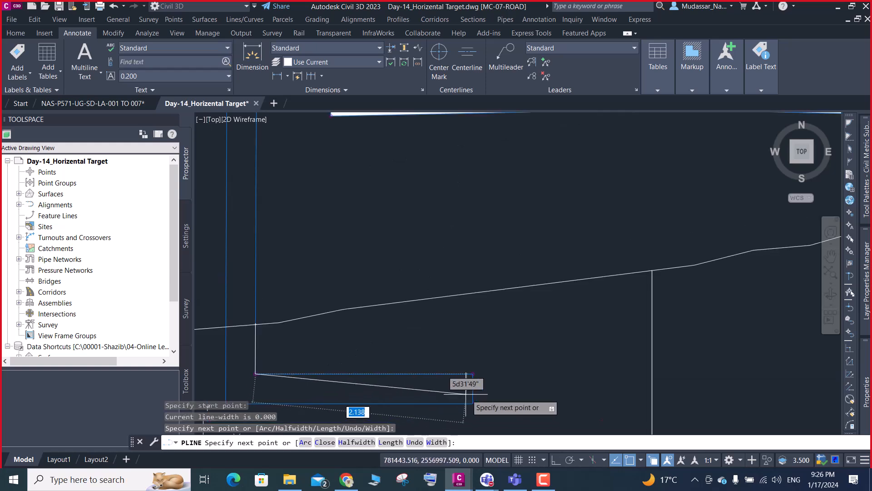
scroll(464, 377, "up", 4)
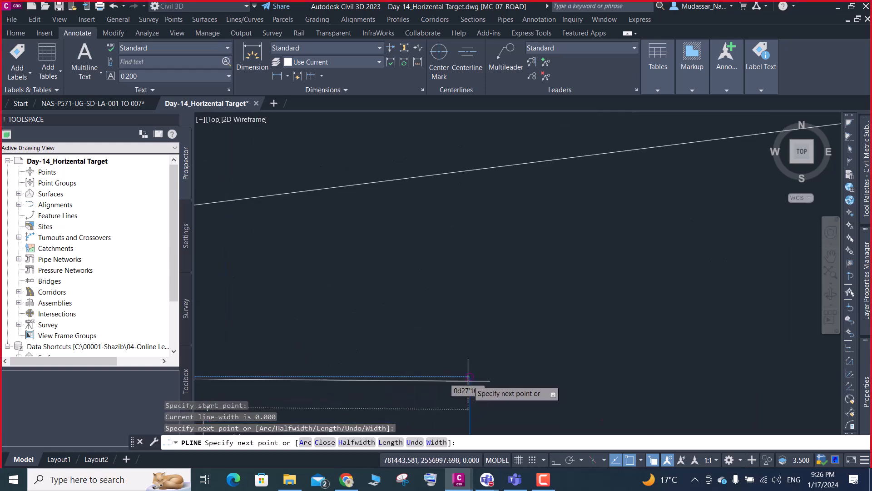
scroll(468, 375, "up", 3)
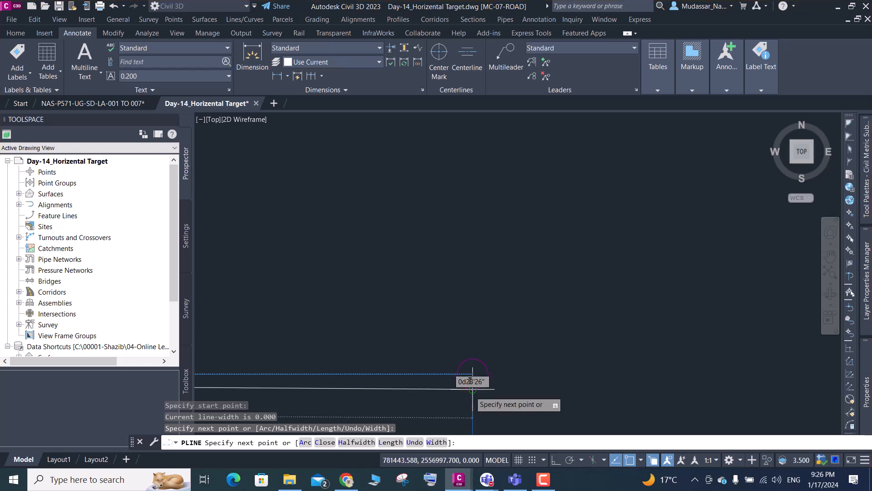
left_click(473, 374)
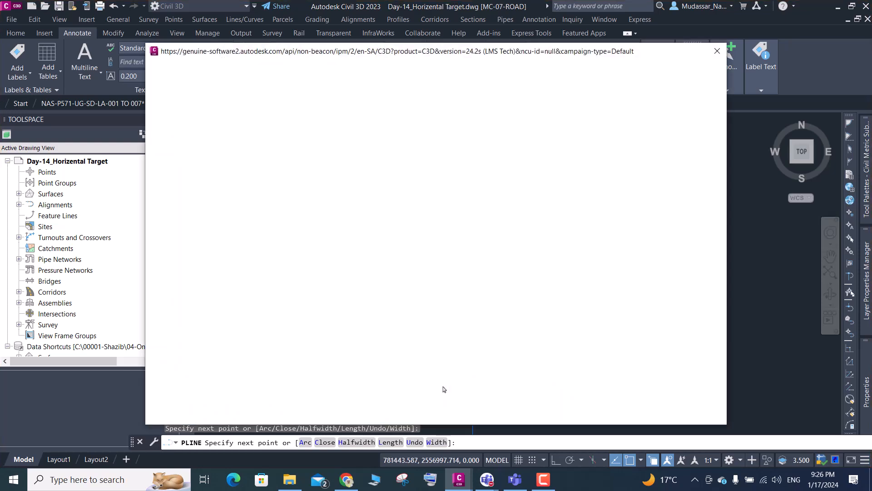
left_click(717, 51)
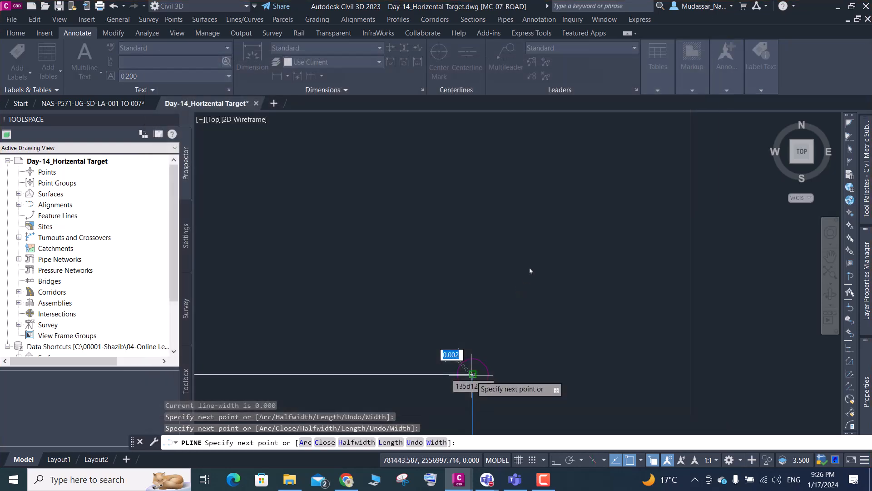
scroll(487, 312, "down", 2)
scroll(487, 312, "down", 5)
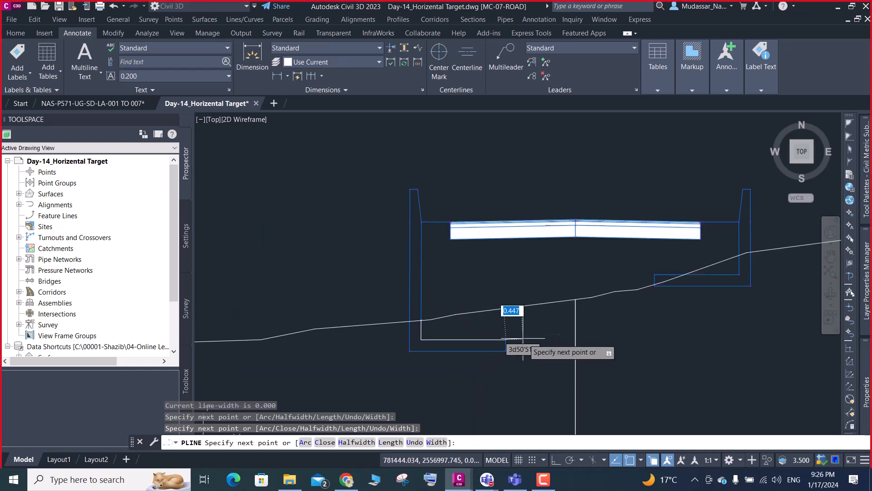
scroll(661, 290, "up", 4)
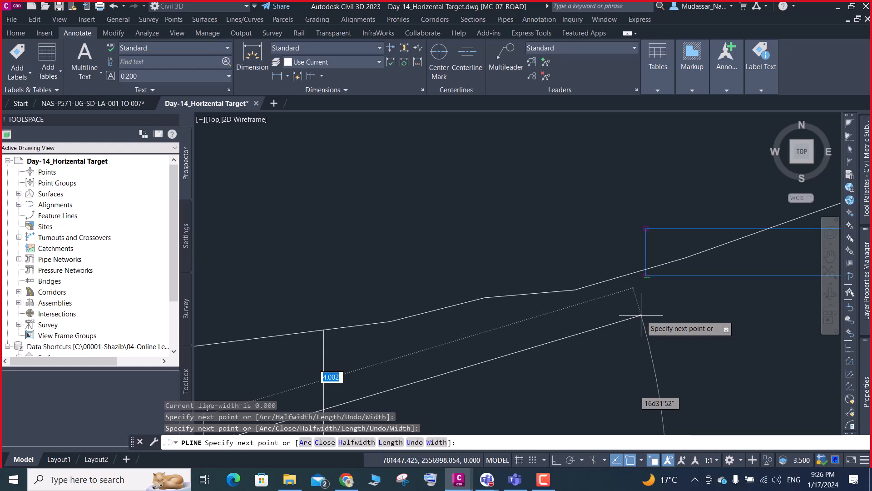
key("Escape")
- Inspect where the existing ground line crosses the inner and outer faces of the left retaining wall
scroll(640, 308, "down", 3)
scroll(622, 320, "down", 2)
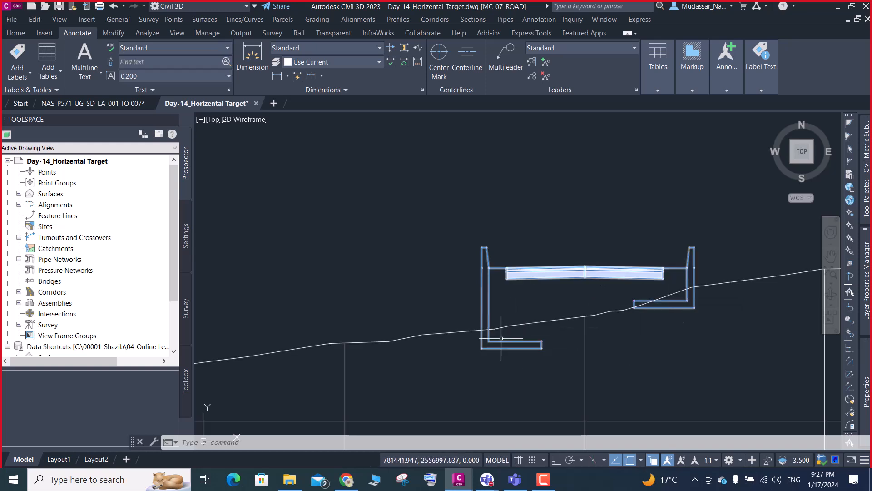
scroll(484, 346, "up", 4)
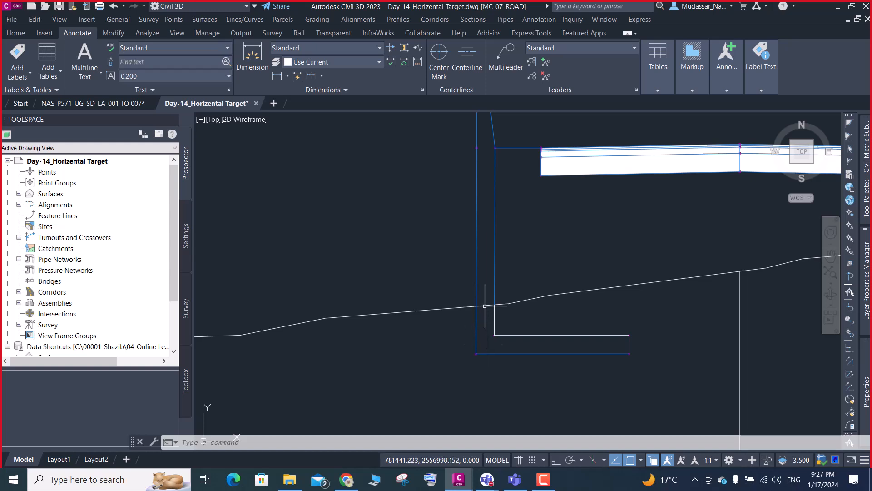
scroll(496, 308, "up", 4)
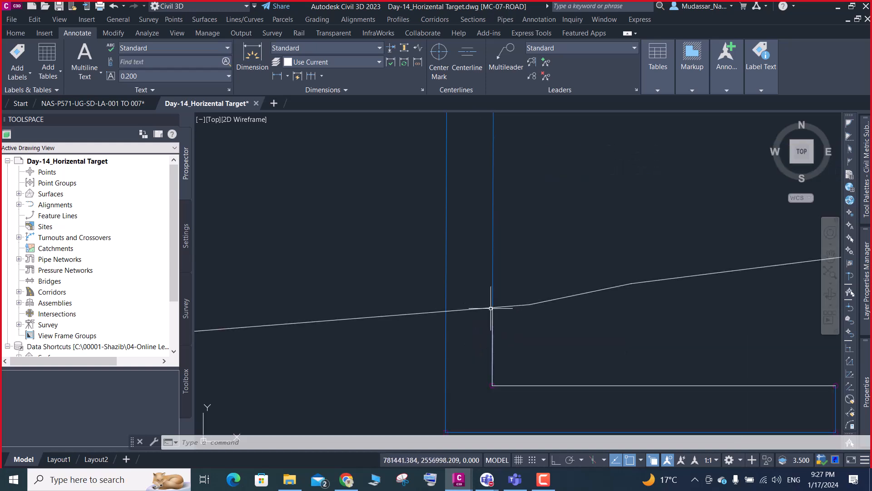
scroll(494, 308, "down", 6)
scroll(493, 319, "up", 2)
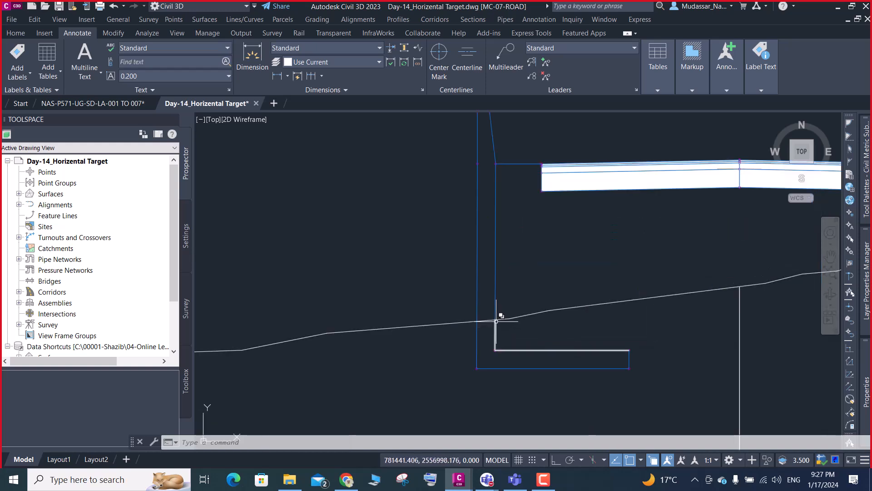
scroll(495, 320, "up", 8)
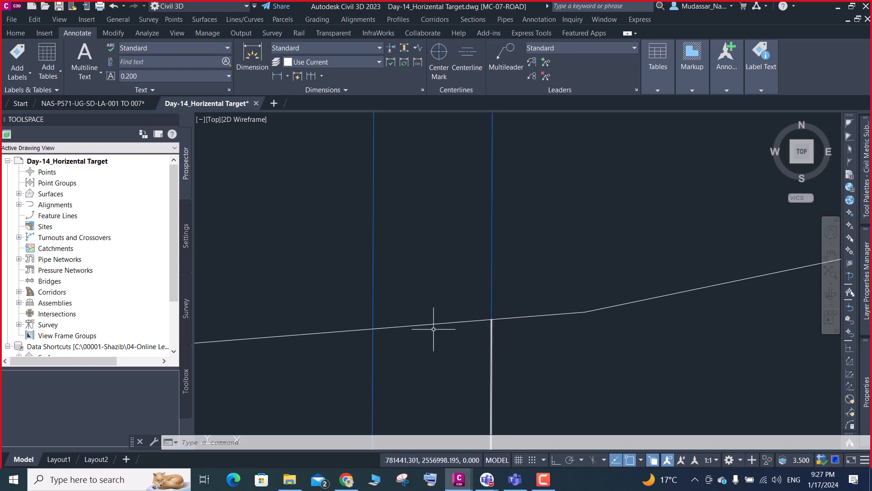
scroll(374, 330, "down", 5)
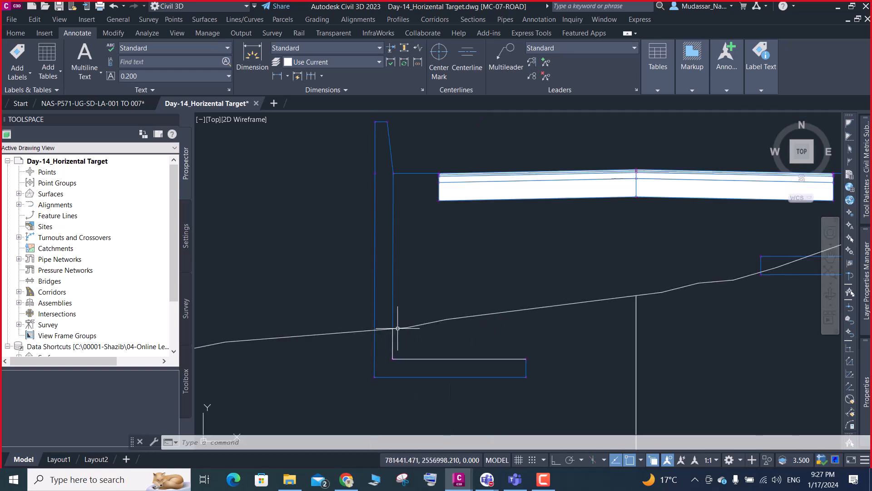
- Draw a circle of about 0.027 radius where the ground line crosses the left retaining wall's outer face
scroll(380, 331, "up", 5)
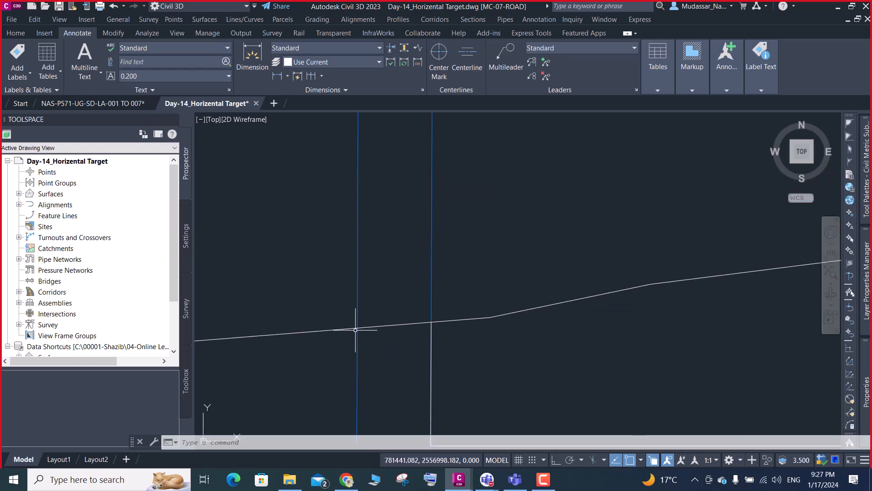
type("c")
key("Return")
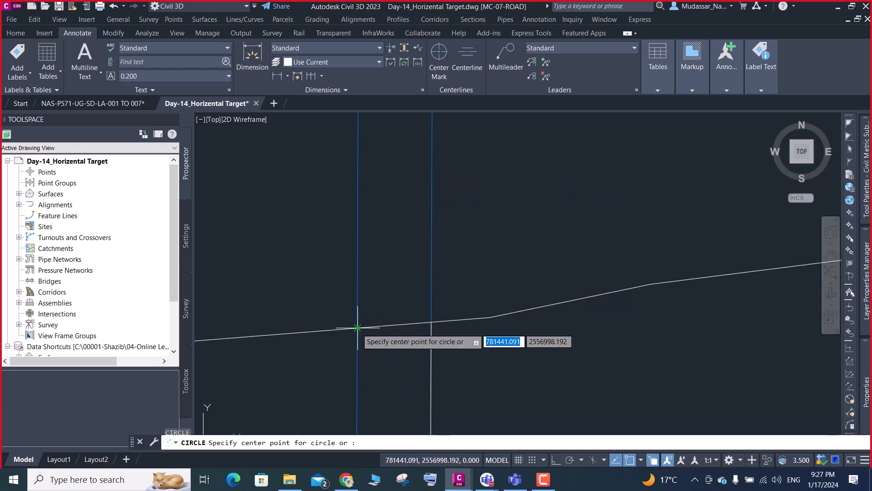
left_click(357, 327)
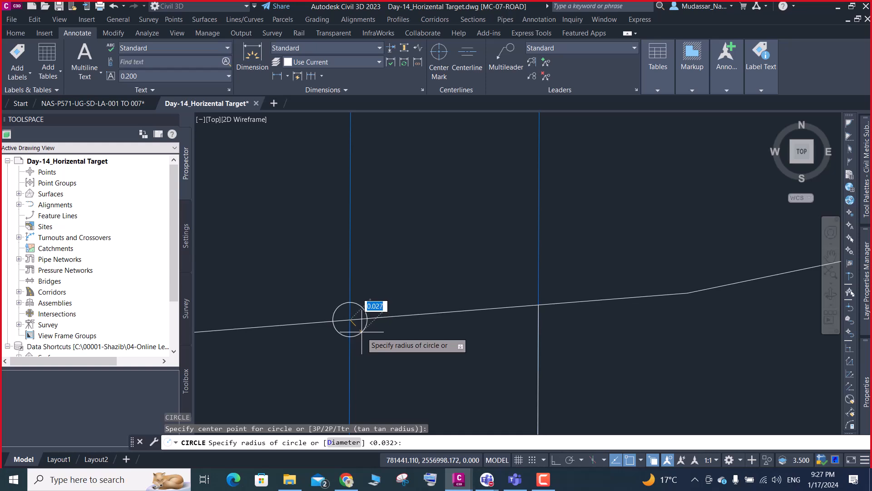
left_click(367, 319)
- Find another cross section above and inspect the circle where the ground line meets the left wall's inner face
scroll(384, 287, "down", 3)
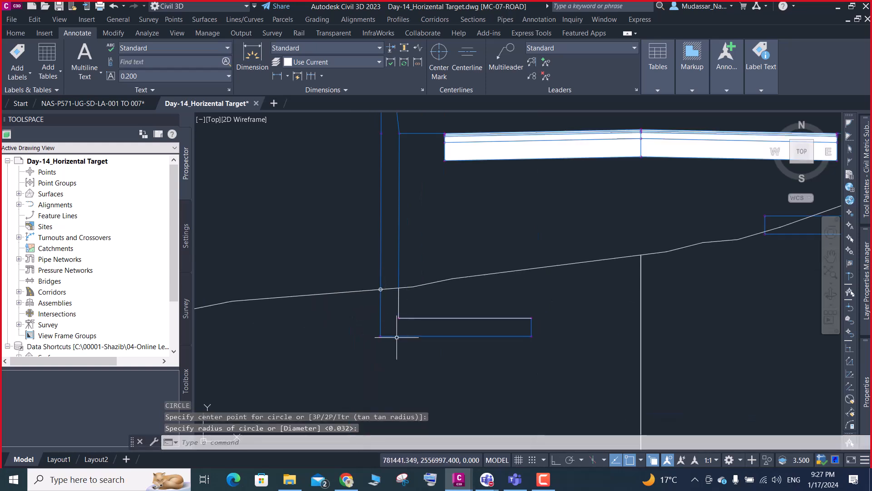
left_click(380, 297)
scroll(380, 297, "down", 8)
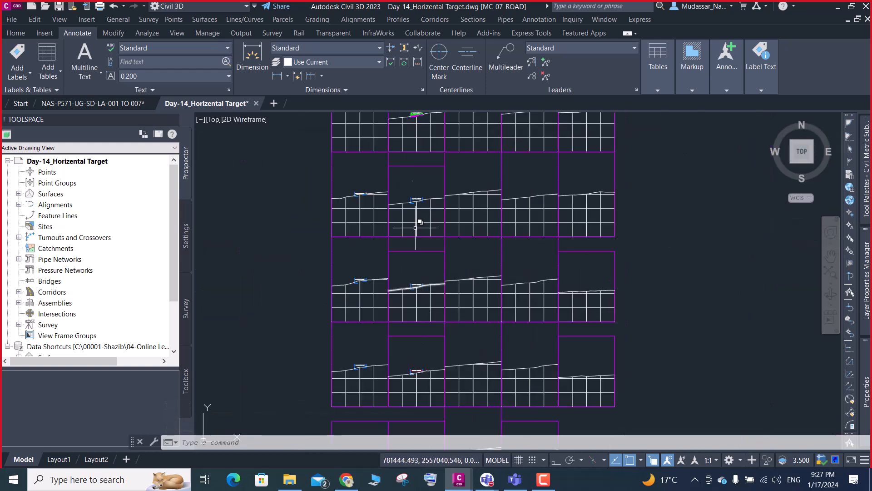
scroll(411, 202, "up", 7)
scroll(426, 233, "up", 3)
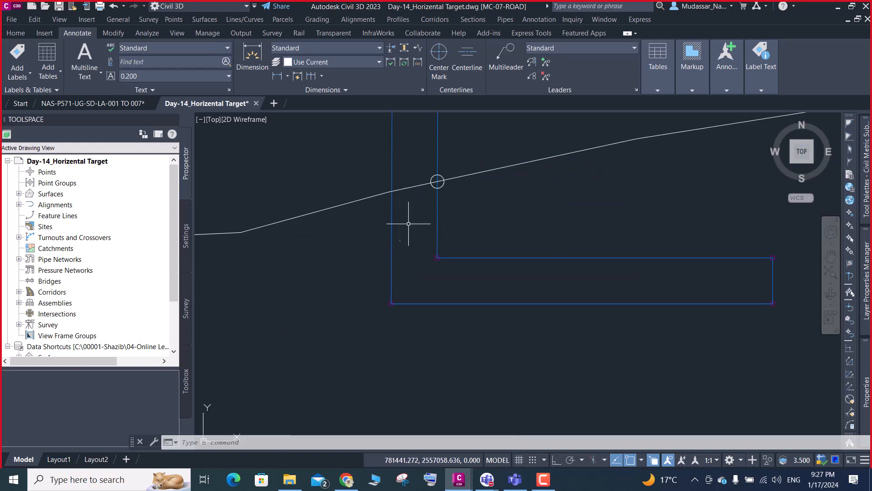
- Draw a small circle where the ground line crosses the left retaining wall's outer face
type("c")
key("Return")
scroll(389, 193, "up", 5)
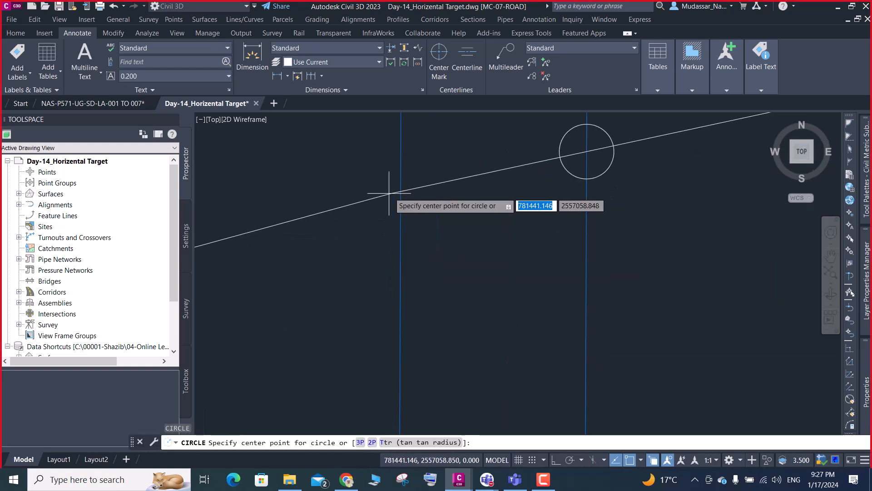
left_click(401, 191)
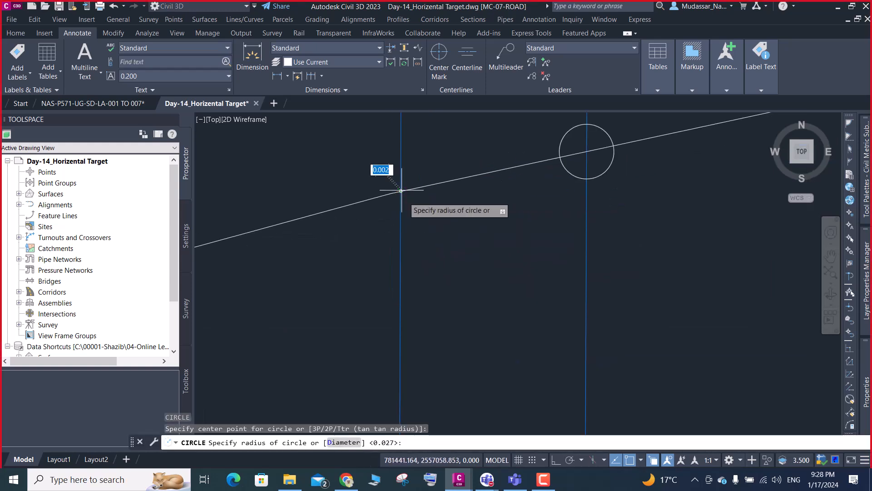
left_click(405, 200)
scroll(405, 198, "down", 5)
left_click(404, 197)
key("Escape")
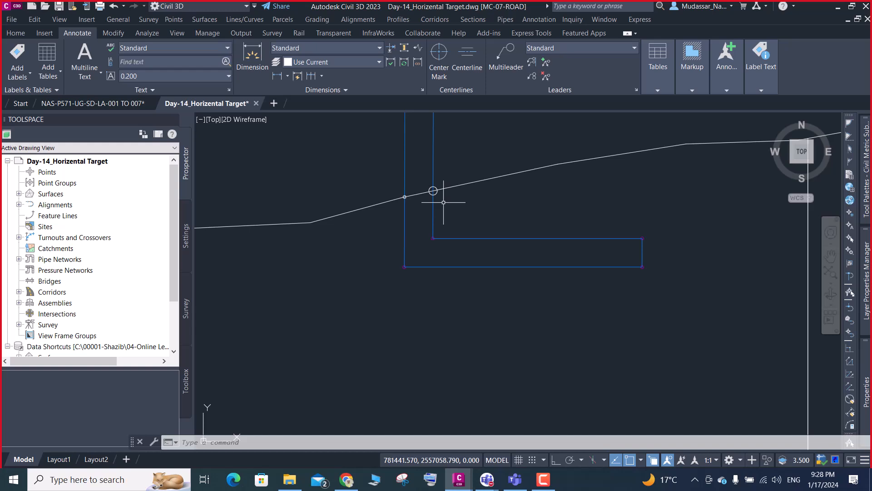
- Open corridor Day_14_MC7_02 in the Section Editor from the plan view and dismiss the blank pop-up
scroll(443, 202, "down", 10)
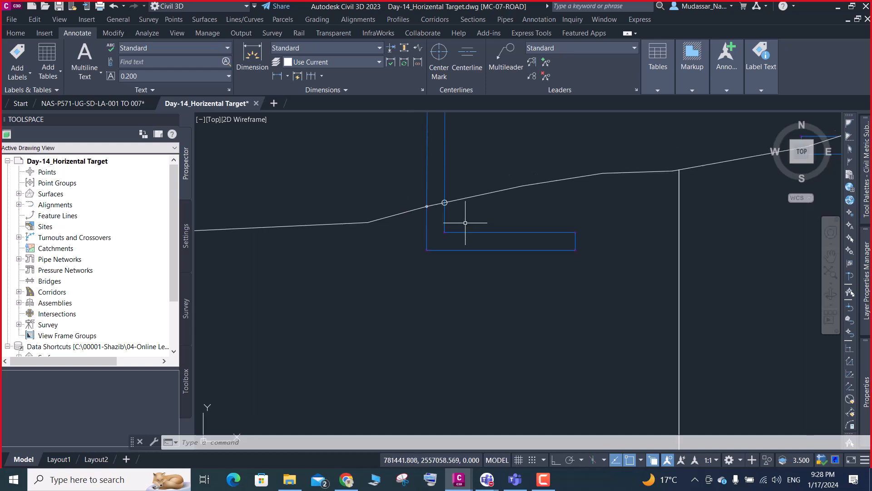
scroll(473, 201, "up", 8)
scroll(480, 163, "up", 6)
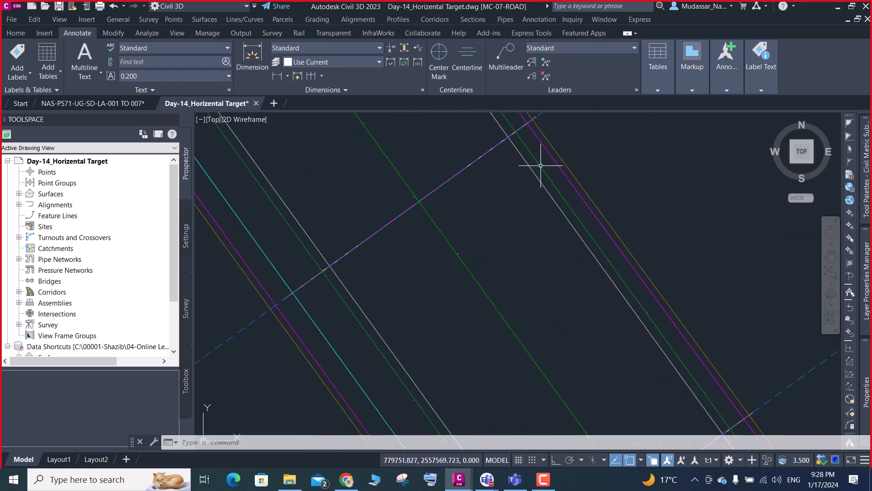
left_click(541, 164)
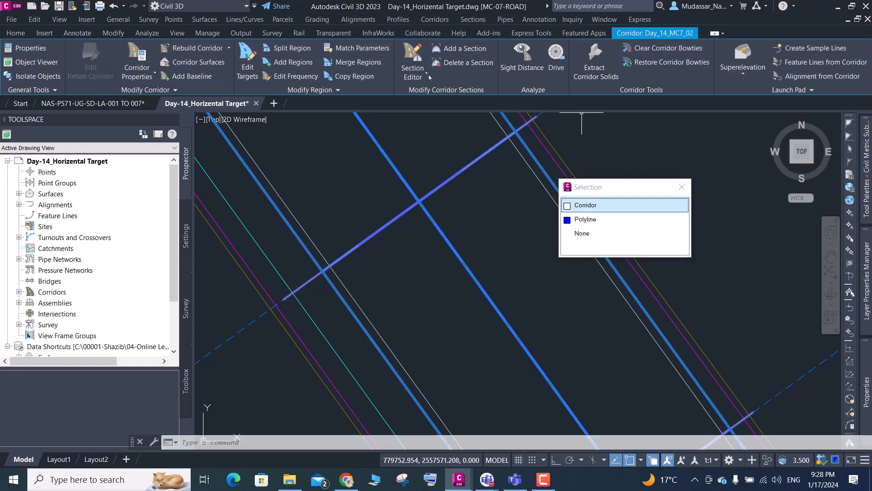
left_click(413, 61)
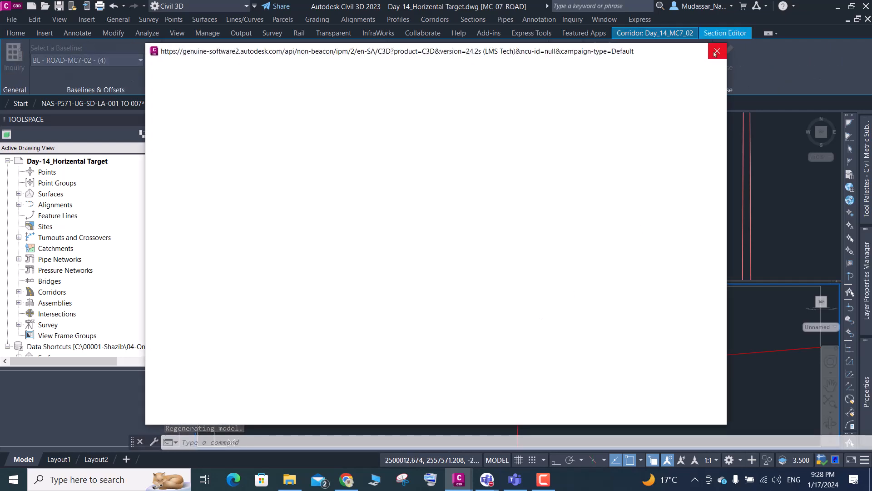
left_click(715, 53)
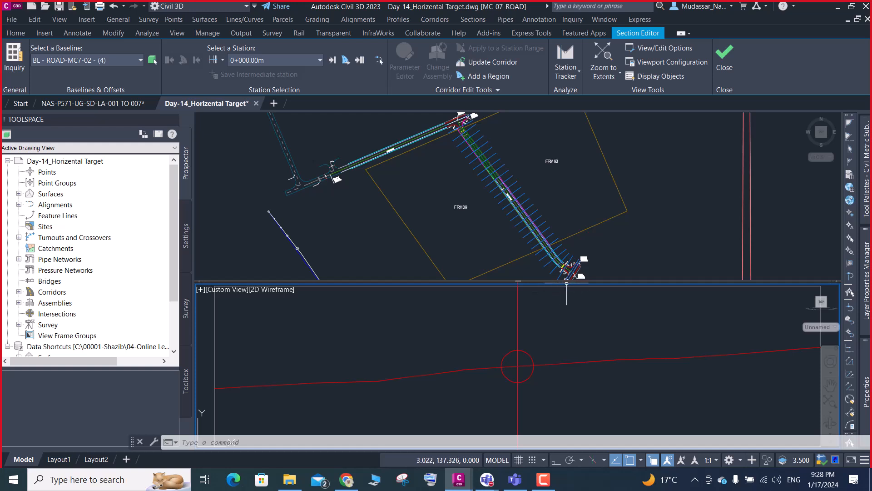
- Advance the corridor section to station 0+012.73m and examine the stacked points at the pavement's left edge
scroll(522, 321, "down", 3)
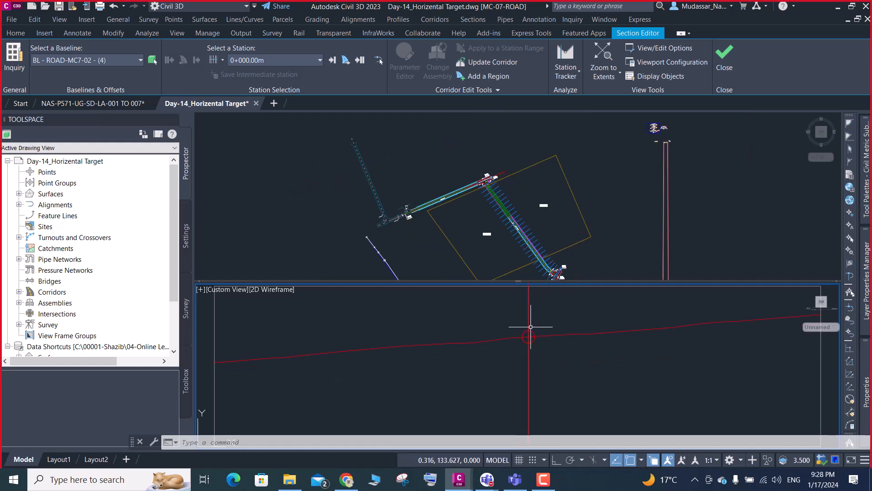
left_click(332, 61)
left_click(332, 61)
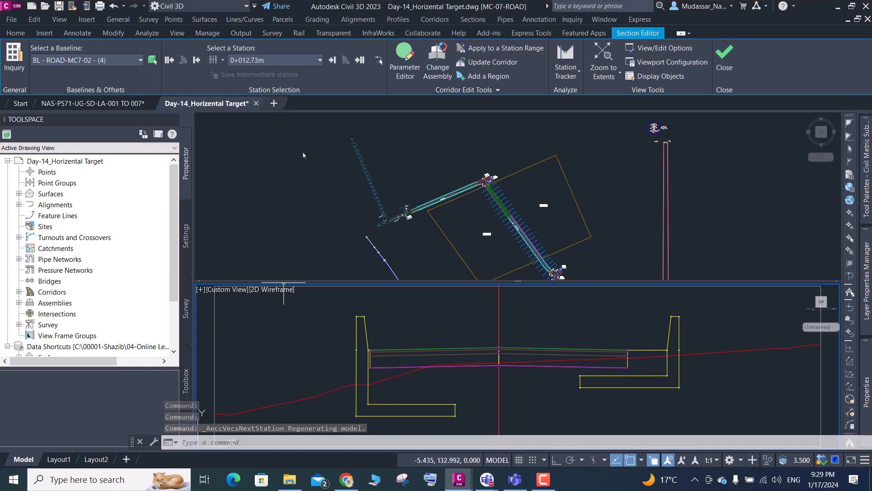
scroll(364, 366, "up", 4)
scroll(378, 331, "up", 4)
scroll(291, 318, "down", 5)
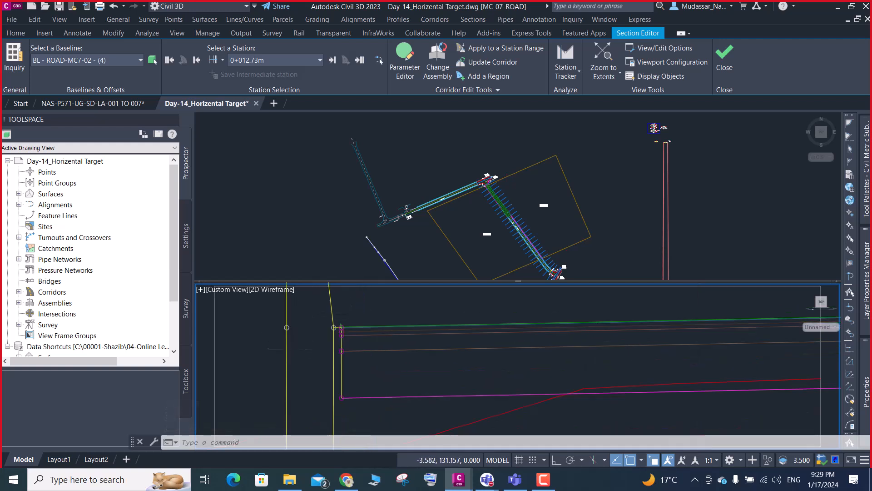
scroll(346, 340, "up", 2)
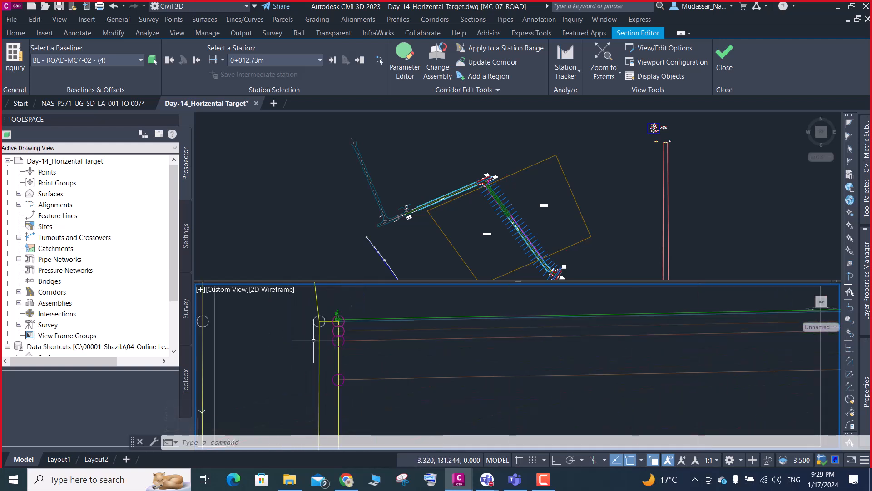
scroll(349, 334, "up", 2)
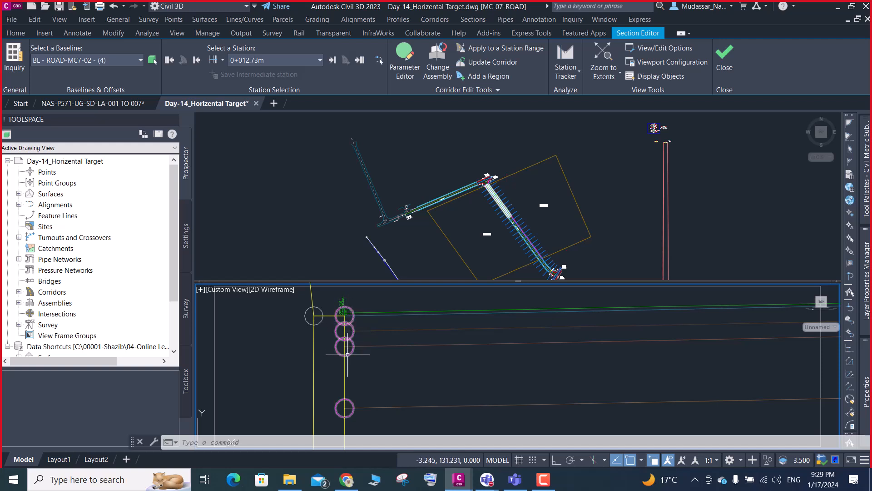
mouse_move(347, 354)
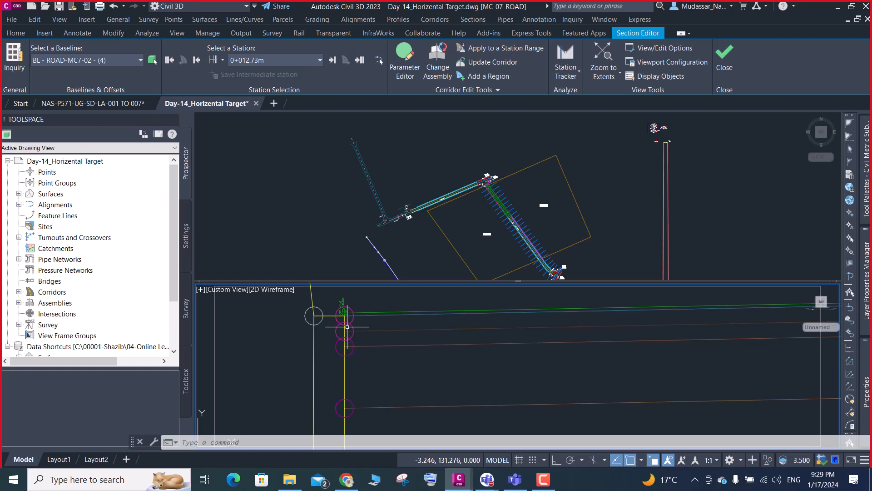
- Advance to station 0+012.86m, inspect the section around the left retaining wall, and close the Section Editor
left_click(332, 60)
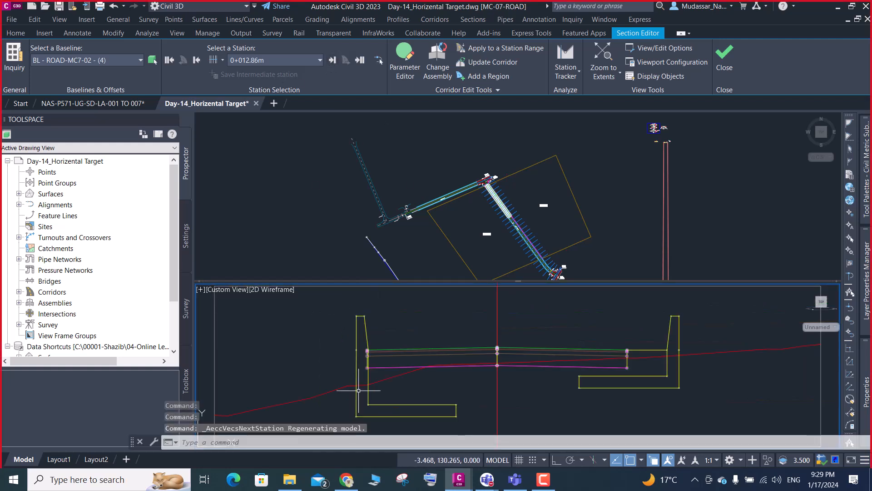
scroll(371, 359, "up", 5)
scroll(365, 361, "down", 3)
scroll(343, 313, "up", 6)
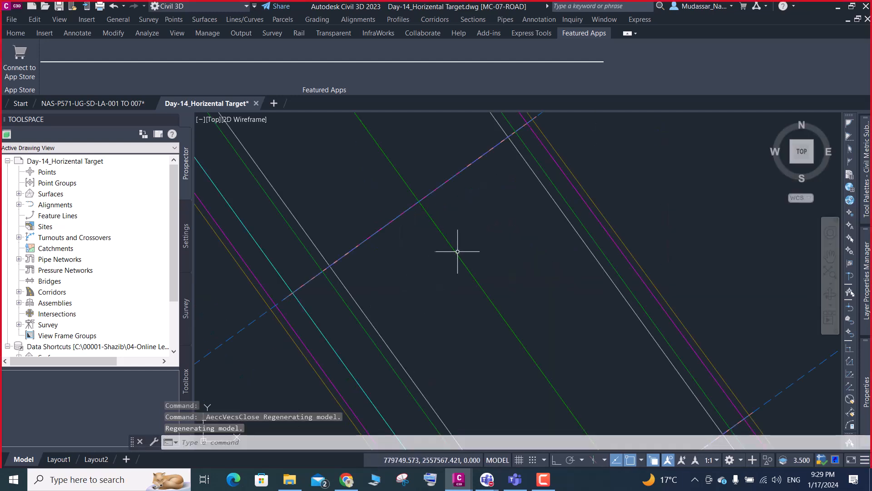
- Select corridor Day_14_MC7_02, check the codes offered for feature line extraction along its edge of travelway, and cancel the extraction
scroll(560, 191, "up", 3)
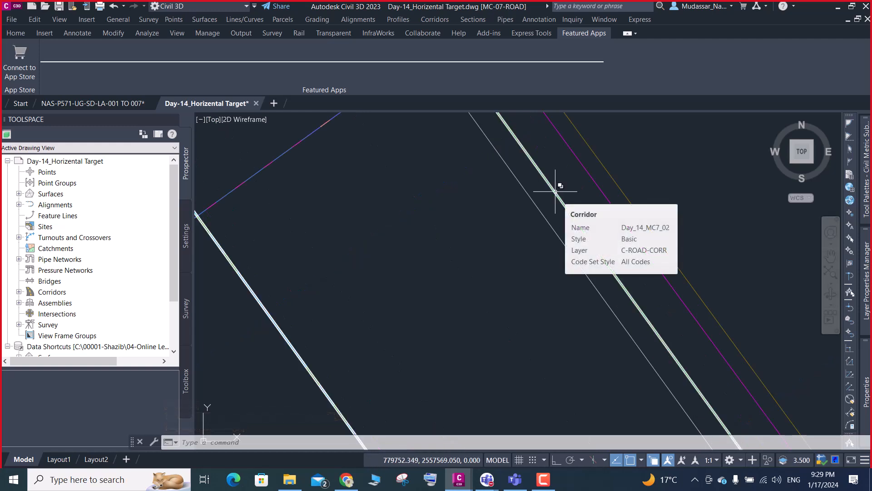
left_click(556, 191)
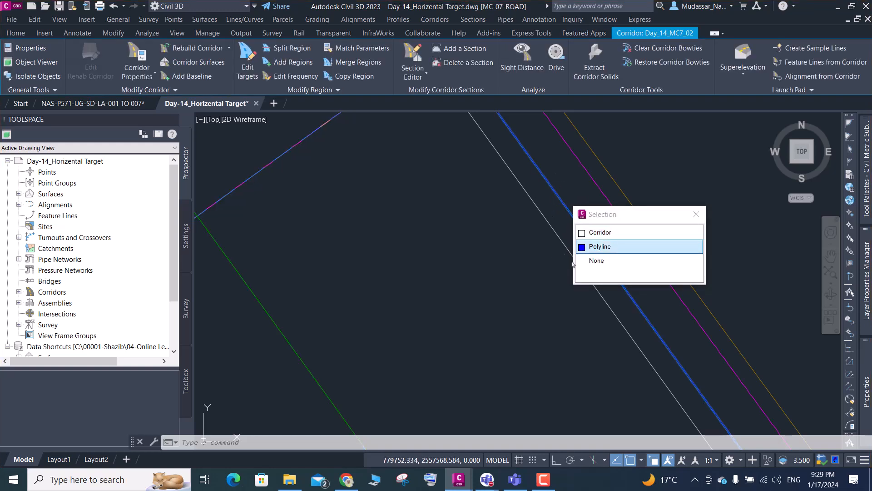
left_click(588, 232)
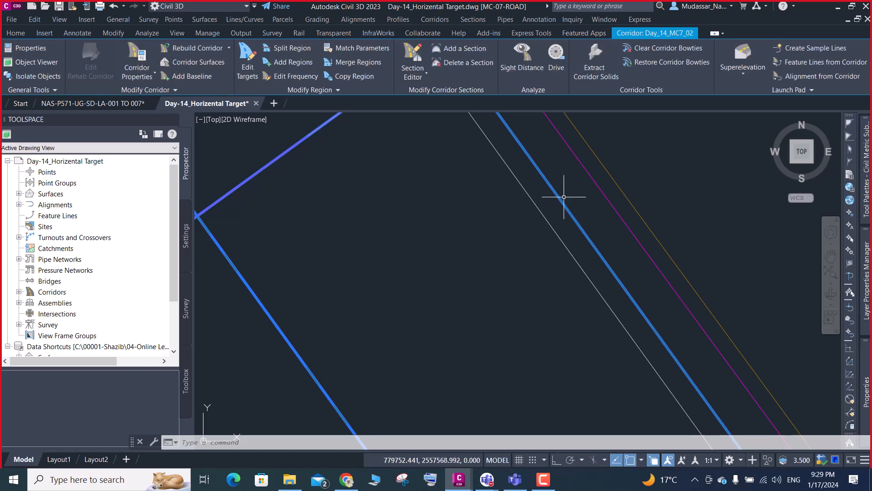
mouse_move(563, 197)
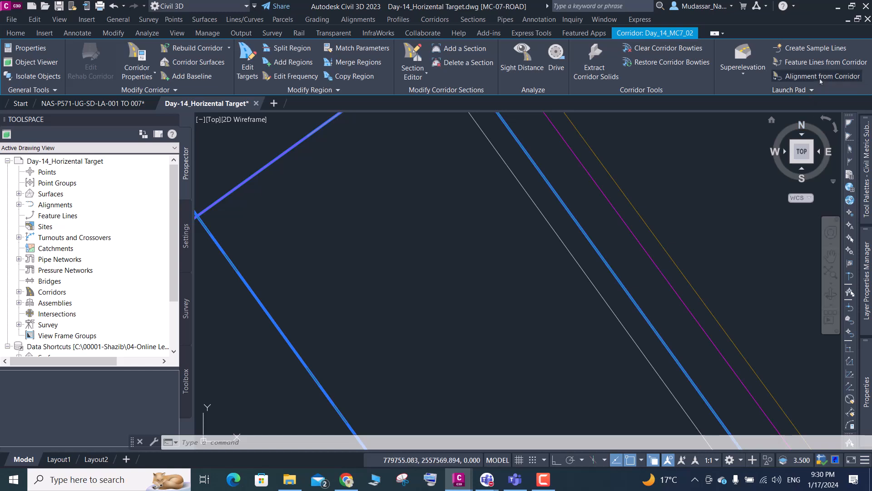
left_click(819, 64)
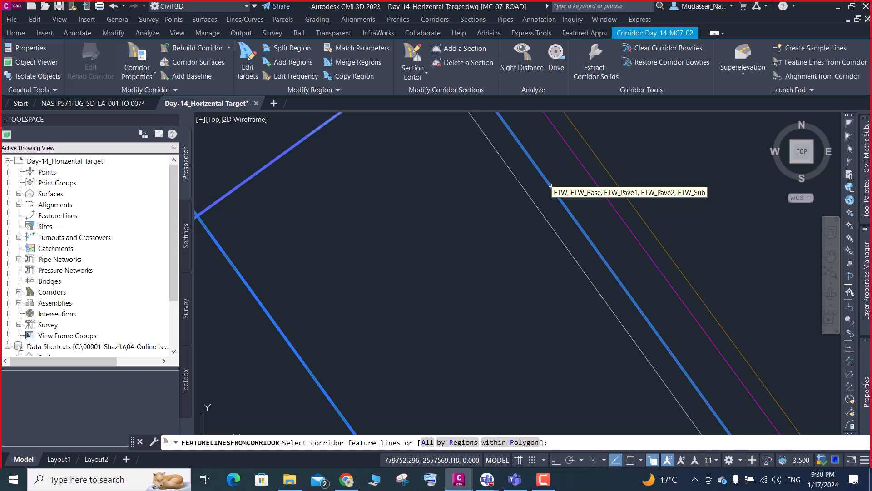
key("Escape")
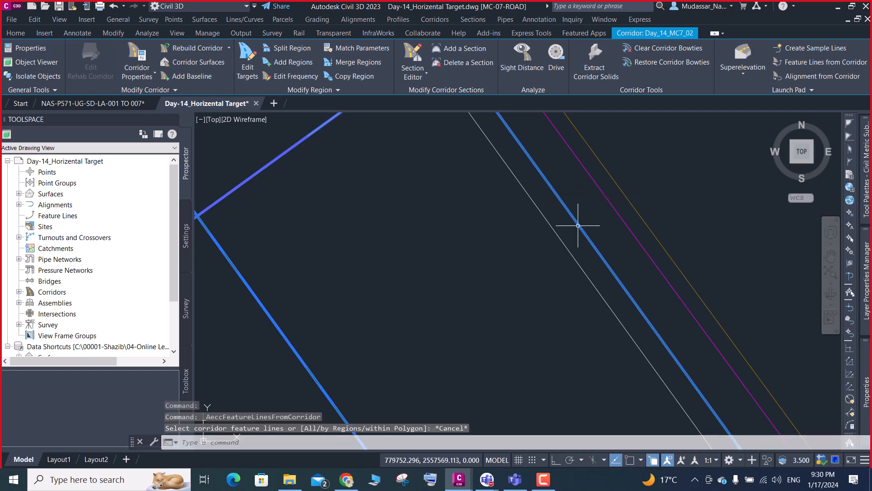
- Find the retaining-wall assembly, dismiss the blank pop-up, and examine the layer points at the right lane's outer edge
scroll(610, 229, "down", 2)
scroll(610, 229, "down", 6)
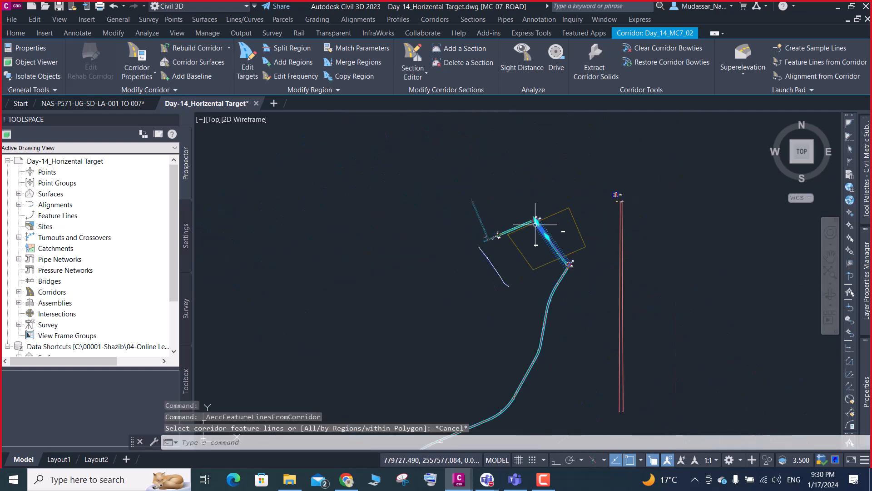
scroll(625, 200, "up", 8)
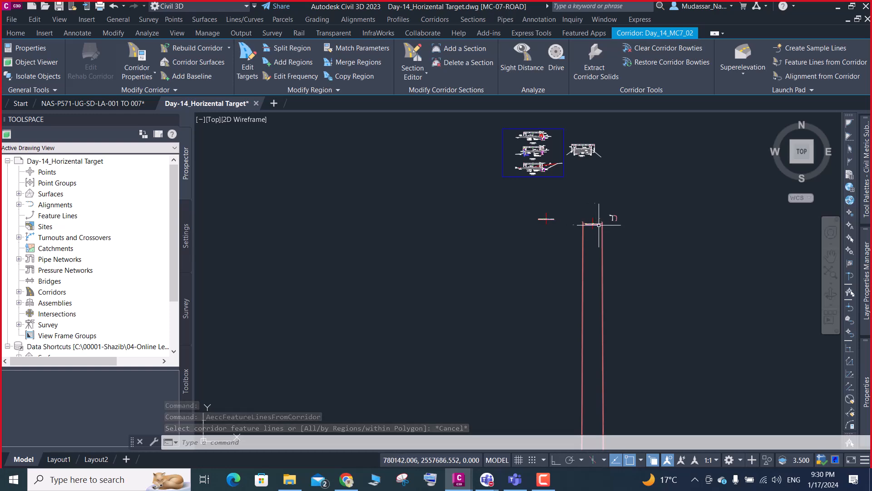
scroll(594, 223, "up", 5)
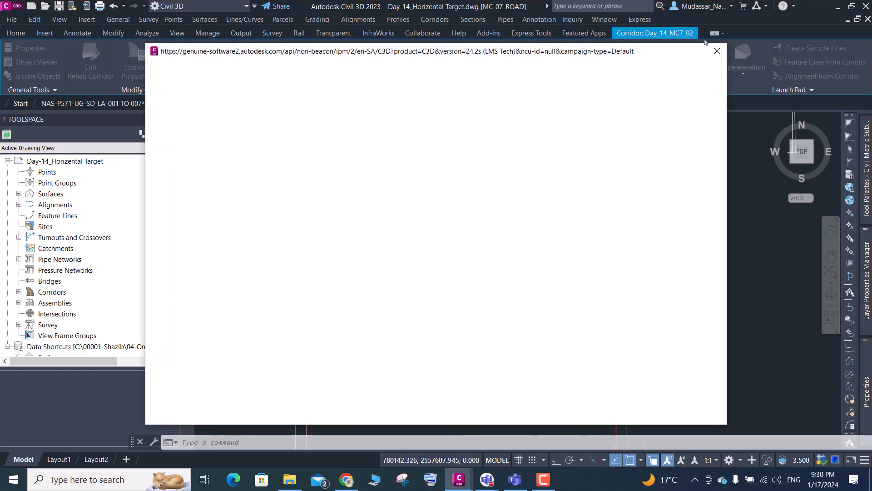
left_click(716, 50)
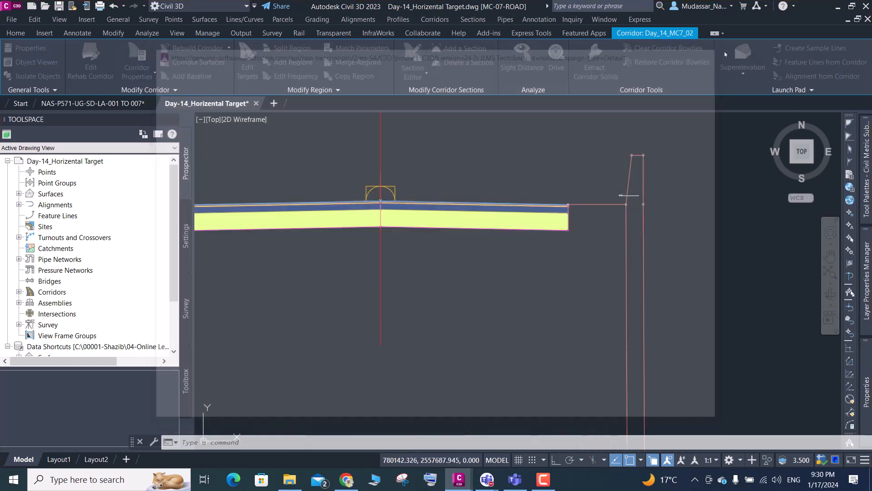
scroll(569, 209, "up", 10)
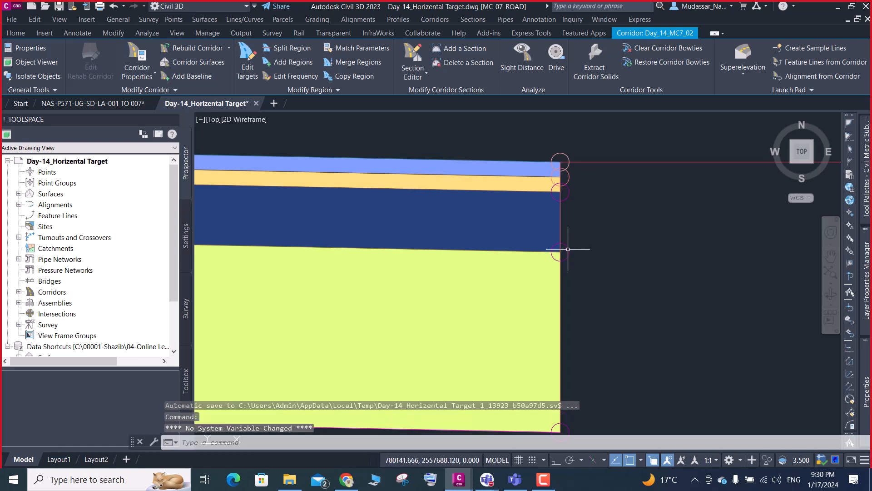
mouse_move(567, 249)
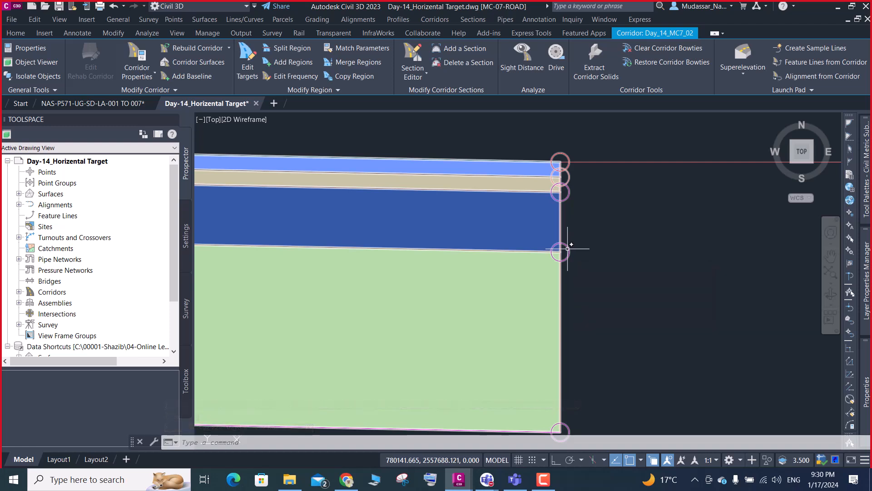
scroll(566, 250, "down", 5)
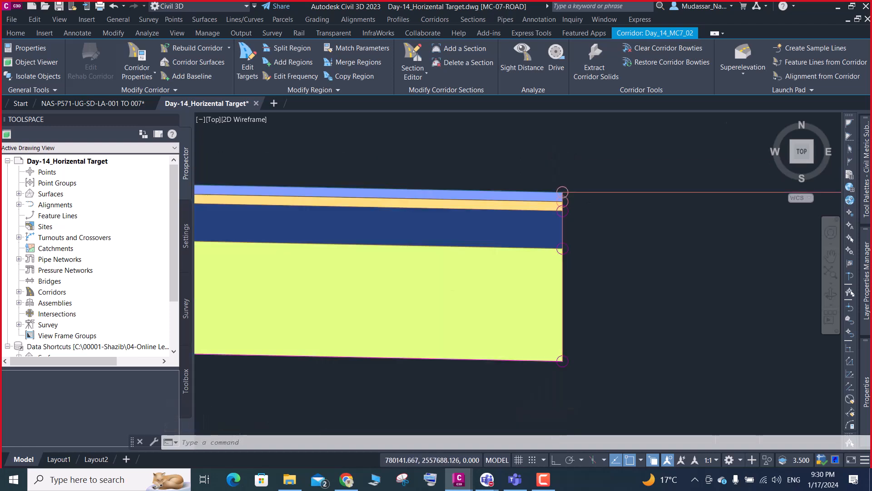
mouse_move(558, 276)
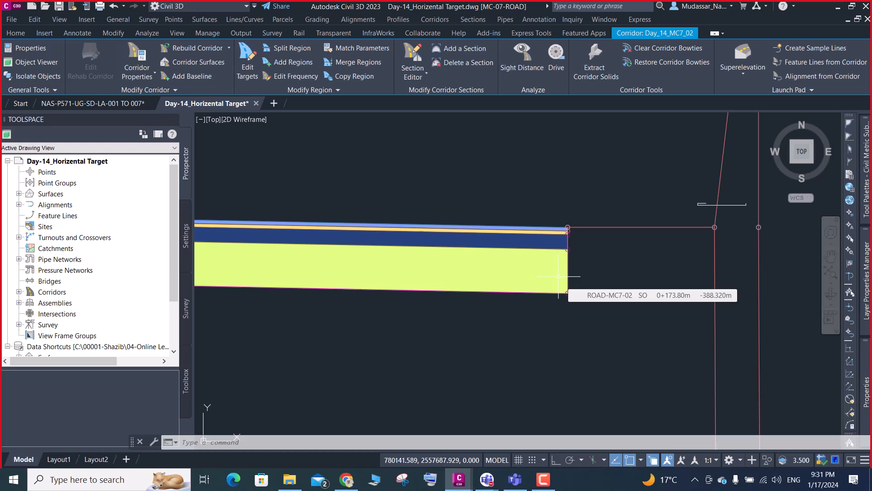
- Return to the corridor plan near the speed hump at its start and clear the corridor selection
scroll(559, 275, "down", 5)
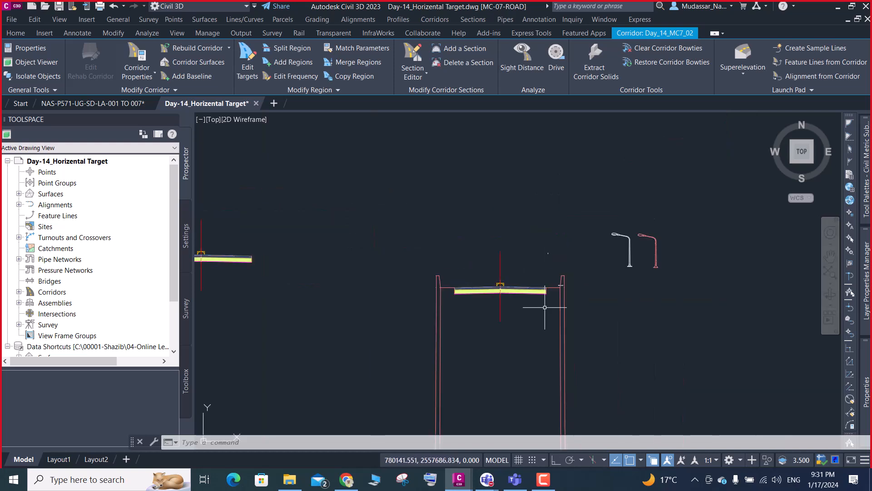
scroll(545, 254, "down", 8)
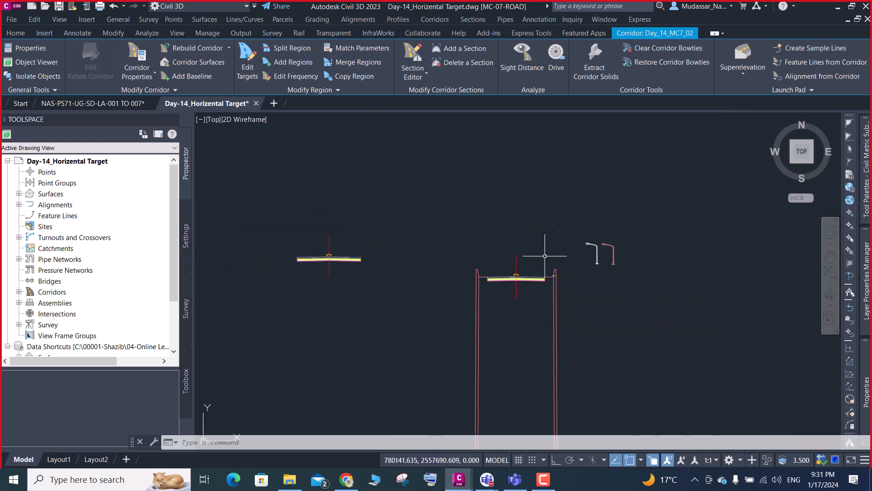
scroll(478, 168, "up", 4)
scroll(527, 191, "down", 8)
scroll(338, 260, "up", 7)
scroll(311, 279, "up", 3)
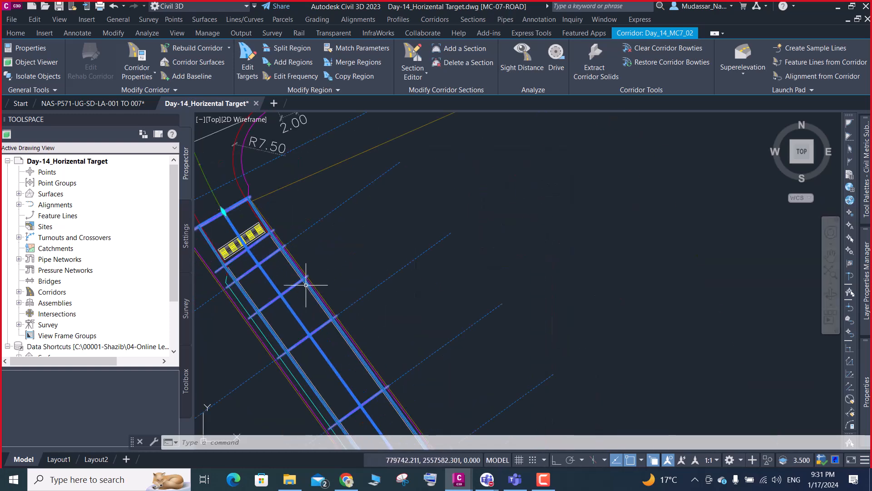
scroll(308, 282, "down", 4)
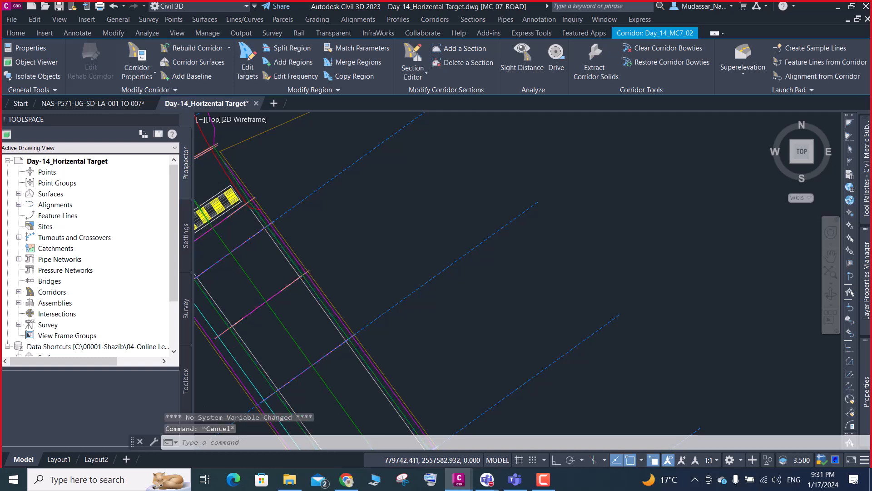
key("Escape")
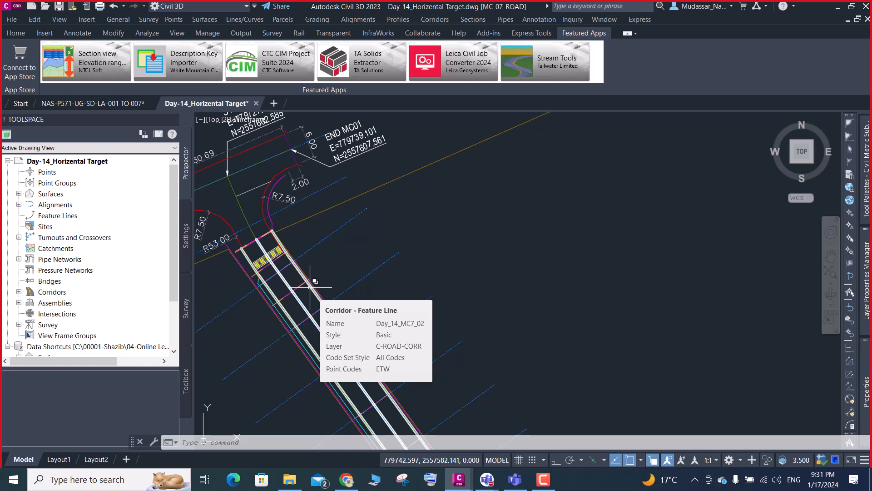
- Draw a circle of radius about 0.03 where the ground line crosses the right retaining wall's inner face in the cross section
scroll(310, 287, "down", 8)
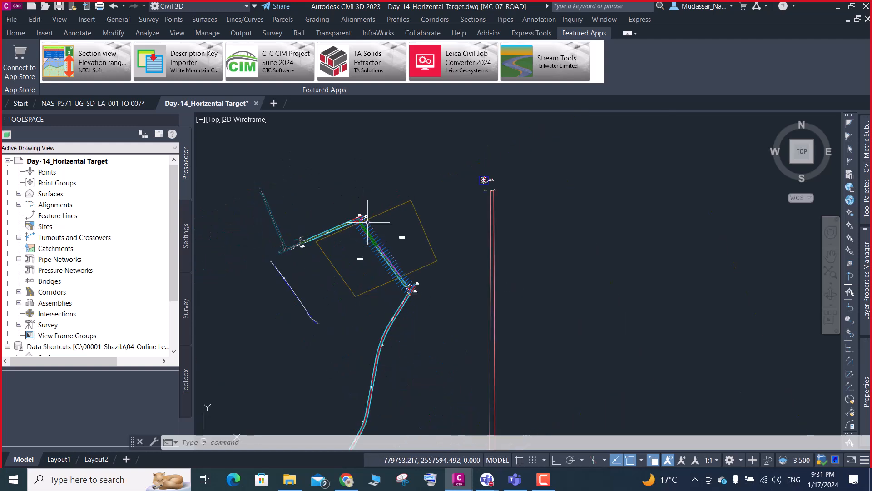
scroll(505, 258, "down", 5)
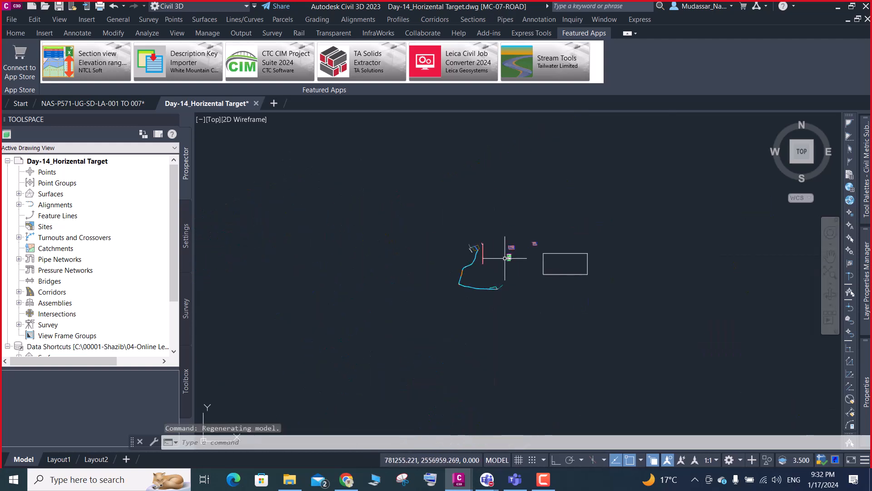
scroll(502, 257, "up", 5)
scroll(500, 254, "up", 6)
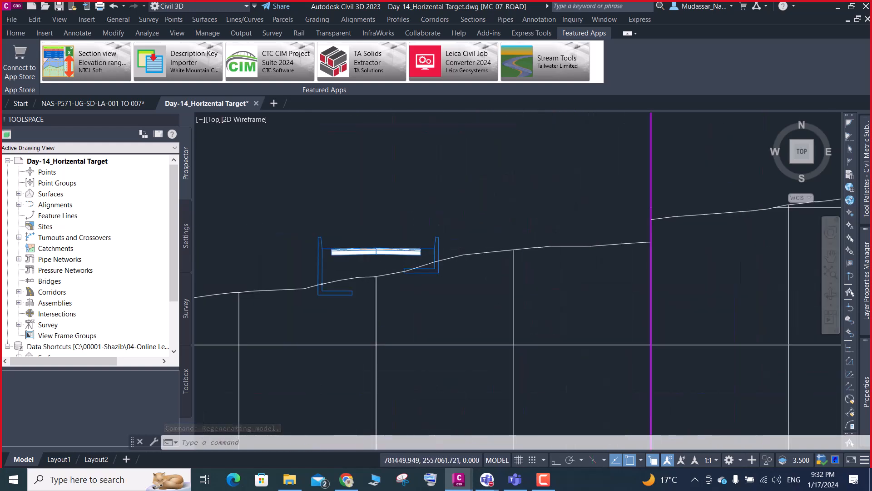
scroll(421, 275, "up", 2)
mouse_move(419, 275)
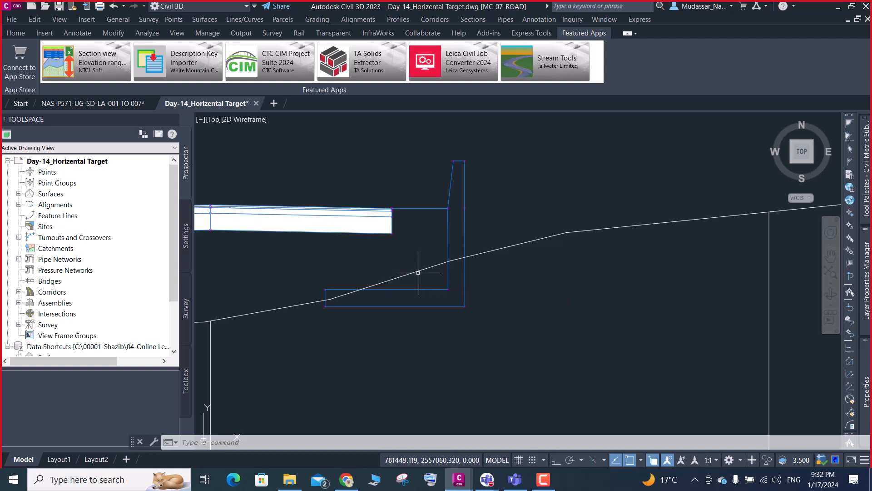
scroll(438, 258, "up", 3)
type("c")
key("Return")
scroll(464, 258, "up", 2)
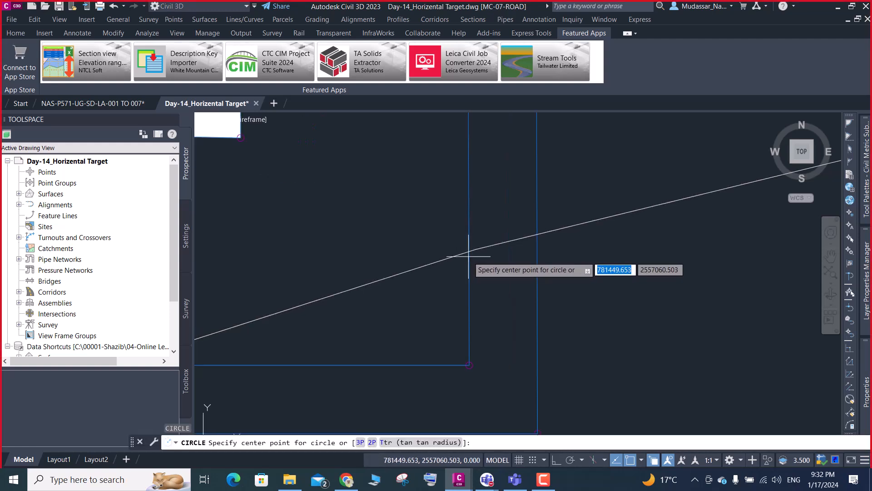
left_click(469, 251)
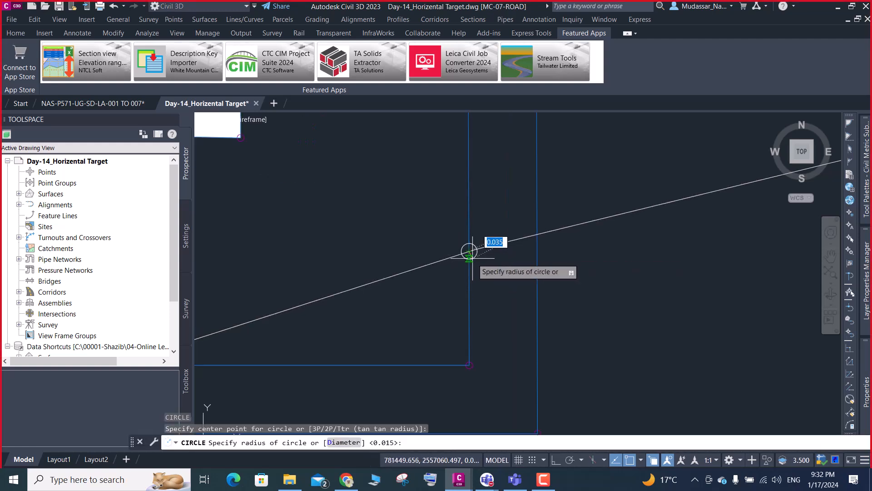
key("Return")
- Draw a matching small circle where the ground line crosses the right retaining wall's outer face
type("c")
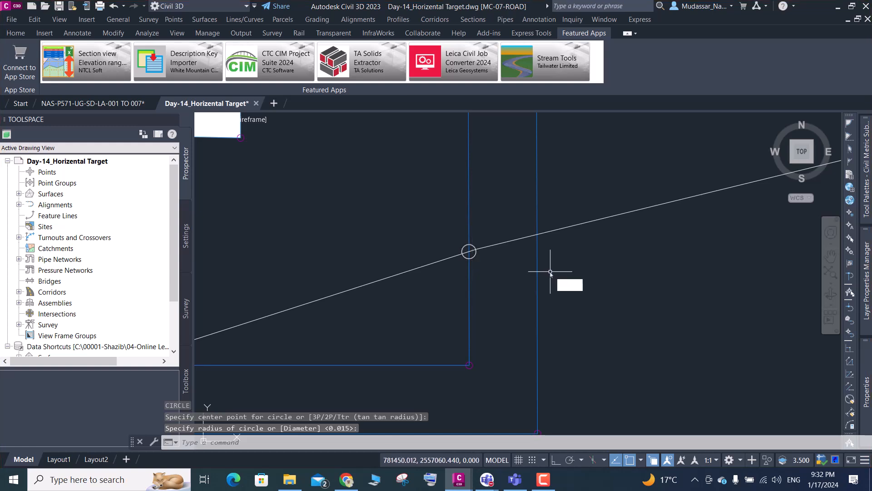
key("Return")
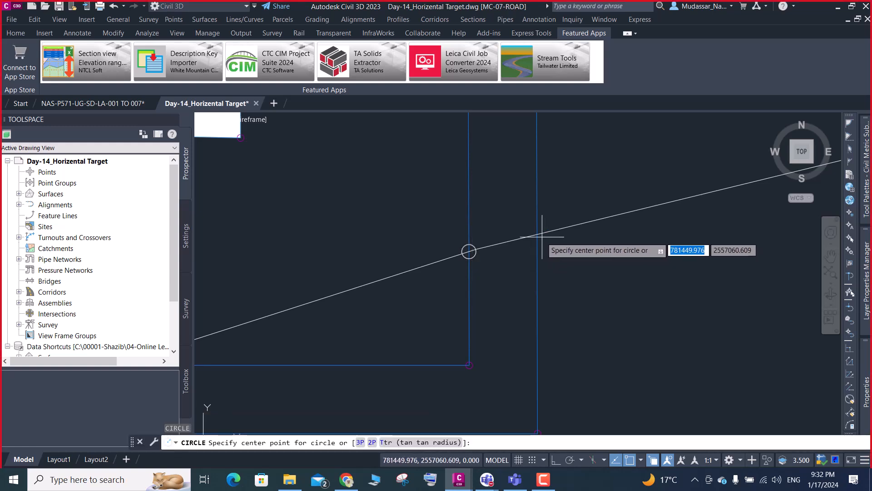
left_click(538, 236)
key("Return")
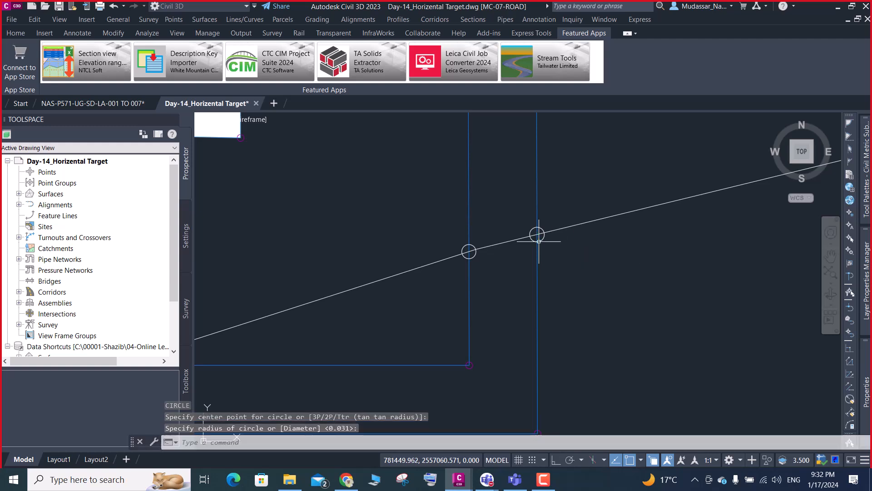
- Examine the two circled ground intersections on the right retaining wall, dismissing the blank pop-up
scroll(540, 285, "down", 4)
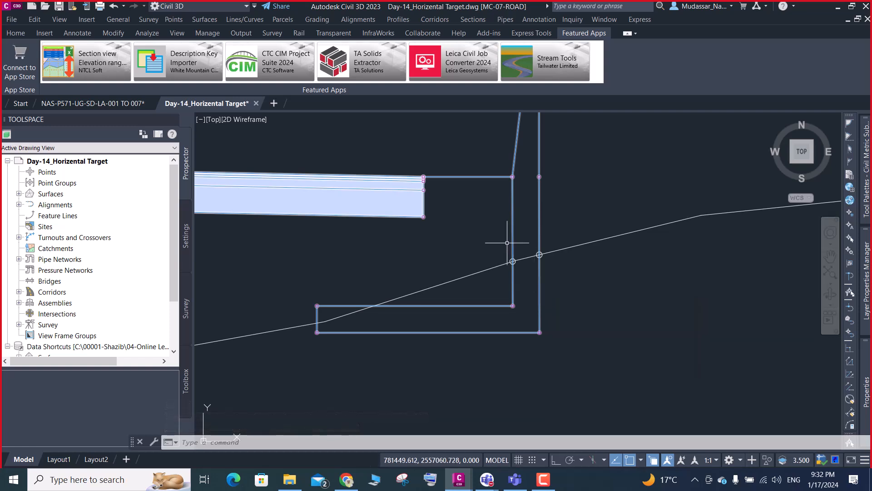
scroll(513, 261, "up", 4)
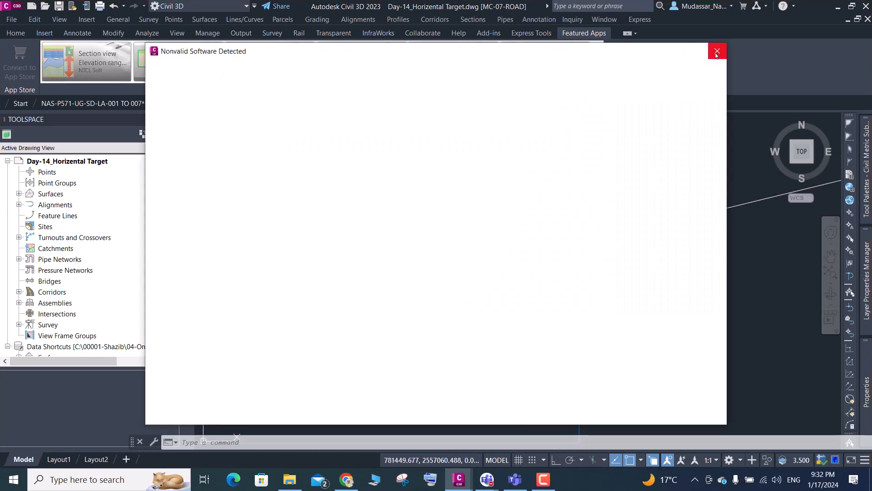
left_click(717, 52)
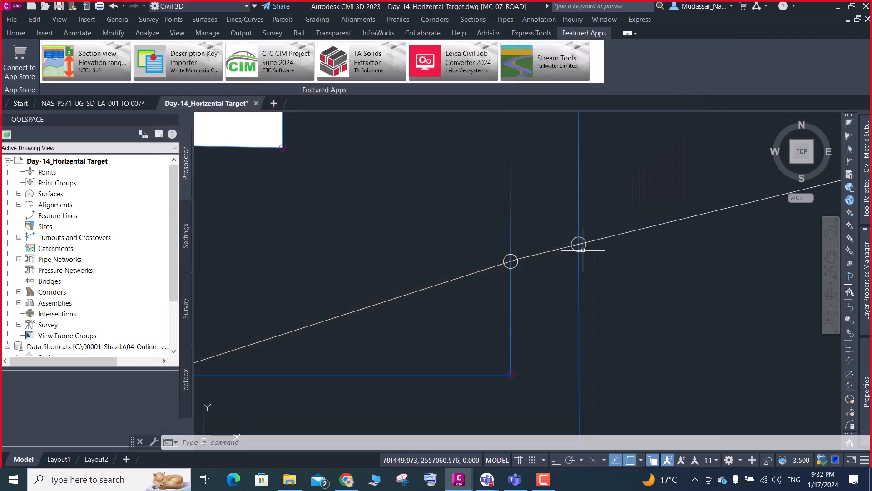
scroll(591, 247, "down", 2)
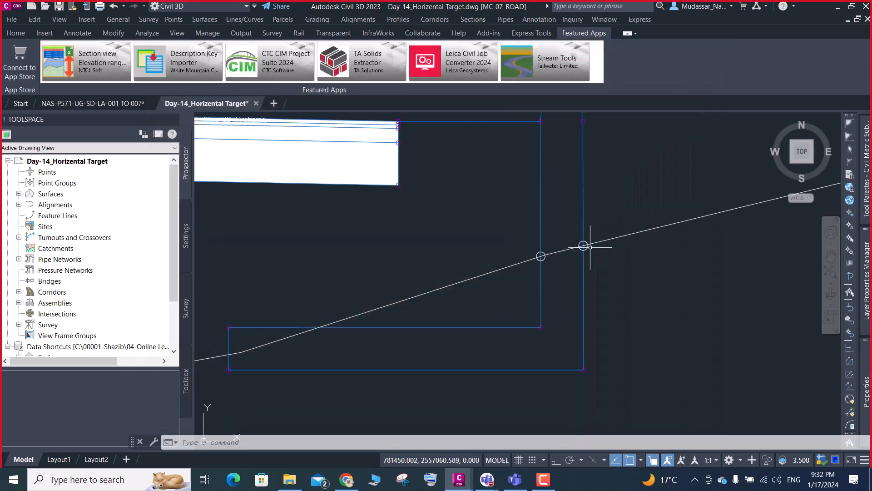
scroll(589, 247, "up", 2)
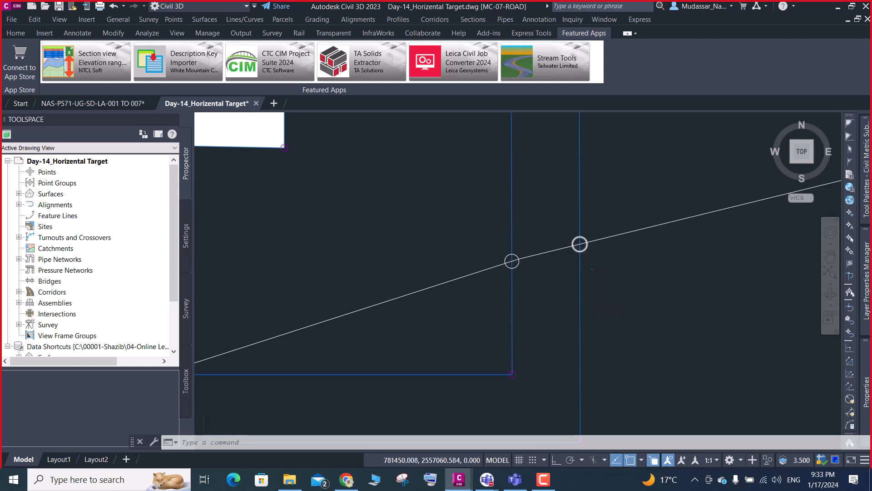
- Examine the circled ground intersections on the left retaining wall's inner and outer faces
scroll(580, 245, "down", 4)
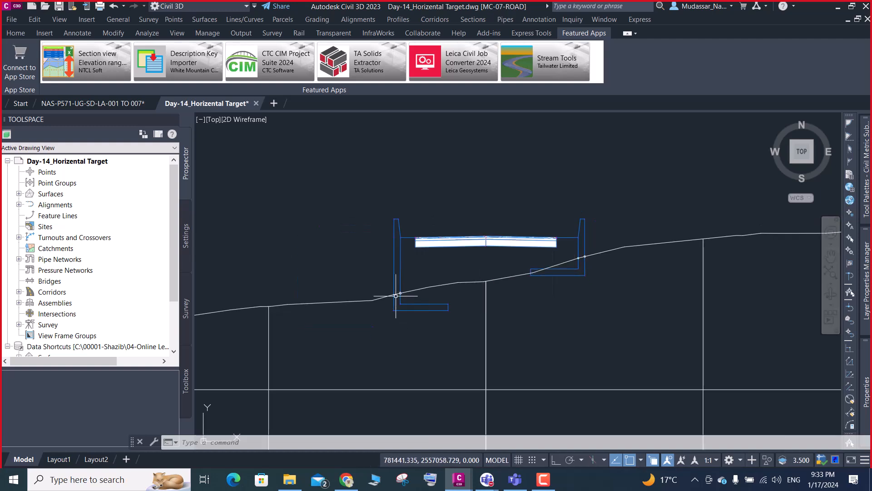
scroll(407, 305, "up", 6)
scroll(384, 296, "down", 2)
left_click(383, 305)
key("Escape")
scroll(406, 293, "up", 6)
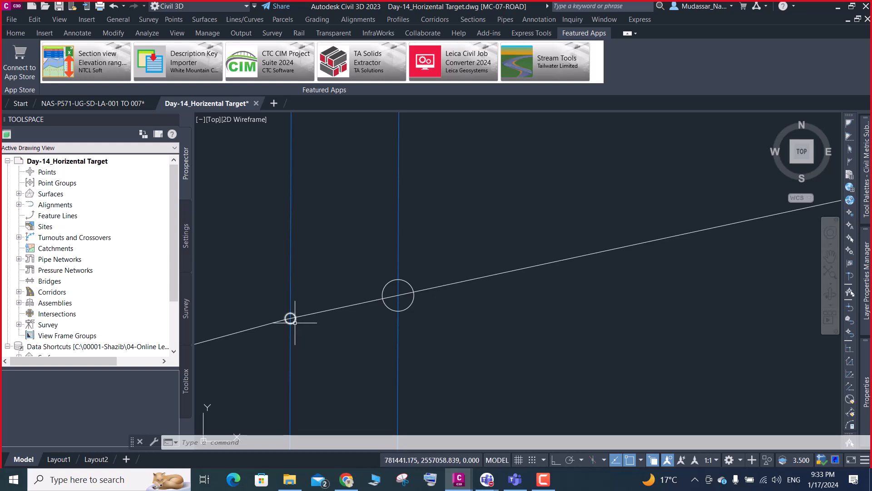
scroll(291, 319, "down", 2)
scroll(317, 317, "down", 3)
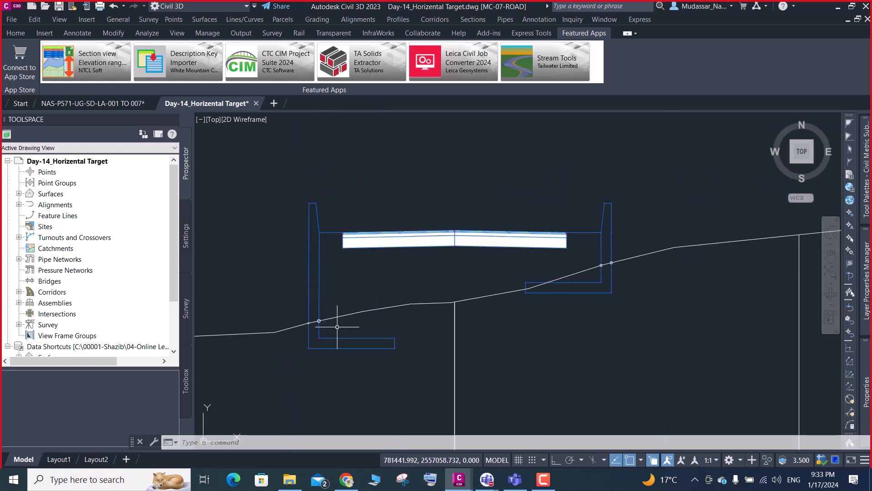
- Compare the right wall's ground intersections with the pavement's bottom centre point and the ground below it, leaving nothing selected
scroll(595, 263, "up", 4)
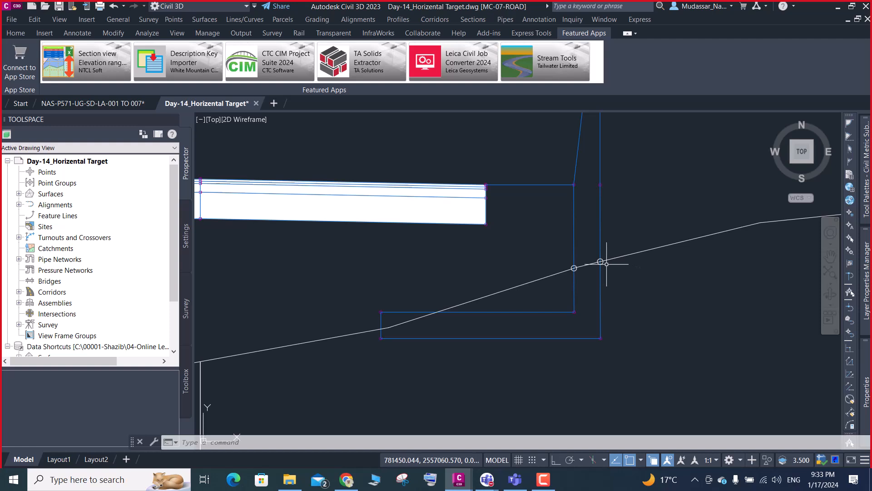
scroll(584, 259, "down", 4)
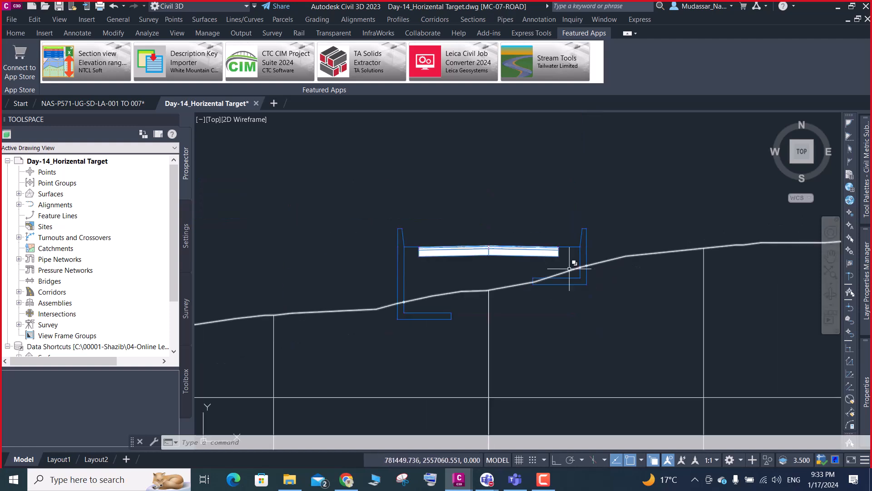
scroll(484, 265, "up", 4)
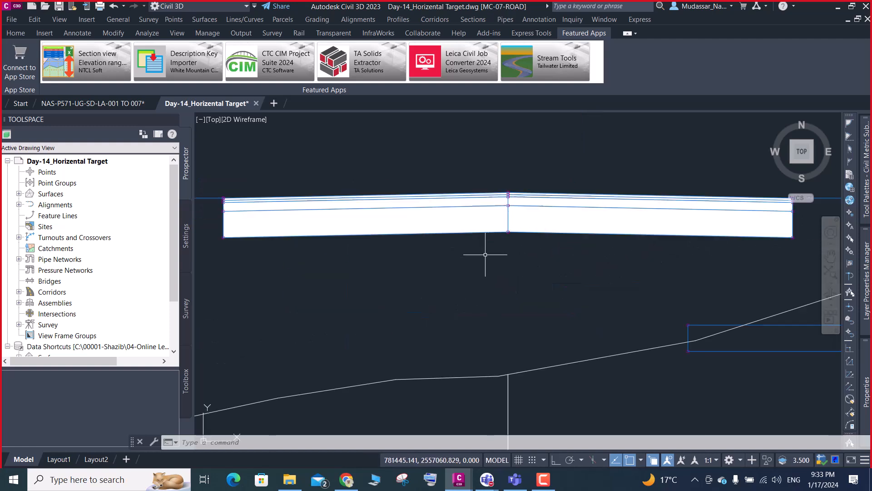
left_click(510, 232)
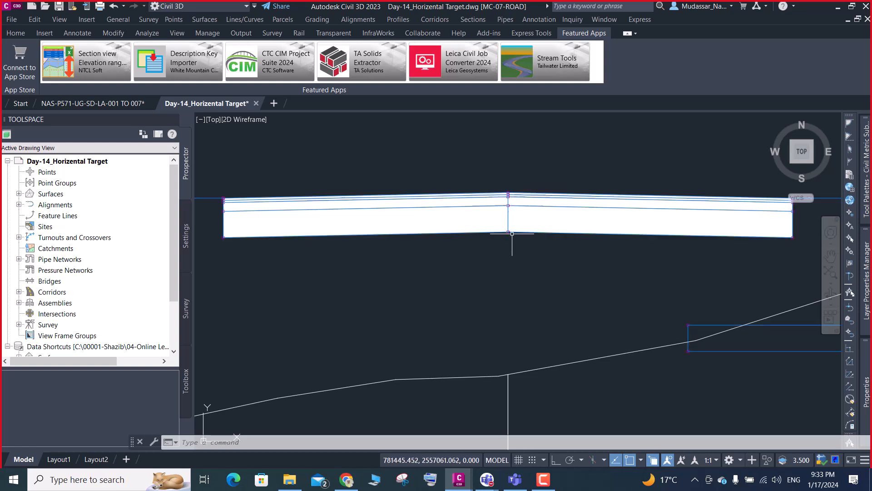
scroll(507, 232, "up", 2)
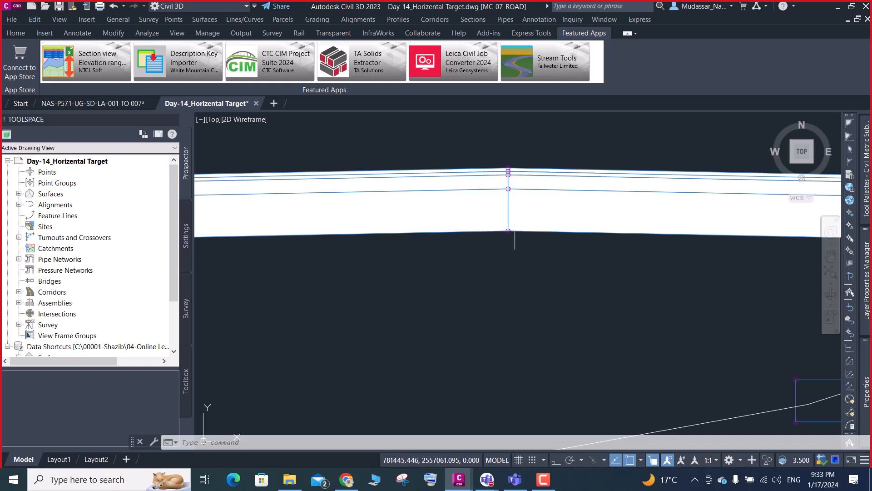
mouse_move(508, 232)
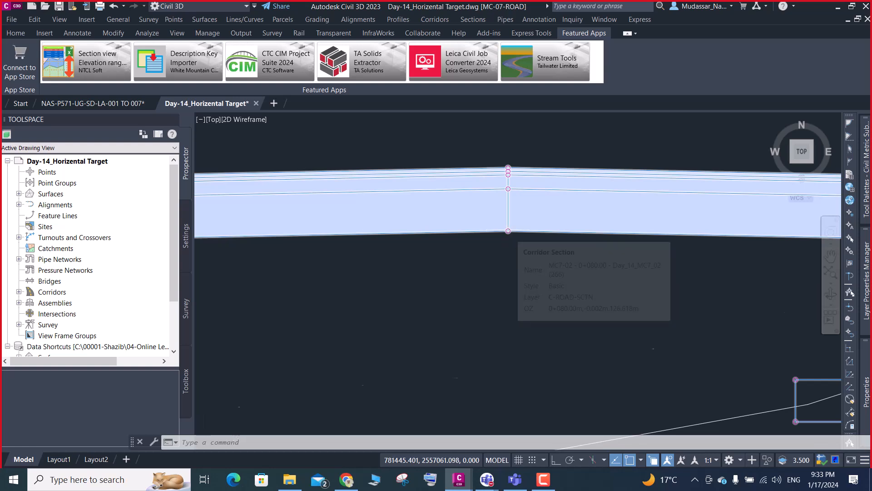
scroll(508, 231, "down", 2)
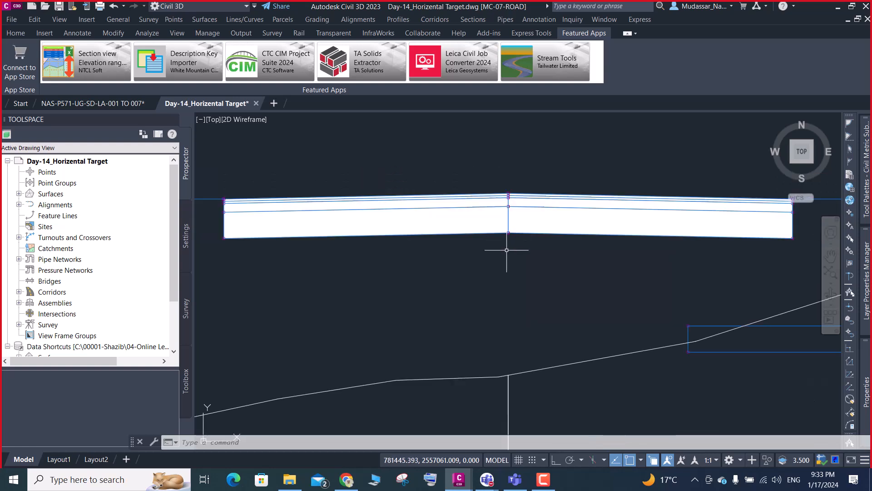
scroll(513, 375, "down", 4)
left_click(513, 375)
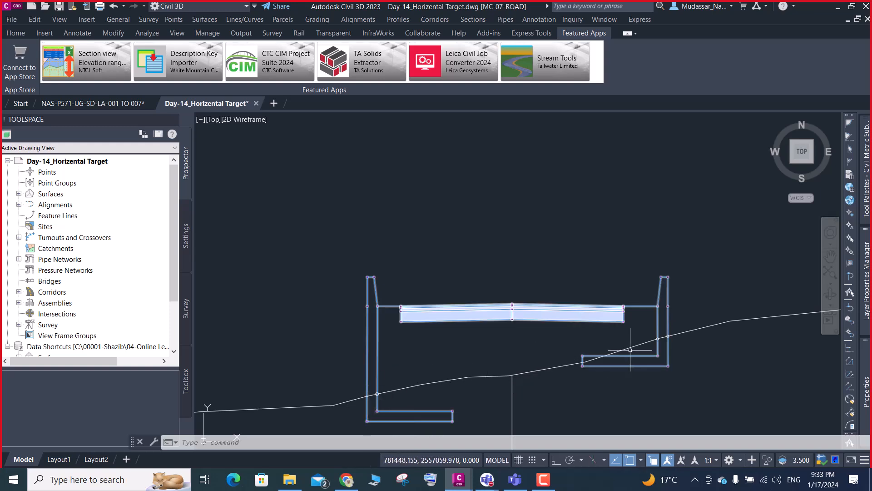
key("Escape")
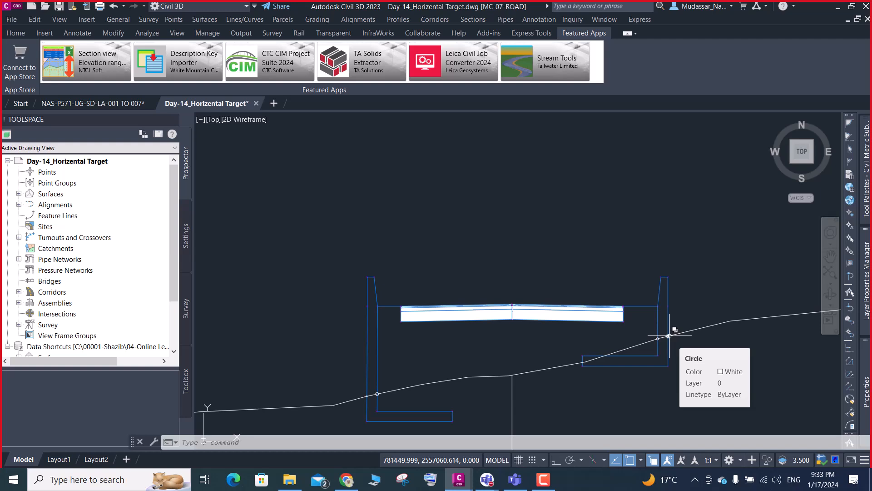
- Check the ground intersections on the right retaining wall's faces again, followed by those on the left wall
scroll(669, 335, "up", 4)
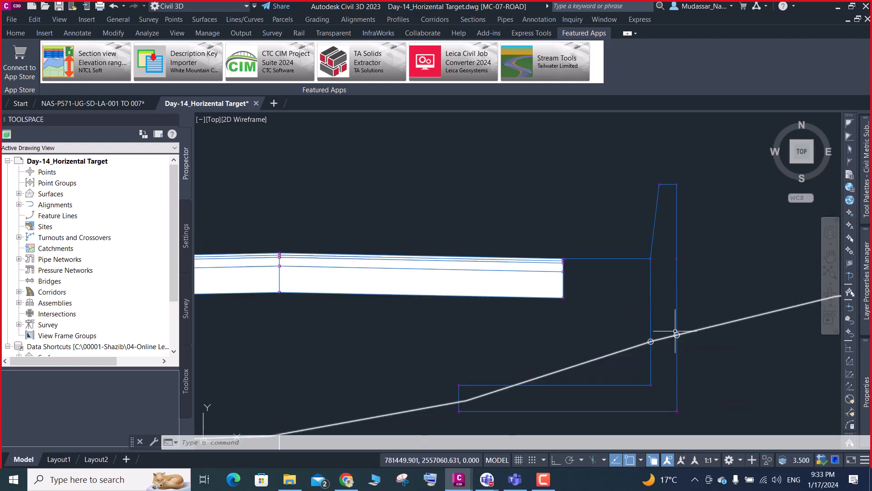
left_click(651, 342)
scroll(700, 323, "down", 4)
key("Escape")
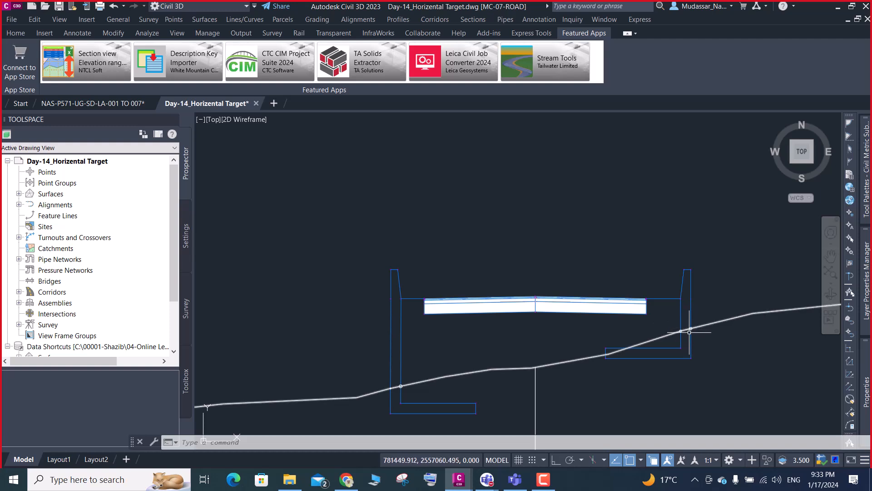
mouse_move(689, 332)
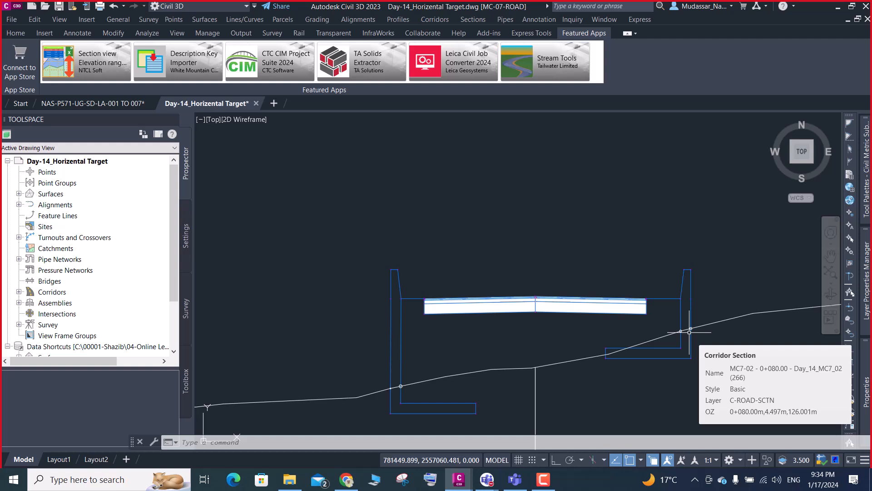
scroll(402, 384, "down", 2)
scroll(396, 381, "up", 4)
scroll(402, 363, "up", 4)
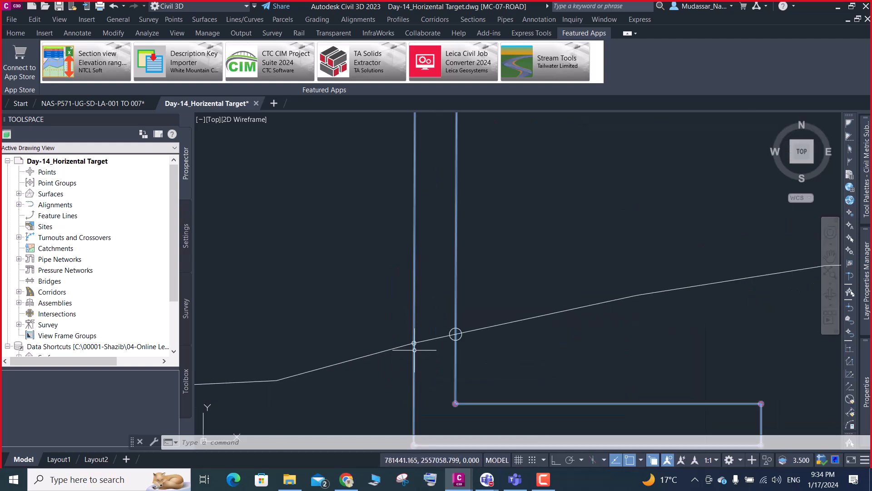
scroll(415, 344, "down", 4)
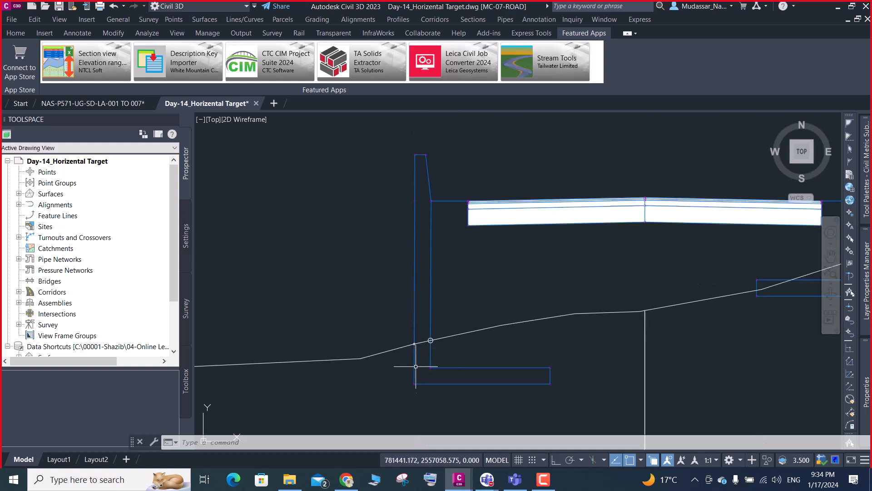
left_click(549, 381)
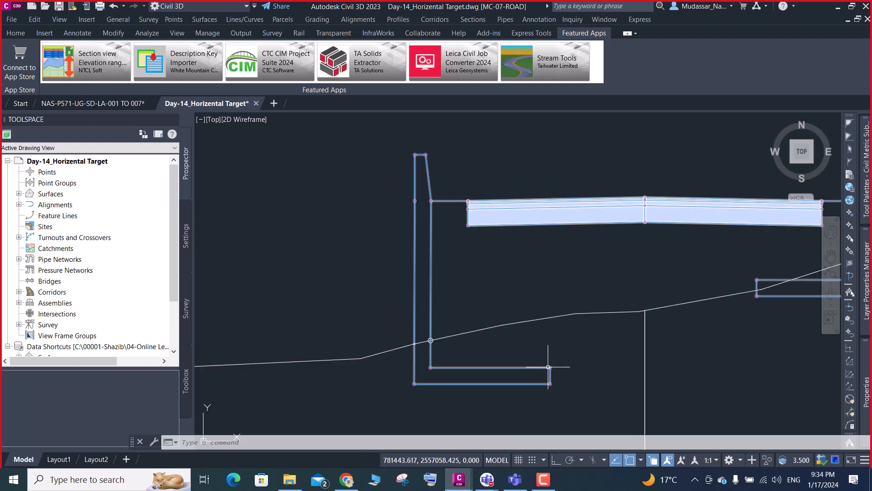
type("pl")
key("Return")
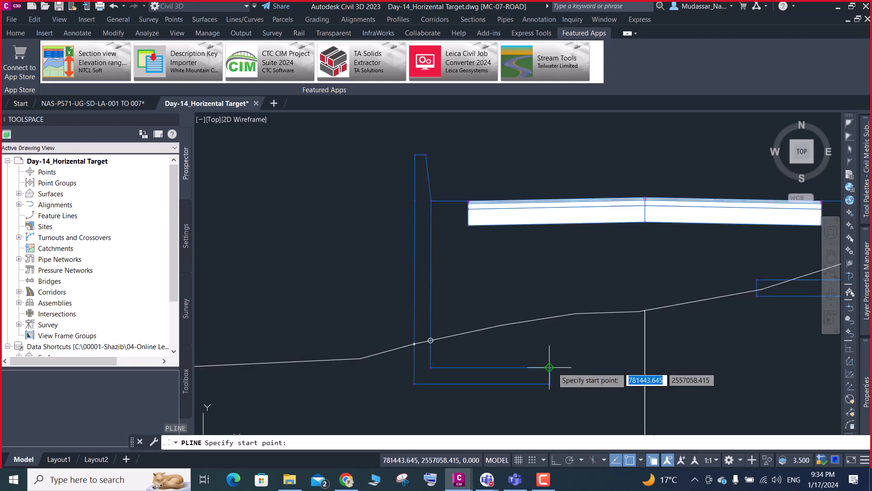
scroll(548, 367, "up", 4)
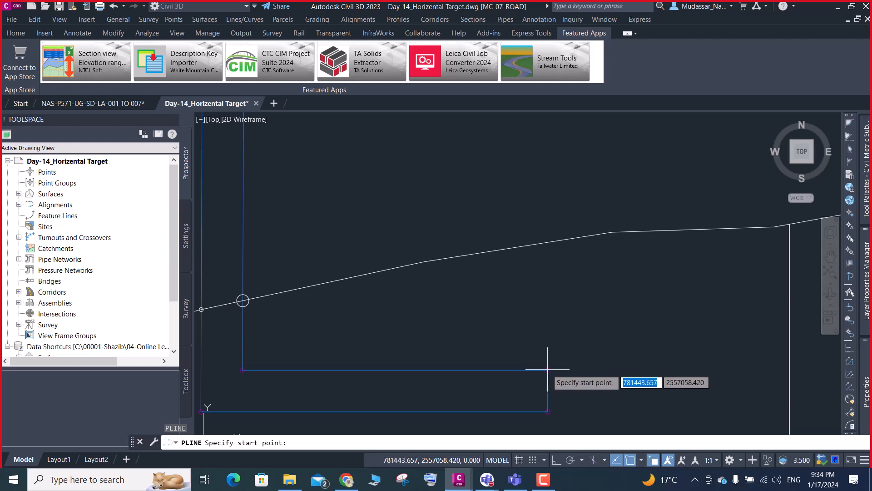
left_click(545, 370)
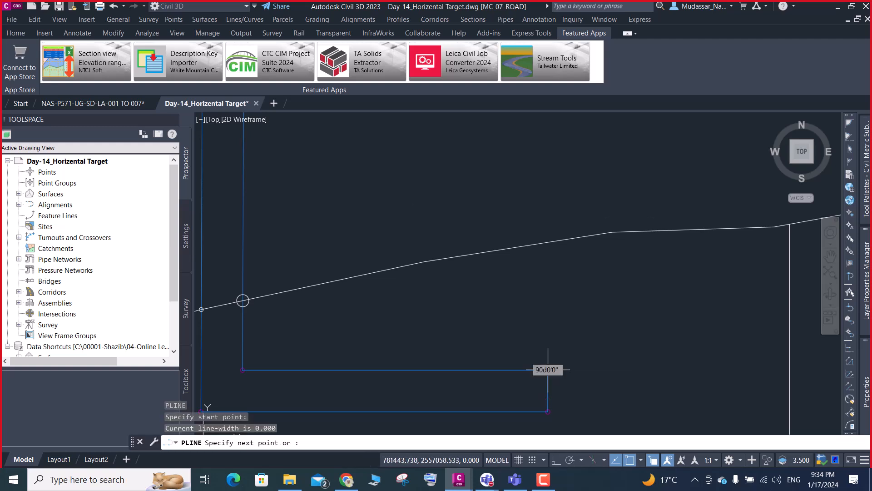
scroll(527, 397, "down", 5)
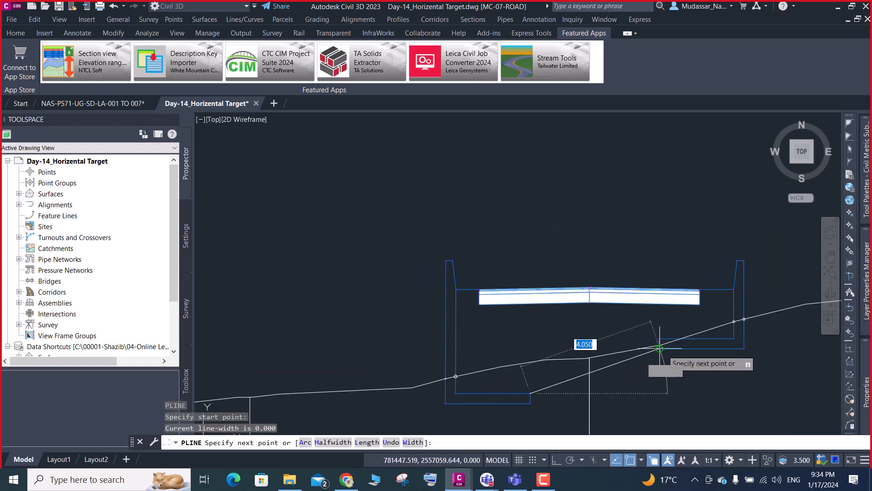
scroll(662, 348, "up", 4)
scroll(661, 350, "down", 2)
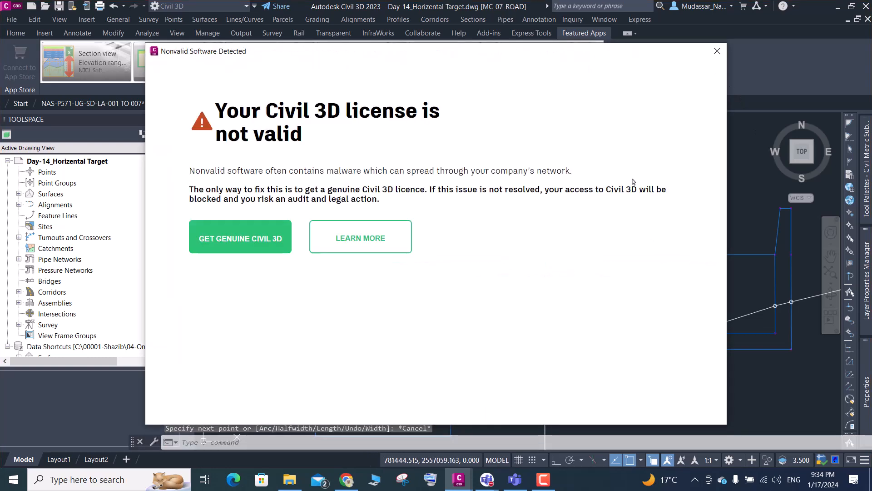
left_click(717, 51)
- Examine the left retaining wall's footing and its circled ground intersections in relation to the whole road section, dismissing the licence pop-up
scroll(445, 288, "up", 6)
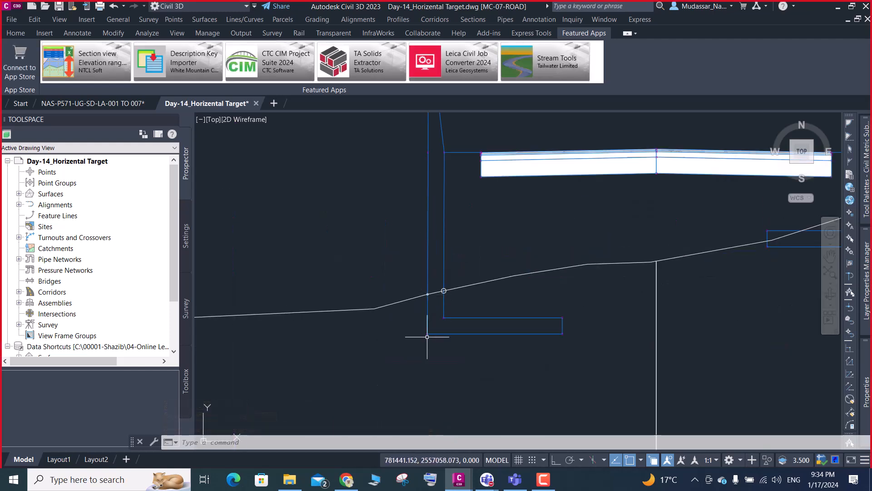
scroll(556, 332, "down", 3)
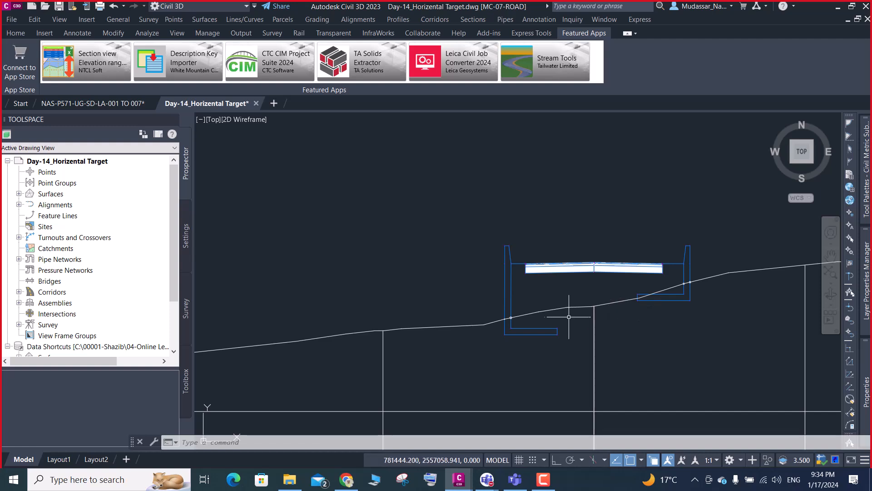
mouse_move(567, 317)
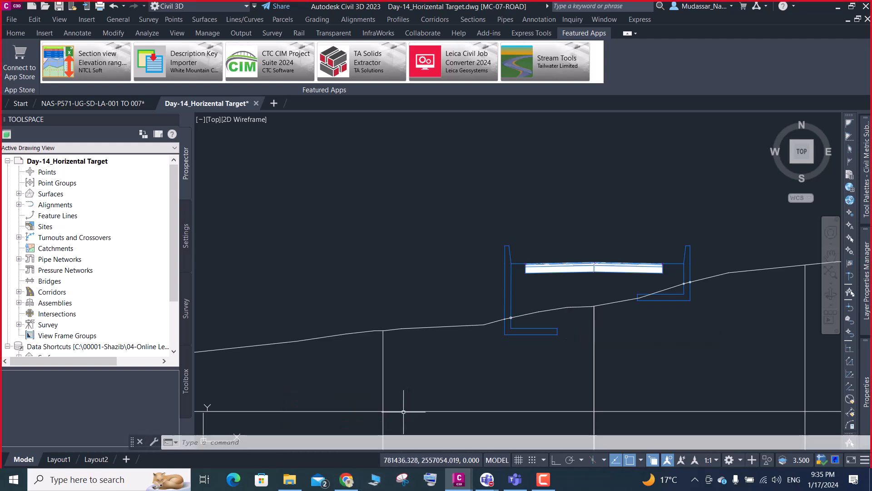
scroll(512, 317, "up", 2)
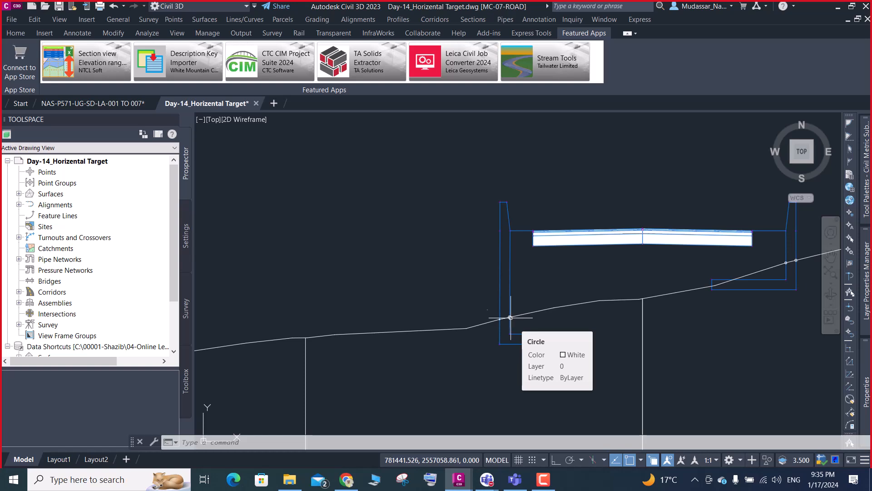
left_click(16, 34)
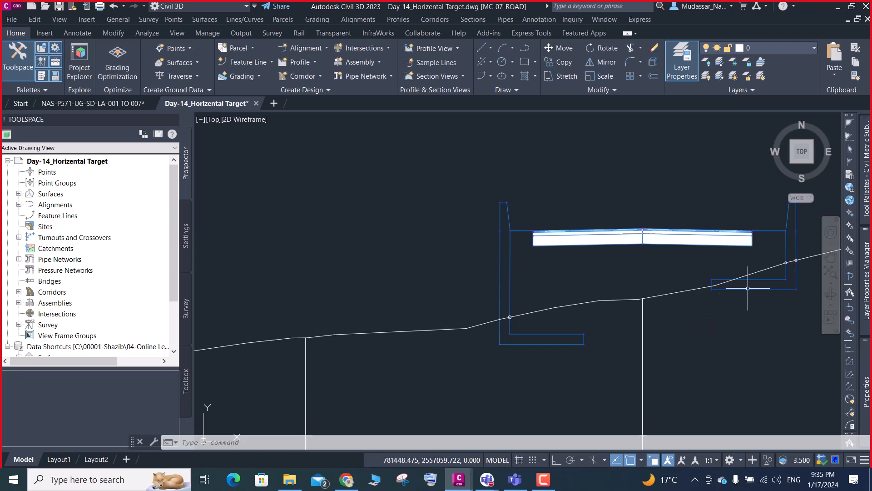
mouse_move(615, 282)
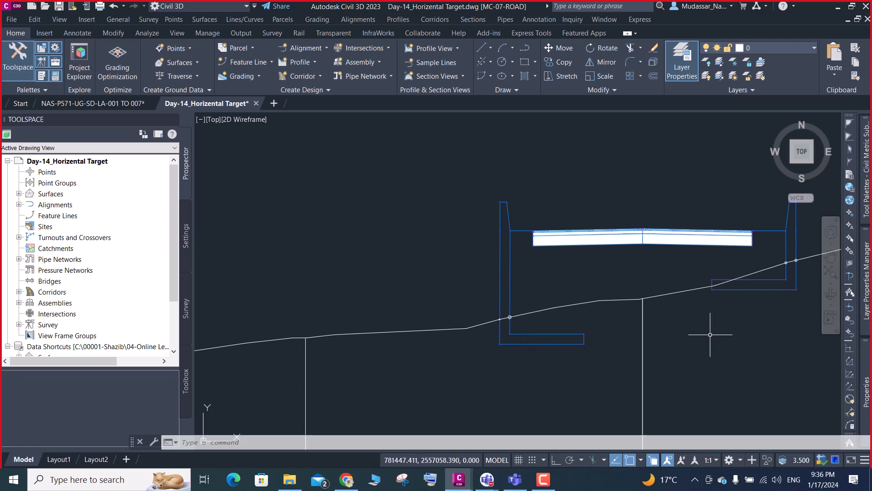
mouse_move(710, 335)
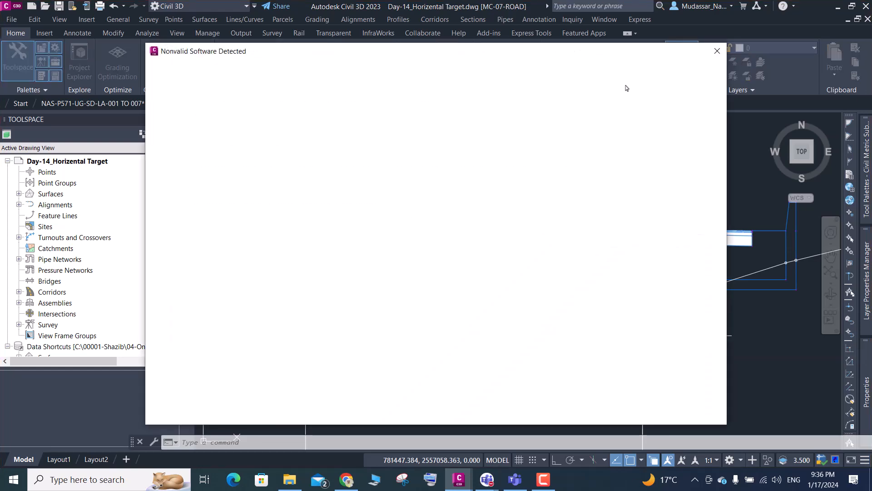
left_click(717, 51)
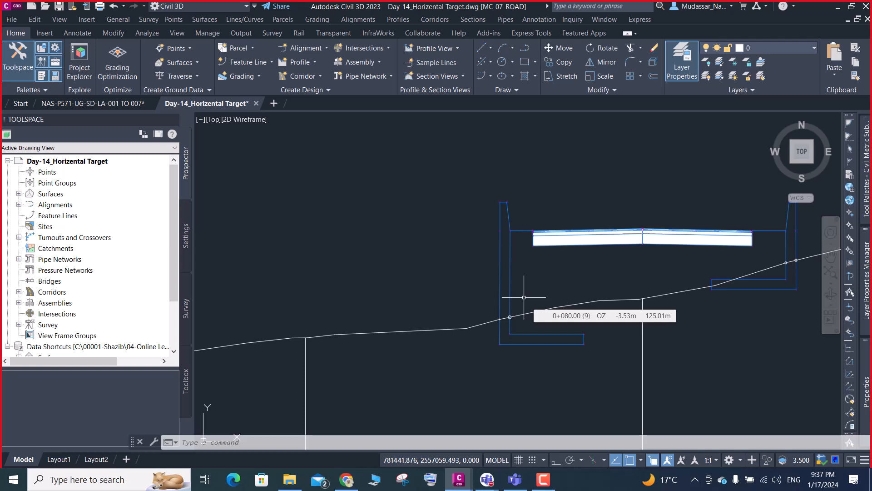
scroll(371, 237, "down", 4)
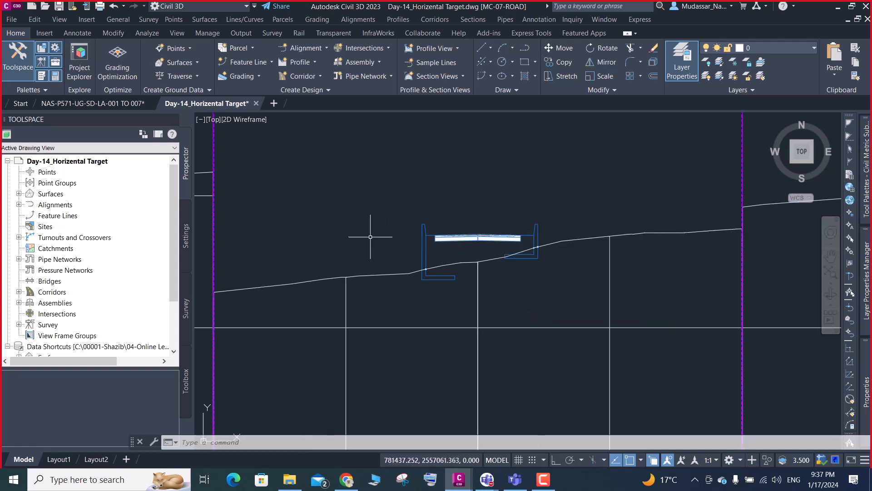
scroll(409, 261, "up", 3)
scroll(444, 288, "up", 3)
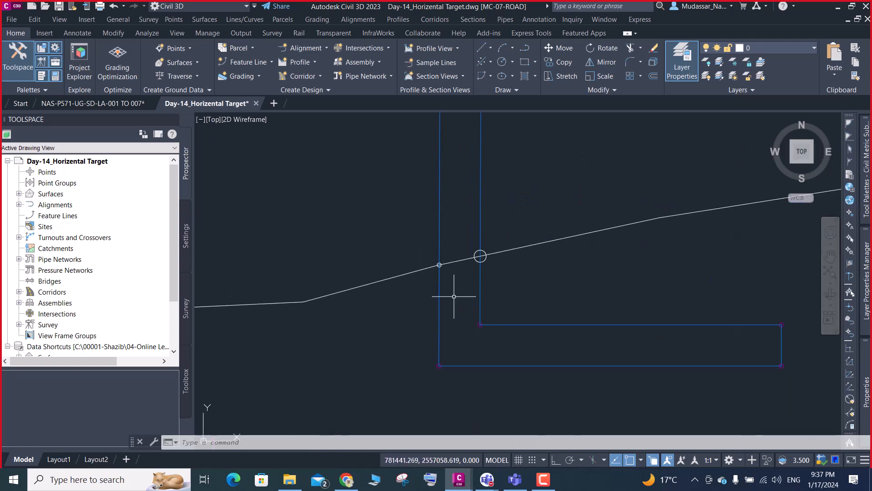
mouse_move(454, 296)
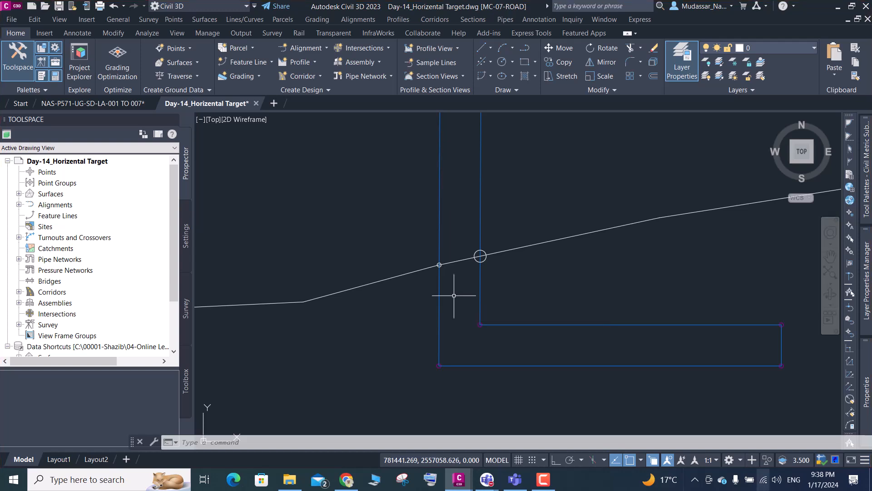
- Switch to the NAS-P571-UG-SD-LA-001 TO 007 drawing and find the typical section's pavement edge beside the retaining wall
scroll(464, 337, "down", 2)
scroll(474, 286, "down", 3)
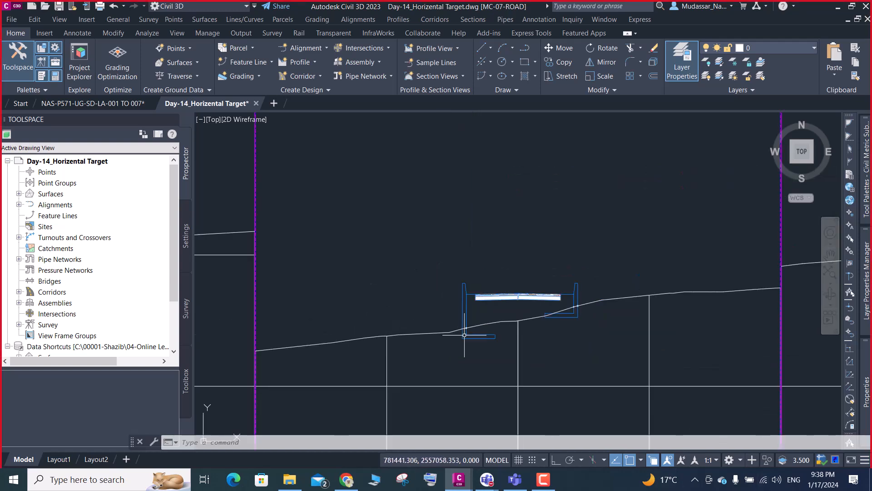
scroll(295, 164, "down", 3)
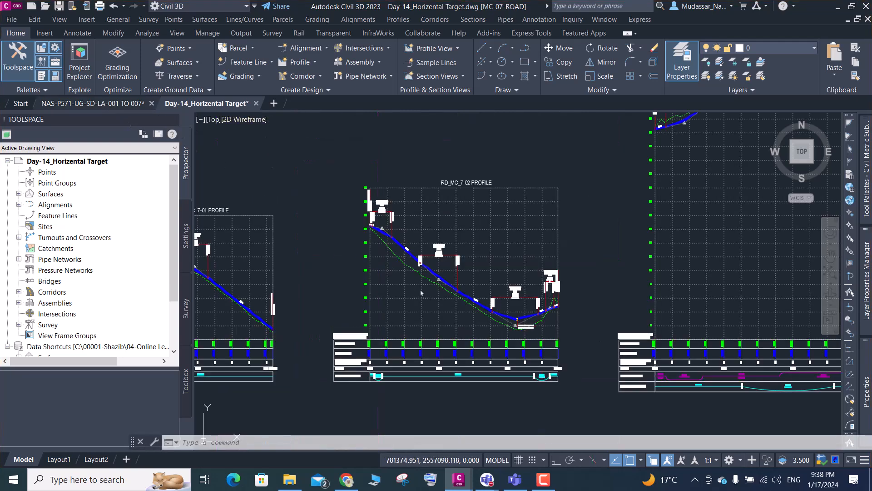
scroll(298, 208, "down", 2)
scroll(416, 214, "down", 4)
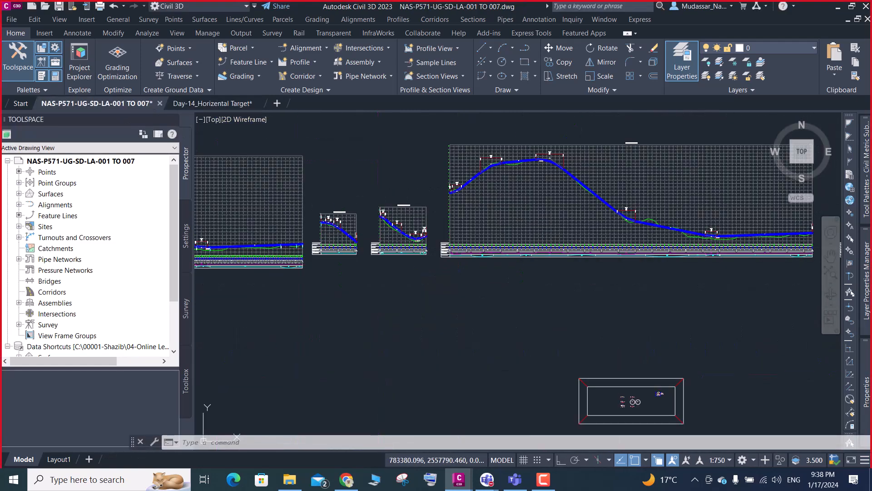
scroll(378, 215, "down", 2)
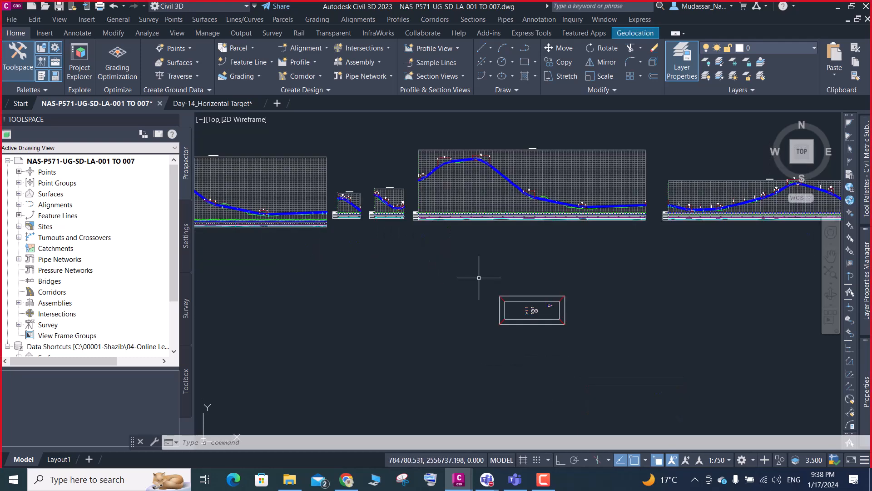
scroll(549, 311, "up", 7)
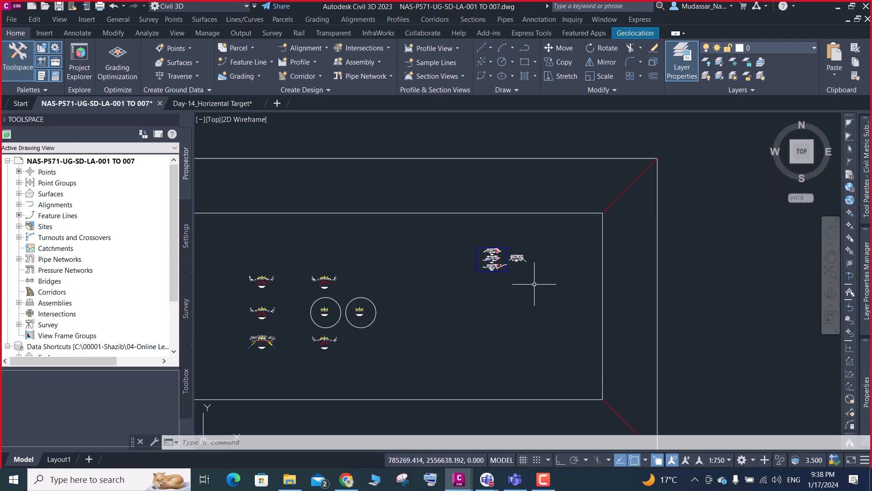
scroll(524, 265, "up", 8)
scroll(545, 254, "up", 6)
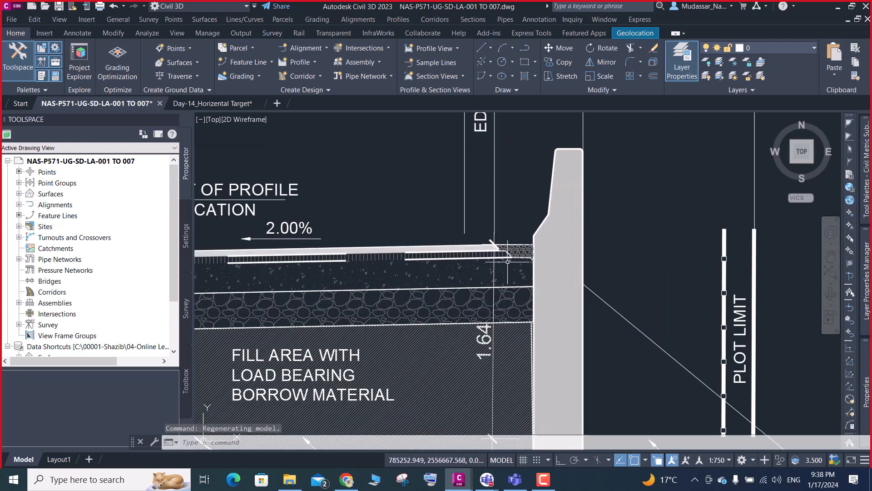
- Examine the stepped pavement layer edges next to the retaining wall in the typical section, dismissing the licence pop-up
mouse_move(508, 262)
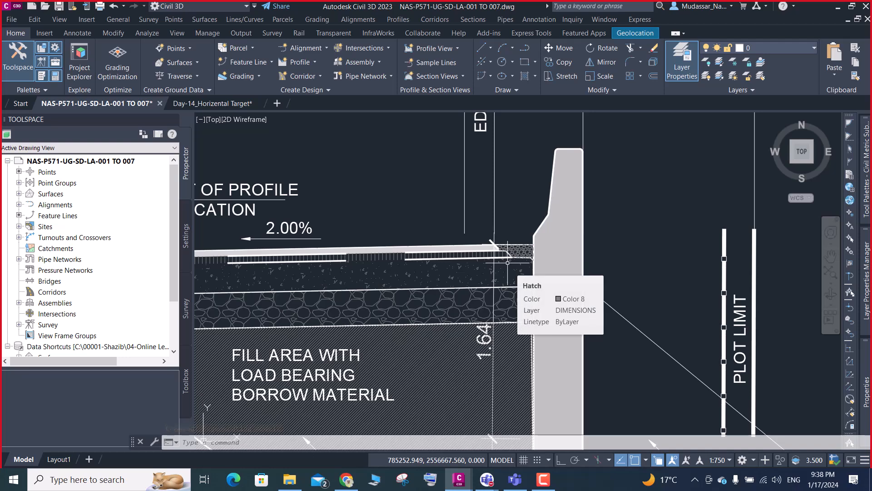
scroll(510, 239, "up", 2)
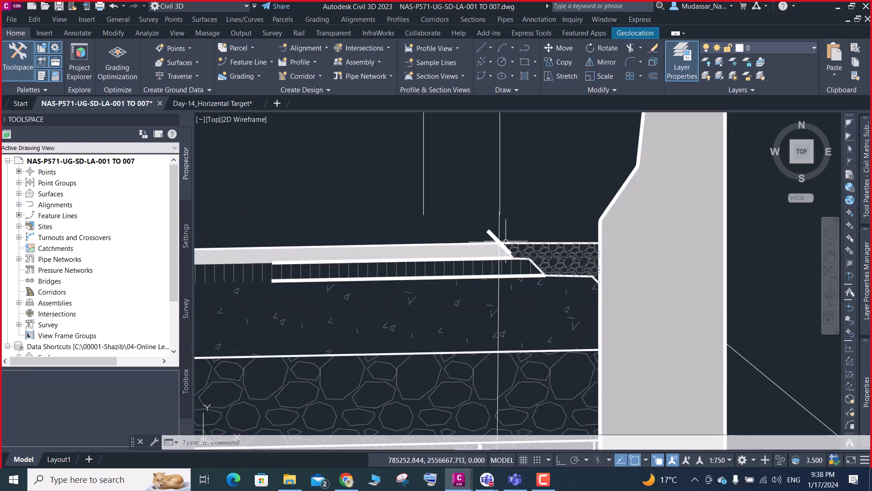
scroll(508, 243, "up", 2)
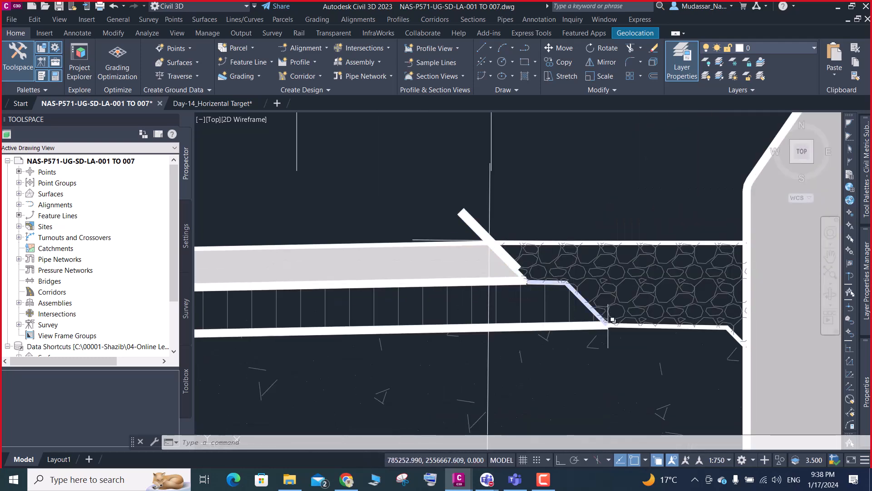
mouse_move(611, 320)
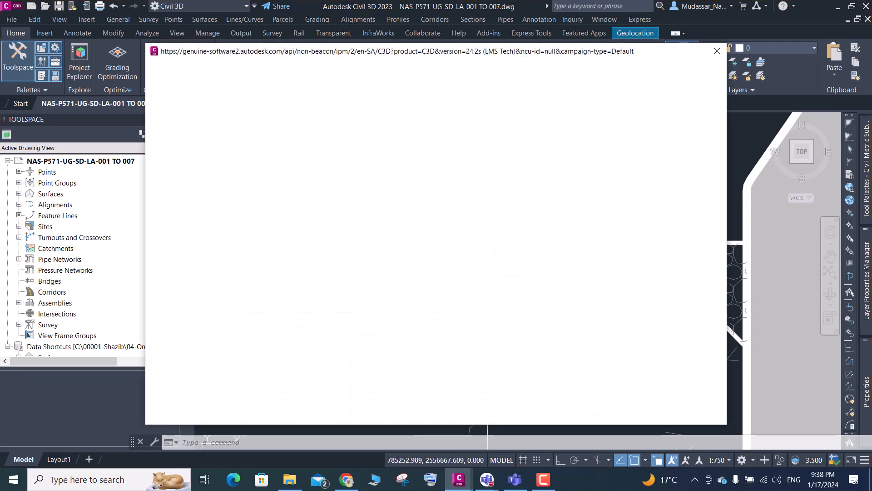
left_click(718, 53)
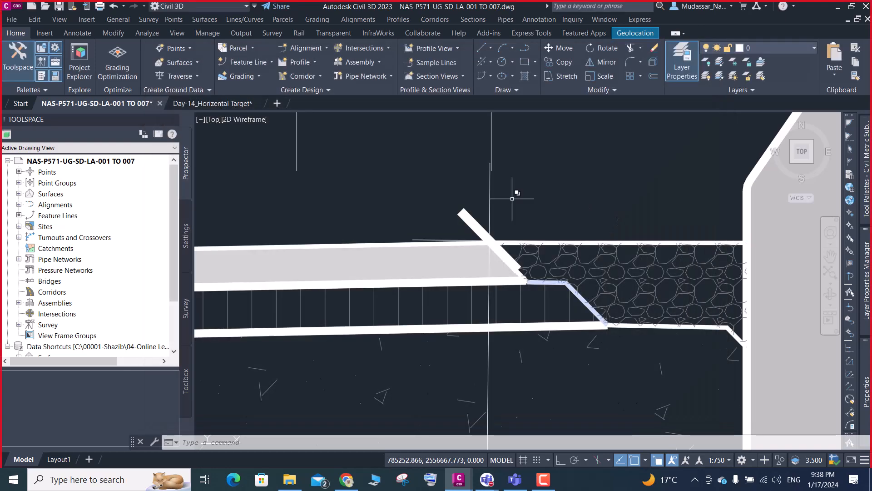
scroll(574, 169, "down", 6)
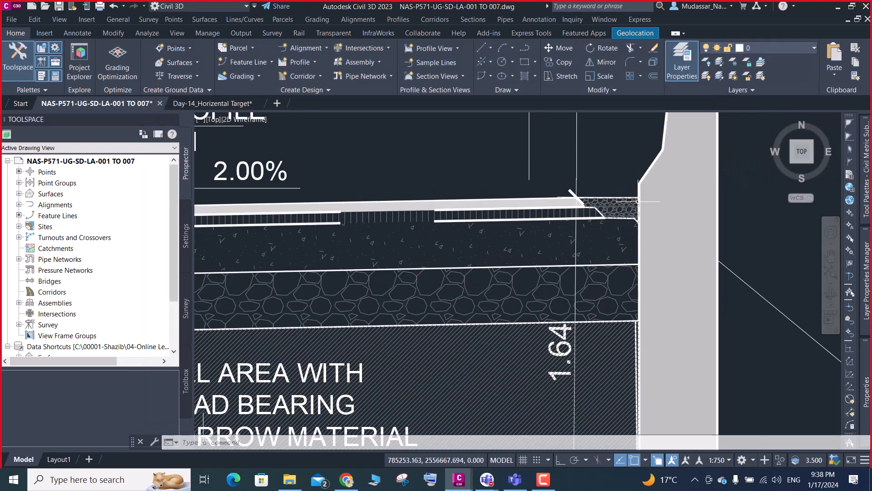
- Create an assembly named MC7-02 of type Other and place its baseline below the typical section
scroll(471, 216, "down", 6)
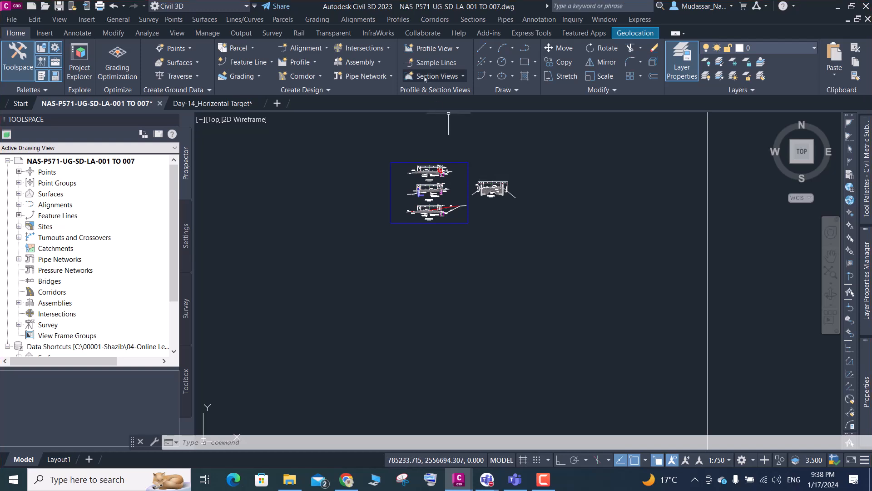
left_click(379, 65)
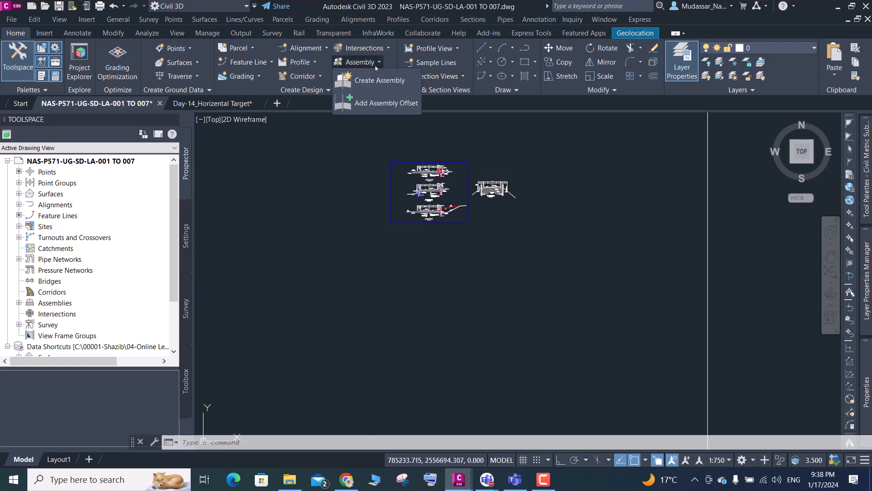
left_click(378, 80)
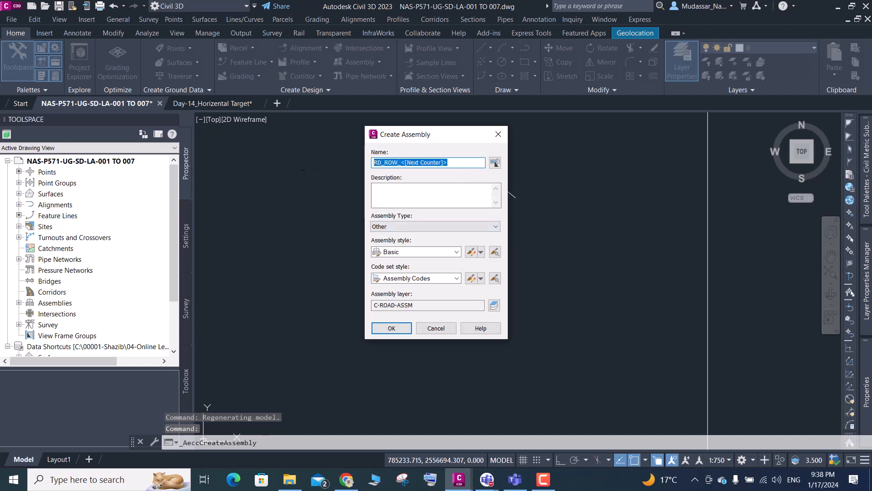
type("m")
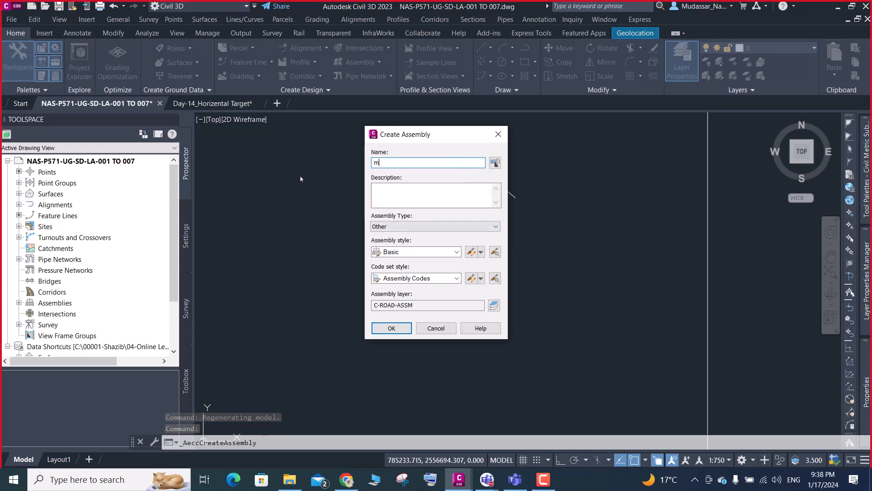
type("MC7-02")
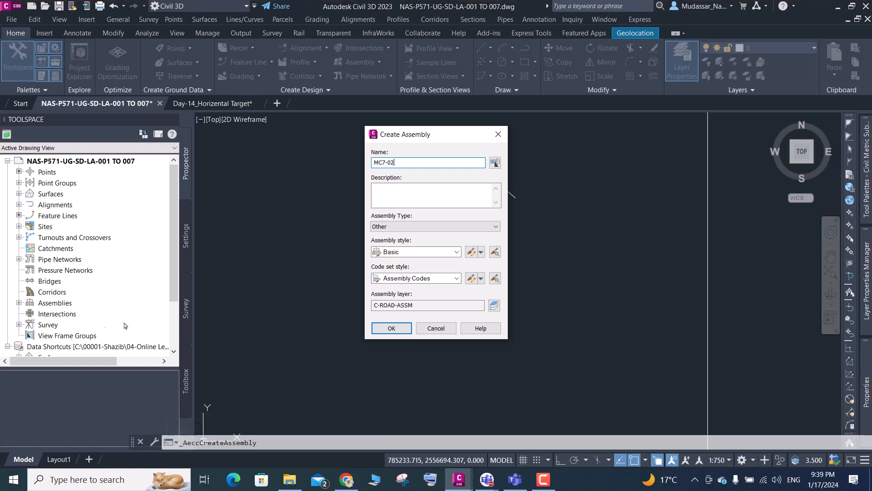
left_click(390, 328)
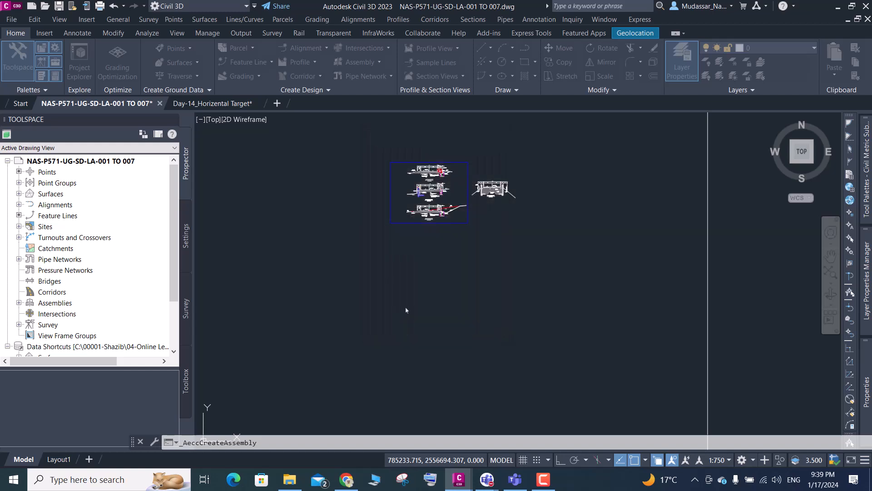
scroll(476, 220, "up", 2)
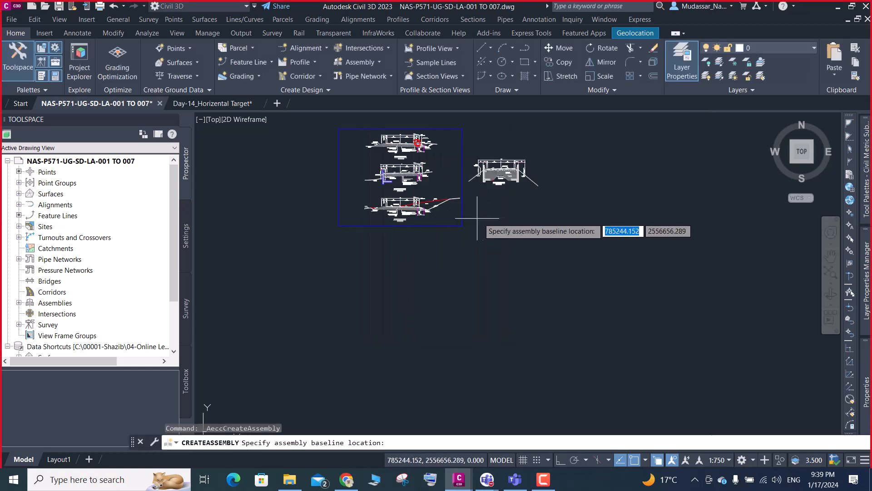
left_click(506, 210)
- Examine where the MC7-02 assembly lies in relation to the profile views, the other assemblies and the typical sections
scroll(508, 212, "up", 2)
scroll(495, 236, "down", 4)
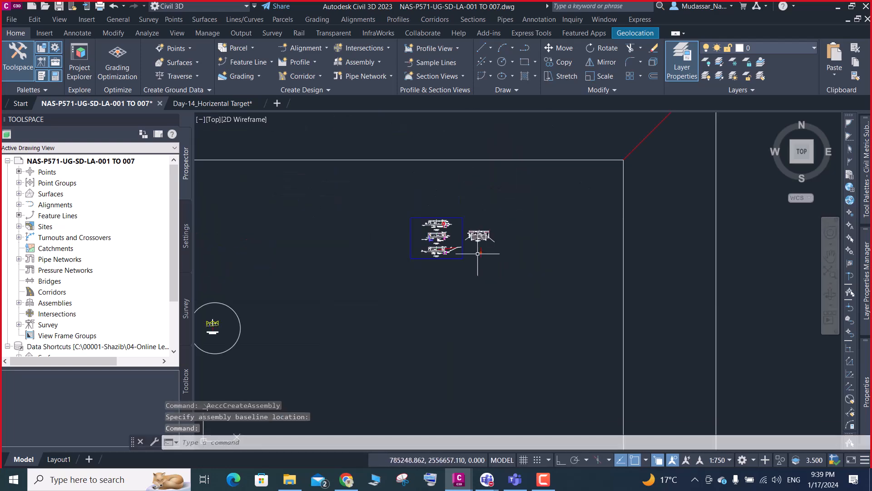
scroll(477, 253, "down", 3)
scroll(472, 245, "down", 5)
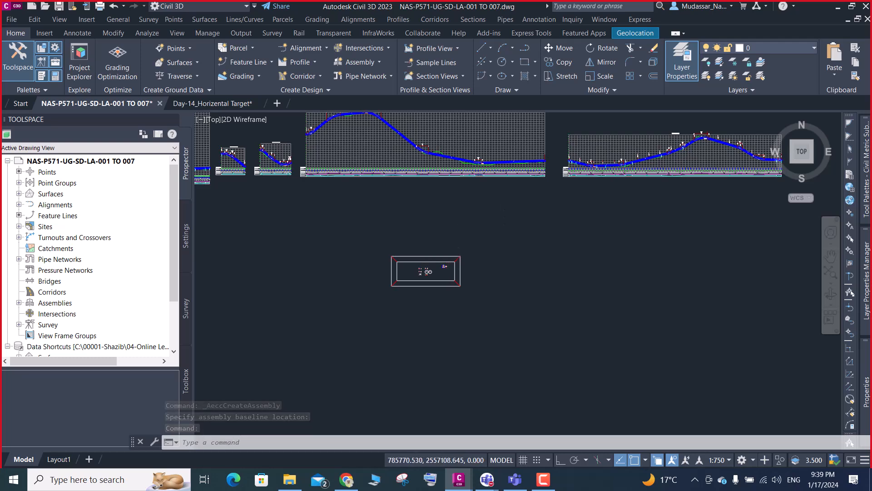
scroll(478, 240, "down", 5)
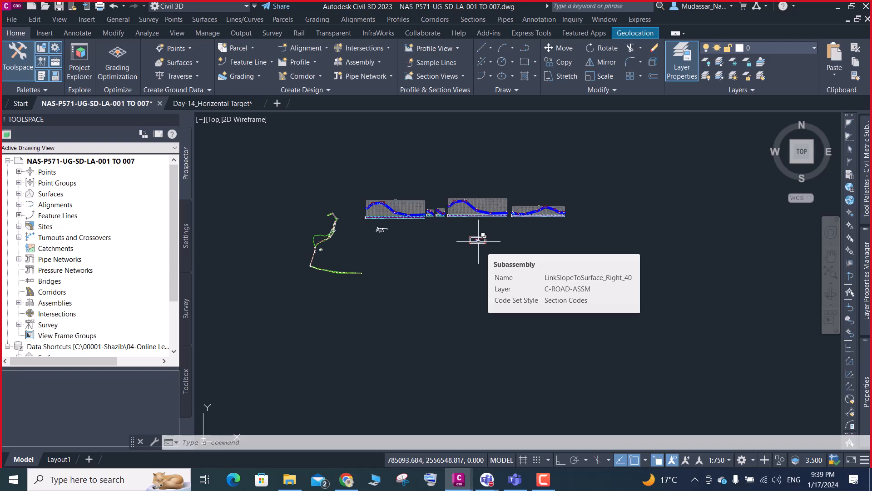
scroll(480, 236, "up", 5)
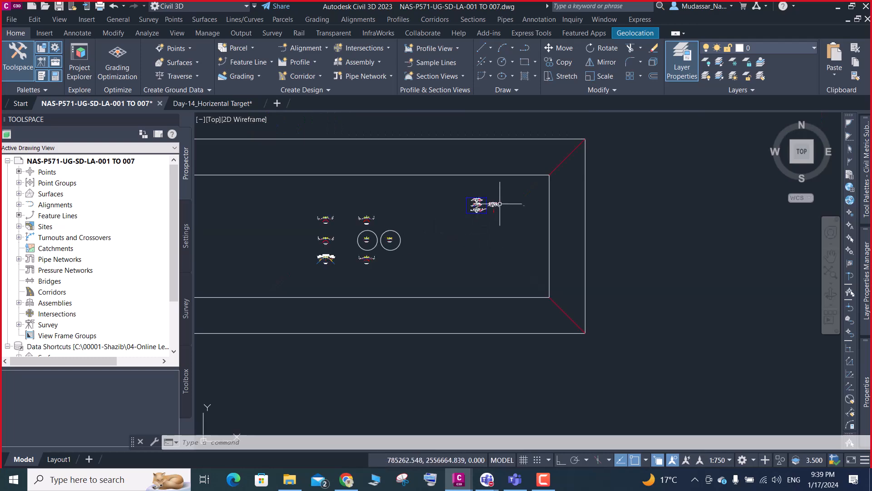
scroll(488, 218, "up", 4)
scroll(477, 235, "up", 5)
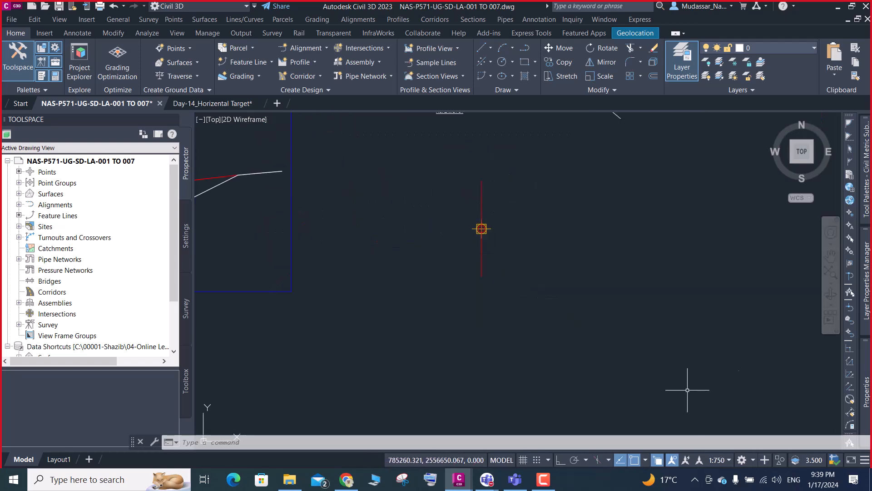
- Try to attach a LaneSuperelevationAOR subassembly to the MC7-02 baseline marker in the assembly group Right
mouse_move(863, 373)
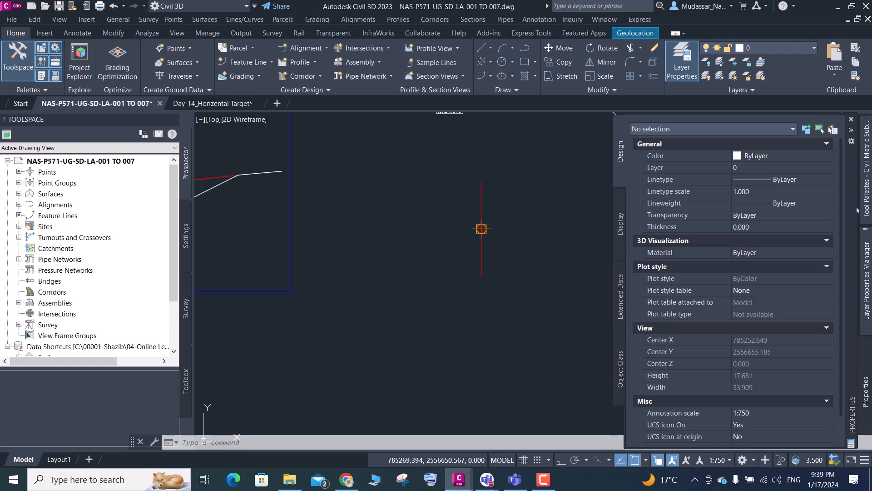
mouse_move(863, 191)
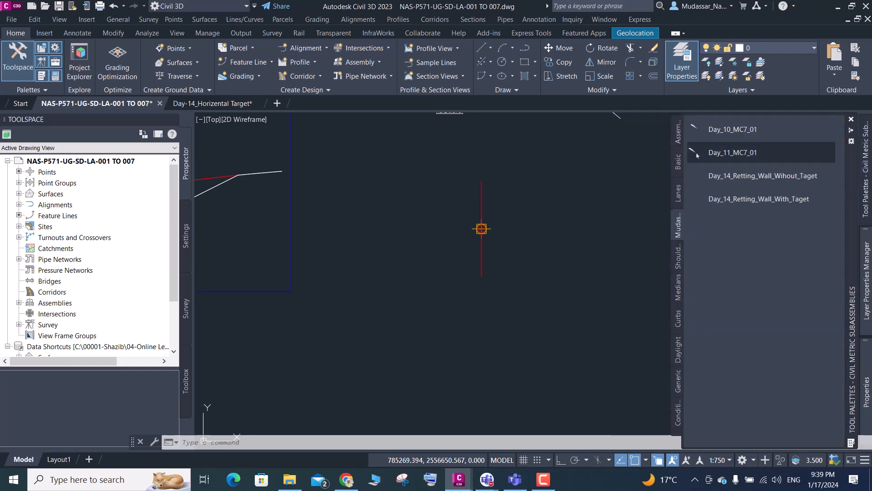
left_click(678, 195)
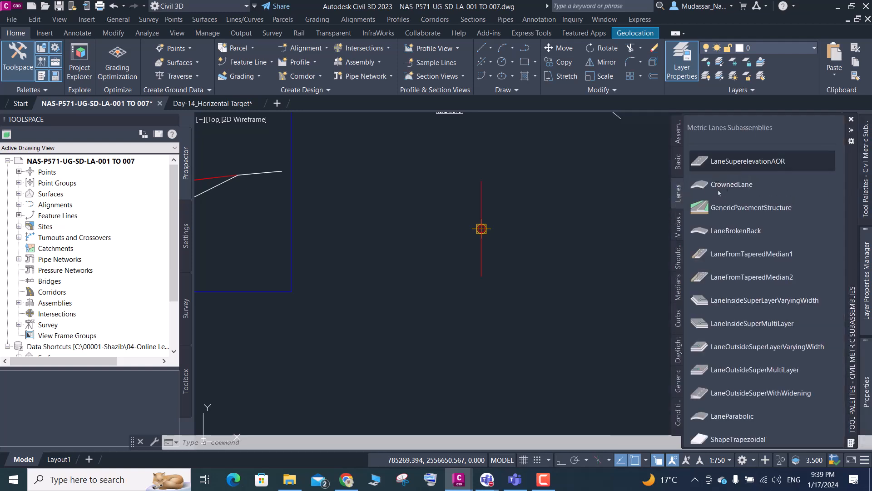
left_click(721, 161)
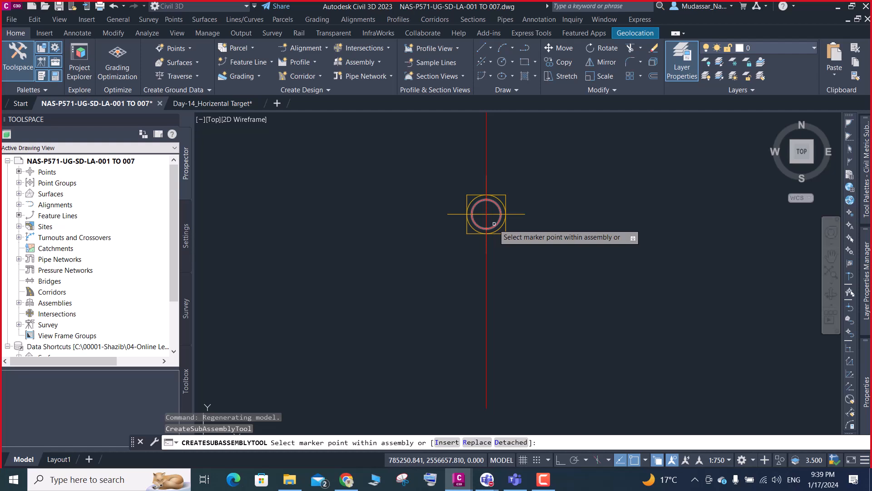
left_click(500, 217)
left_click(494, 223)
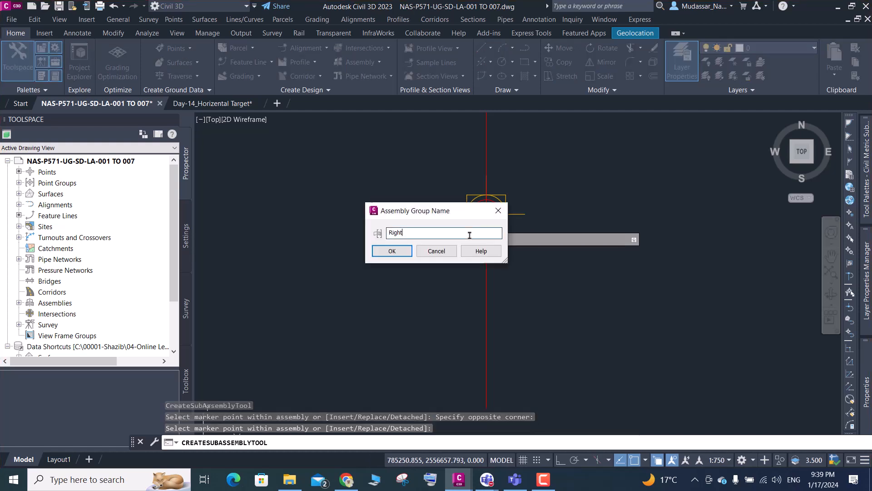
left_click(390, 253)
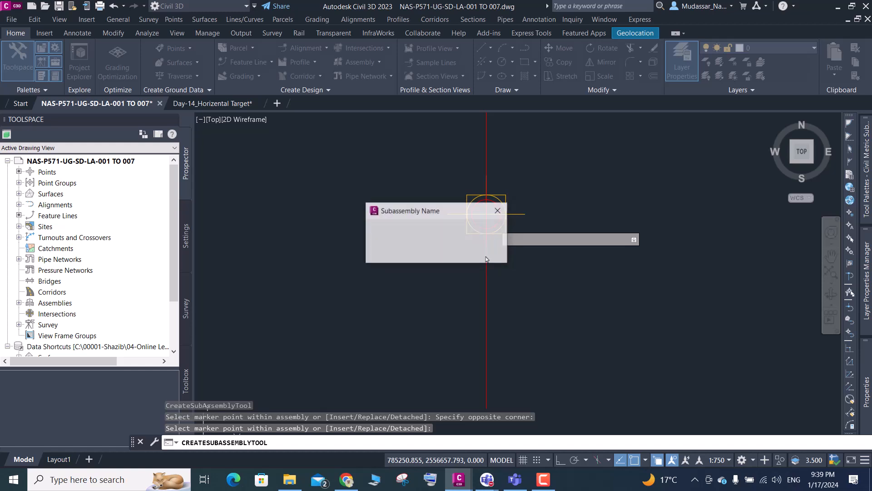
left_click(499, 211)
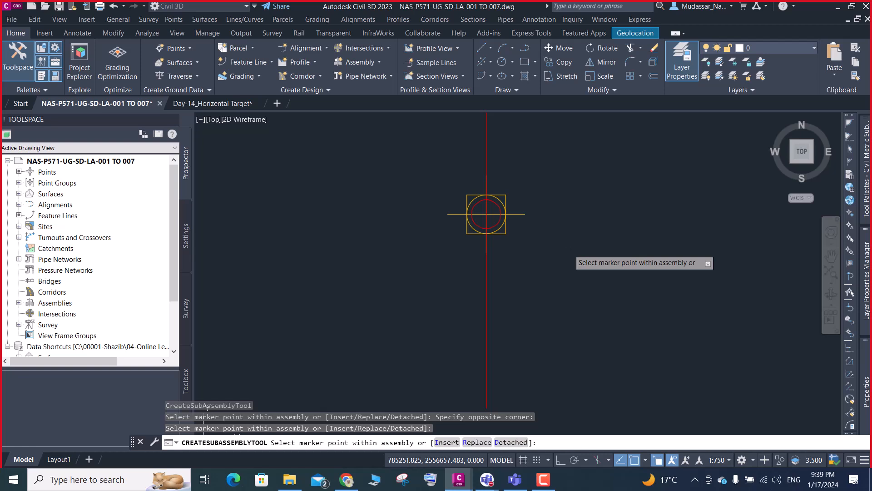
key("Escape")
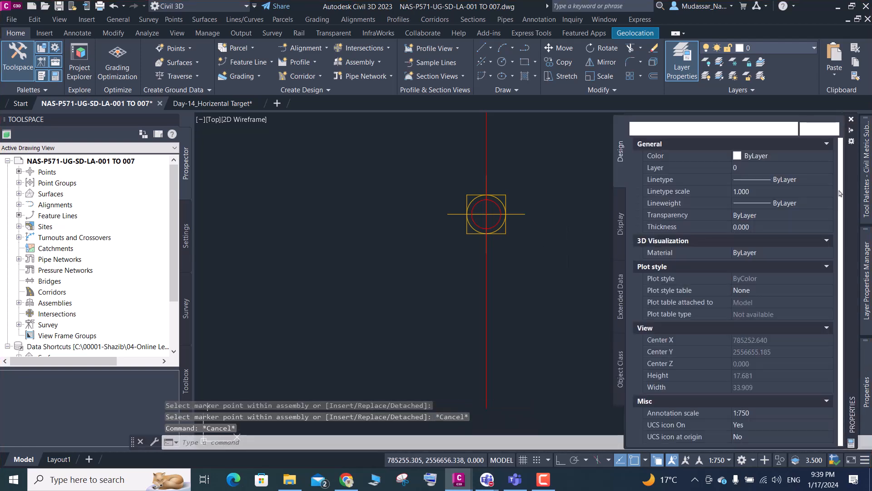
- Try again to attach the LaneSuperelevationAOR subassembly to the MC7-02 baseline marker
mouse_move(866, 173)
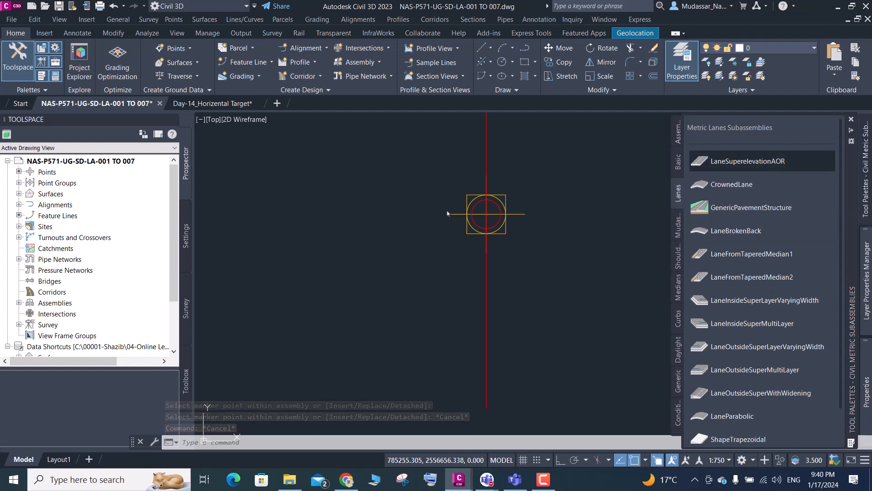
left_click(768, 165)
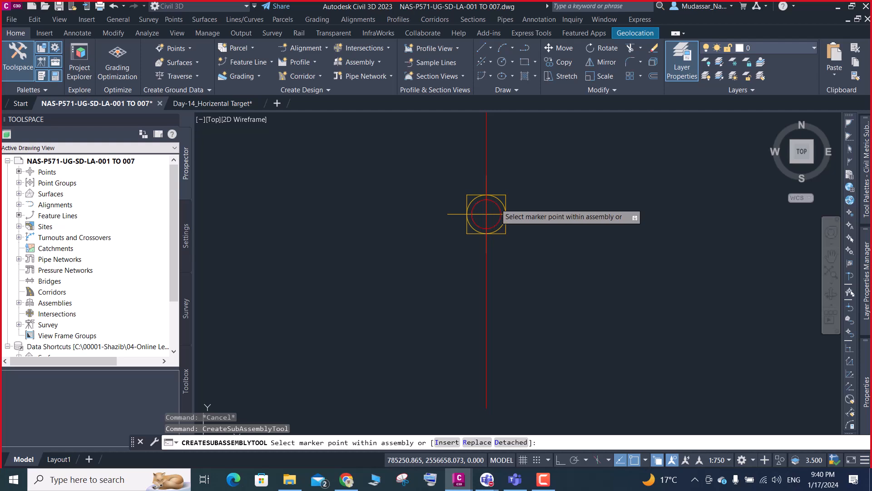
left_click(499, 205)
left_click(498, 212)
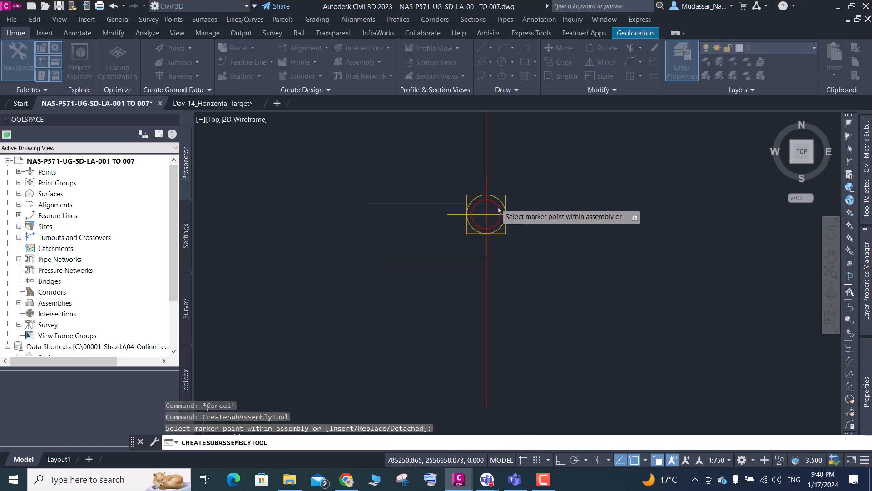
left_click(486, 212)
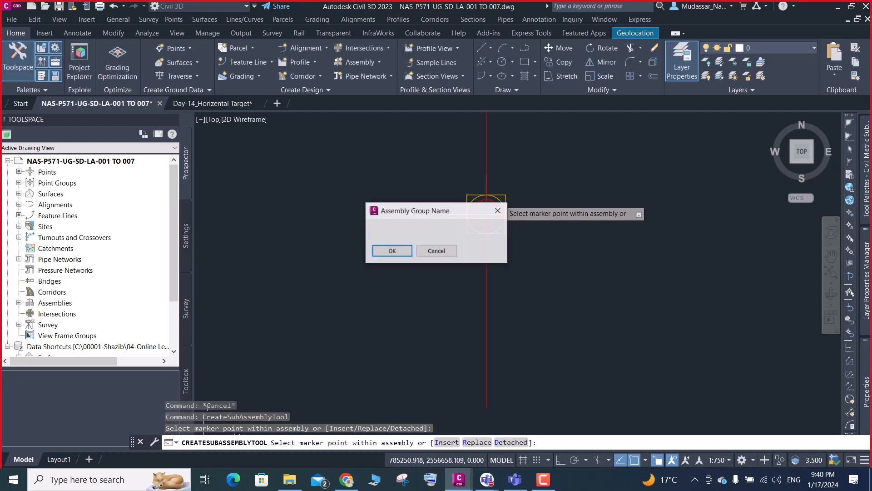
left_click(498, 211)
scroll(463, 191, "down", 3)
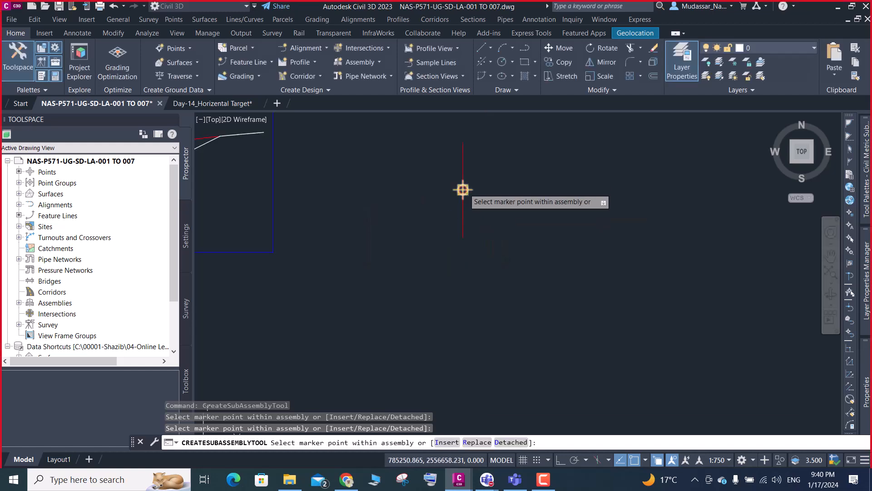
key("Escape")
- Delete the empty MC7-02 assembly baseline from the drawing
left_click(522, 146)
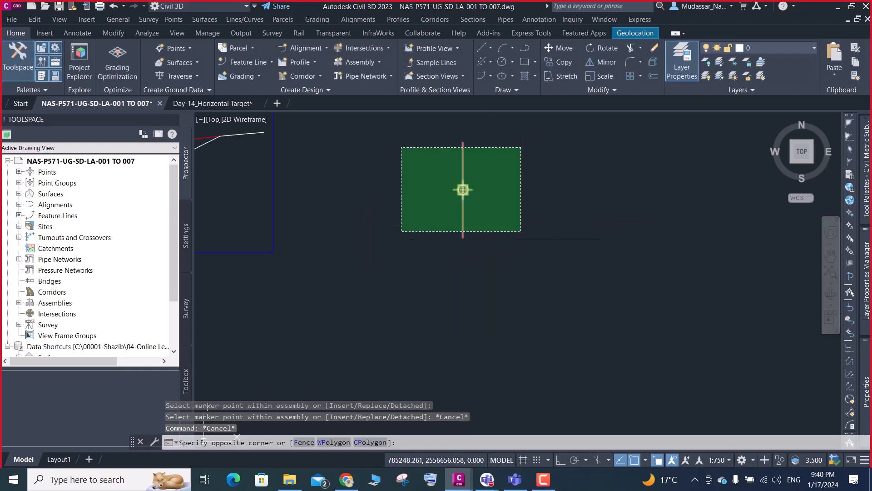
left_click(401, 231)
key("Delete")
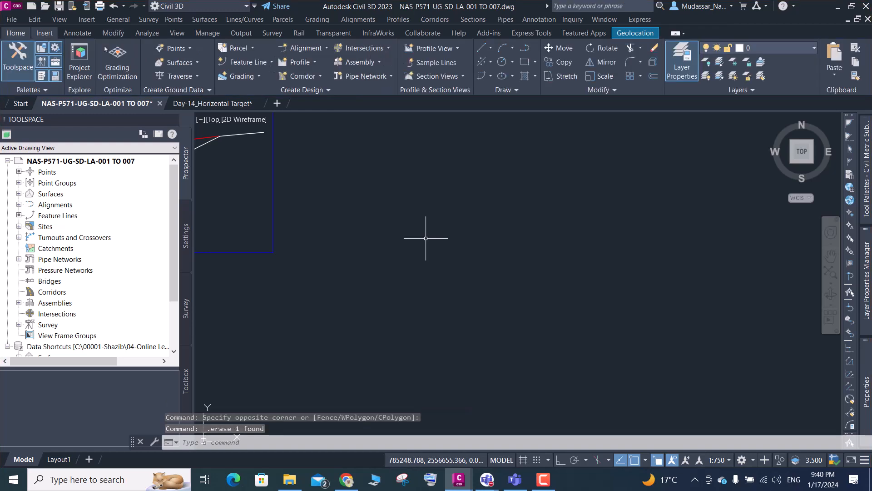
- Create the MC7-02 assembly again with the Basic style and Assembly Codes code set, placing its baseline below Cross Section 01-01
left_click(379, 62)
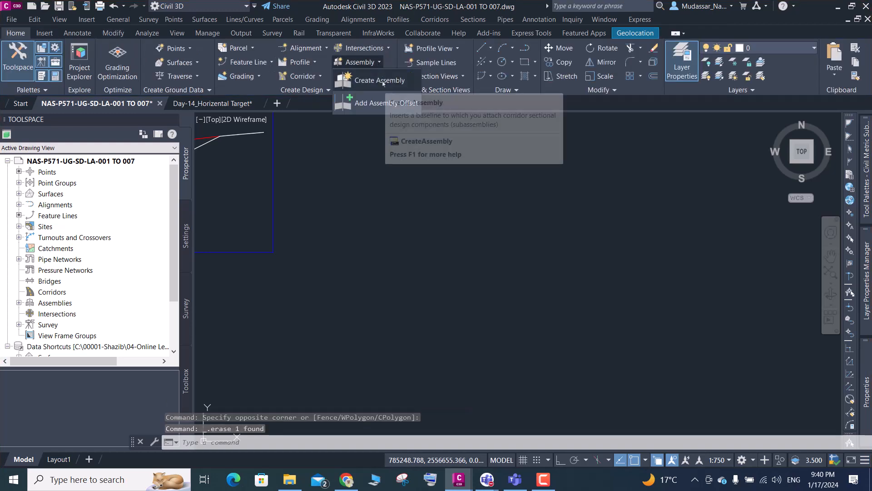
left_click(383, 81)
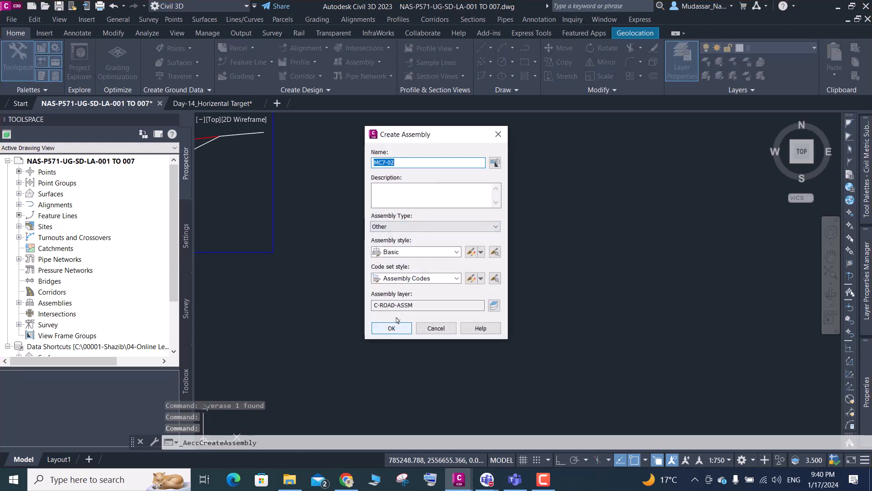
left_click(451, 252)
left_click(450, 252)
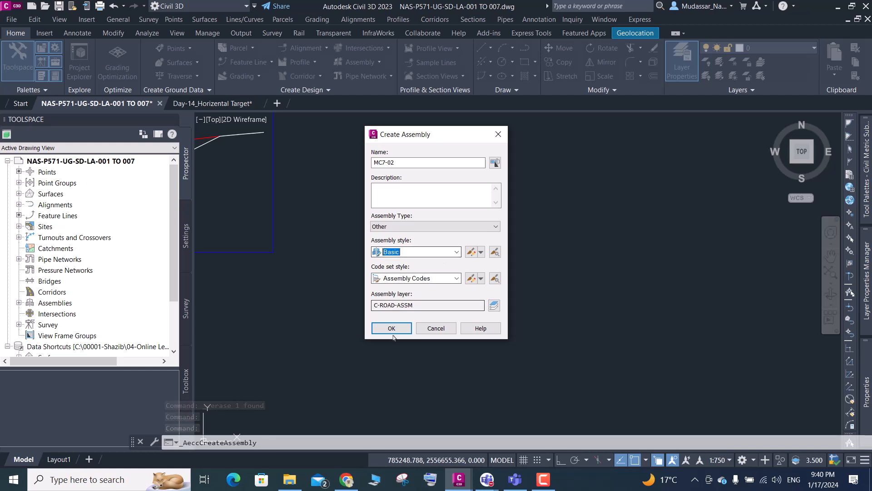
left_click(427, 278)
left_click(409, 289)
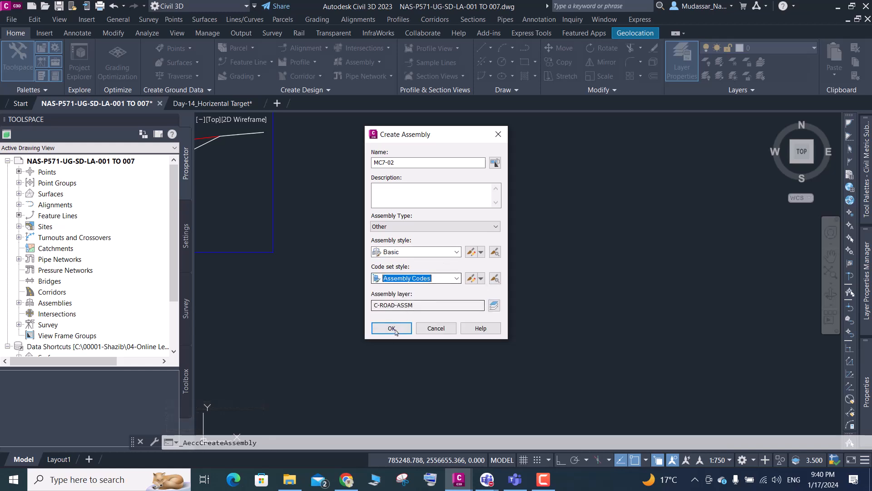
left_click(391, 328)
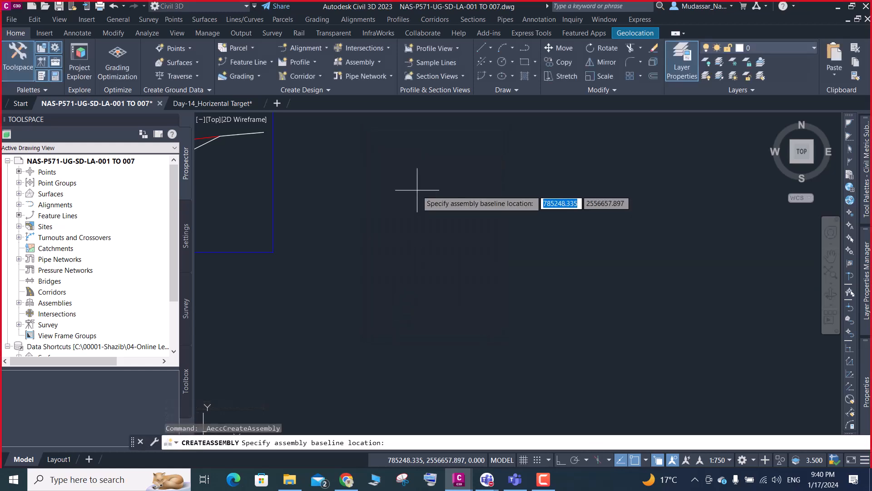
left_click(415, 175)
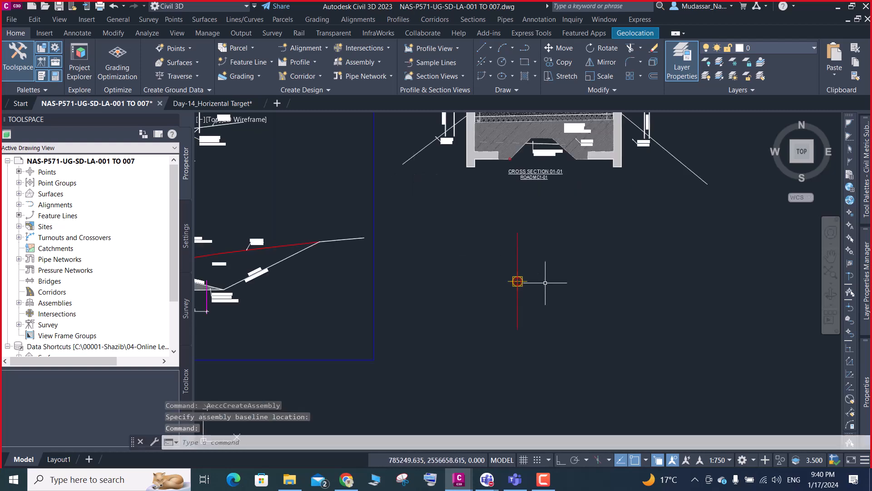
- Attach a LaneSuperelevationAOR subassembly named R-LANE to the MC7-02 baseline marker
mouse_move(865, 159)
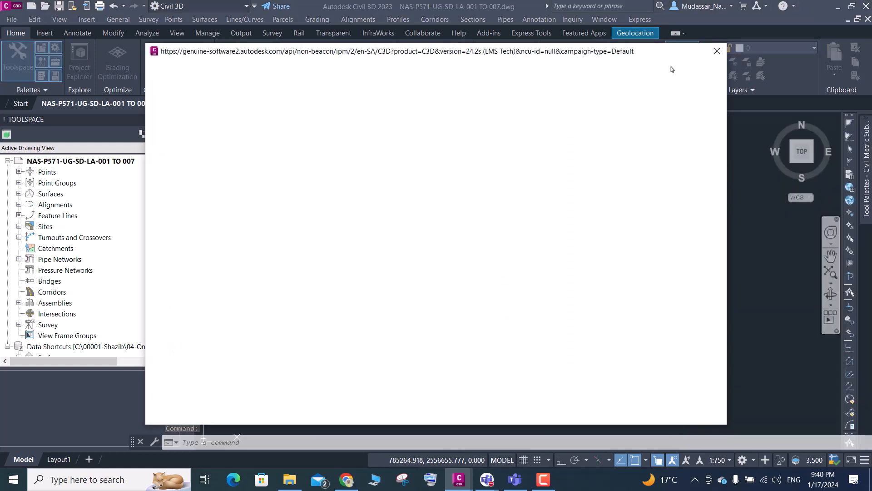
left_click(717, 50)
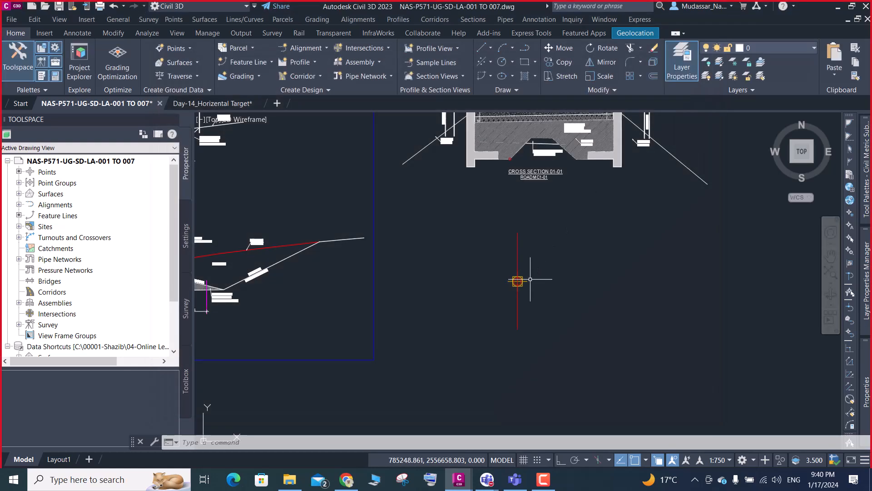
mouse_move(865, 196)
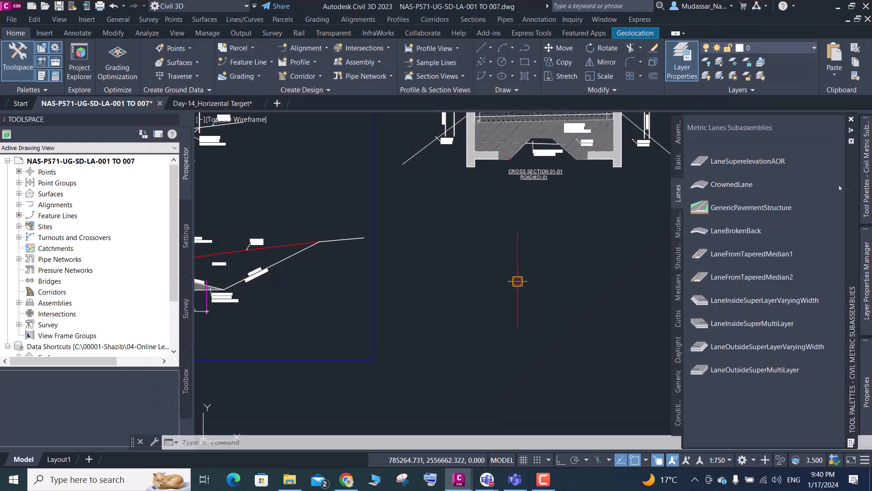
left_click(760, 162)
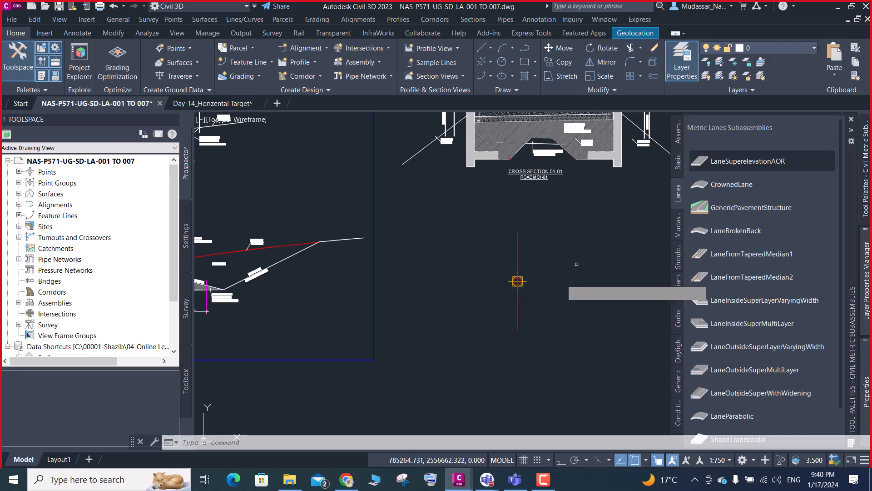
scroll(525, 292, "up", 4)
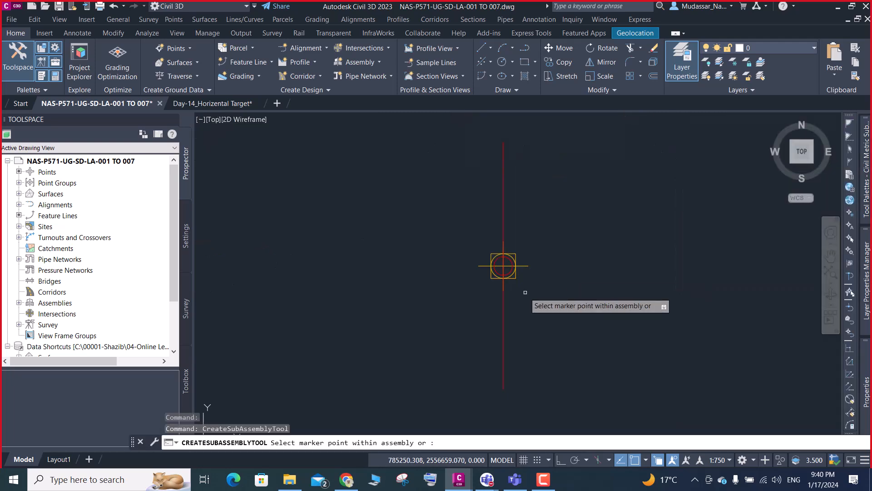
left_click(503, 265)
left_click(392, 251)
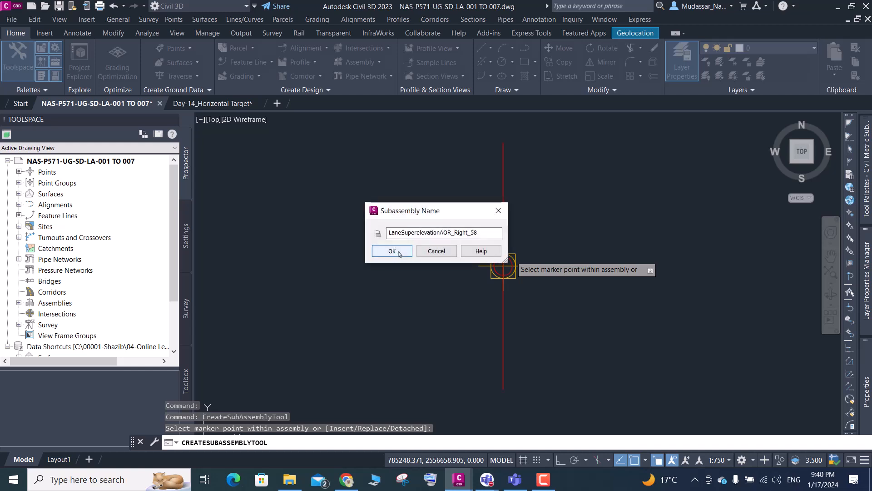
left_click_drag(484, 232, 369, 249)
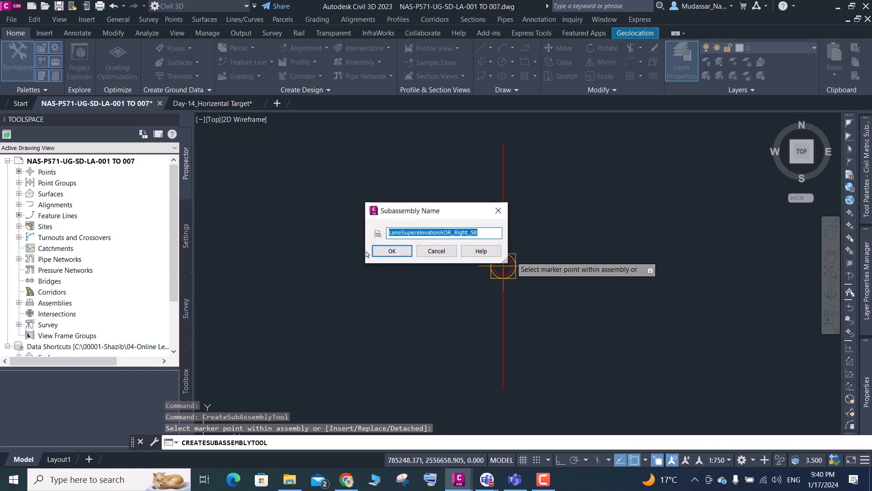
key("BackSpace")
type("R-LANE")
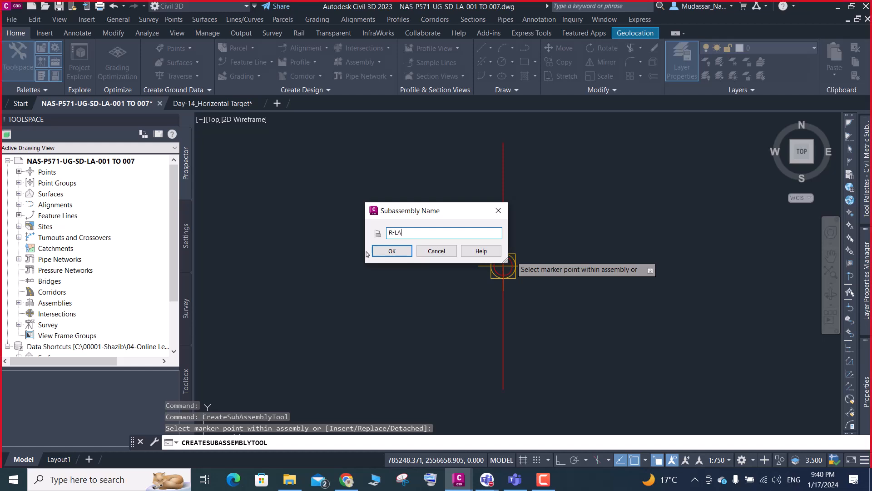
left_click(391, 250)
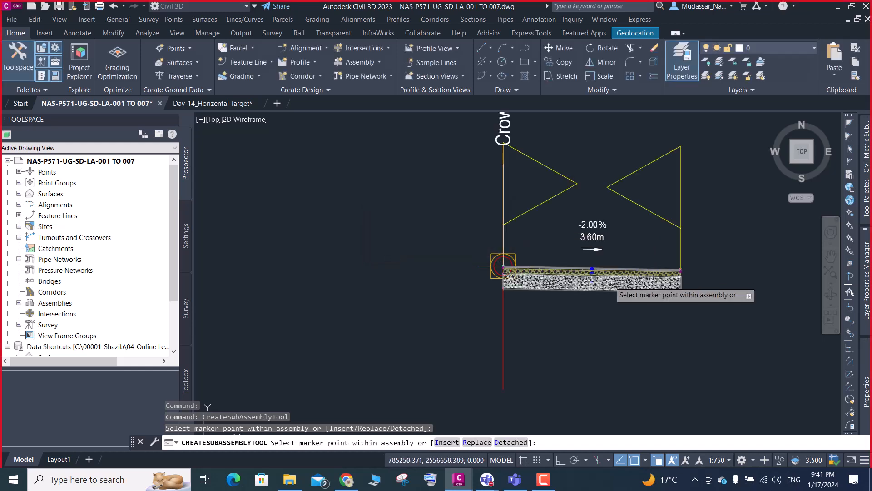
key("Escape")
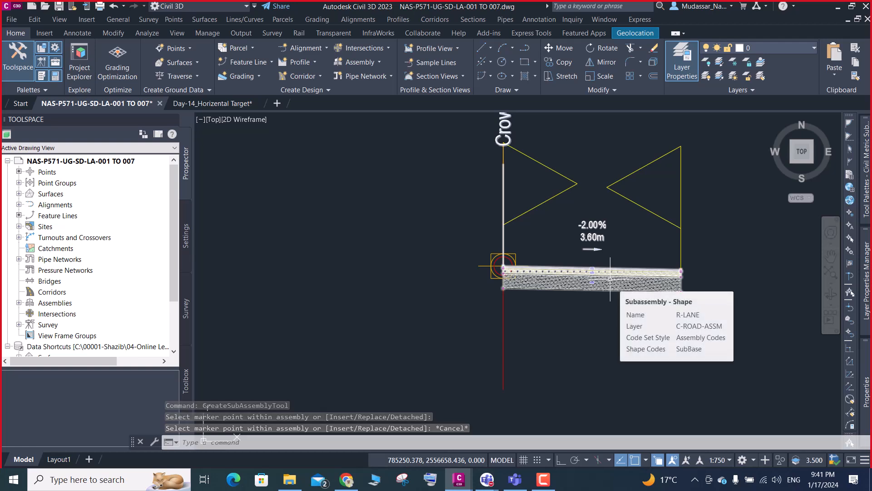
- Check the code set style in the MC7-02 assembly's properties, keeping Assembly Codes selected
left_click(566, 188)
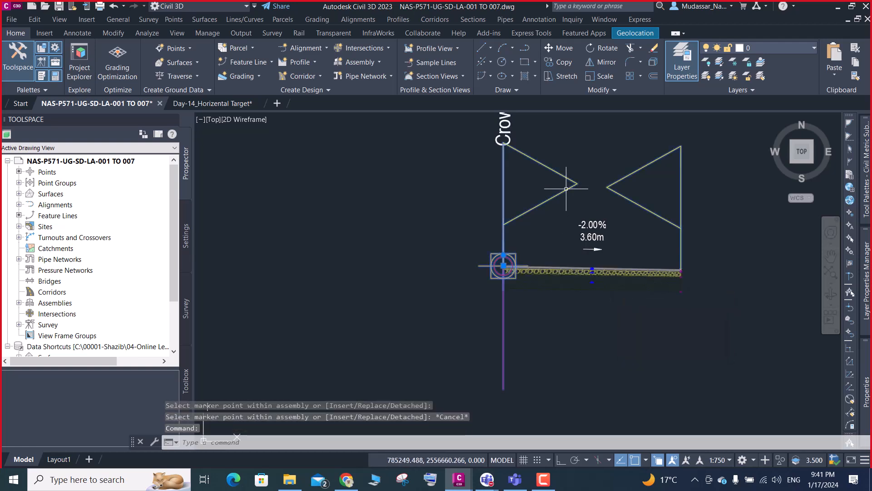
right_click(566, 189)
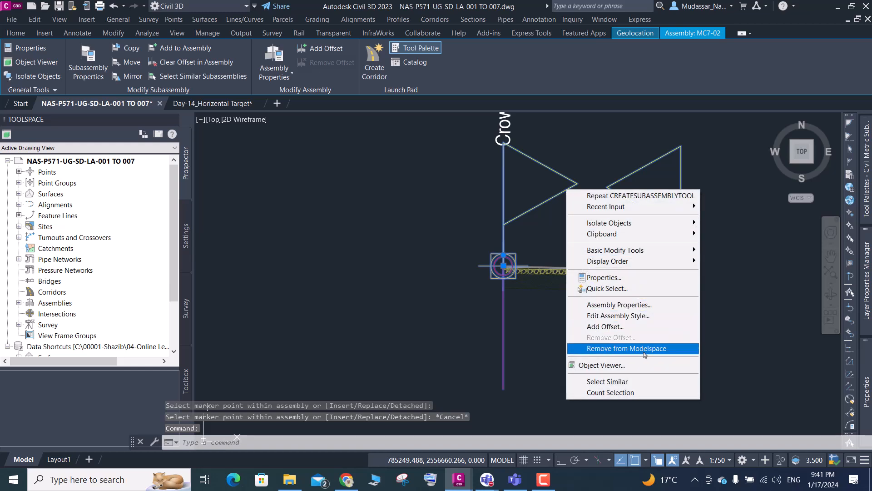
left_click(630, 306)
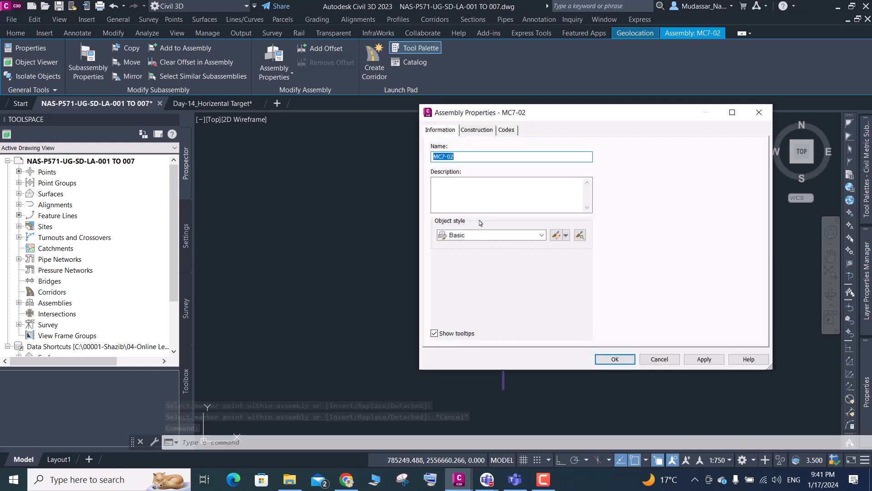
left_click(506, 132)
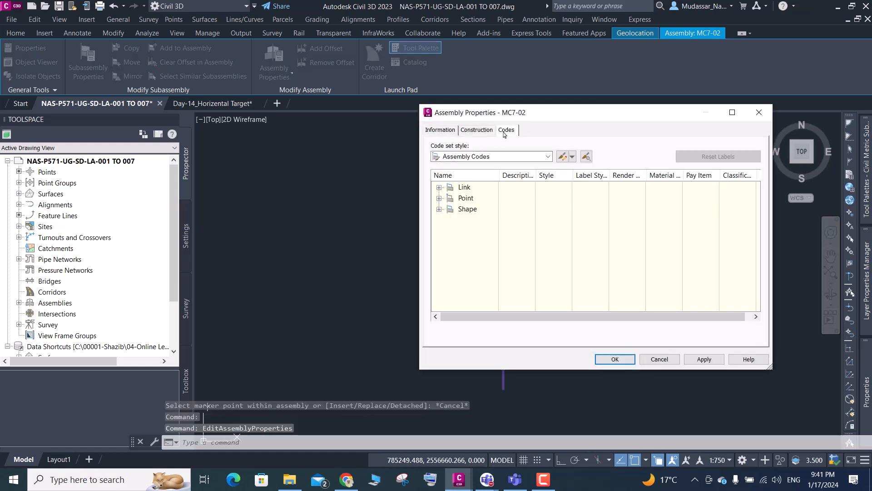
left_click(490, 159)
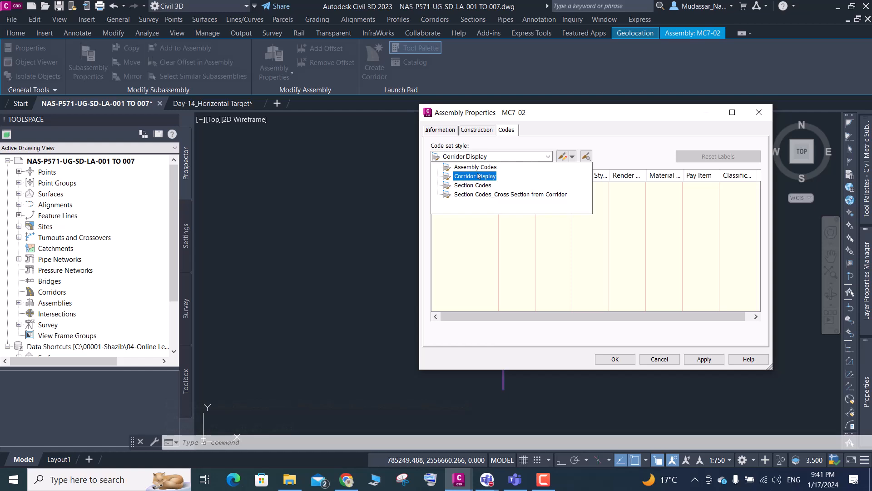
left_click(476, 167)
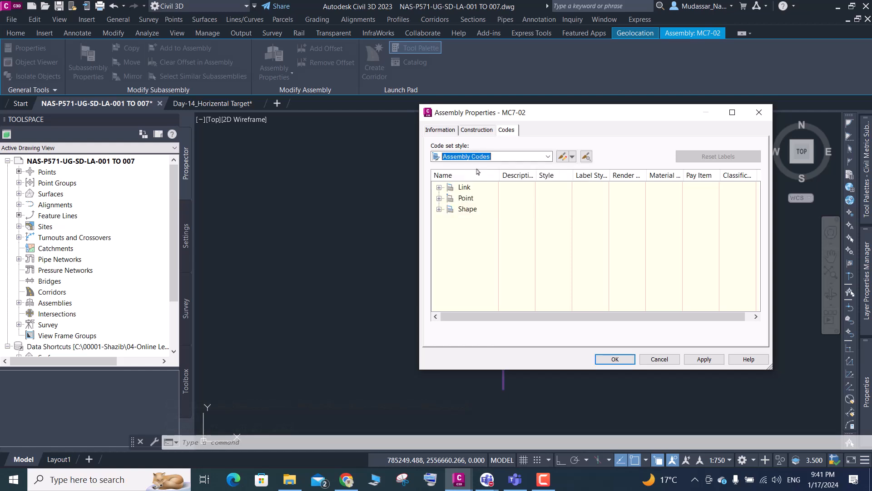
left_click(615, 359)
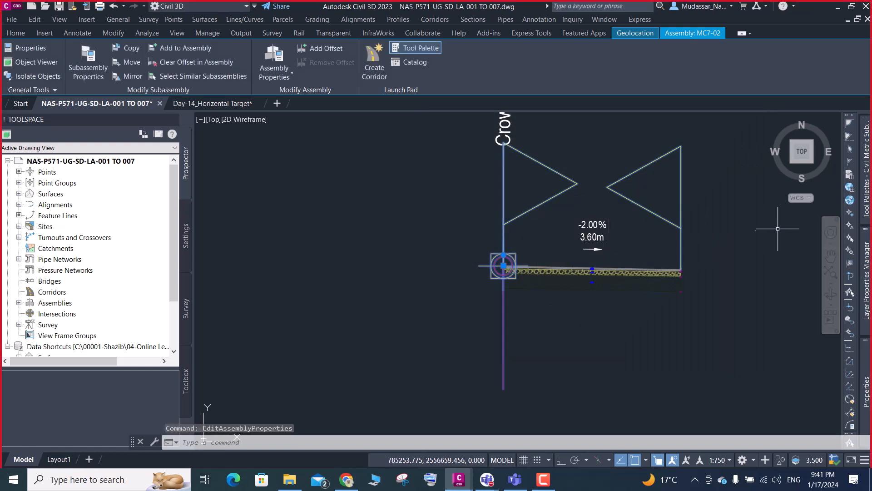
mouse_move(860, 367)
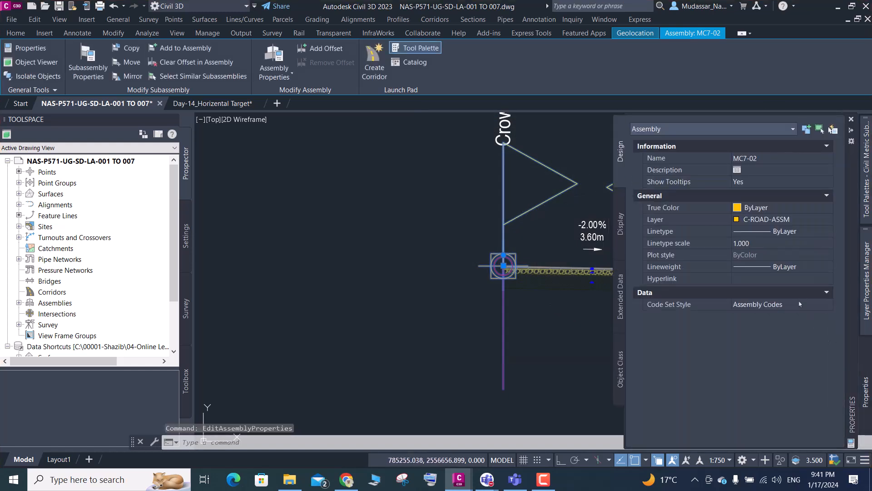
key("Escape")
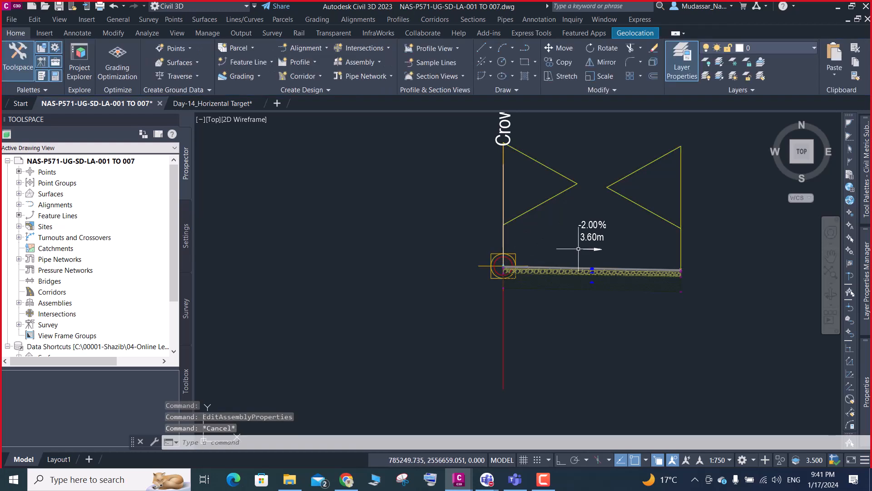
- Set the R-LANE subassembly's Potential Pivot parameter to No
left_click(630, 274)
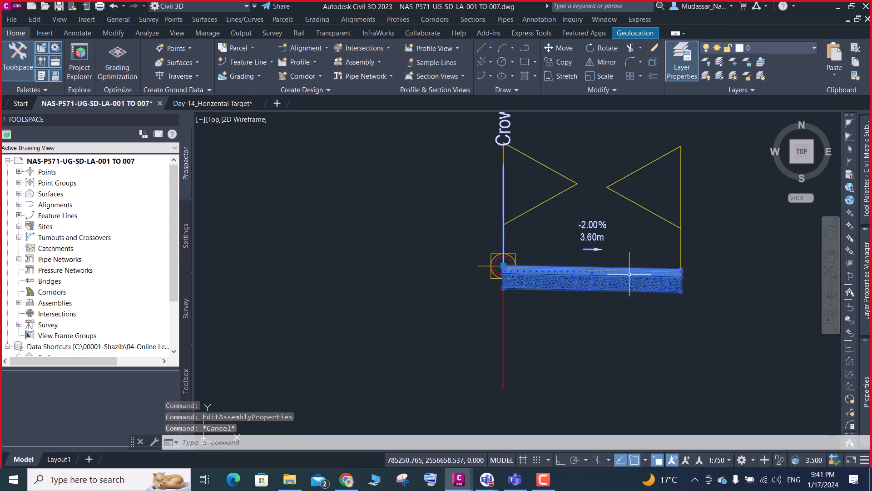
mouse_move(868, 397)
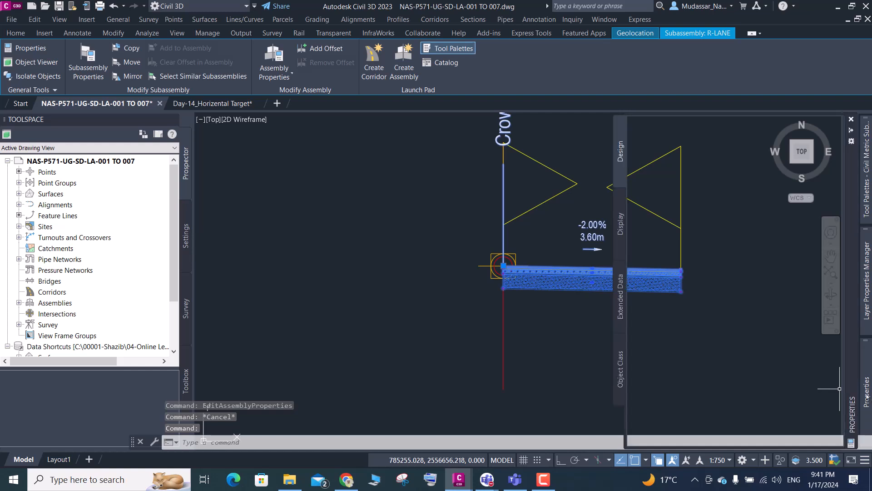
left_click(745, 401)
left_click(745, 401)
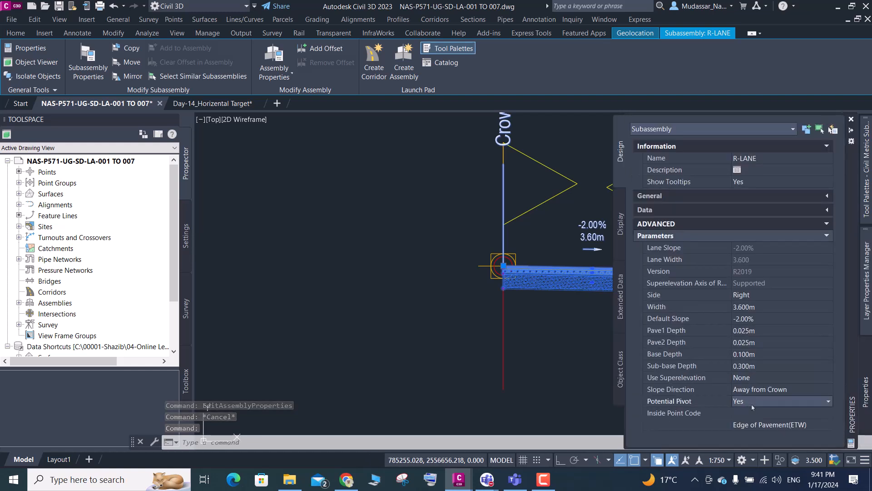
left_click(742, 424)
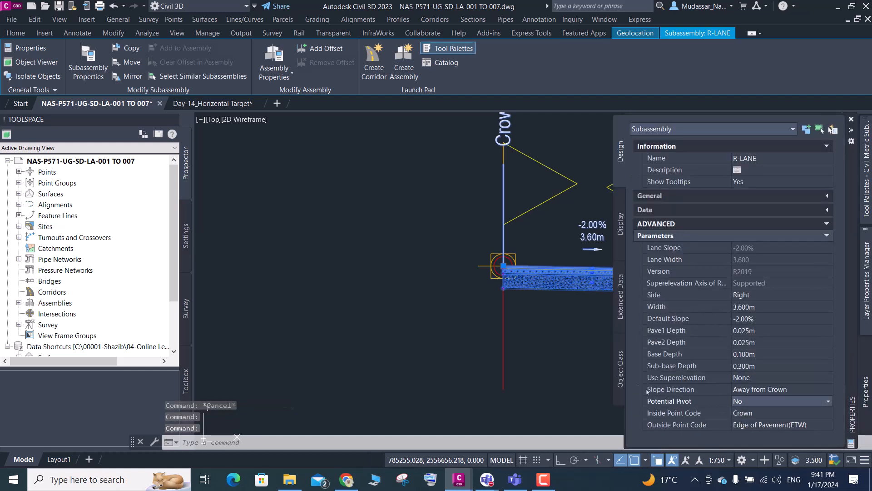
key("Escape")
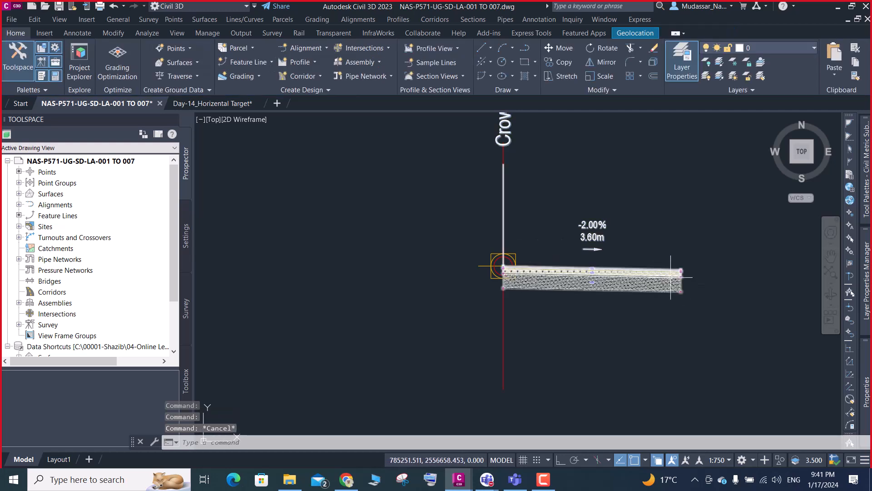
scroll(675, 277, "up", 4)
middle_click(704, 257)
middle_click(704, 257)
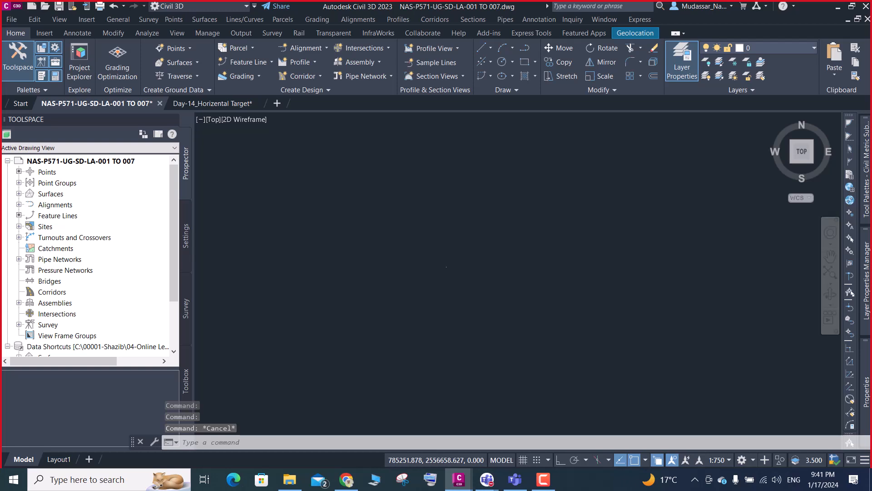
key("ctrl+z")
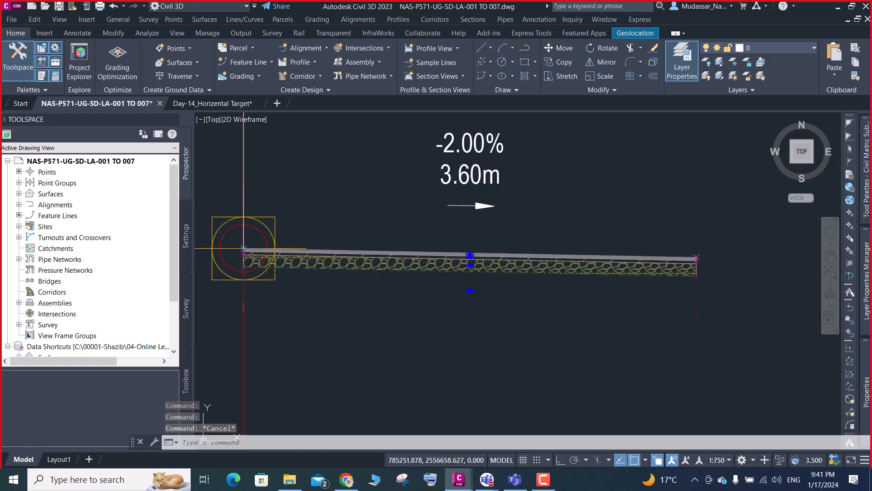
scroll(702, 261, "up", 2)
- Switch to Autodesk Subassembly Composer and open the Day_14_Retting_Wall.pkt subassembly file
left_click(838, 7)
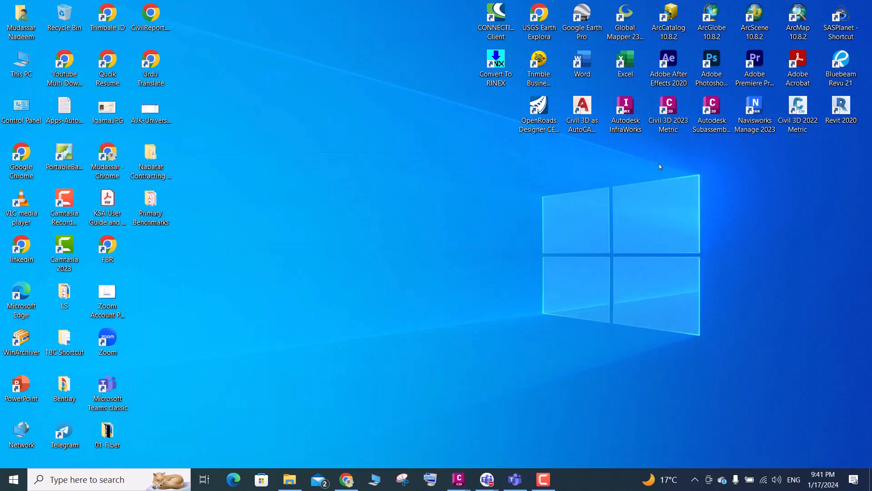
left_click(708, 119)
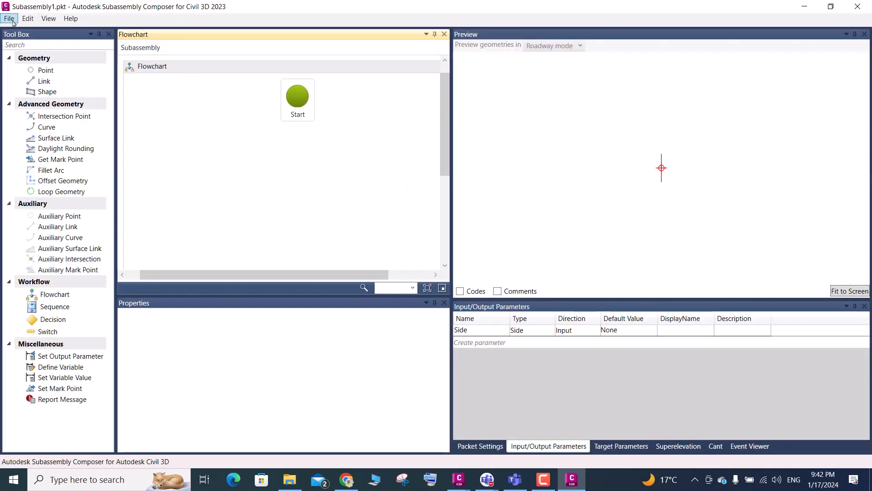
left_click(10, 19)
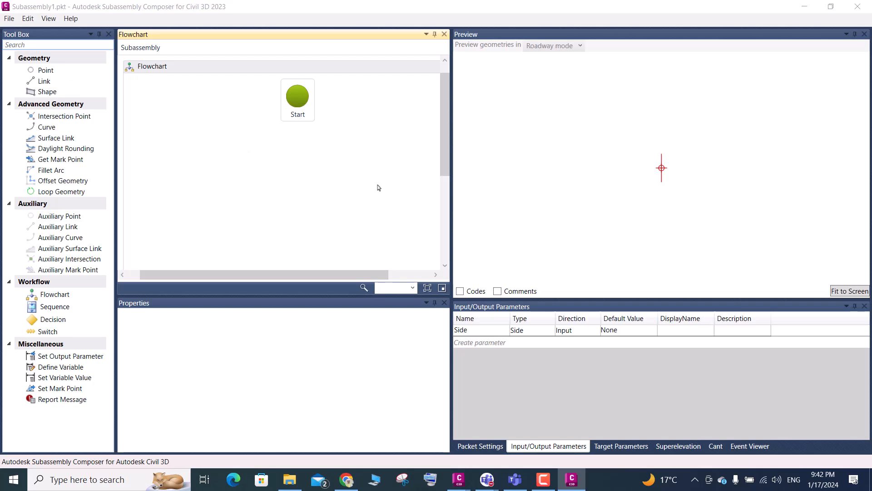
key("ctrl+o")
left_click(152, 94)
left_click(521, 390)
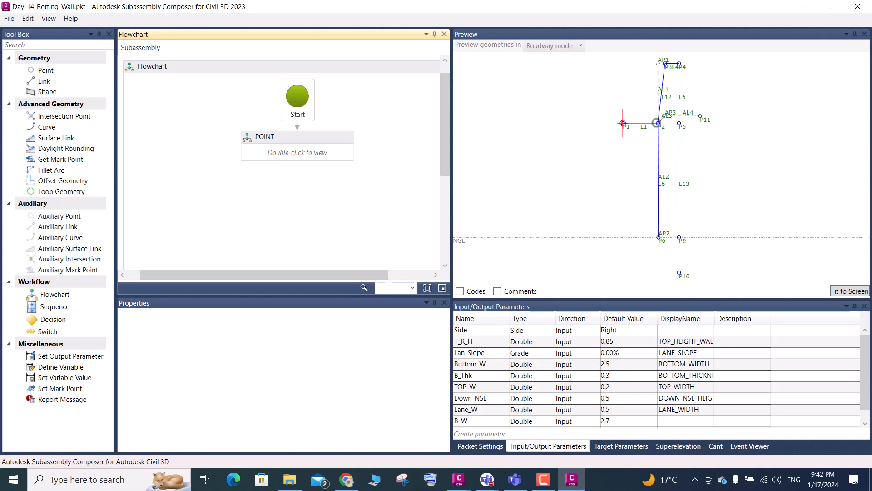
scroll(676, 69, "up", 1)
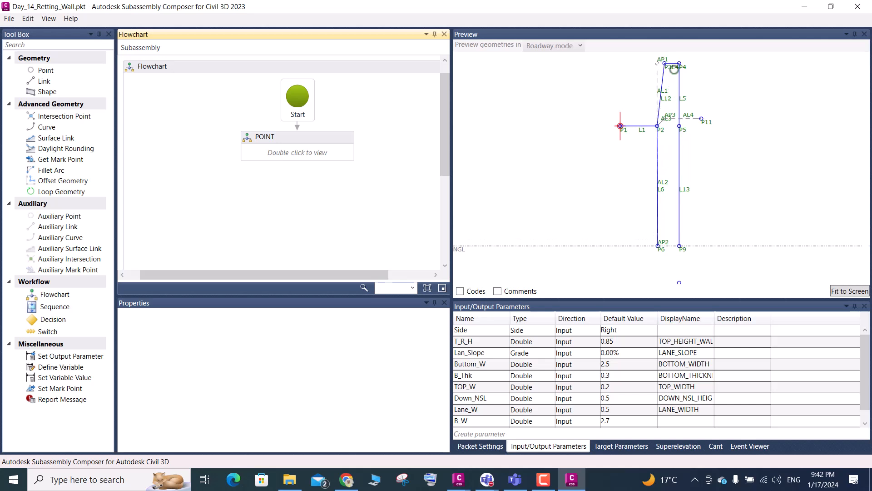
- Change the subassembly name in the packet settings to Day_15_Retting_Wall
left_click(480, 446)
left_click(733, 360)
left_click(729, 359)
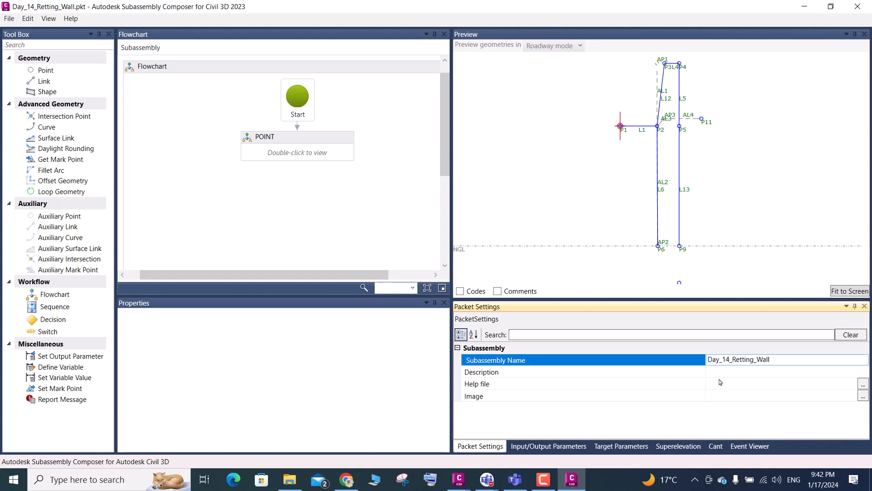
key("BackSpace")
type("5")
- Save the subassembly as a new packet file named Day_15_Retting_Wall in the Day-15 folder
left_click_drag(794, 362, 694, 371)
key("ctrl+c")
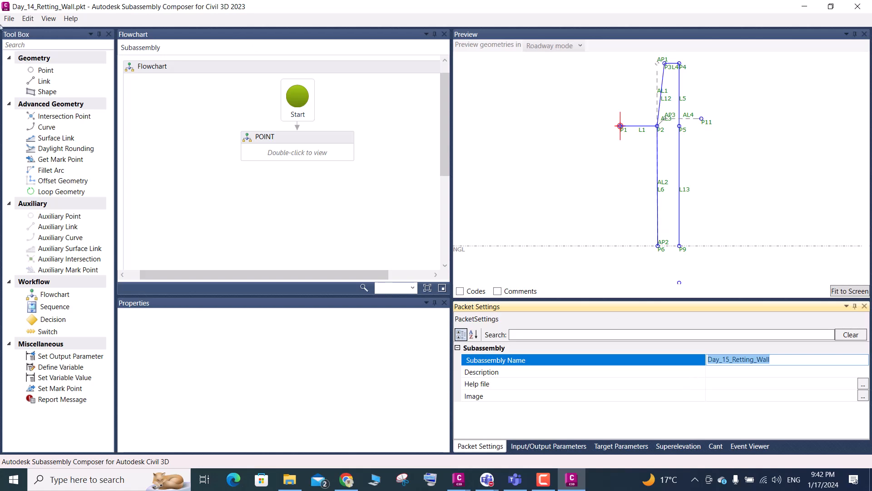
left_click(10, 19)
left_click(36, 69)
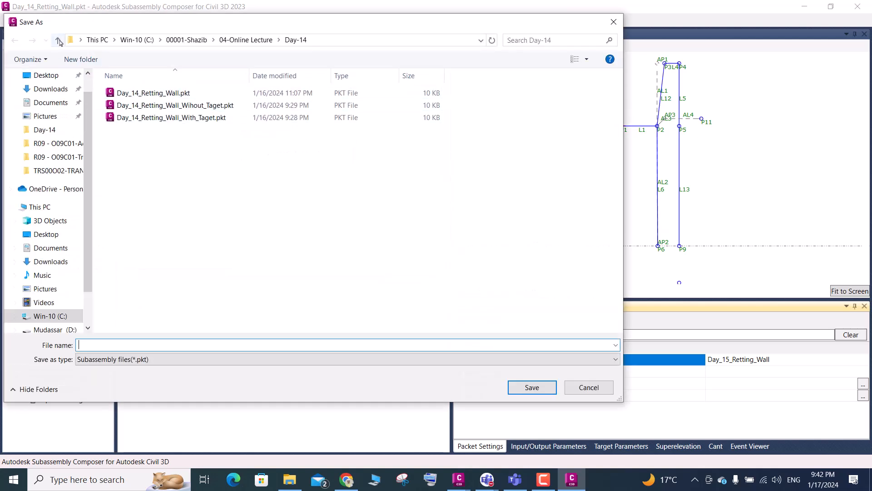
left_click(58, 41)
left_click(128, 278)
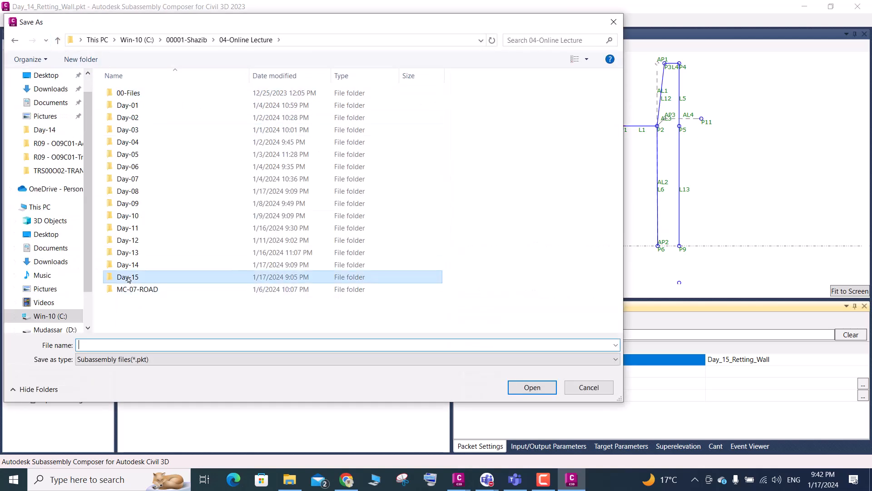
double_click(128, 278)
left_click(113, 345)
key("ctrl+v")
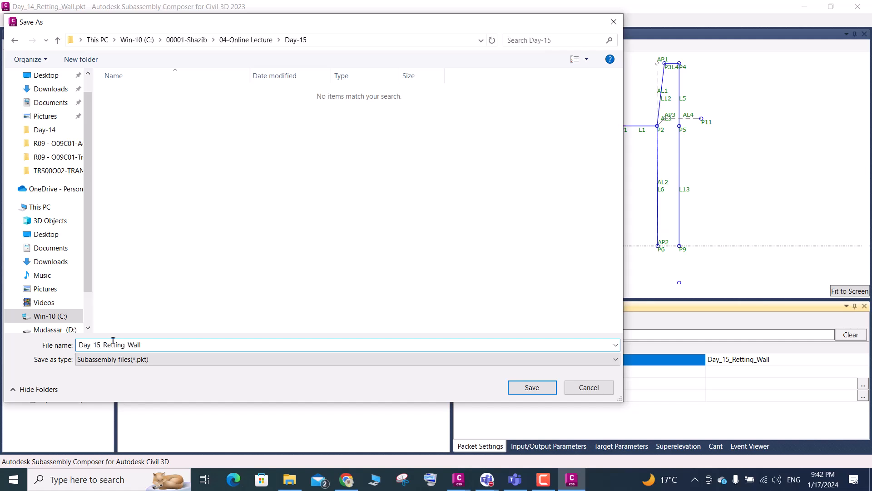
left_click(522, 388)
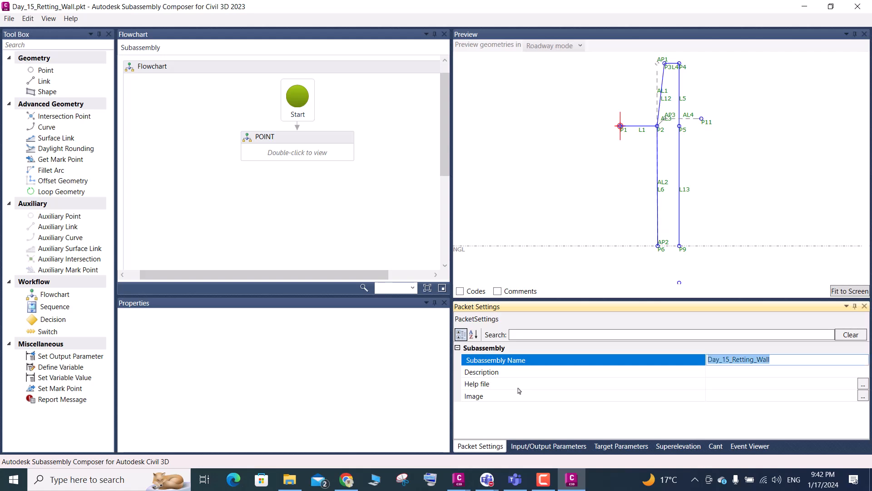
- Delete point P11 and auxiliary link AL4 from the POINT flowchart
left_click(840, 293)
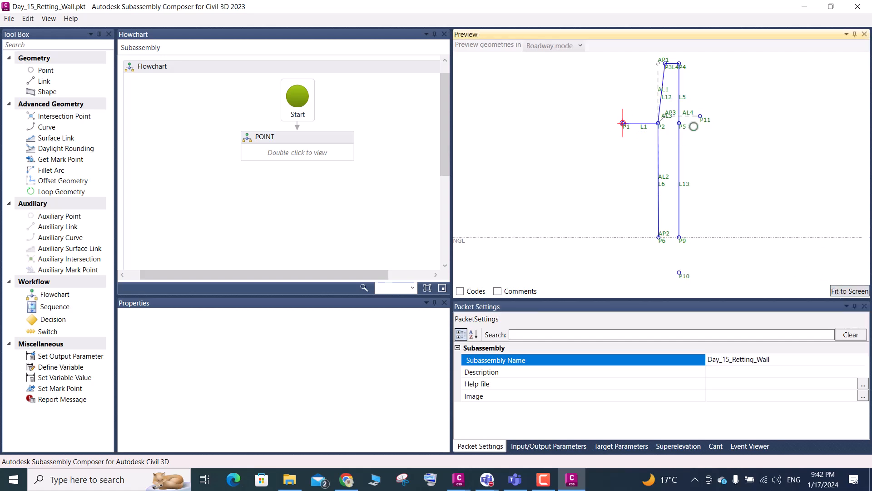
double_click(299, 157)
left_click(708, 120)
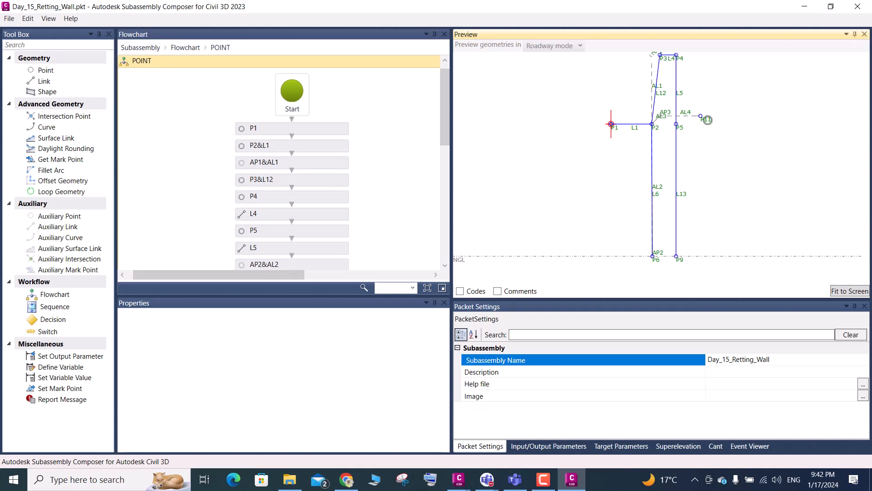
left_click(707, 120)
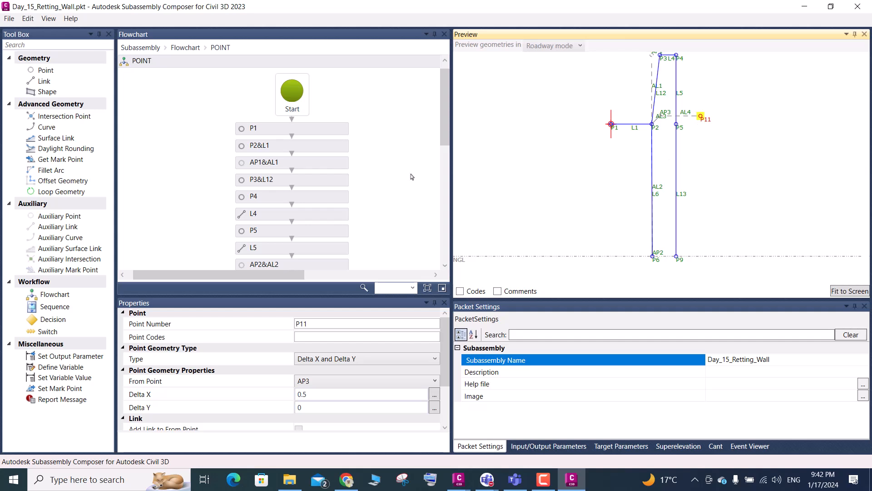
scroll(318, 178, "down", 10)
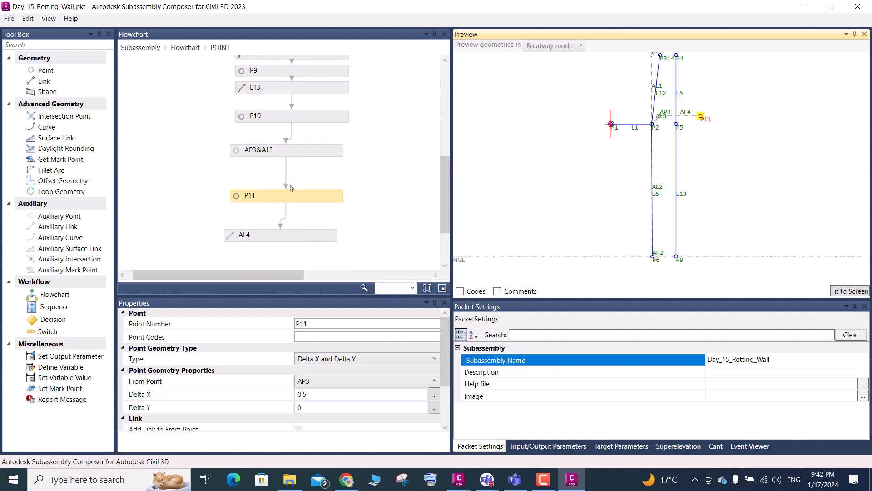
left_click(321, 200)
key("Delete")
left_click(298, 240)
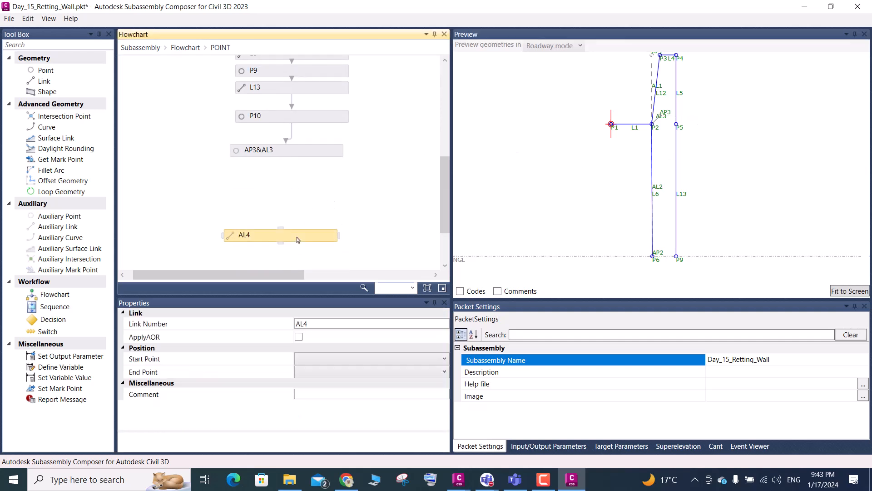
key("Delete")
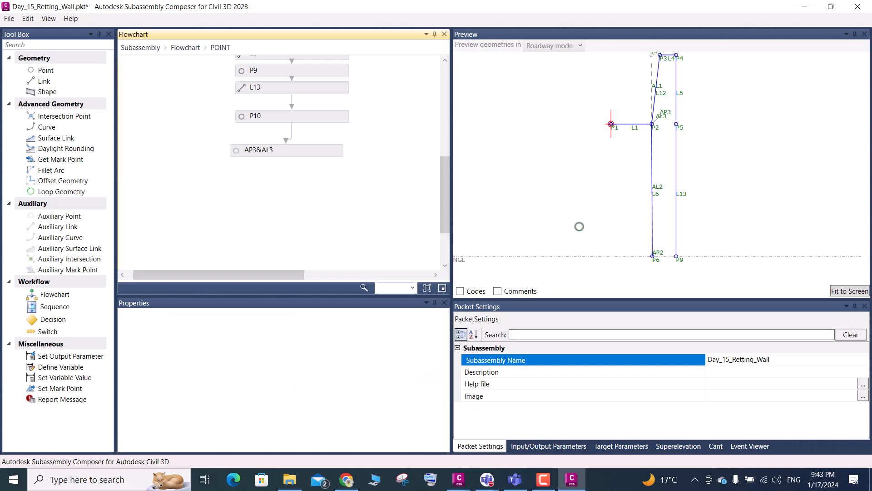
- Delete the auxiliary point and link element AP3&AL3 from the POINT flowchart
left_click(664, 113)
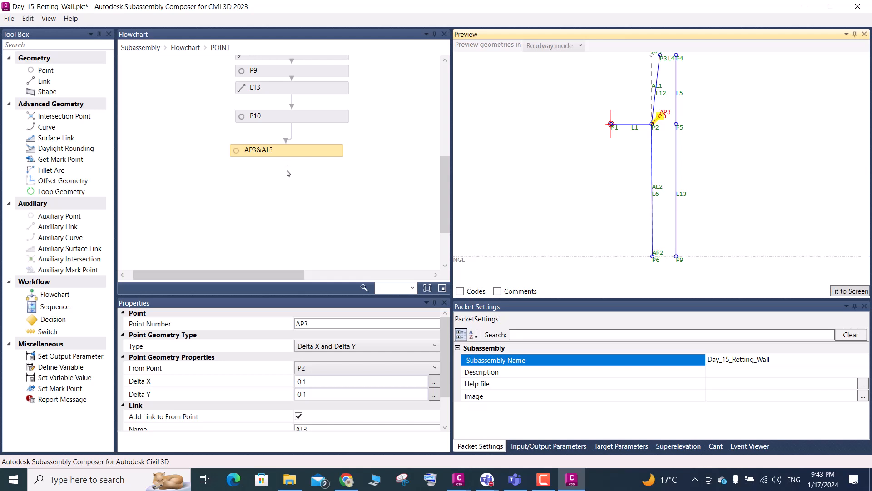
left_click(286, 156)
key("Delete")
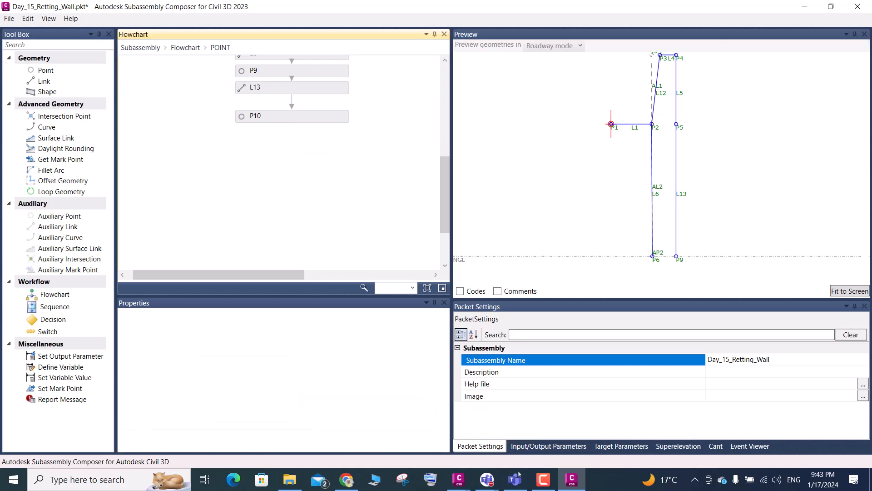
mouse_move(458, 480)
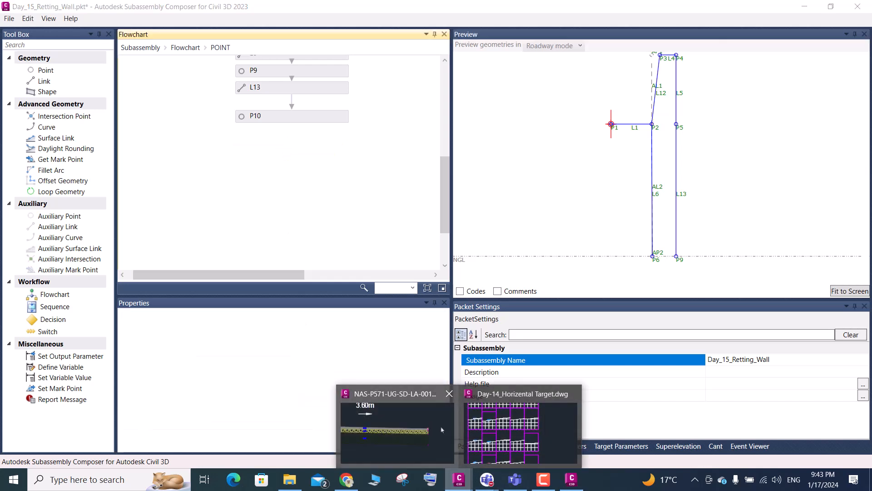
left_click(555, 104)
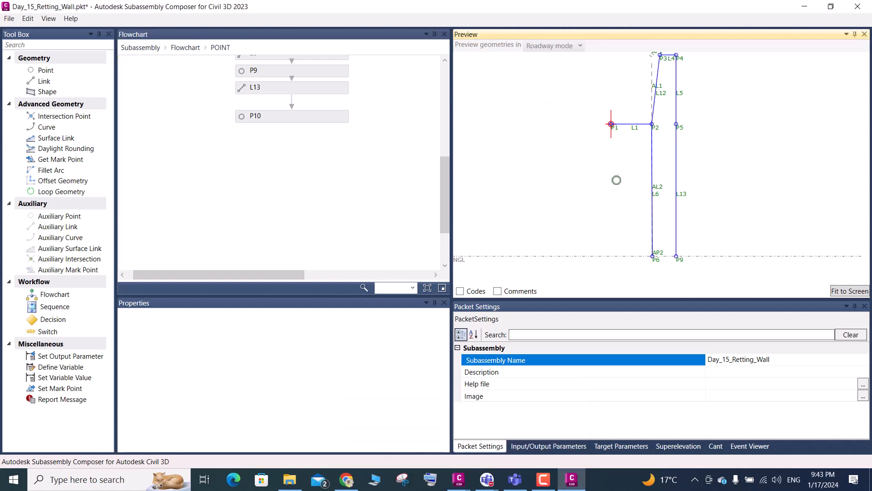
- Move the P10 element up in the POINT flowchart so it sits directly beneath L13
scroll(659, 227, "down", 3)
left_click(840, 293)
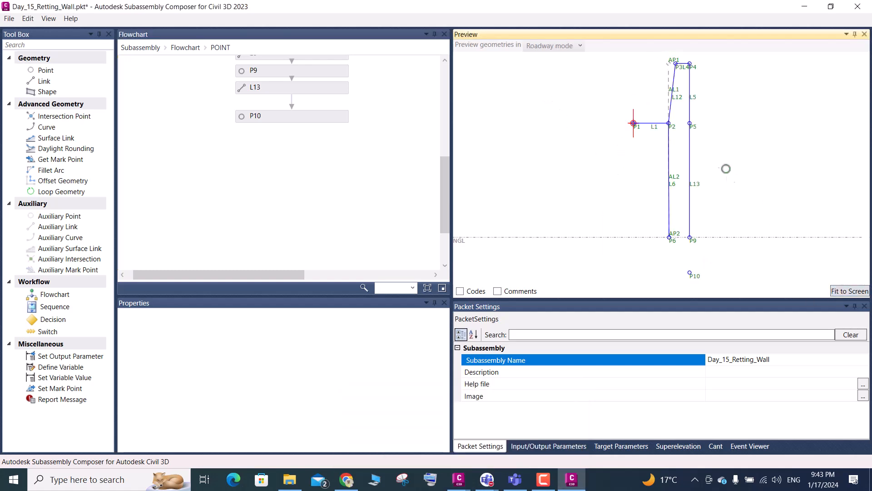
scroll(694, 96, "up", 1)
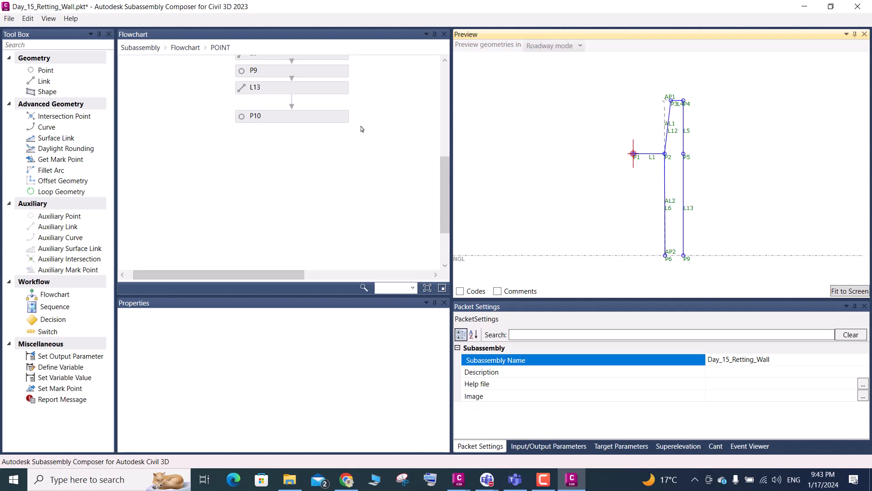
left_click(270, 120)
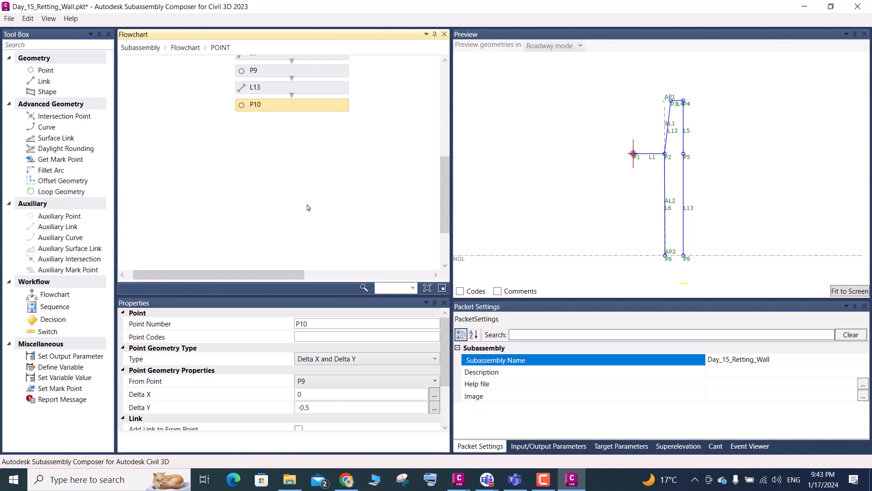
- Raise the NGL surface target line in the preview to a level of about -0.81
scroll(710, 180, "down", 1)
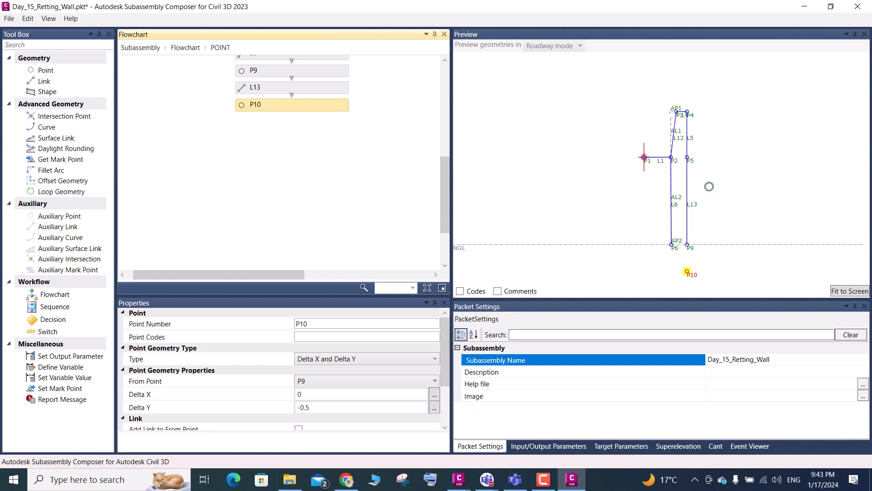
scroll(685, 256, "down", 1)
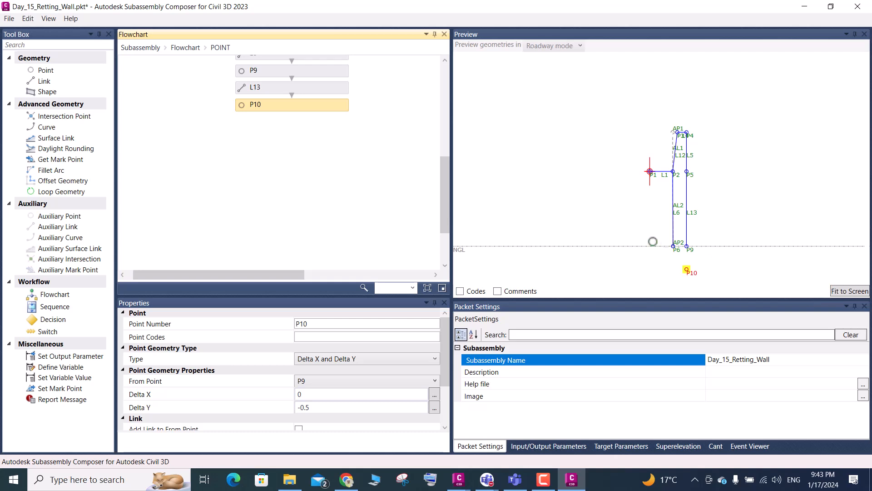
left_click(461, 250)
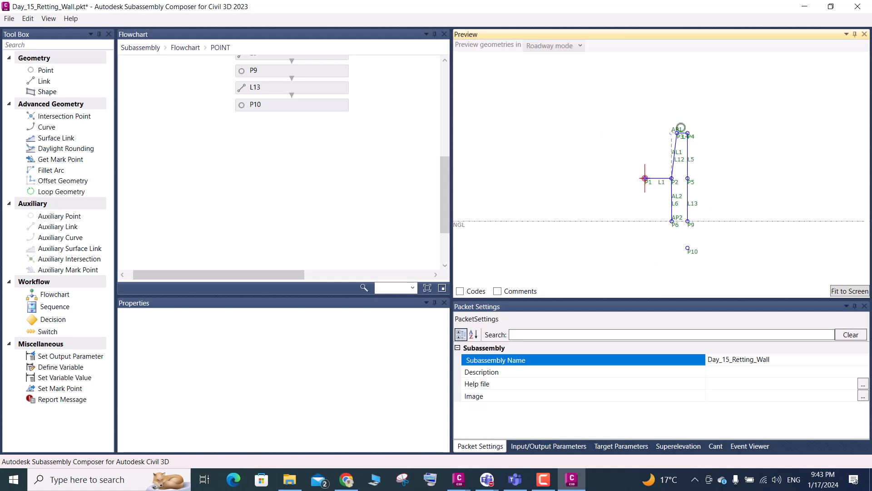
- Select the P2&L1 element in the flowchart and create a new target parameter named HR
scroll(255, 181, "up", 10)
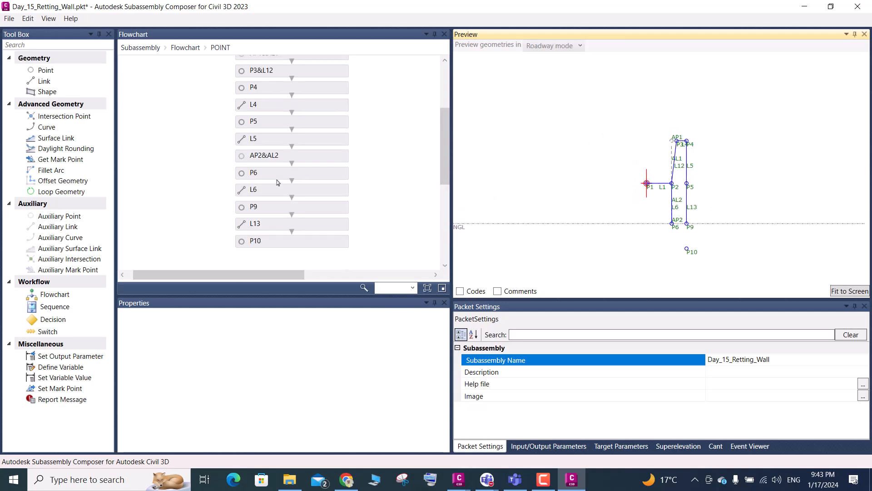
left_click(285, 158)
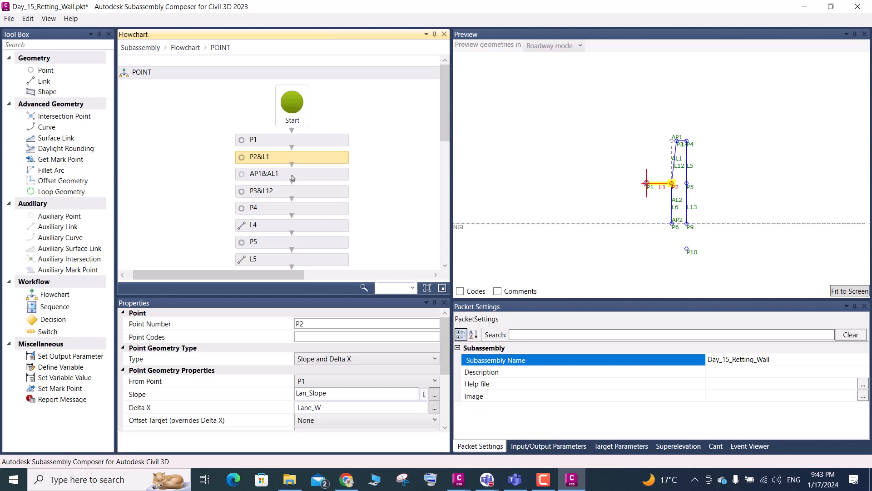
left_click(621, 446)
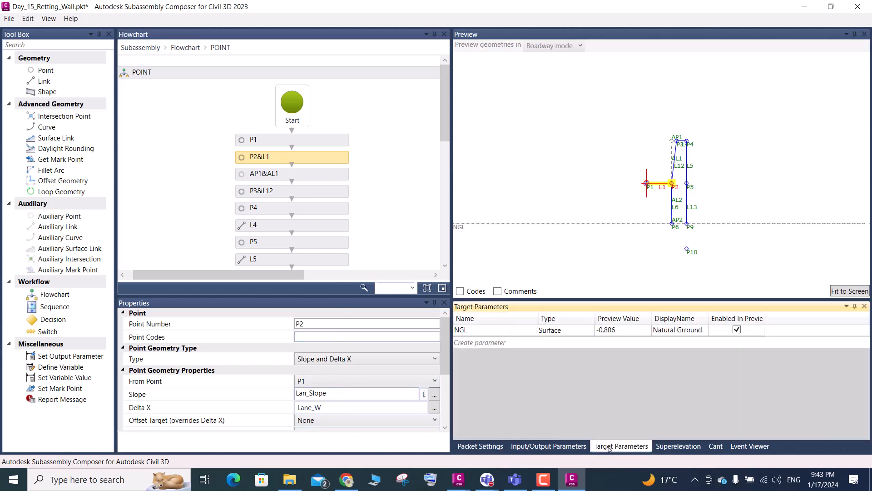
left_click(482, 343)
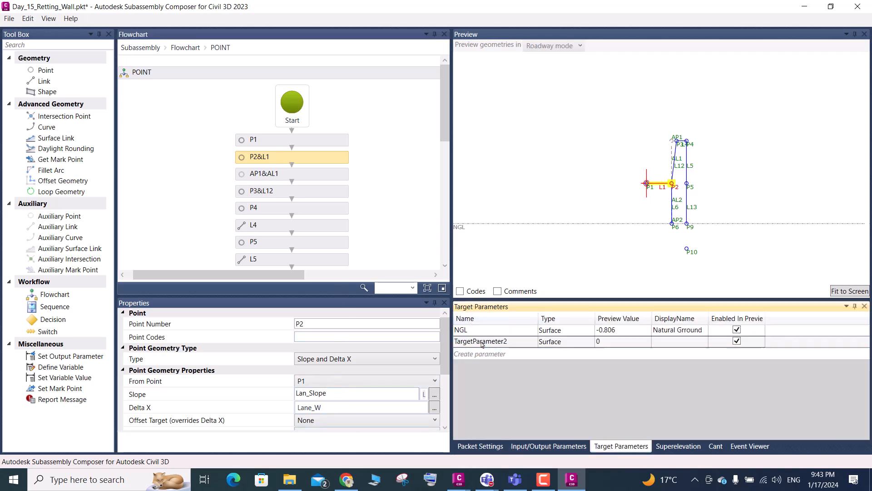
left_click(511, 343)
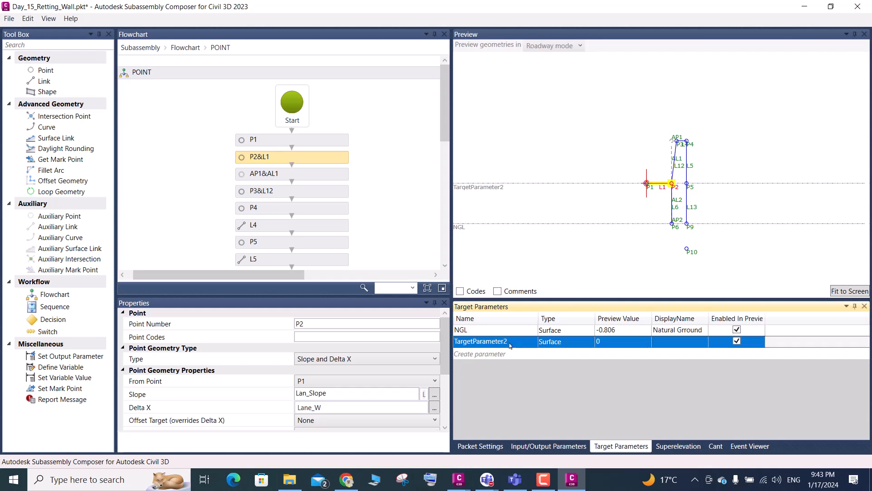
left_click(510, 345)
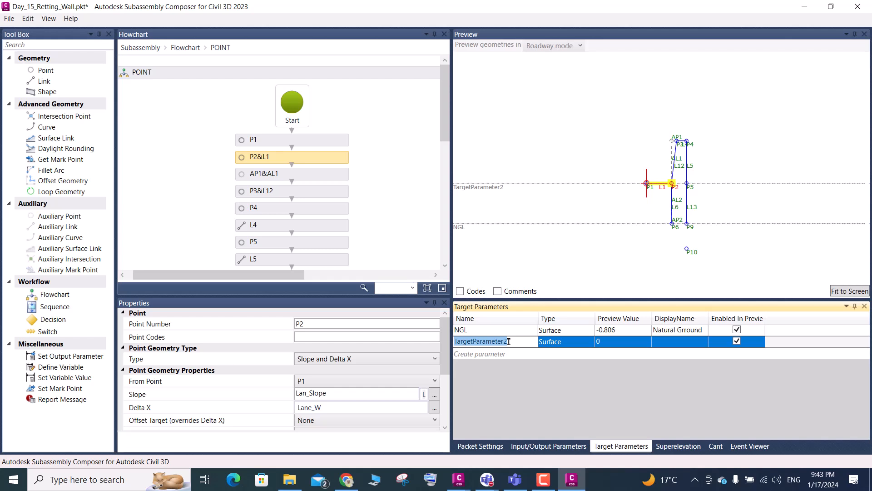
type("HR")
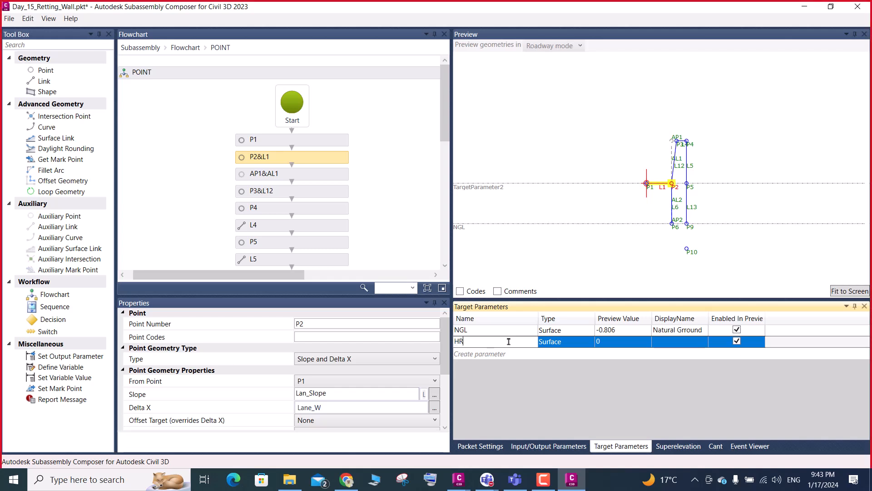
- Set the HR target parameter's type to Offset and its preview value to 1
left_click(564, 346)
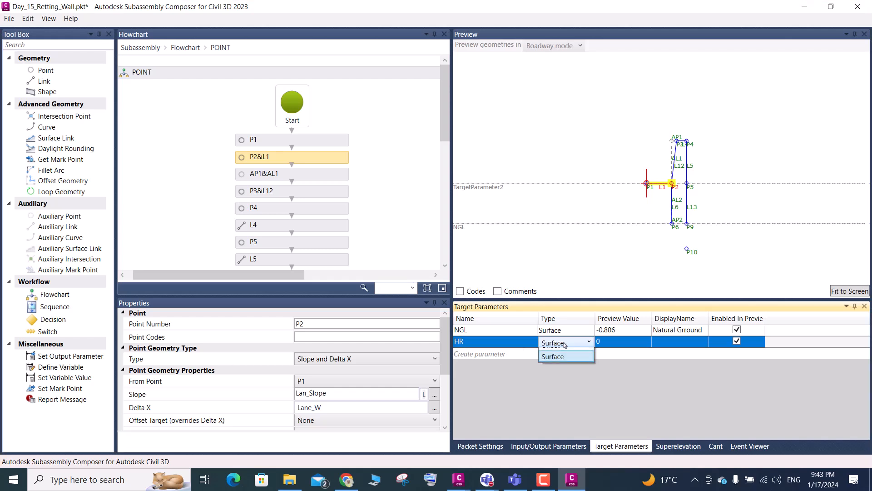
left_click(556, 366)
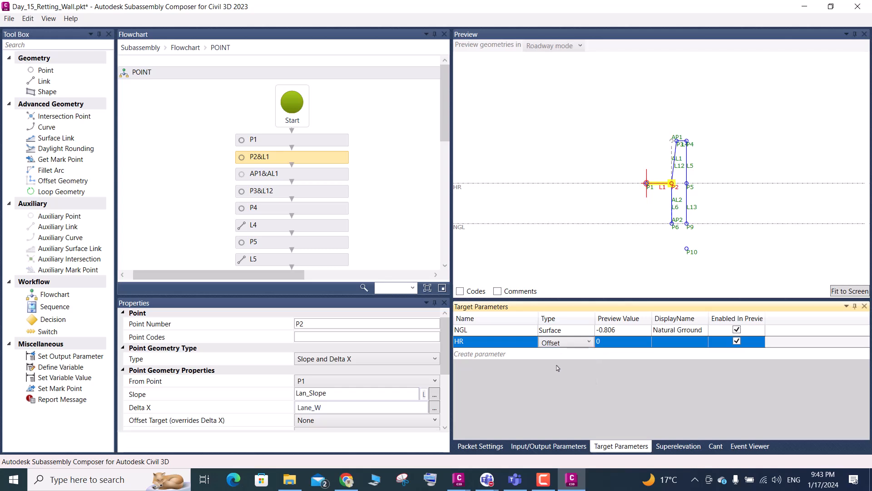
left_click(621, 346)
left_click(620, 347)
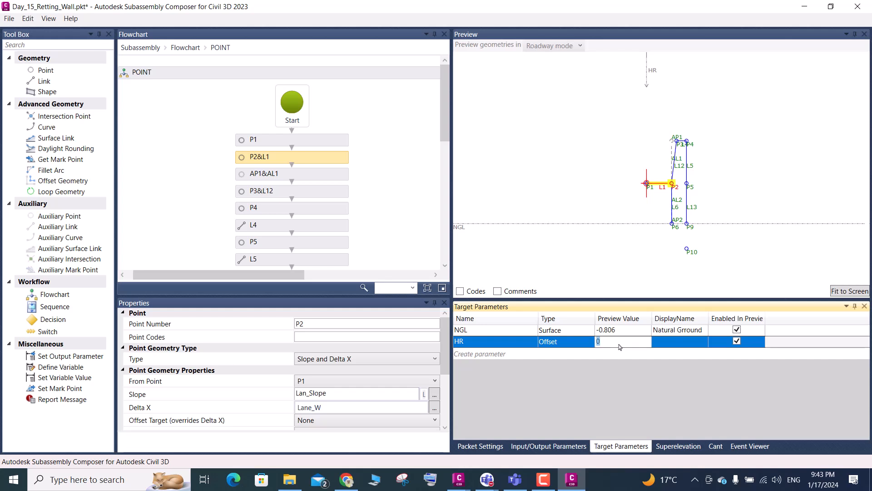
type("1")
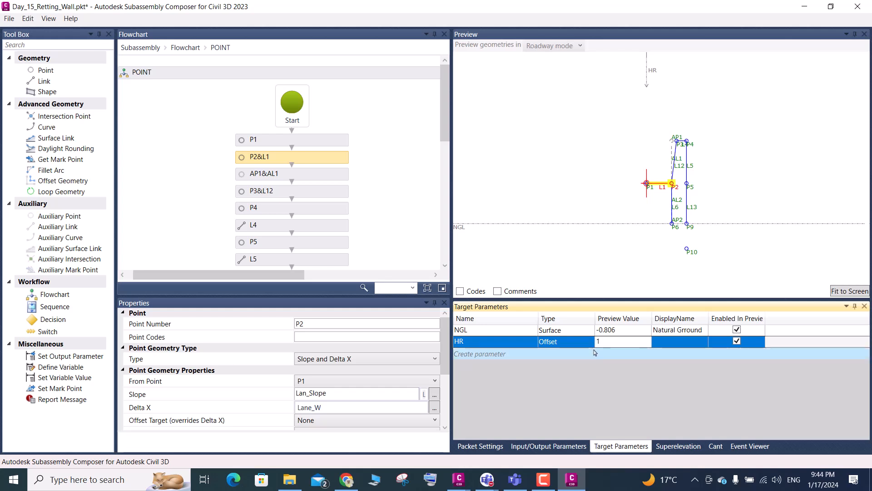
key("Return")
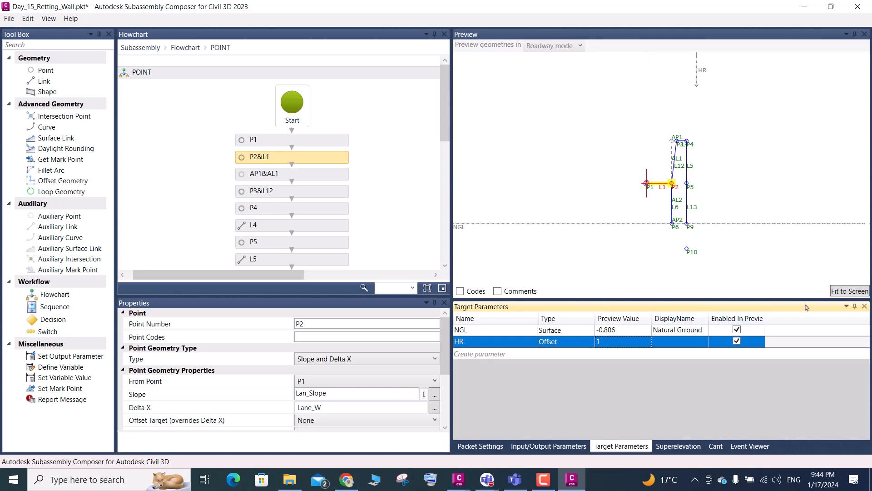
left_click(834, 295)
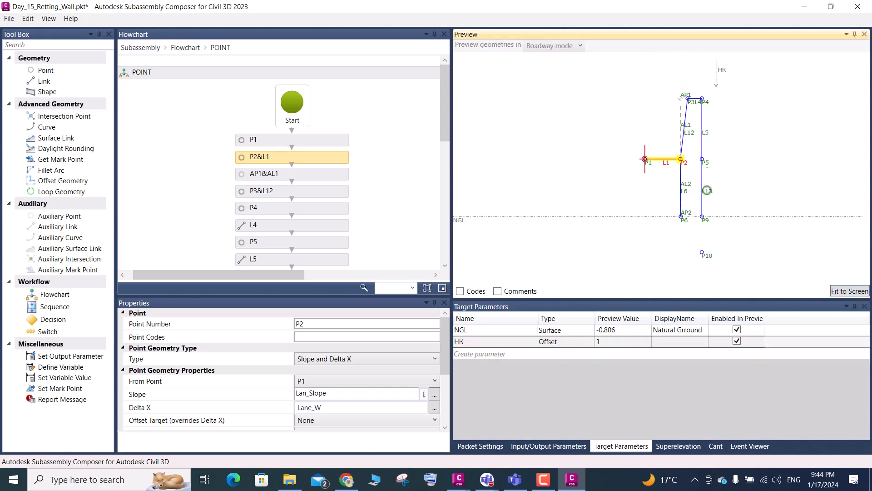
scroll(323, 382, "down", 2)
scroll(325, 373, "up", 3)
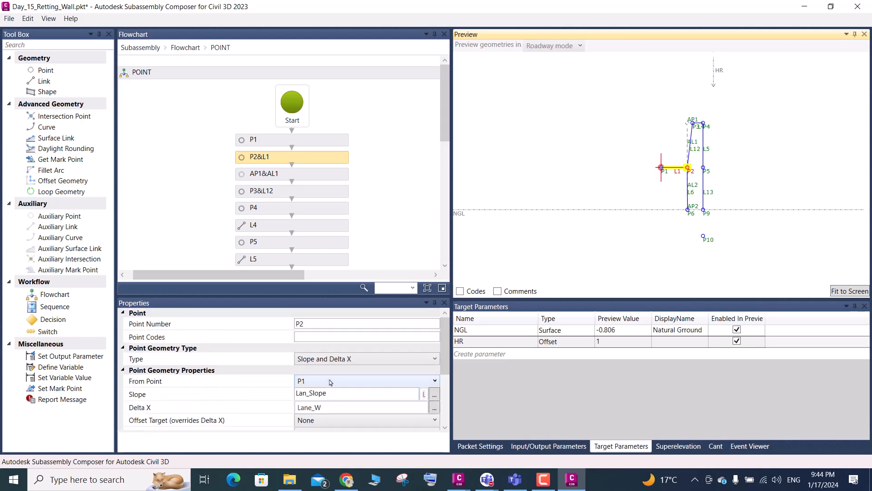
- Assign HR as the offset target overriding Delta X for point P2, fit the preview to the screen, and save the file
scroll(331, 366, "down", 3)
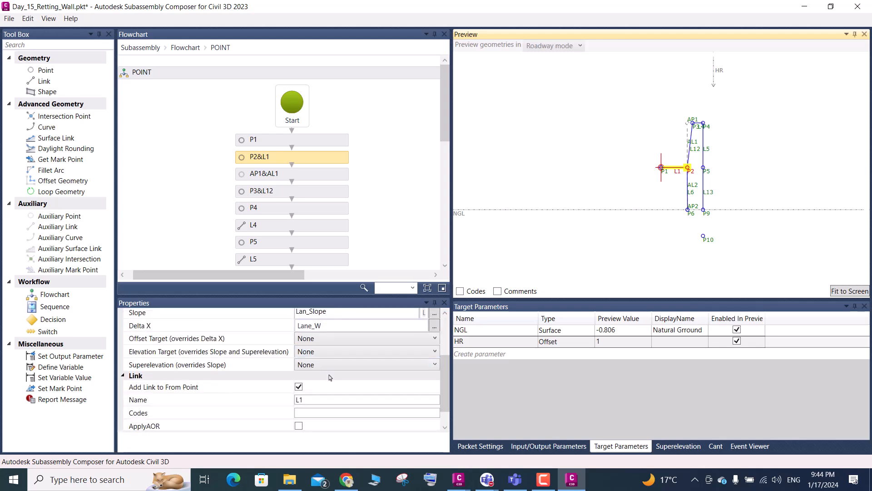
left_click(332, 340)
left_click(306, 363)
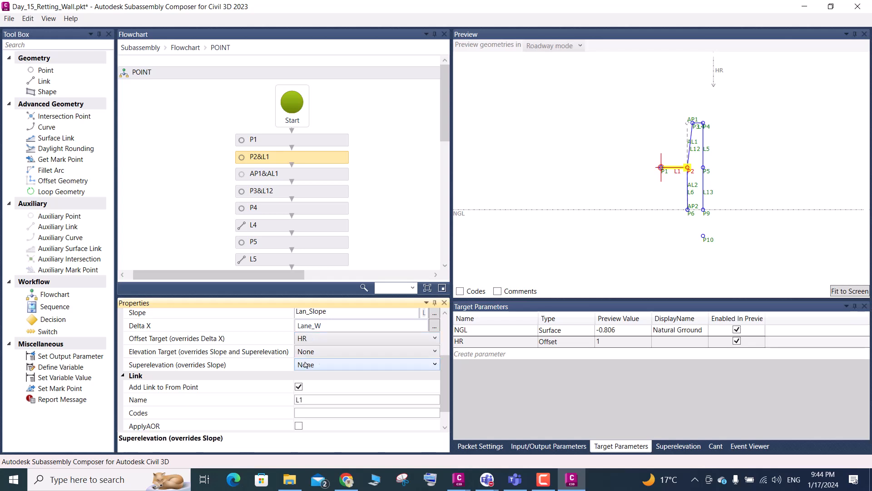
left_click(850, 291)
scroll(574, 205, "up", 1)
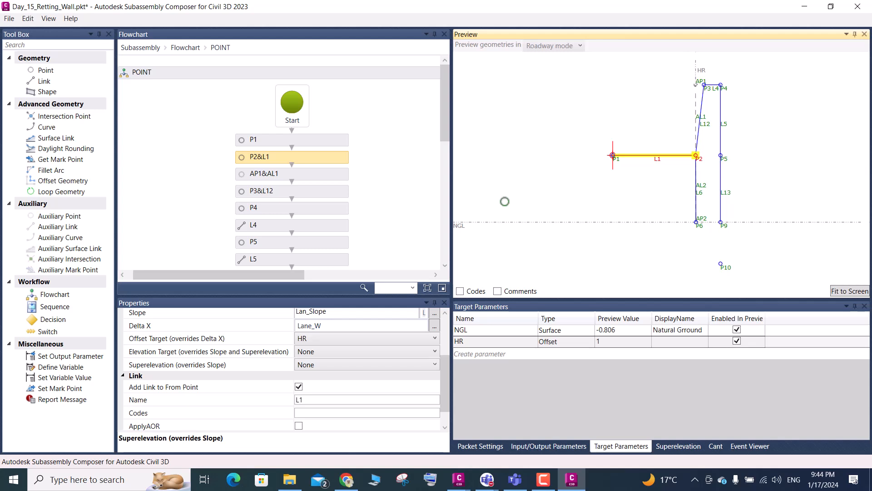
key("ctrl+s")
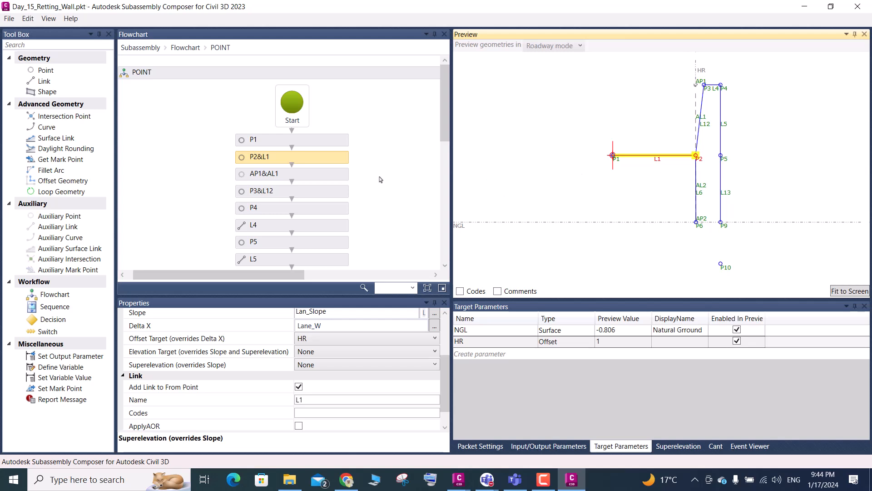
- Examine the geometry properties of the P1, P2&L1 and AP1&AL1 elements in the POINT flowchart
left_click(297, 143)
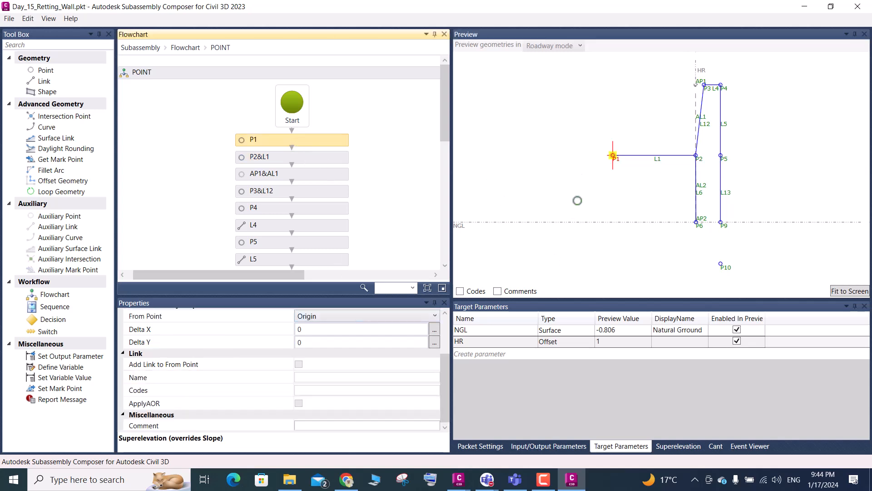
scroll(323, 349, "up", 2)
scroll(323, 350, "up", 1)
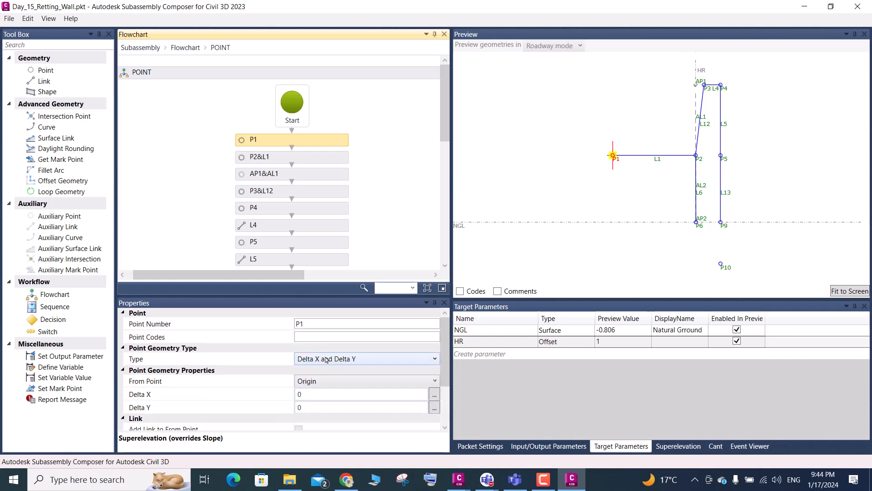
left_click(284, 159)
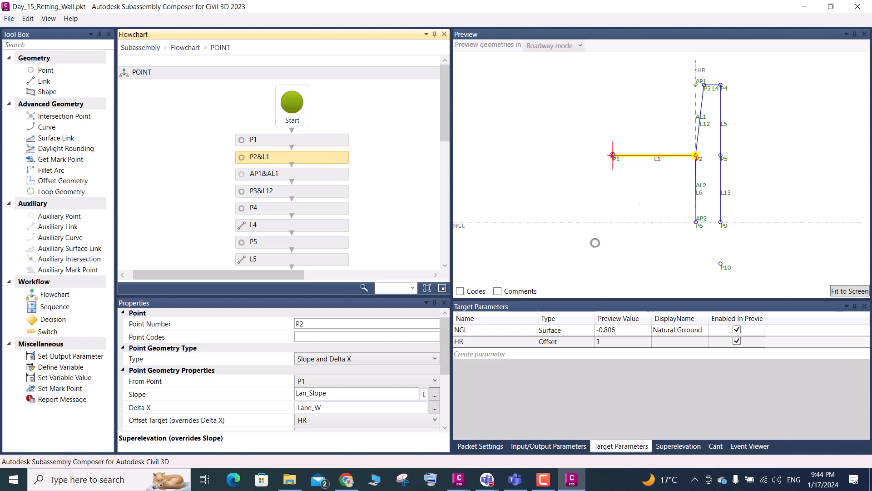
left_click(283, 175)
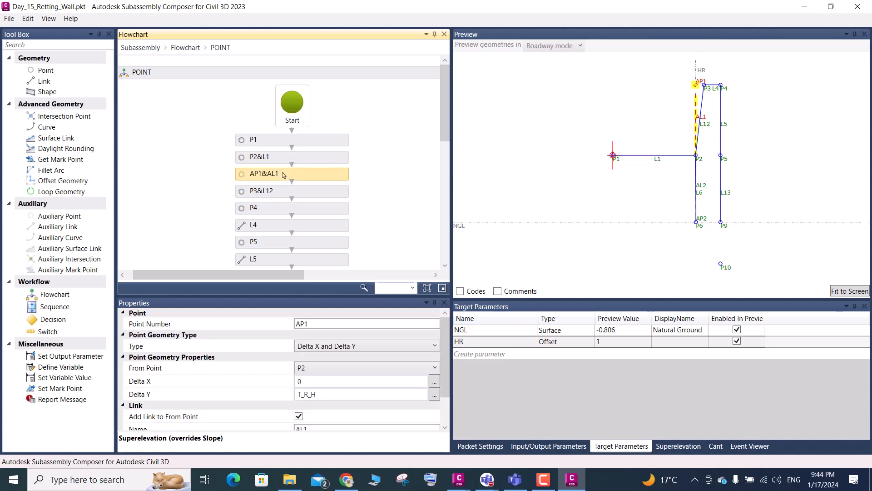
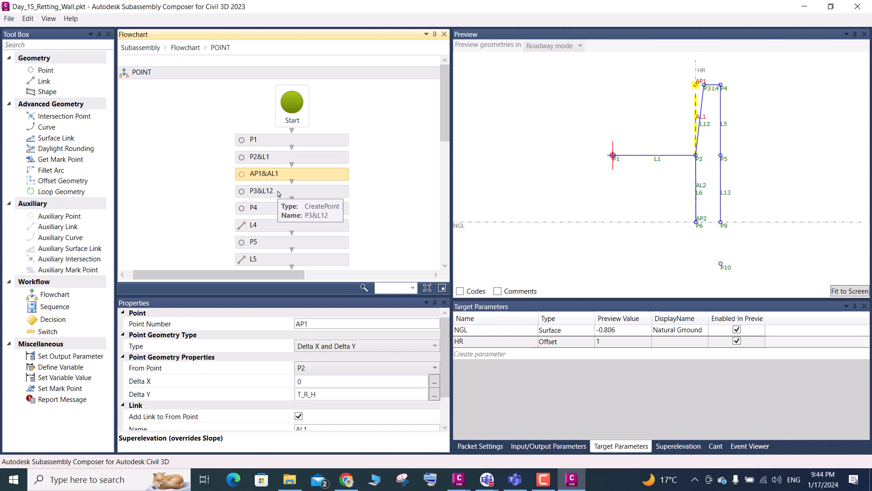
- Examine the geometry properties of the P3&L12 element and the subassembly's input/output parameters
left_click(279, 194)
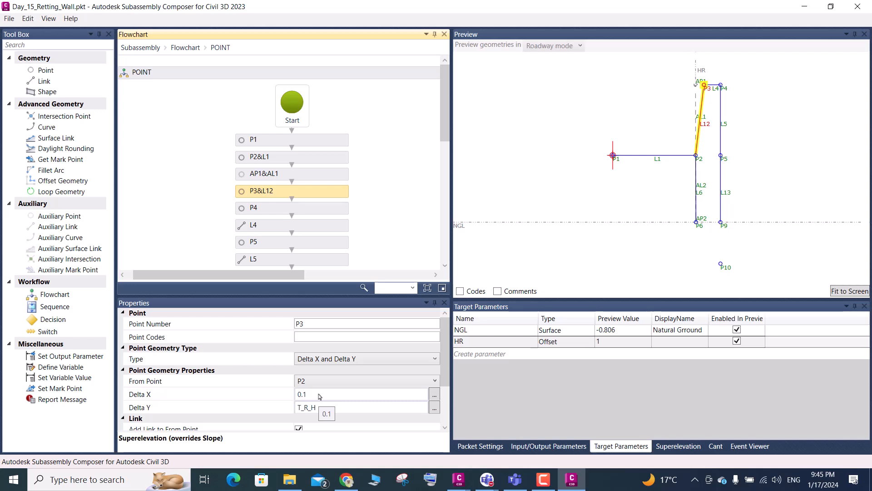
left_click(336, 411)
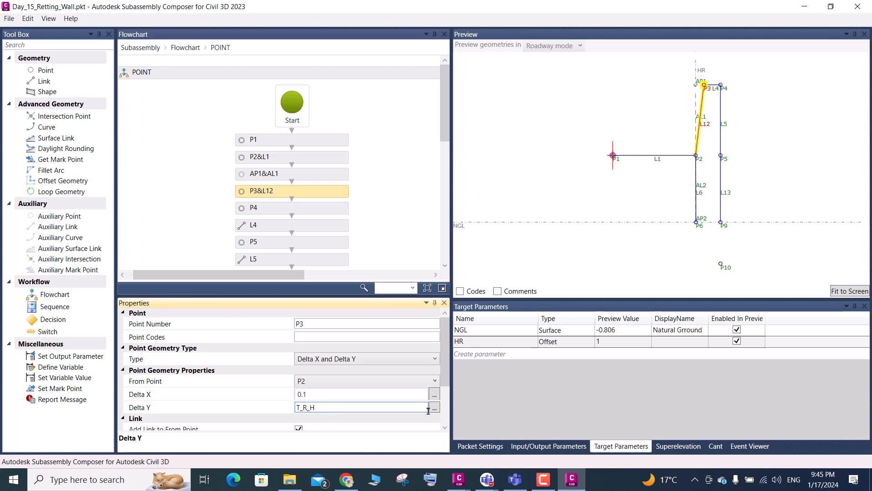
left_click(549, 446)
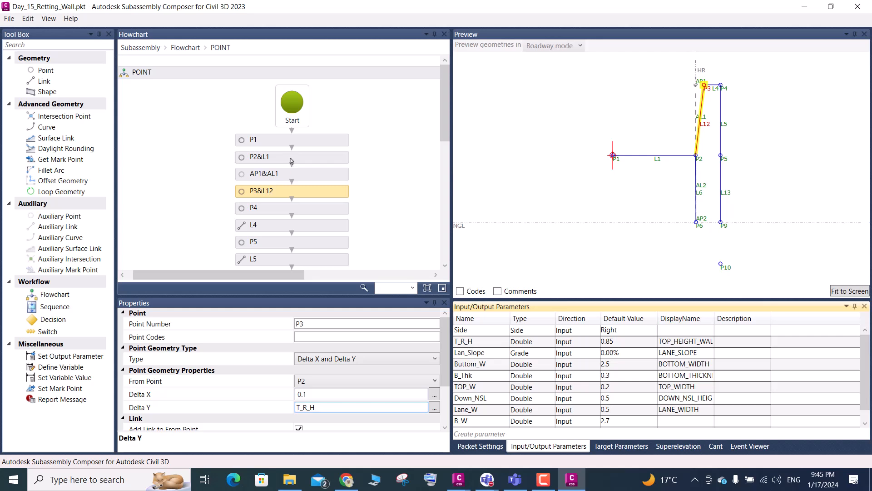
- Delete the AP1&AL1 element from the POINT flowchart, connect P2&L1 directly to P3&L12, and fit the preview to the screen
left_click(302, 174)
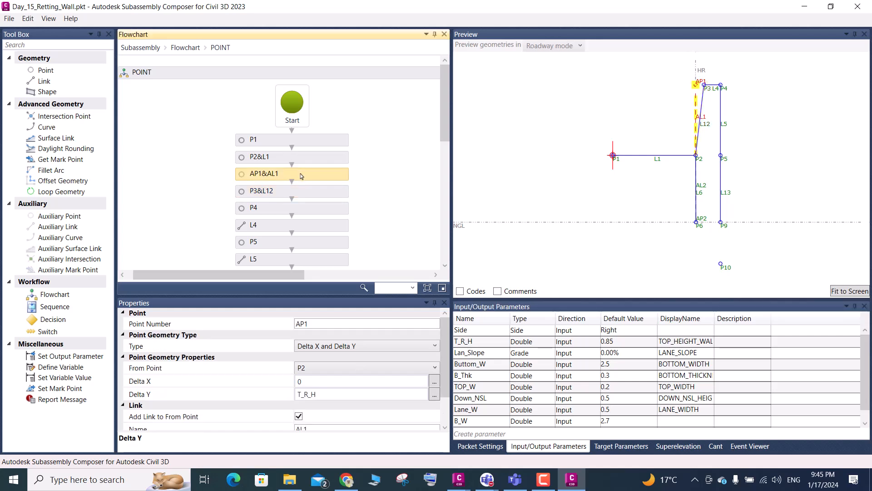
key("Delete")
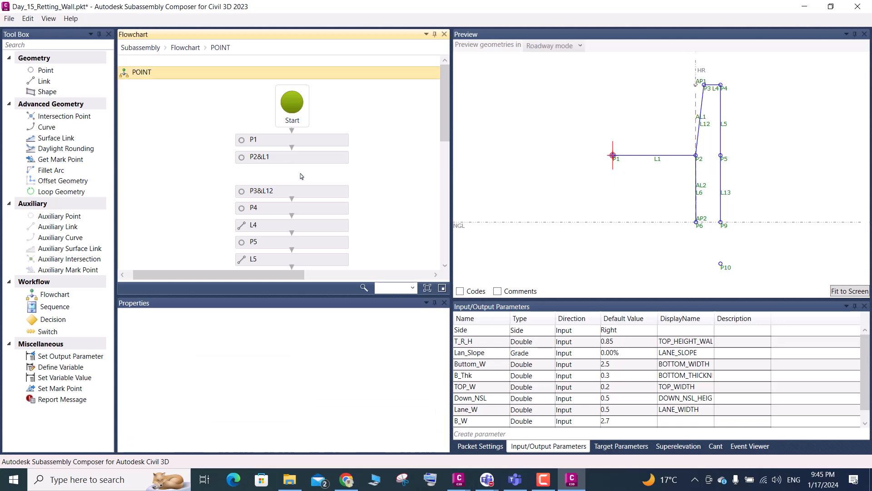
left_click_drag(291, 163, 293, 187)
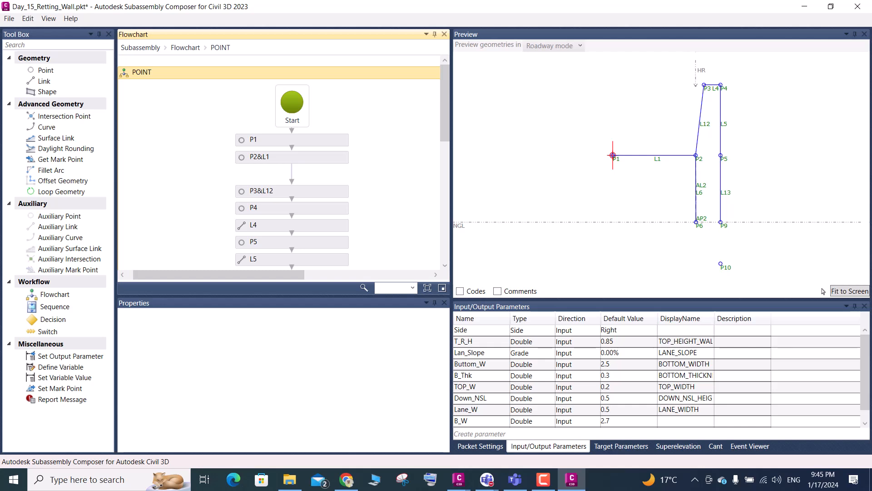
left_click(836, 292)
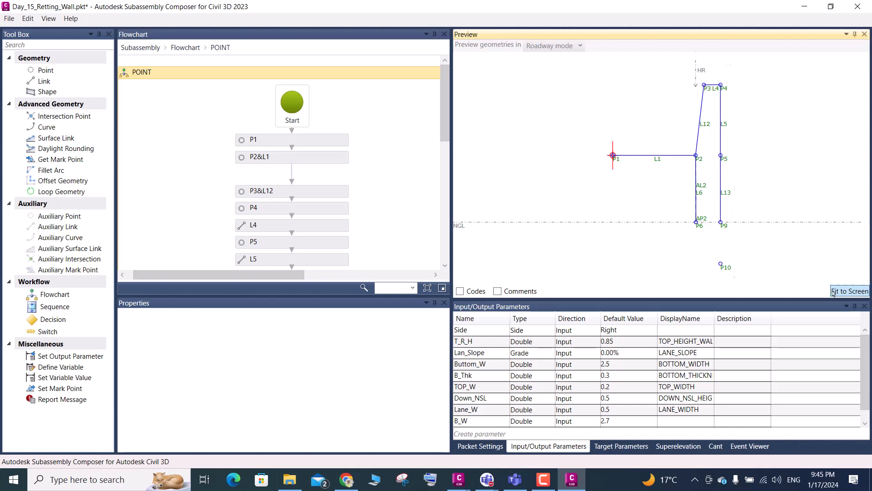
- Close the flowchart gap by moving P3&L12 and each following element through P10 upward in sequence
left_click(287, 193)
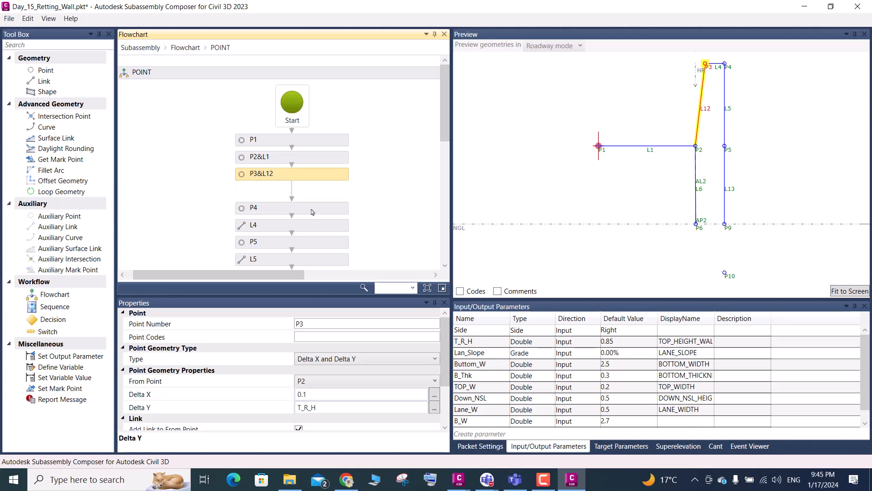
left_click(318, 230)
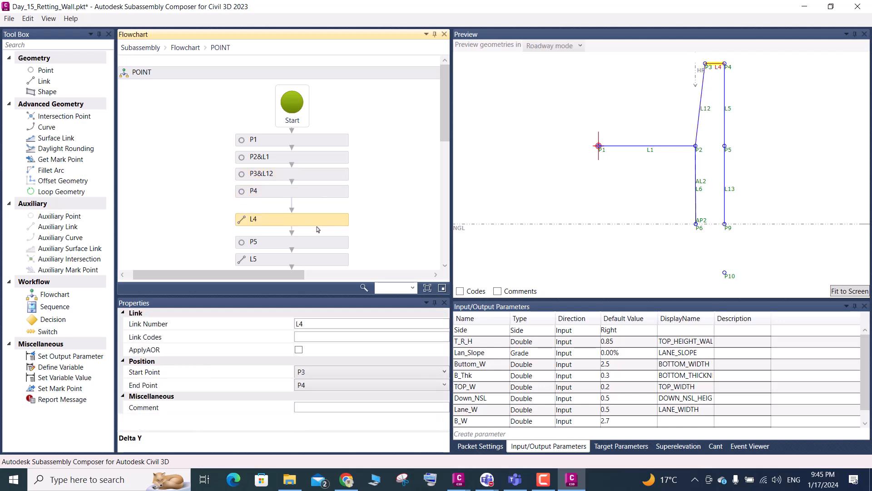
left_click(318, 245)
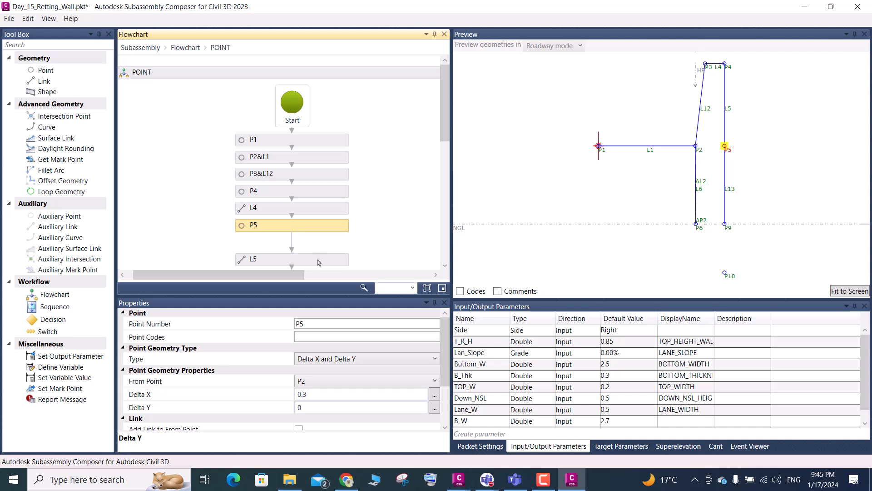
left_click(319, 261)
scroll(332, 218, "down", 4)
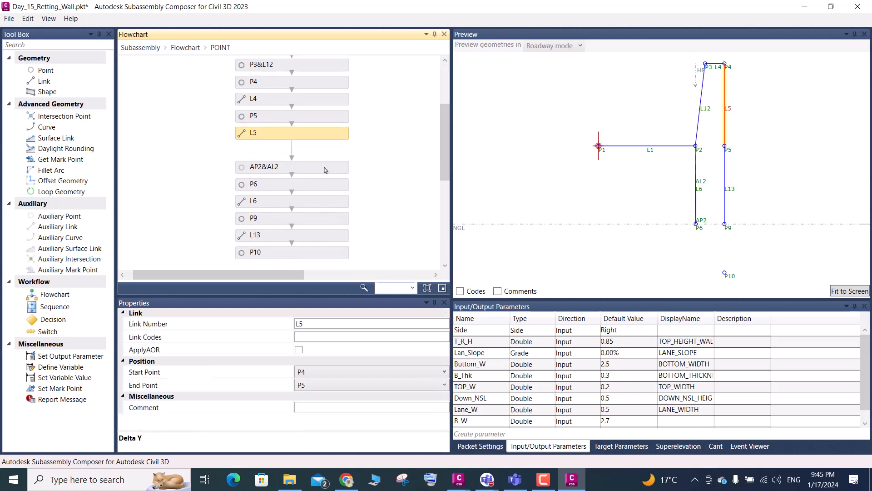
left_click(325, 171)
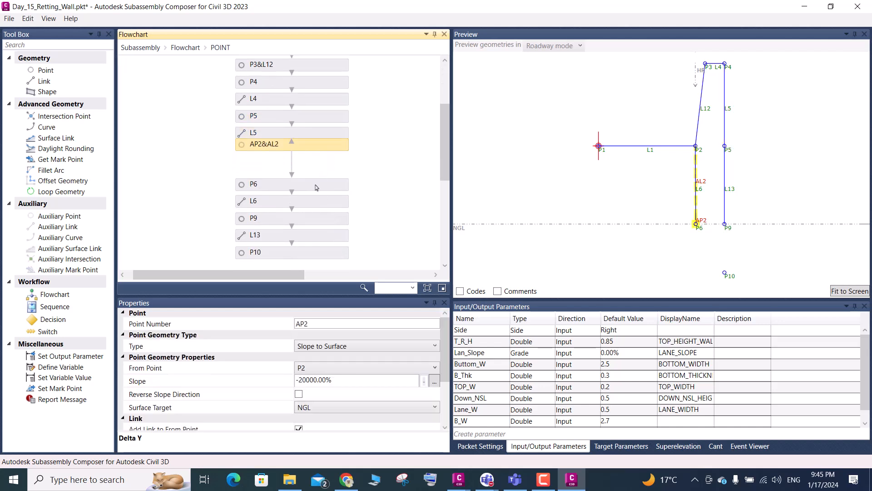
left_click(317, 187)
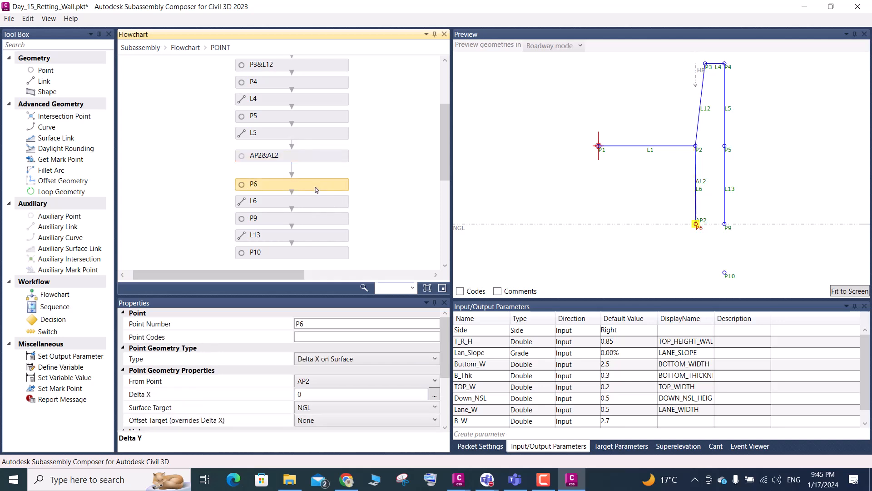
left_click(312, 204)
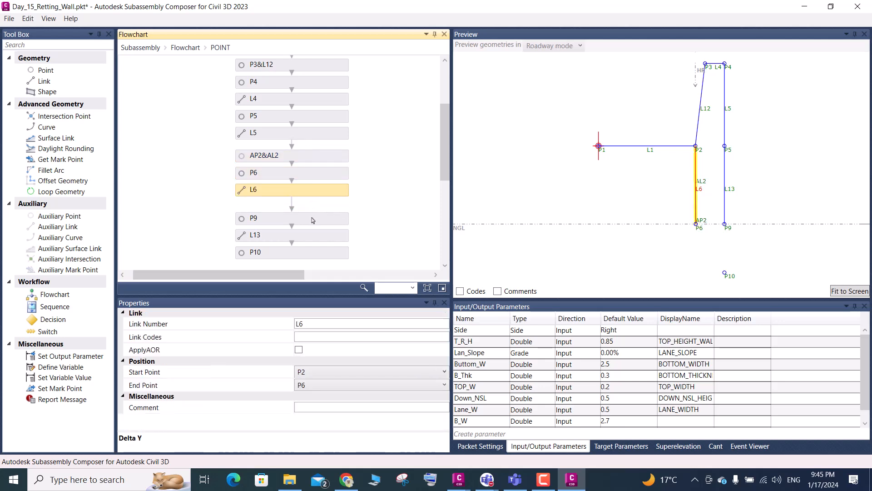
left_click(313, 221)
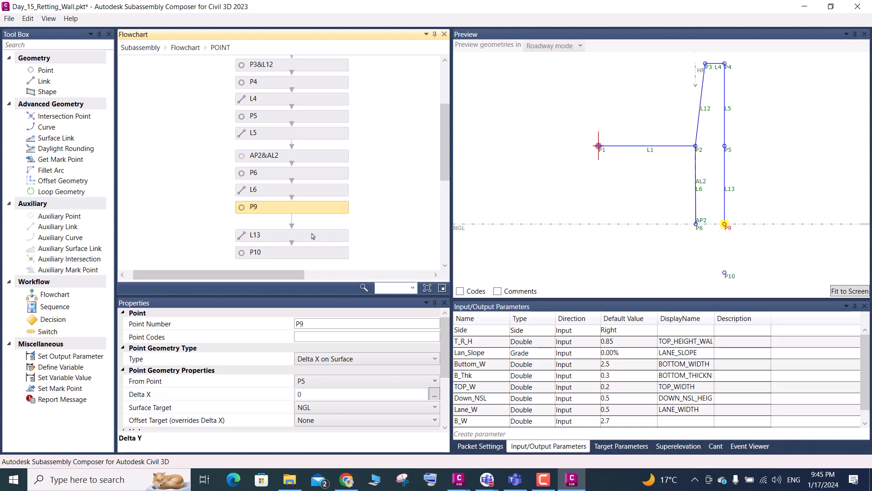
left_click(313, 236)
left_click(311, 260)
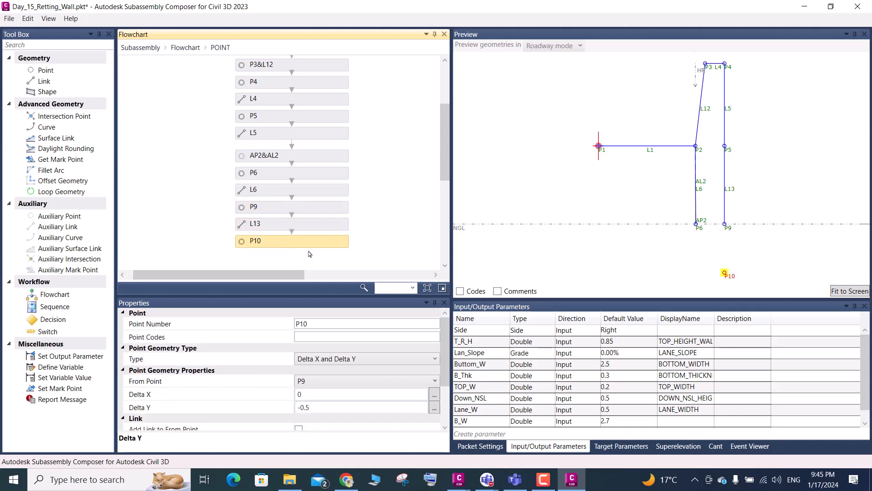
scroll(309, 242, "up", 3)
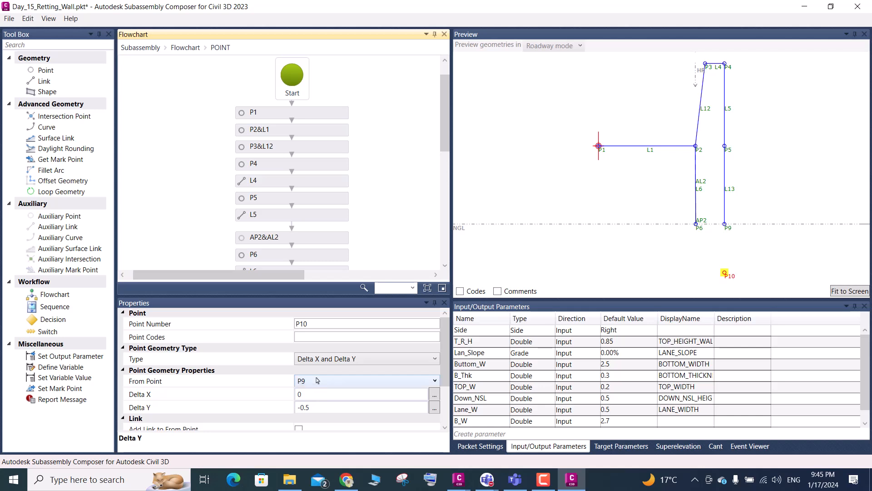
- Check the Delta X of P3&L12, then set the T_R_H default value to 1 and fit the preview to the screen
left_click(295, 152)
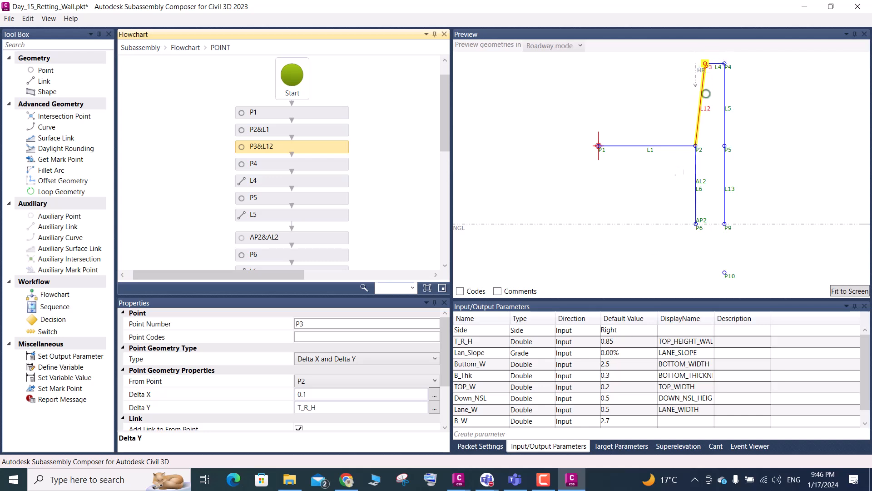
left_click(308, 394)
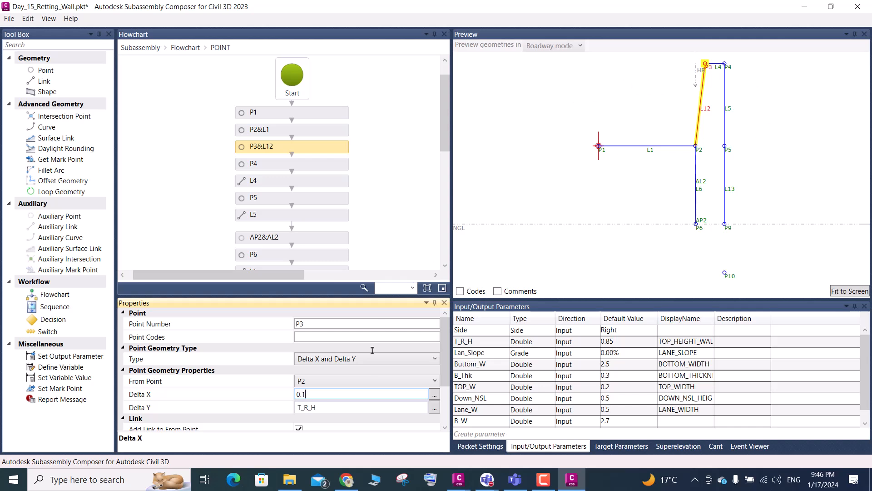
double_click(620, 341)
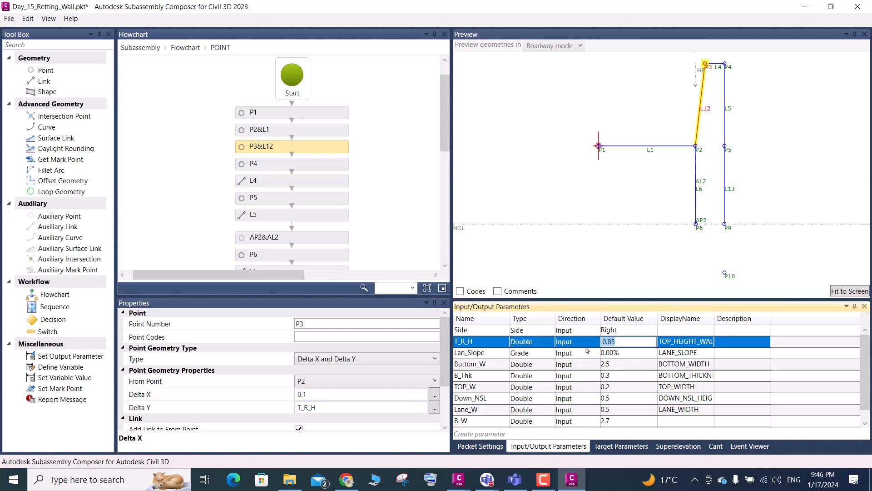
type("1")
left_click(604, 353)
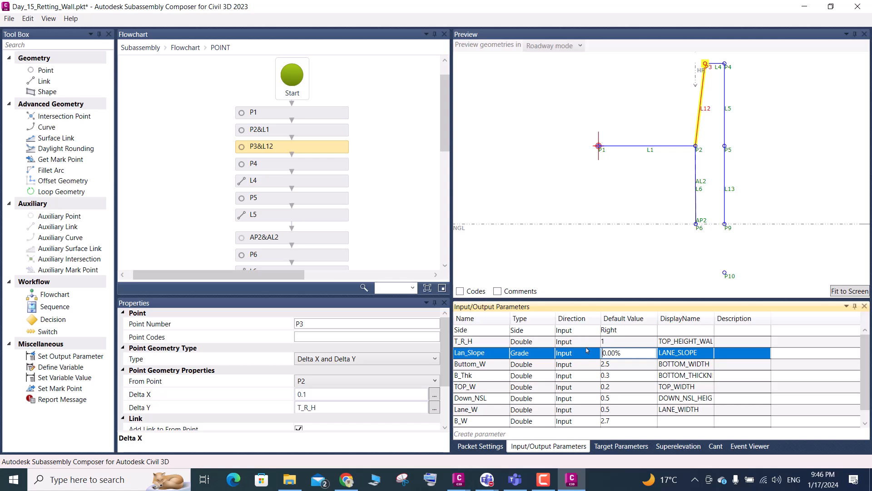
left_click(846, 291)
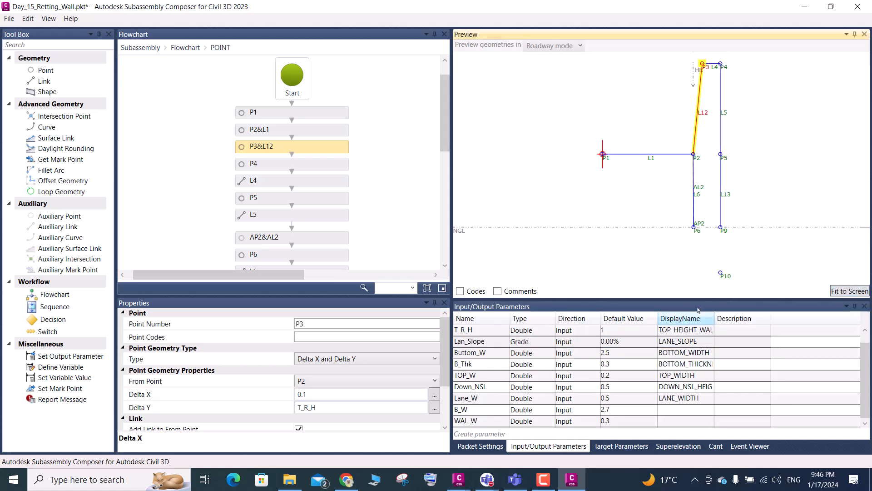
scroll(732, 142, "down", 3)
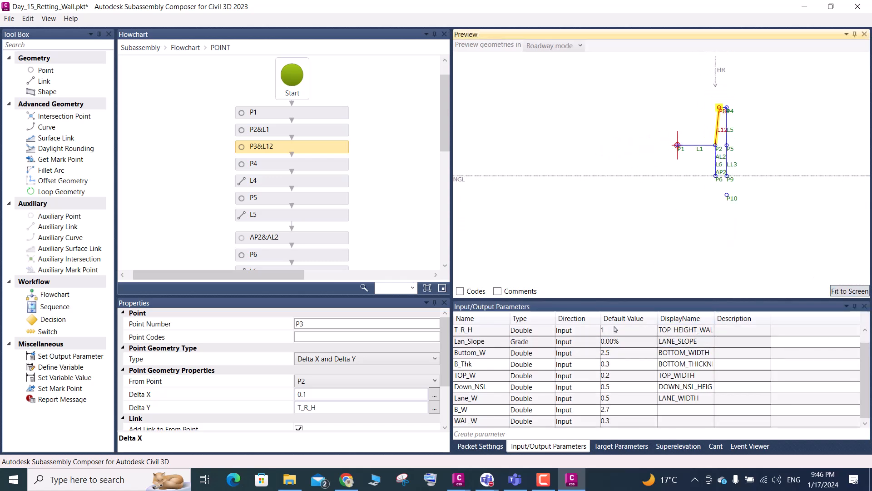
- Set the T_R_H default value to 2 and fit the preview to the screen
scroll(617, 337, "up", 1)
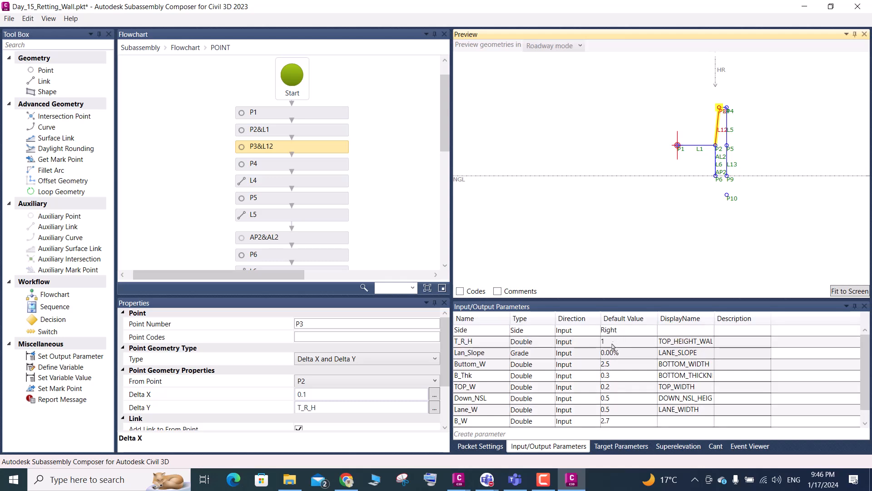
double_click(611, 341)
double_click(611, 340)
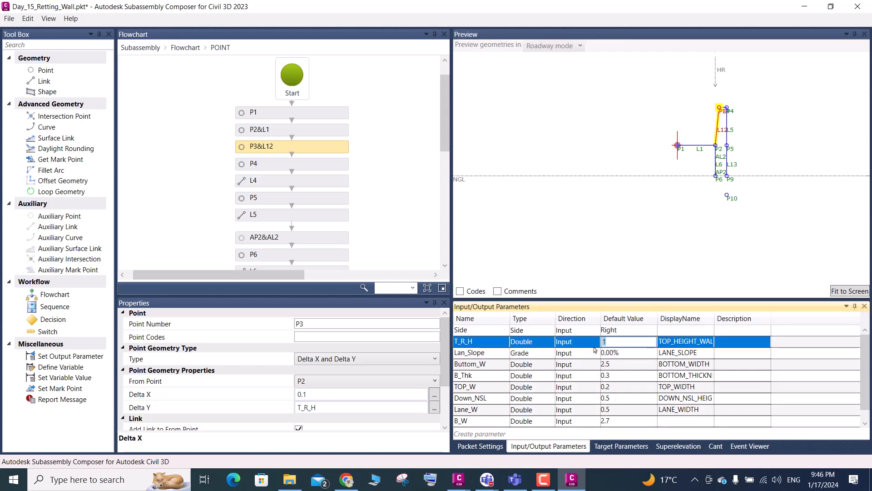
type("2")
key("Return")
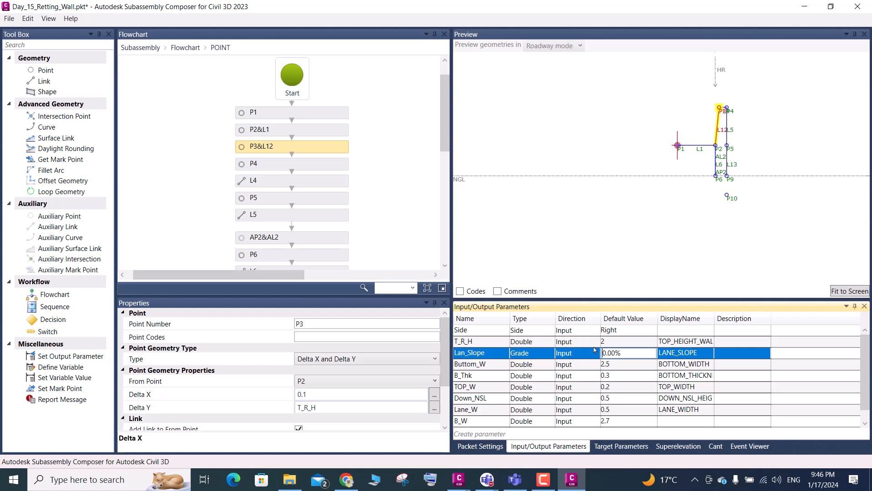
left_click(836, 291)
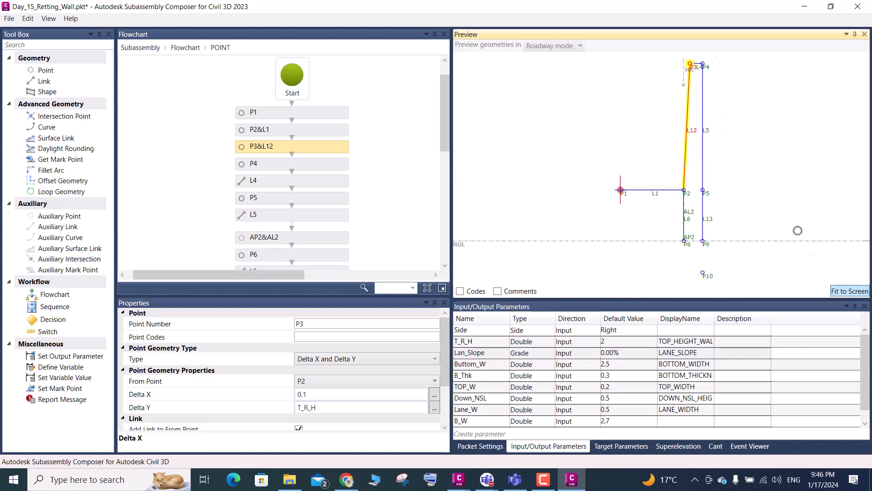
scroll(700, 72, "up", 2)
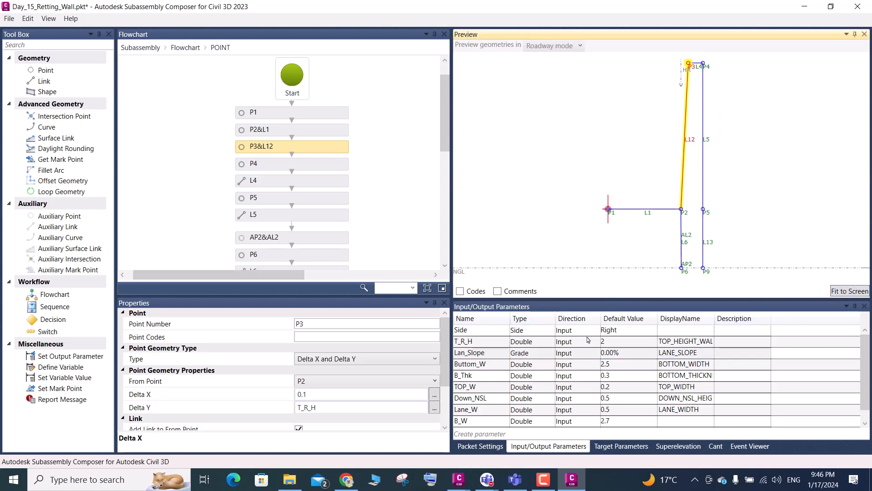
- Set the T_R_H default value to 0.5, fit the preview to the screen, and save the file
double_click(607, 344)
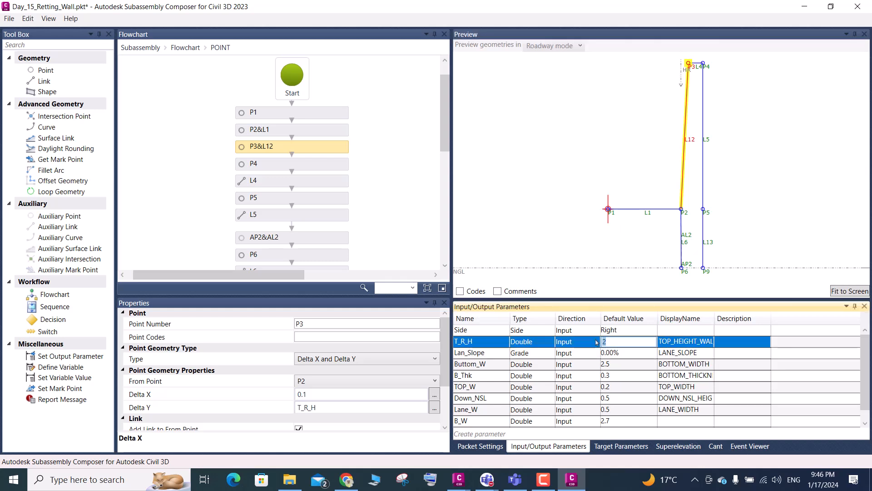
key("Return")
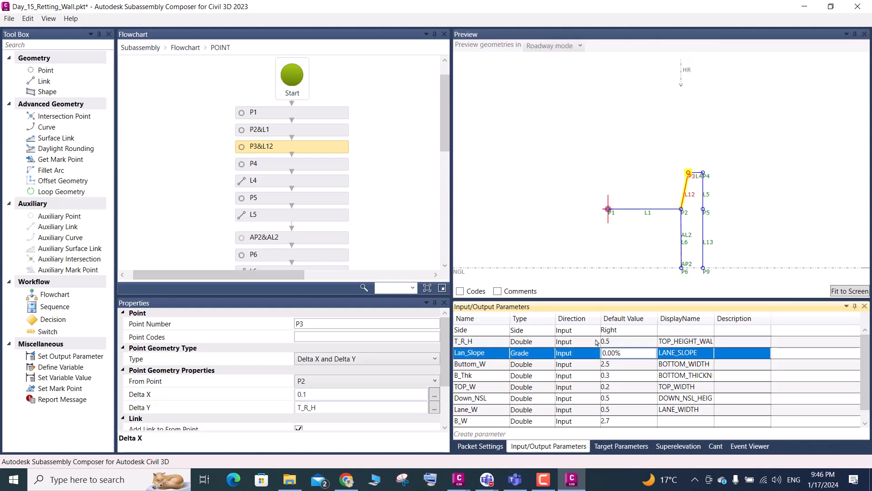
left_click(820, 275)
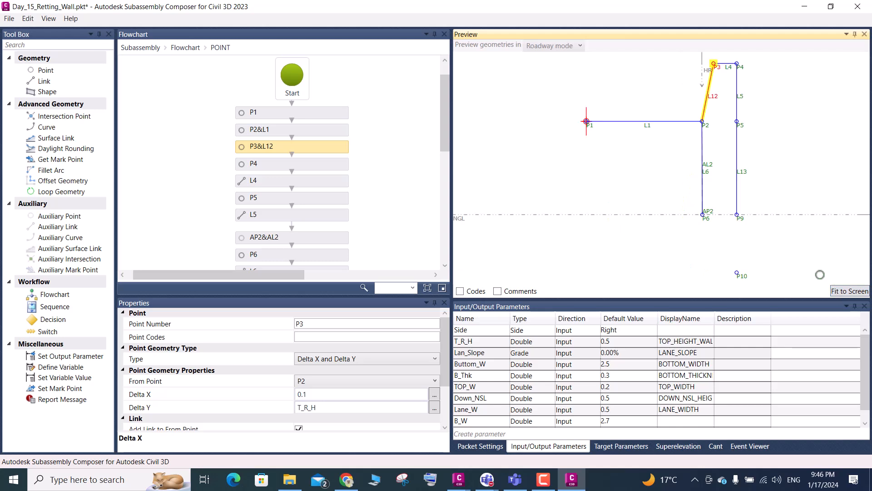
scroll(661, 225, "down", 2)
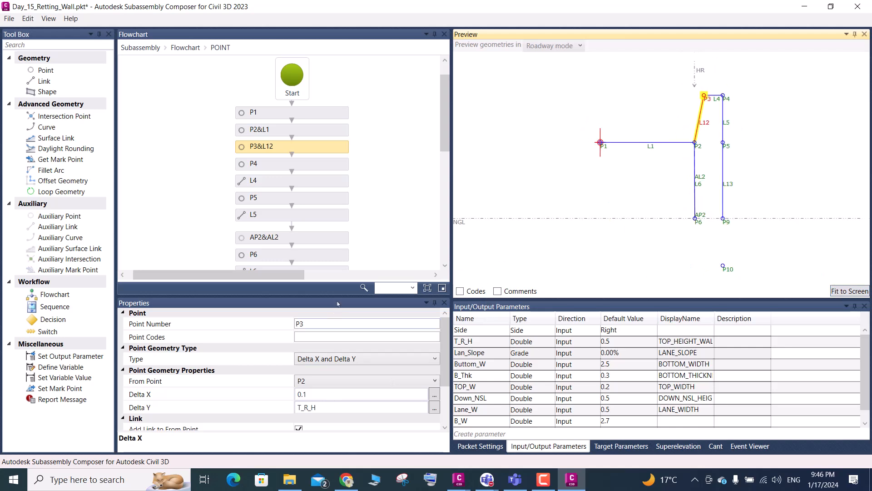
key("ctrl+s")
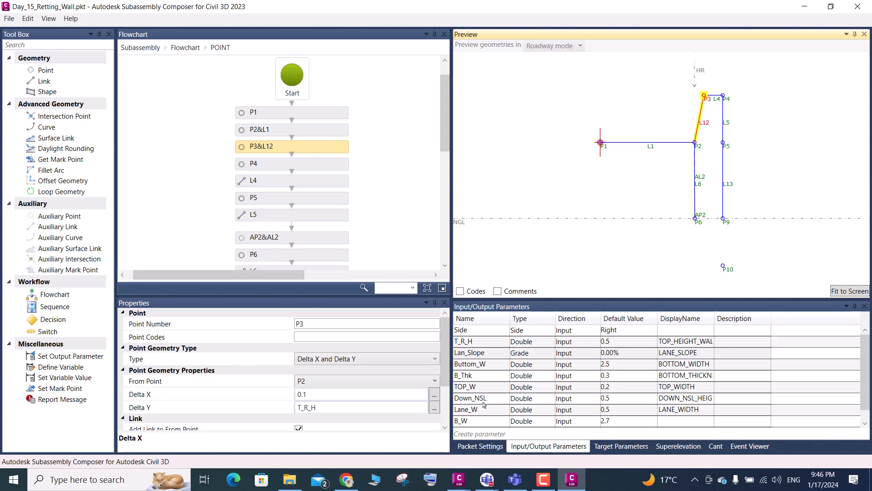
- Select point P10 in the flowchart and create a Double input parameter named UND_NGL
scroll(281, 175, "down", 5)
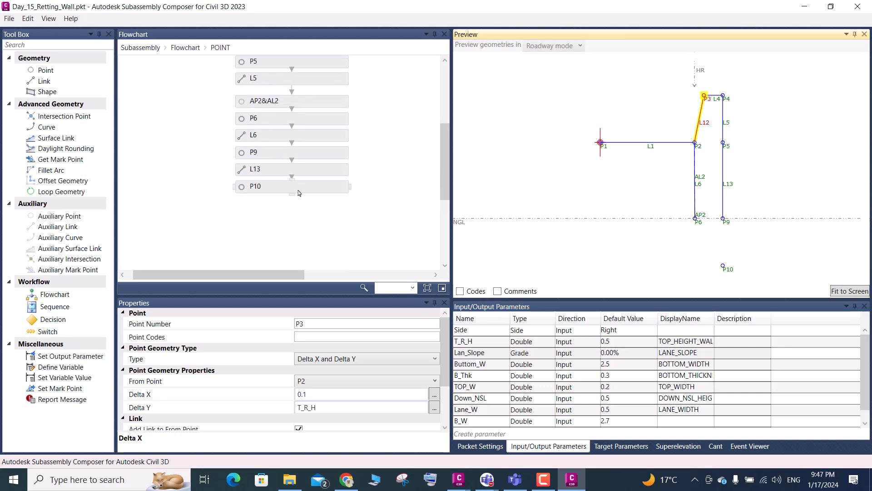
left_click(301, 186)
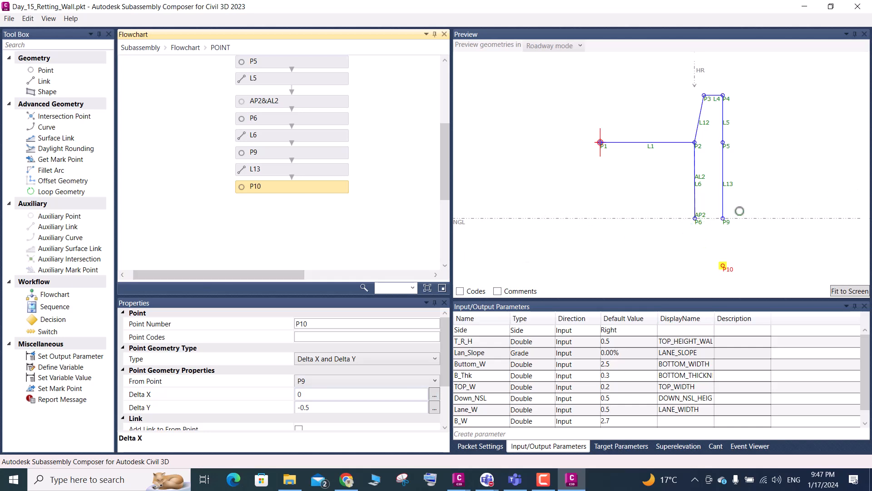
scroll(739, 211, "down", 2)
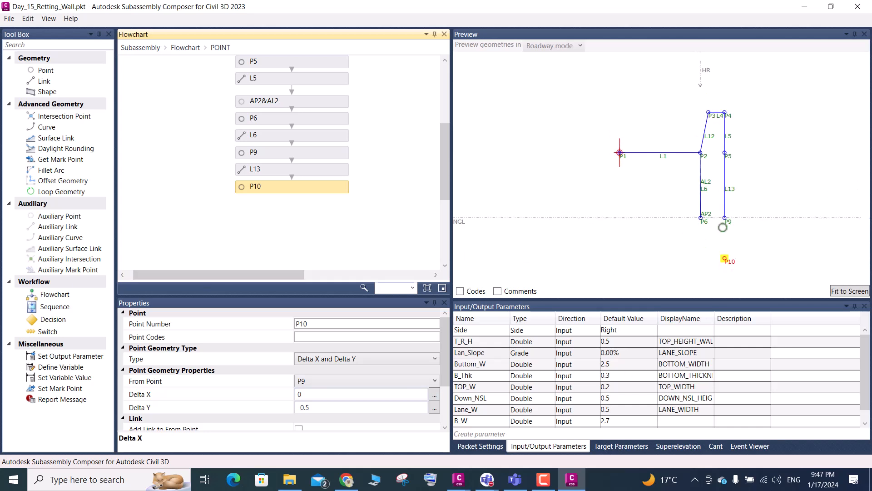
left_click(467, 436)
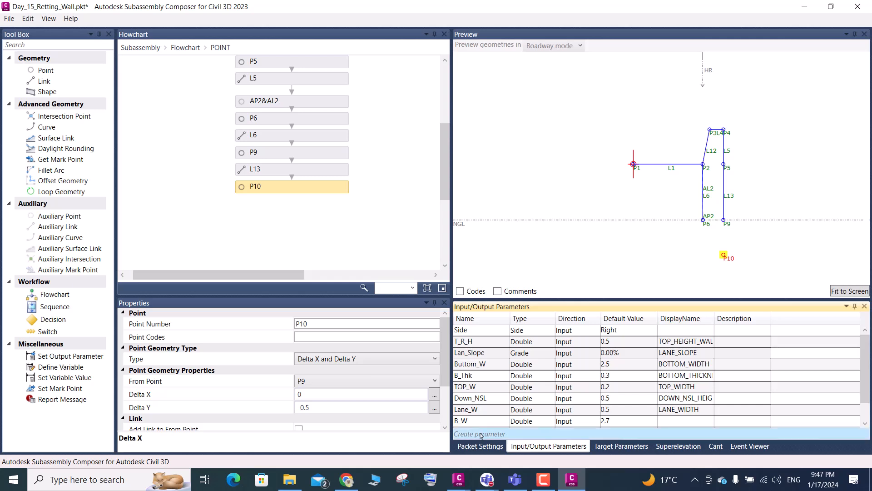
scroll(484, 428, "down", 1)
left_click(496, 423)
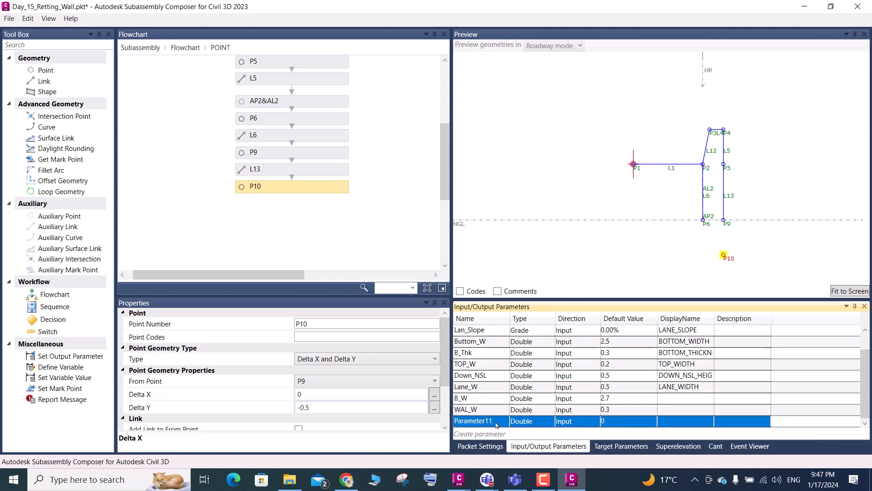
left_click(496, 423)
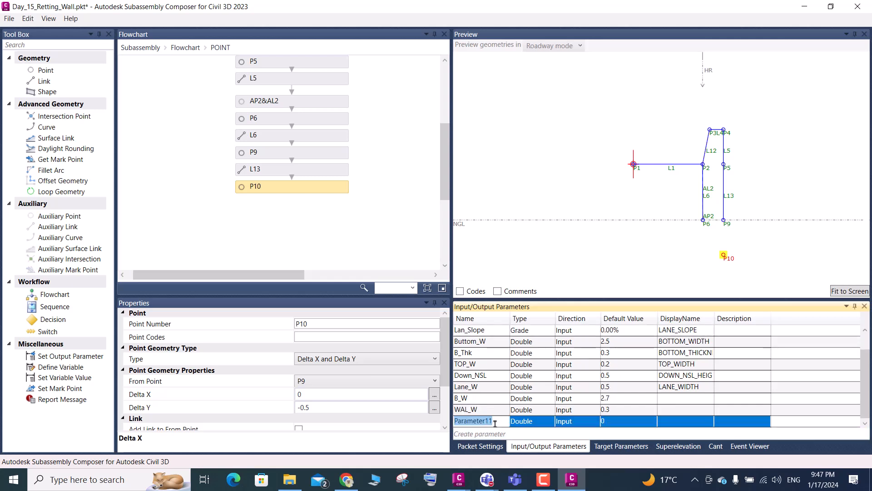
key("BackSpace")
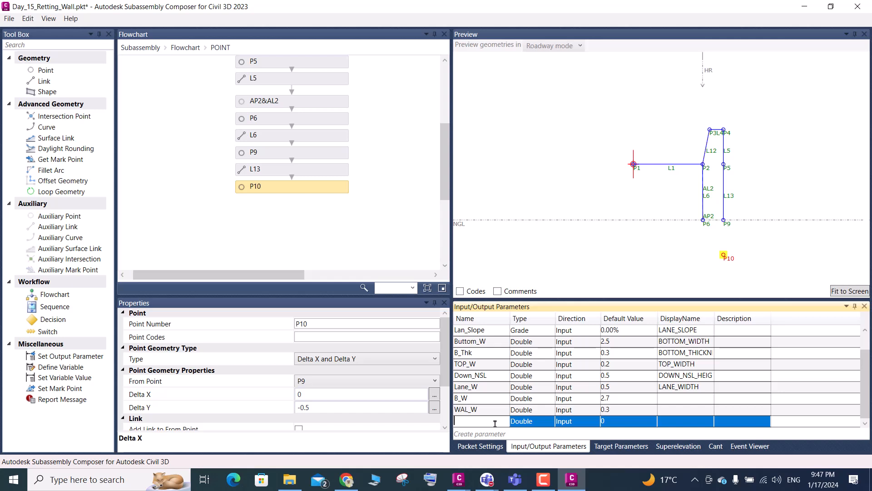
type("UN")
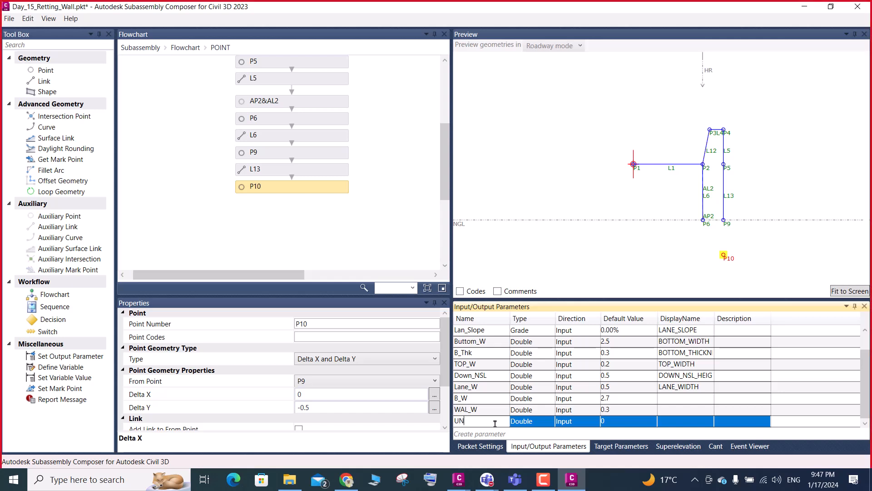
type("D_NGL")
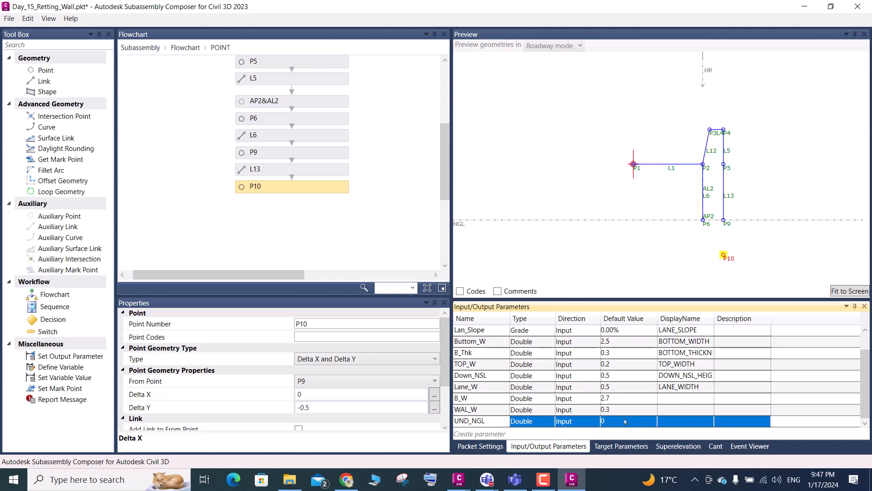
key("Escape")
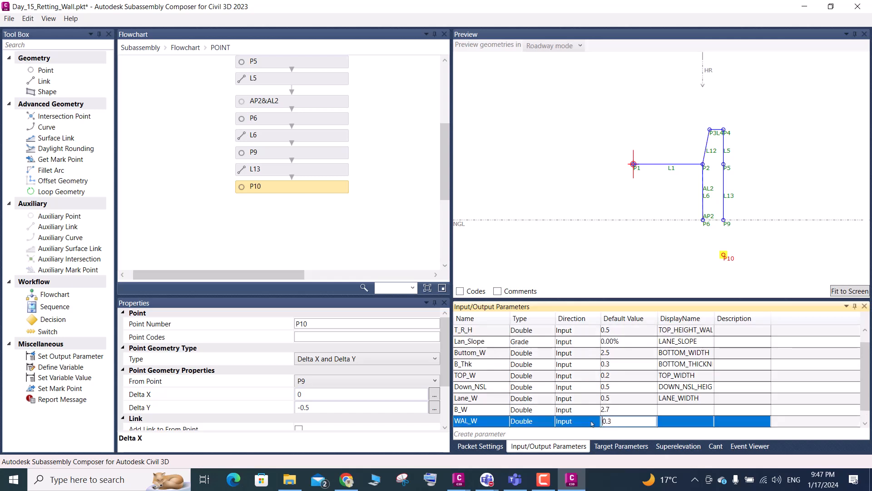
- Set the default value of the UND_NGL parameter to 0.5
scroll(616, 420, "down", 1)
left_click(616, 421)
left_click(616, 423)
left_click(611, 422)
left_click_drag(612, 421, 589, 425)
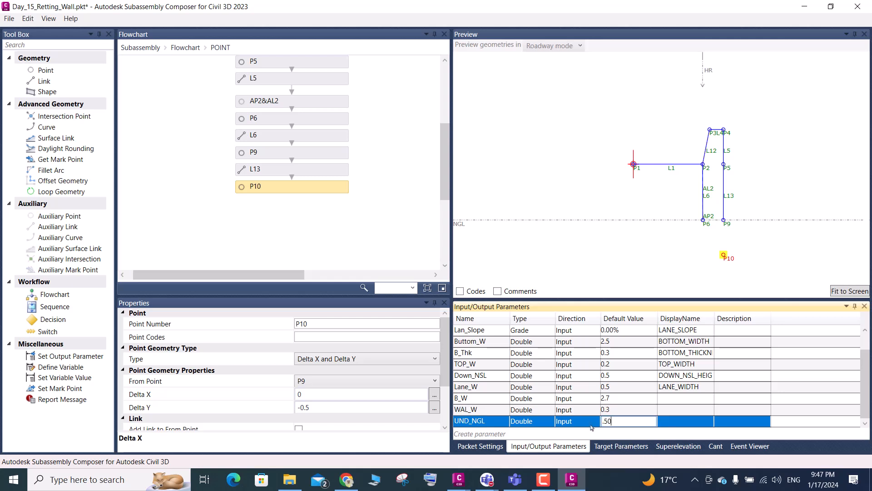
- Give the B_W parameter the display name BOTTOM WIDTH
left_click(674, 402)
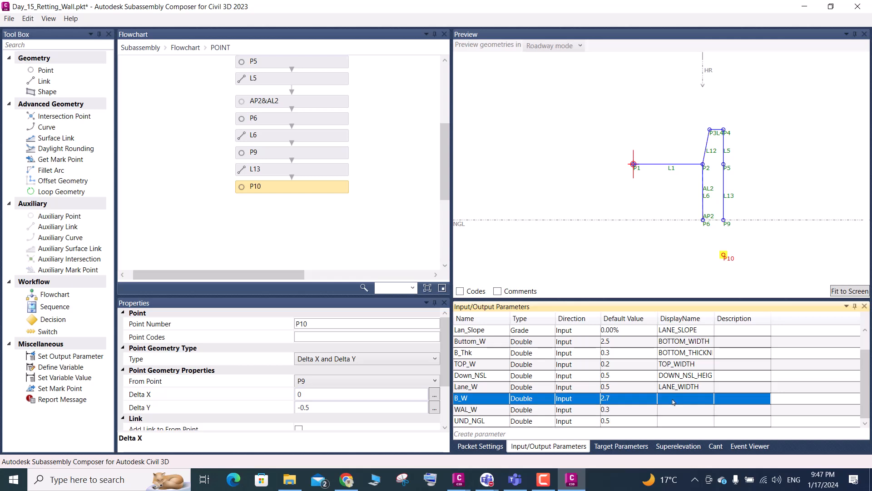
left_click(673, 402)
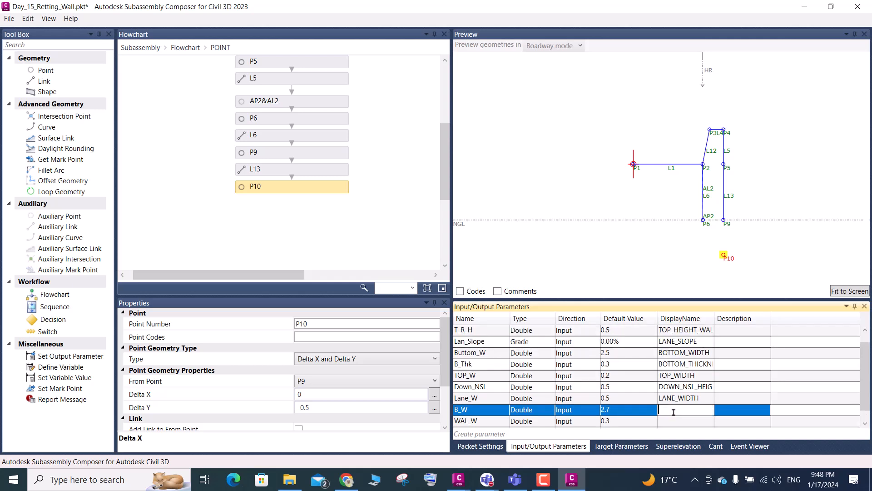
type("BO")
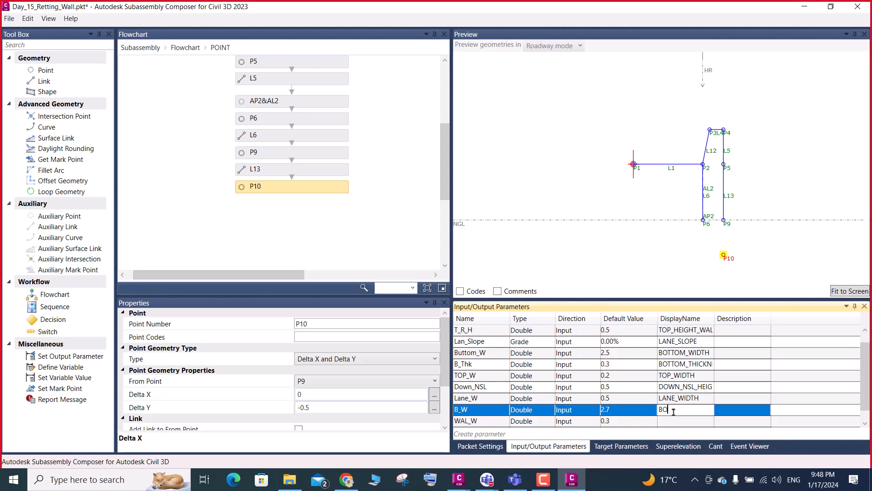
type("TTOM")
type(" WID")
- Give the WAL_W parameter the display name WALL WIDTH
left_click(689, 421)
left_click(689, 422)
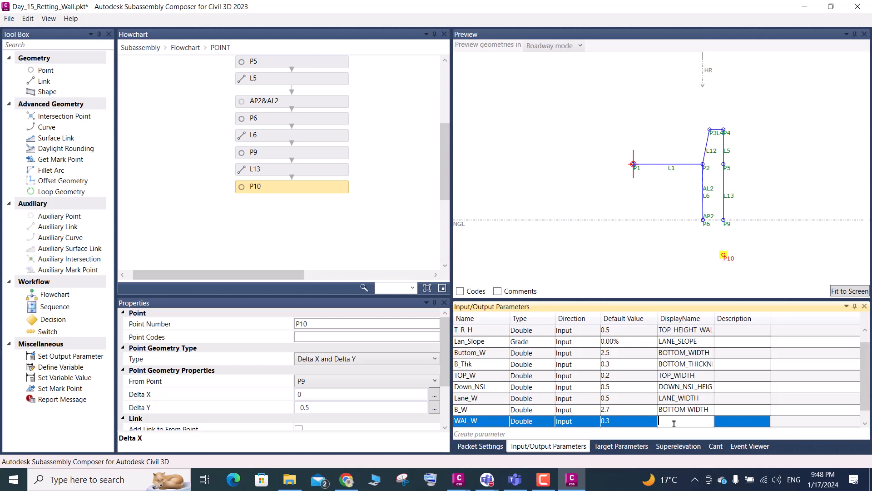
type("WALL WIDTH")
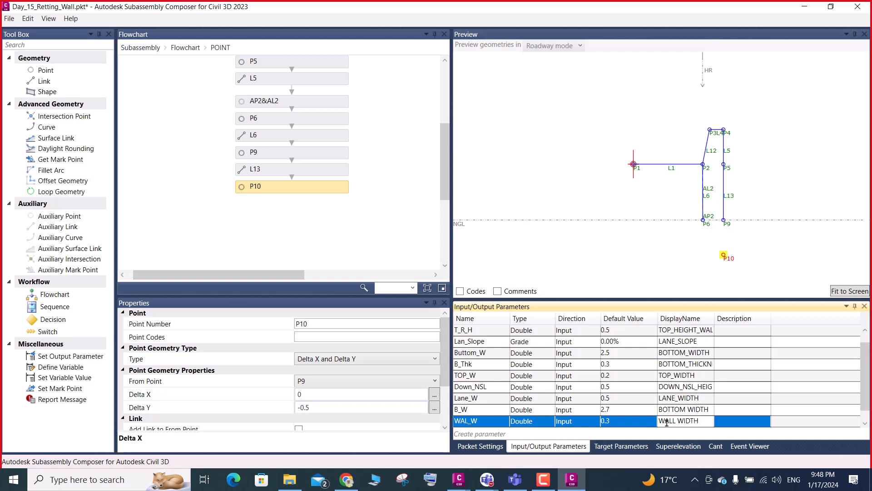
key("Return")
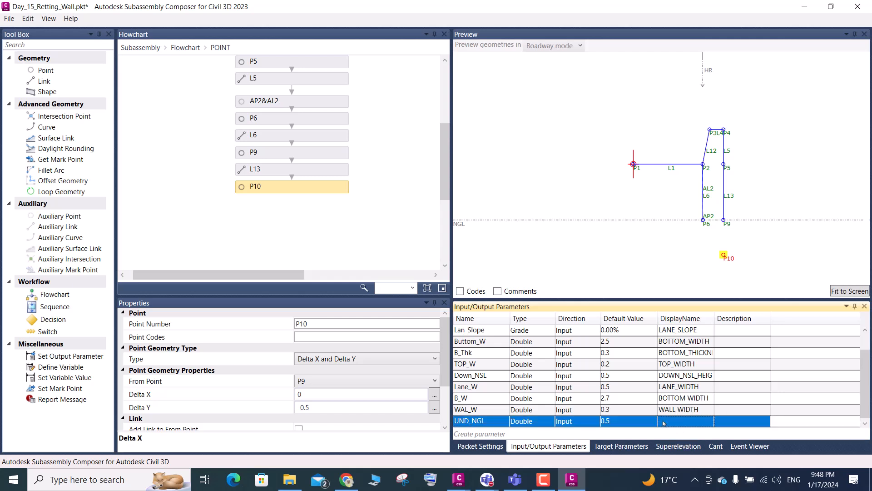
- Give the UND_NGL parameter the display name UNDER NGL
left_click(663, 422)
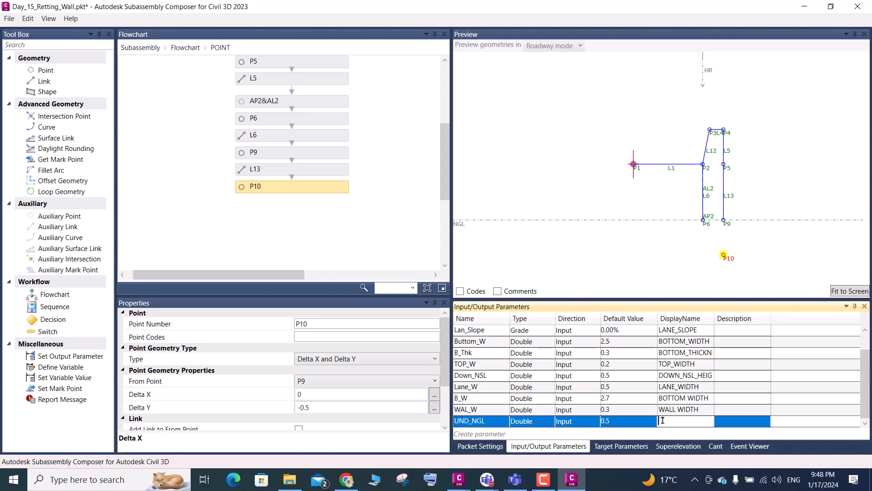
type("U")
type("ER NGL")
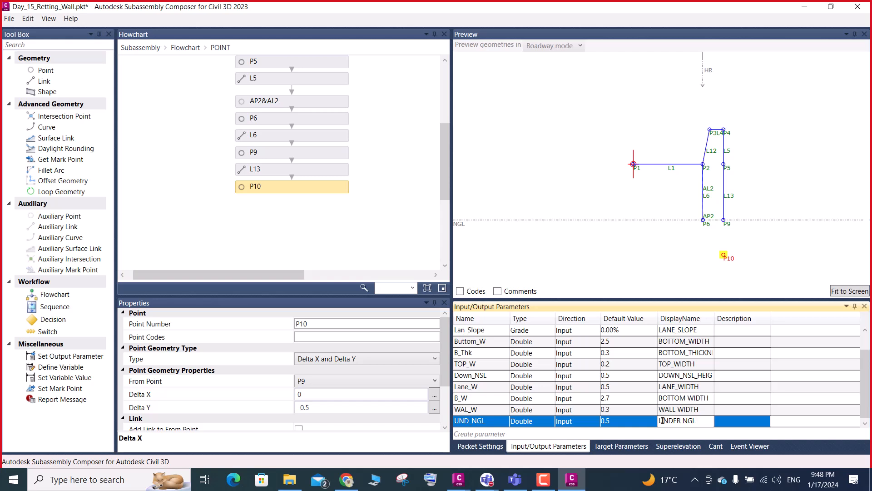
key("Return")
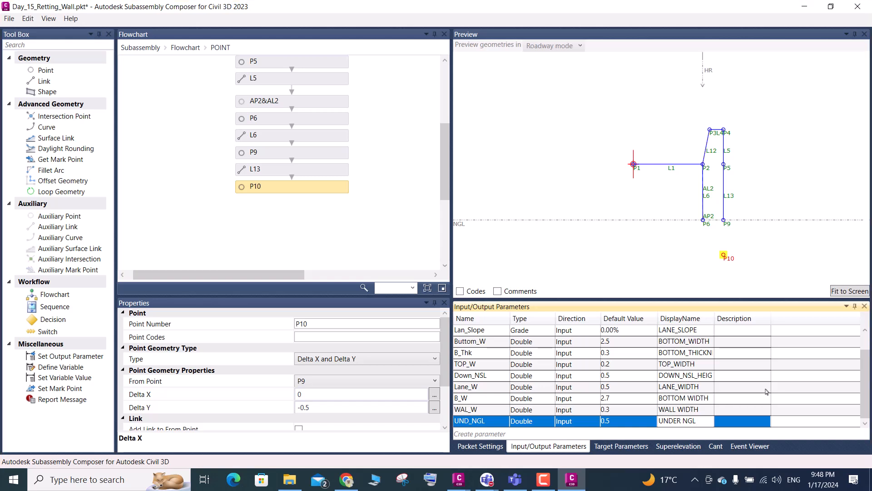
- Copy the UND_NGL parameter name and use it to set P10's Delta Y to -UND_NGL
left_click(484, 420)
left_click(486, 421)
key("ctrl+c")
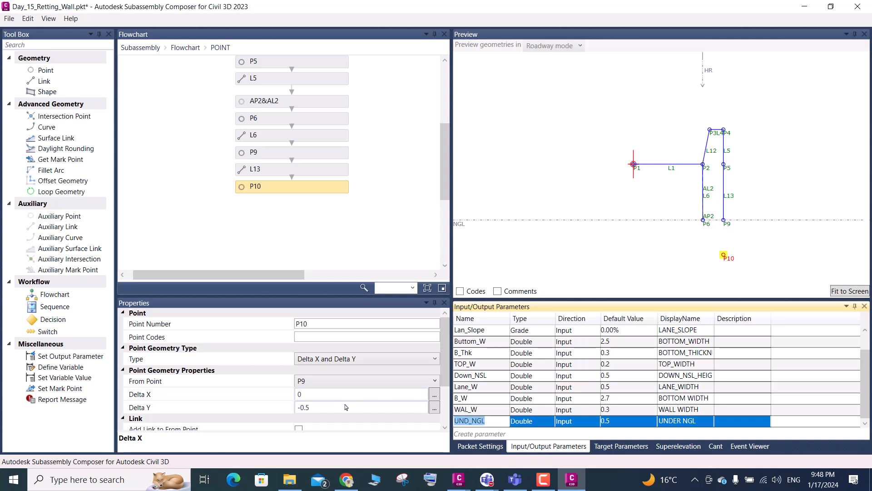
left_click(321, 406)
left_click_drag(321, 405, 302, 406)
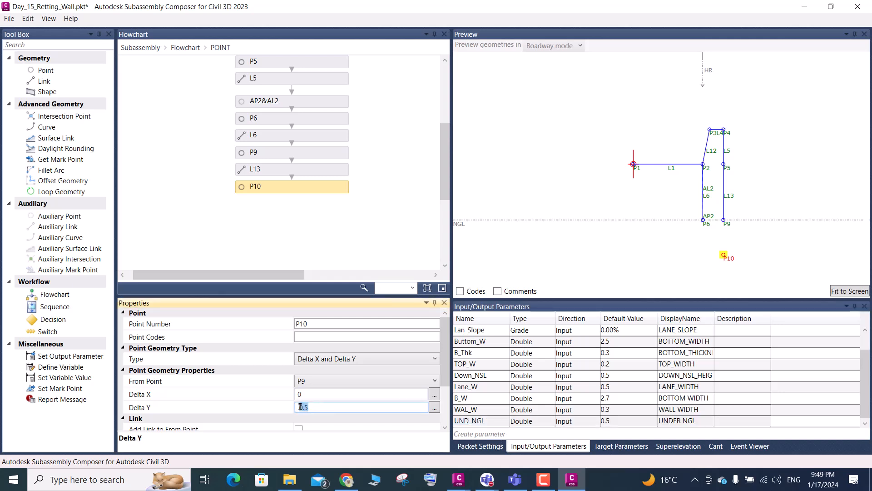
key("ctrl+v")
- Set the UND_NGL default value to 0.2 to test the position of P10
left_click(616, 421)
scroll(618, 422, "up", 1)
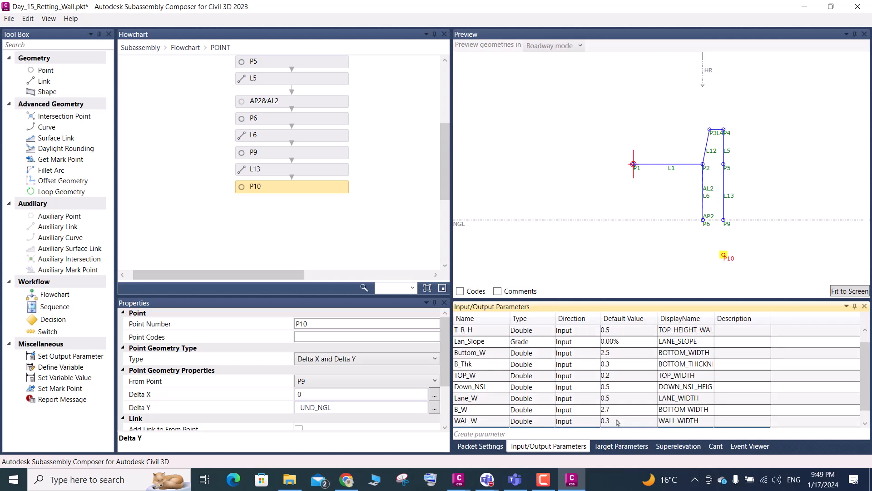
scroll(614, 407, "down", 1)
left_click_drag(618, 422, 599, 422)
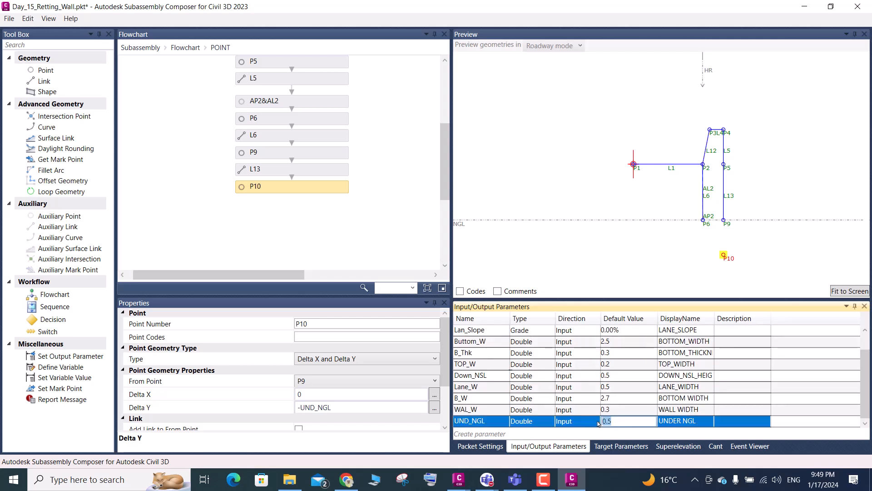
key("BackSpace")
key("Return")
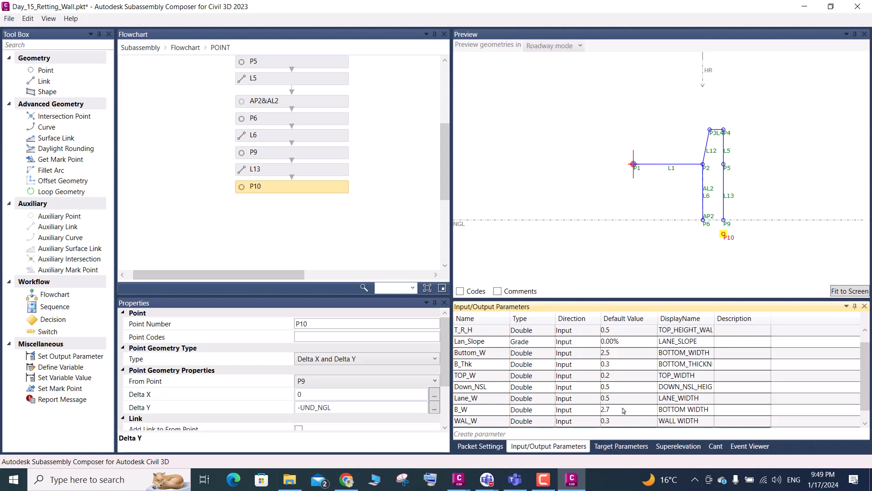
- Set the UND_NGL default value to 0.5 and fit the preview to the screen
scroll(623, 413, "down", 1)
left_click(616, 425)
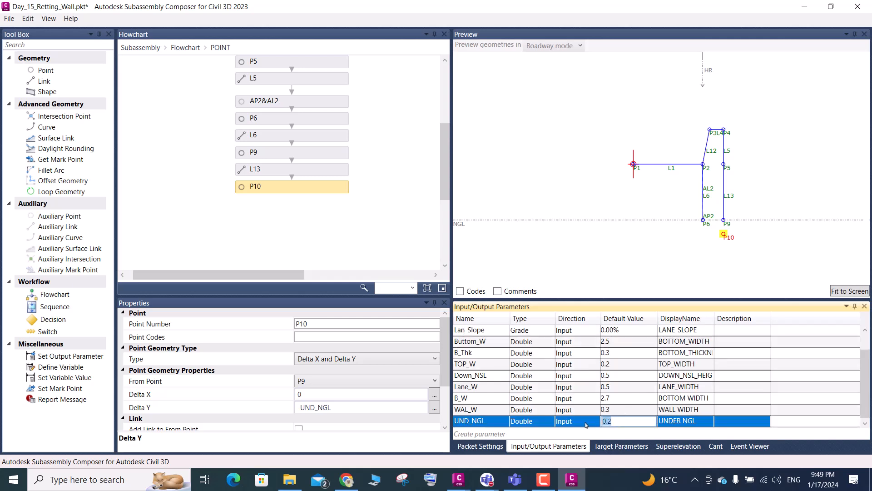
type("0.5")
key("Return")
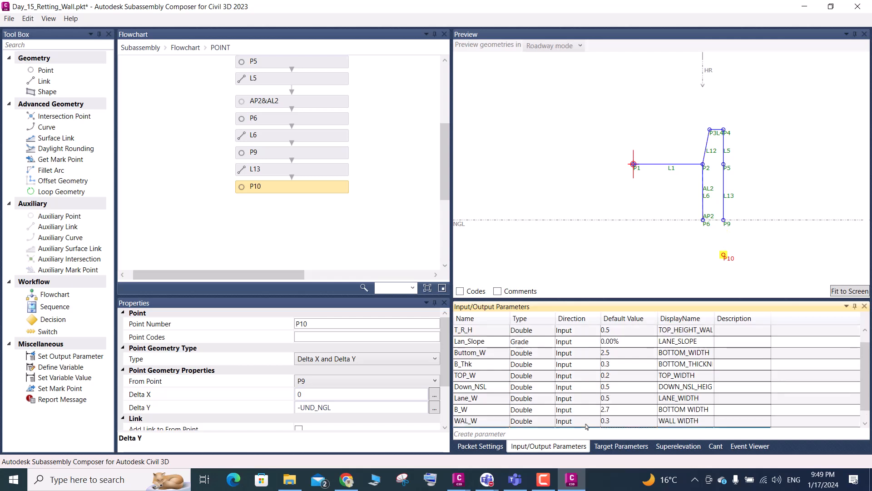
left_click(849, 291)
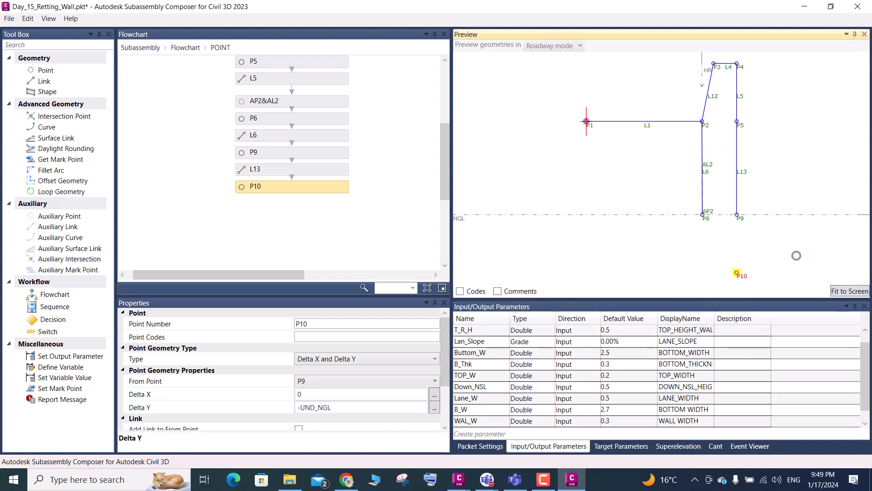
- Check the geometry properties of P9 and P6 on the NGL surface line
left_click(739, 217)
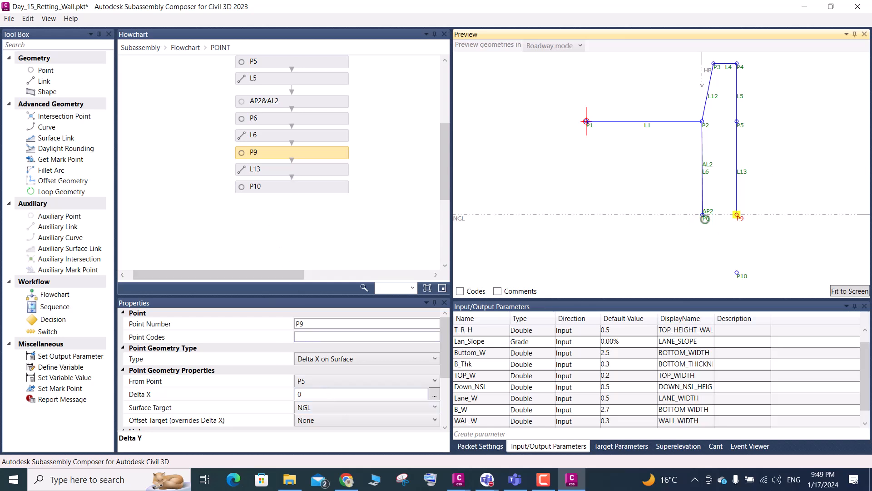
left_click(704, 218)
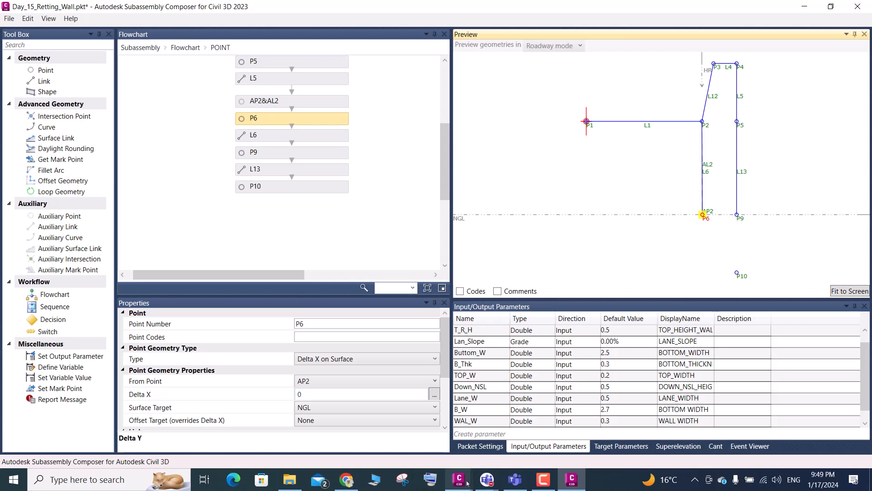
mouse_move(461, 485)
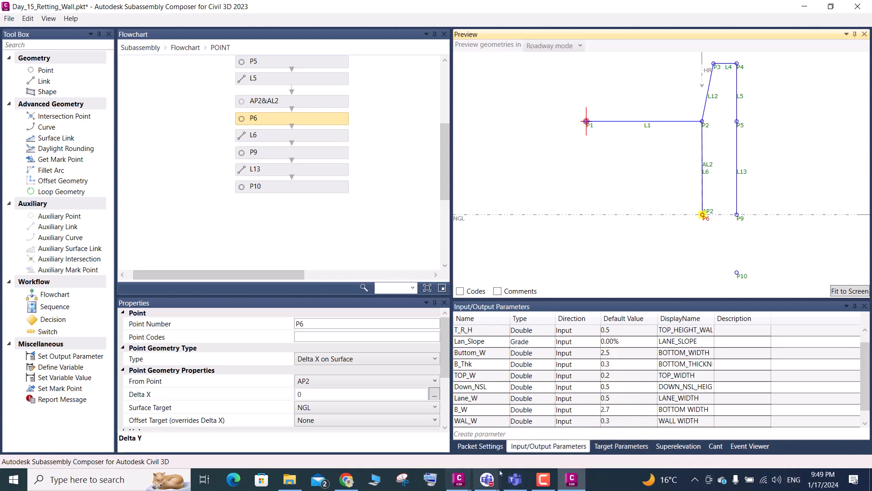
mouse_move(490, 482)
left_click(544, 409)
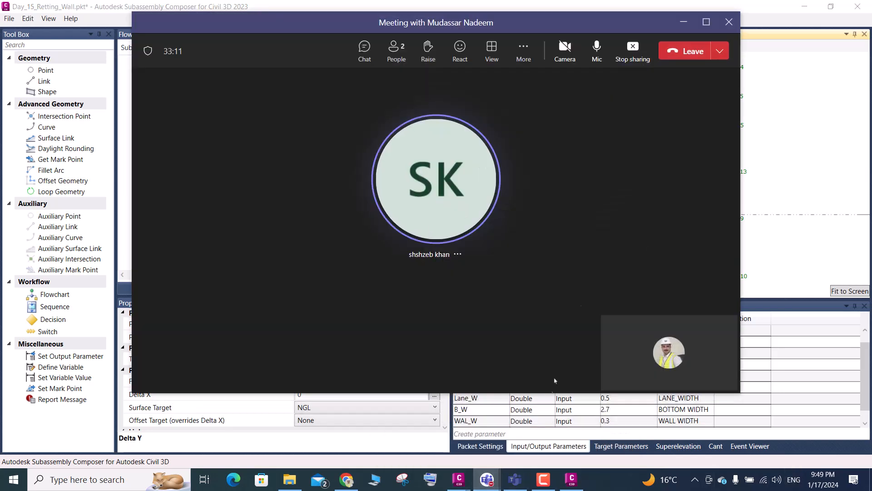
left_click(681, 22)
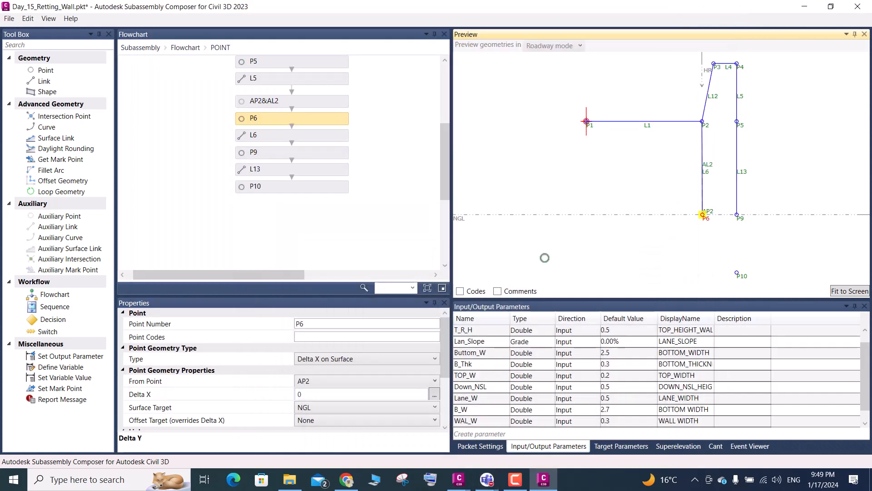
mouse_move(498, 476)
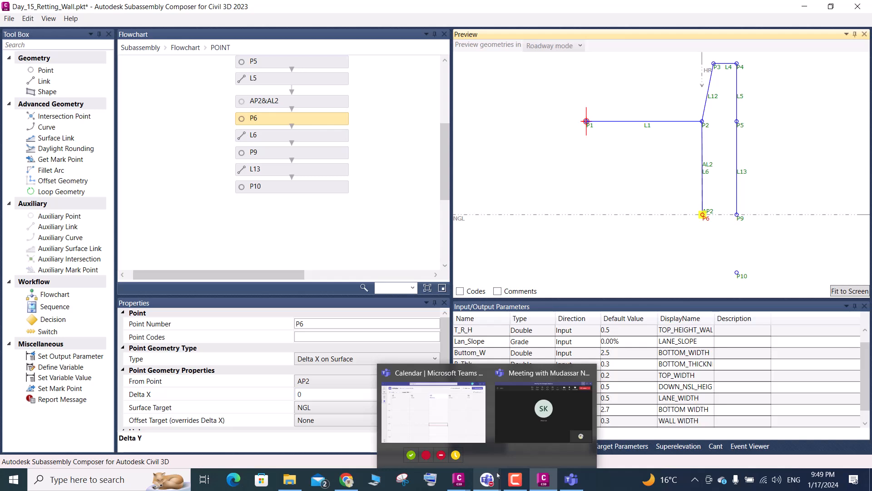
left_click(575, 181)
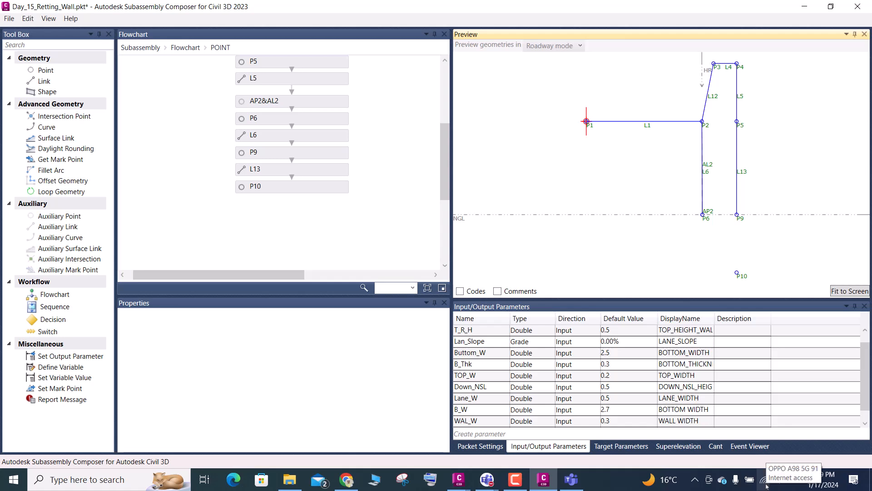
scroll(530, 251, "down", 1)
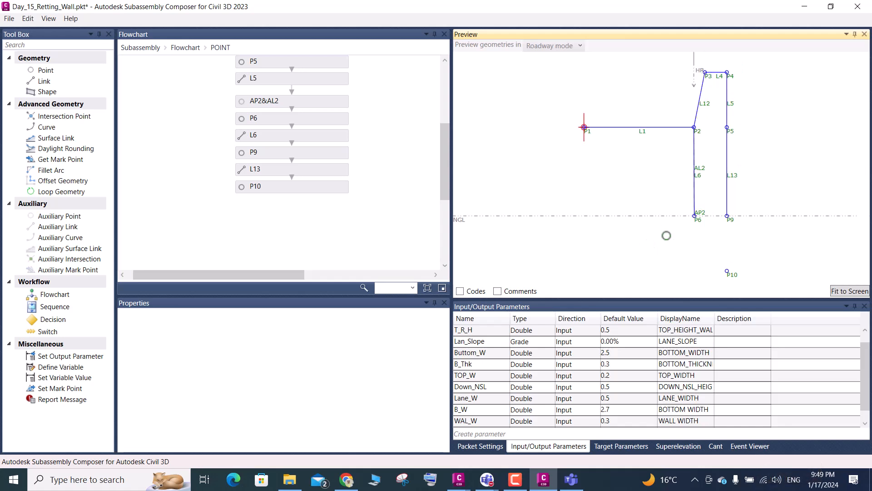
scroll(642, 189, "down", 3)
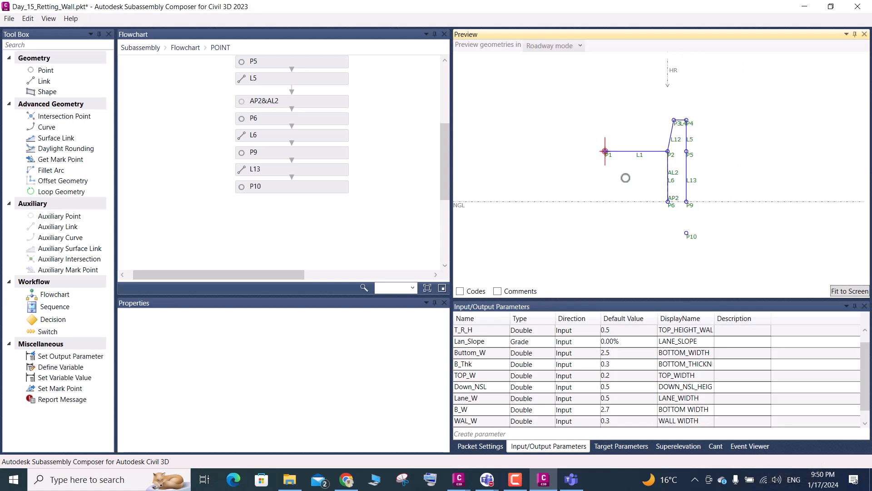
scroll(626, 174, "down", 1)
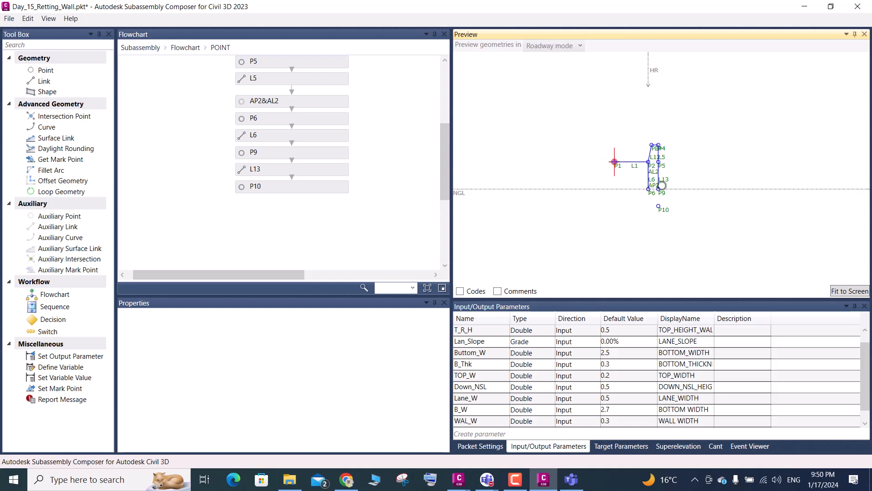
scroll(667, 184, "up", 1)
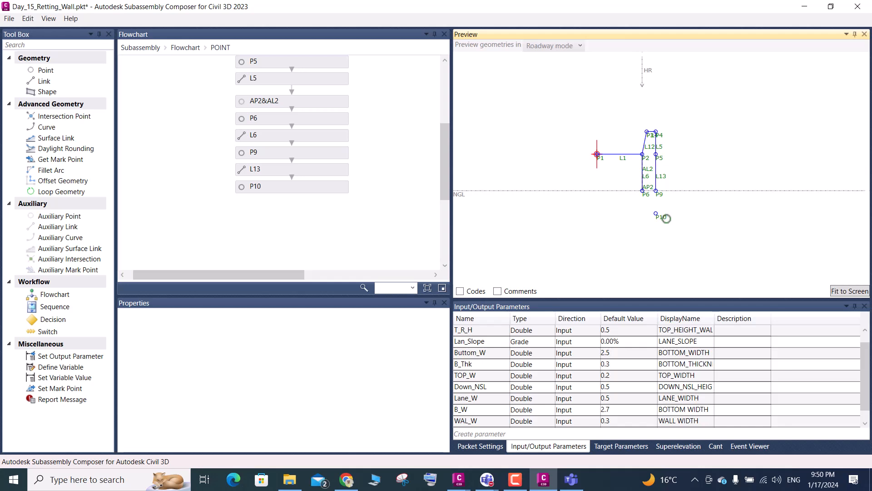
scroll(663, 214, "up", 1)
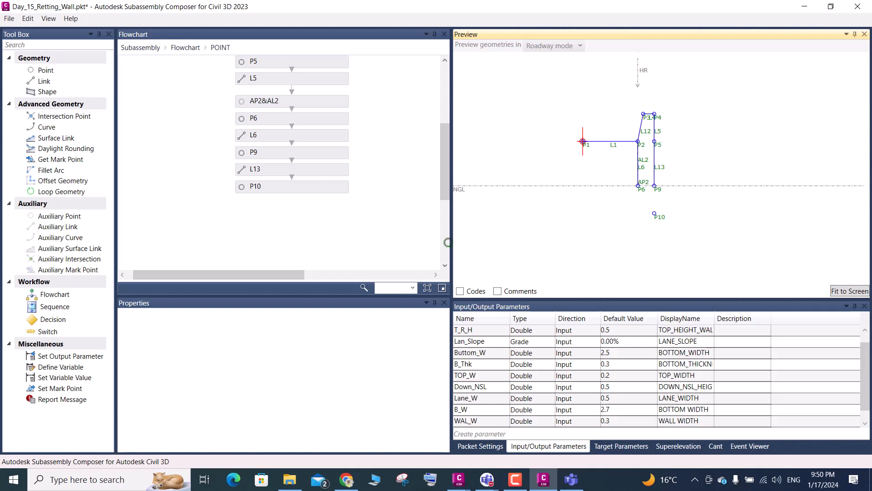
scroll(654, 193, "up", 1)
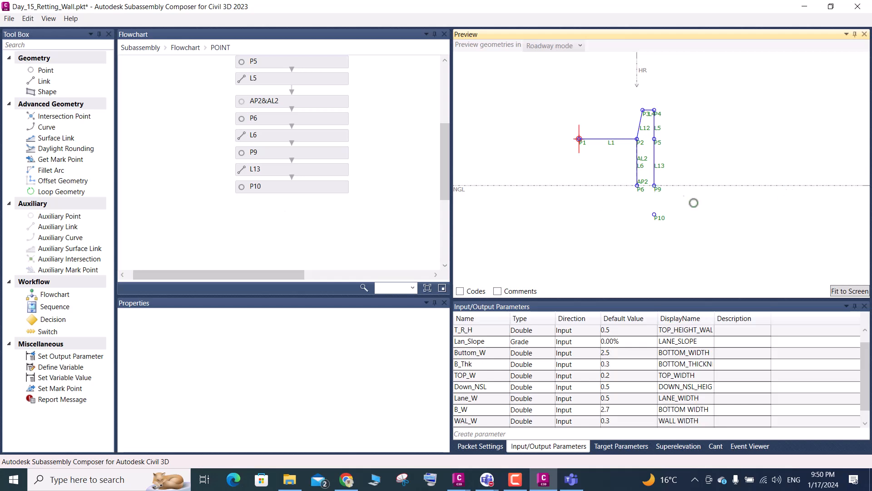
- Add a link from P9 to P10 after point P10 in the POINT flowchart
left_click_drag(43, 81, 294, 205)
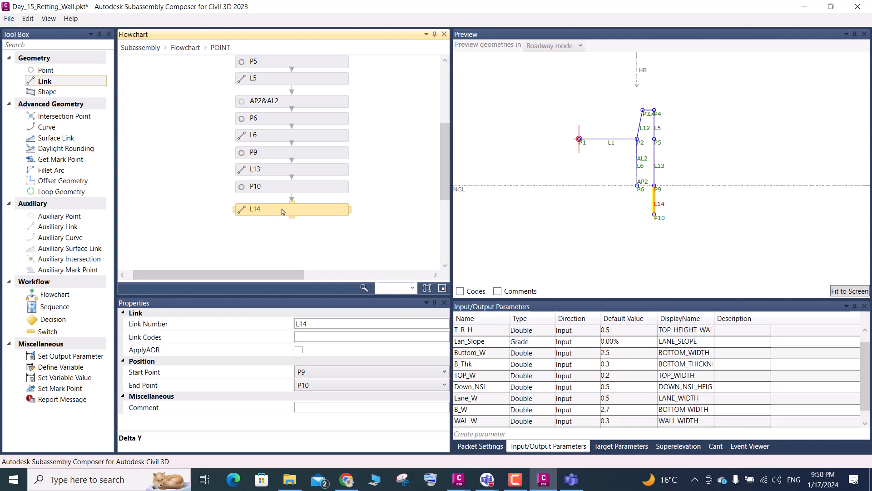
key("Up")
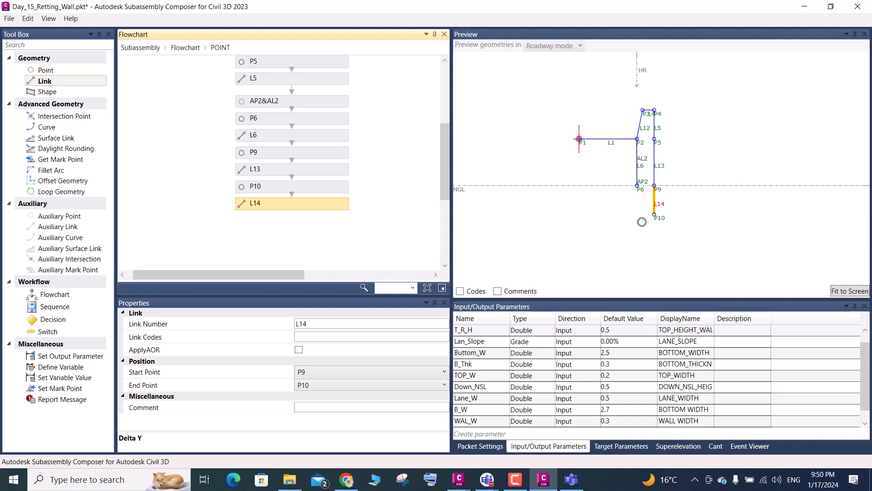
- Add a Delta X and Delta Y point after link L14 and set its From Point to P6
left_click_drag(47, 72, 337, 239)
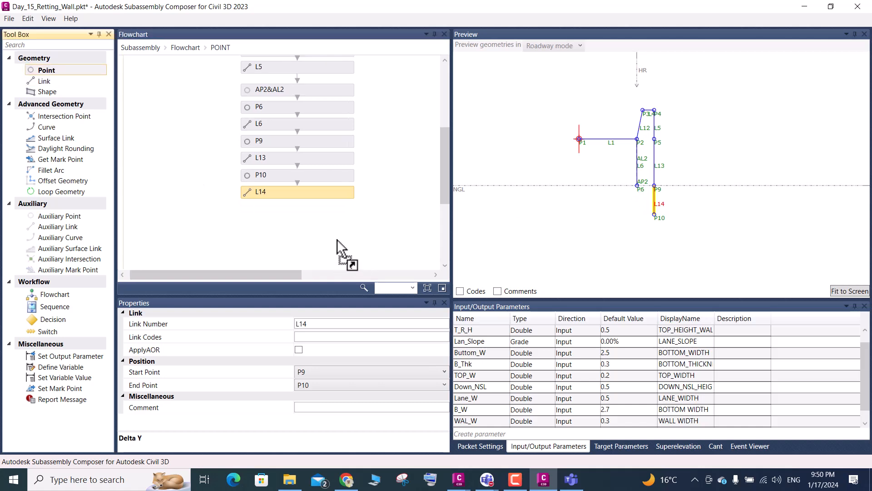
left_click_drag(296, 212, 297, 213)
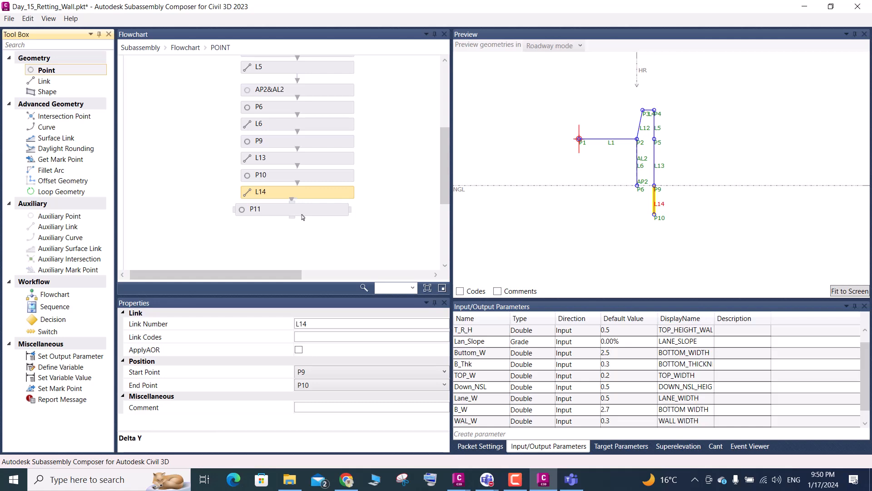
left_click(301, 215)
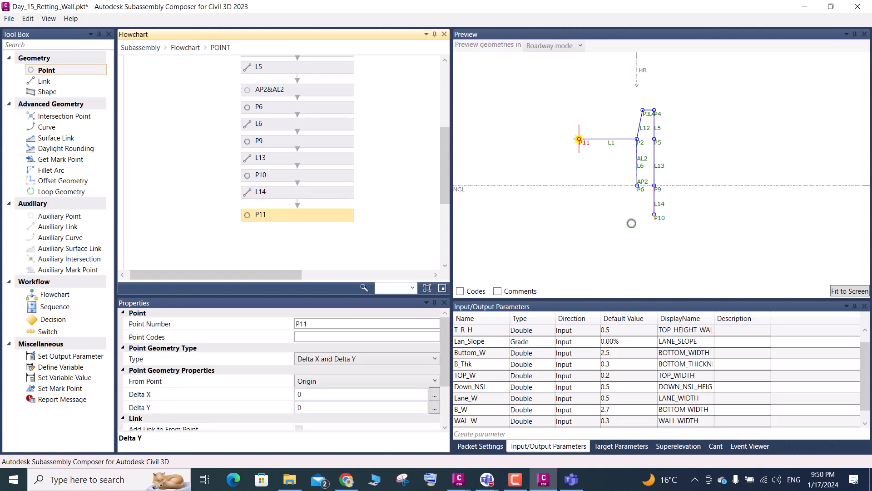
left_click(319, 387)
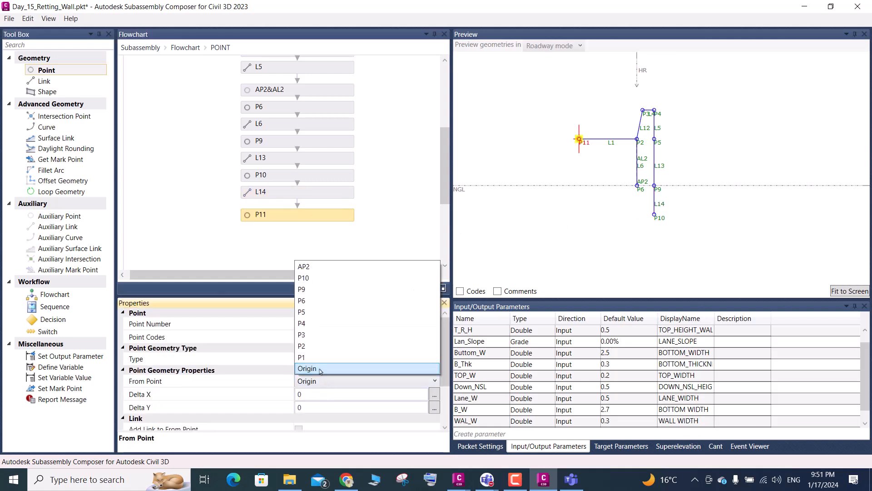
left_click(305, 303)
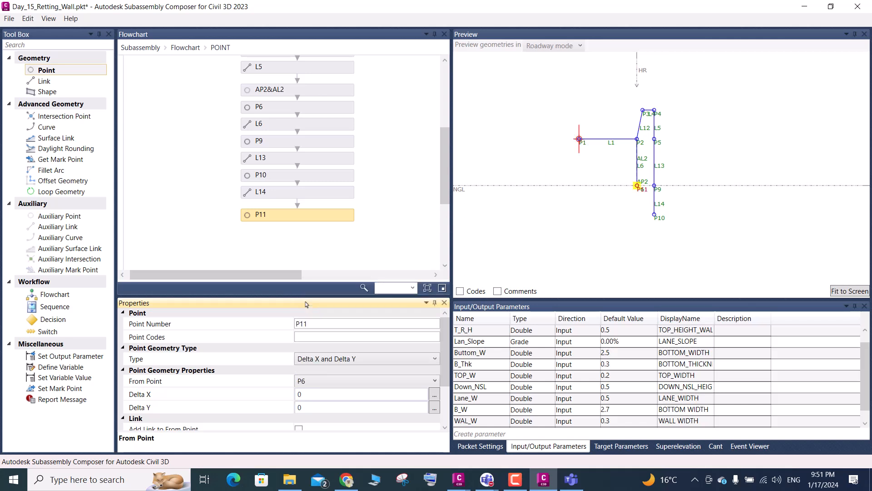
- Copy the UND_NGL parameter name, set P11's Delta Y to -UND_NGL and fit the preview to the screen
left_click(482, 423)
scroll(483, 423, "down", 1)
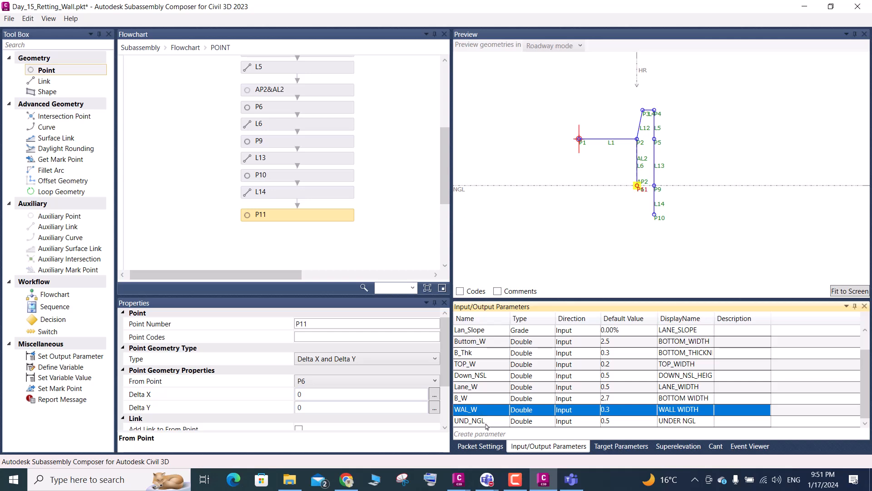
left_click(486, 422)
left_click(486, 422)
key("ctrl+c")
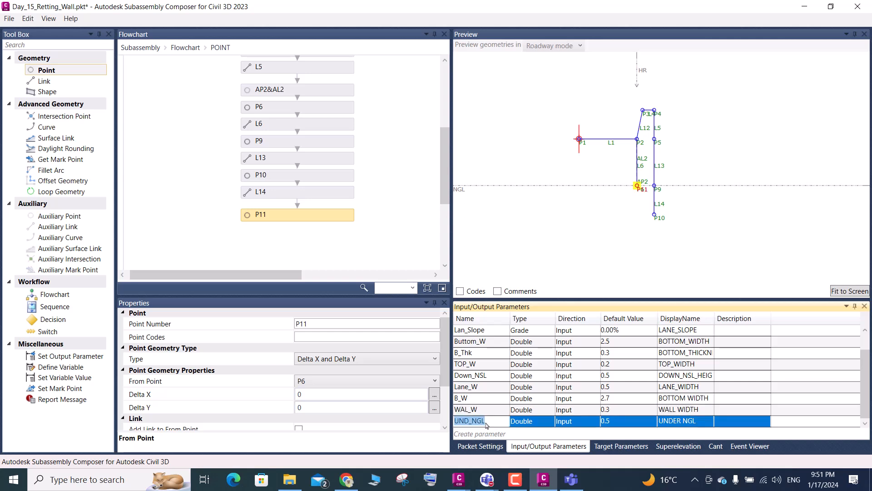
left_click(311, 408)
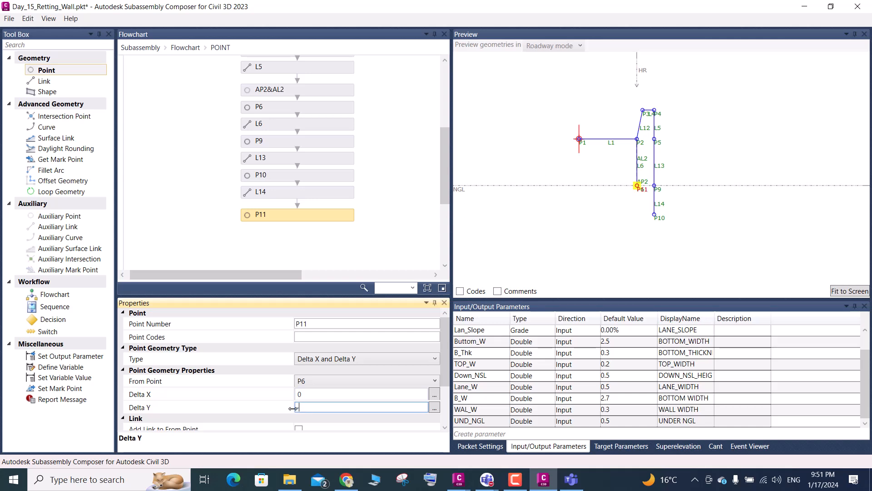
type("-")
key("ctrl+v")
left_click(823, 287)
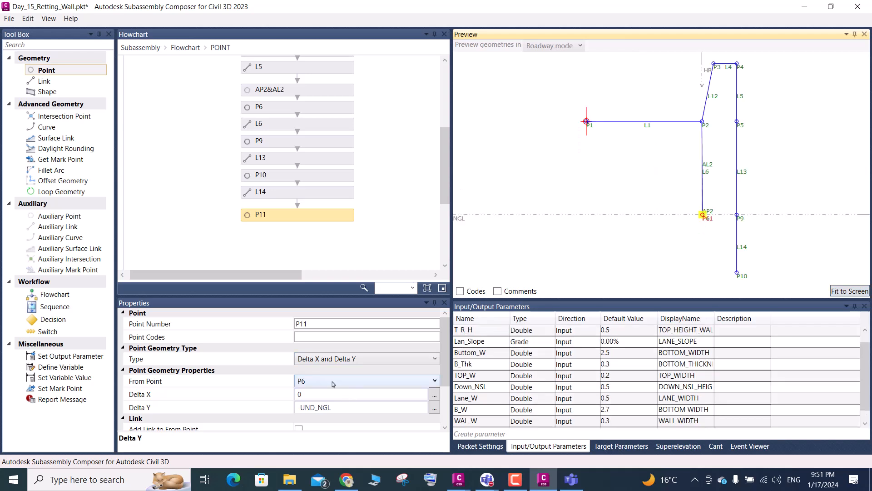
- Inspect P11's position in the preview and delete the point from the flowchart
scroll(600, 220, "down", 2)
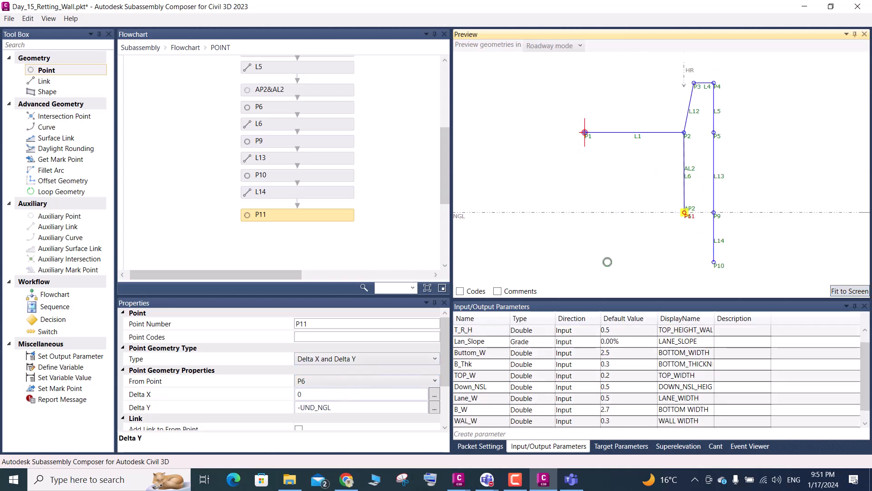
scroll(543, 378, "down", 1)
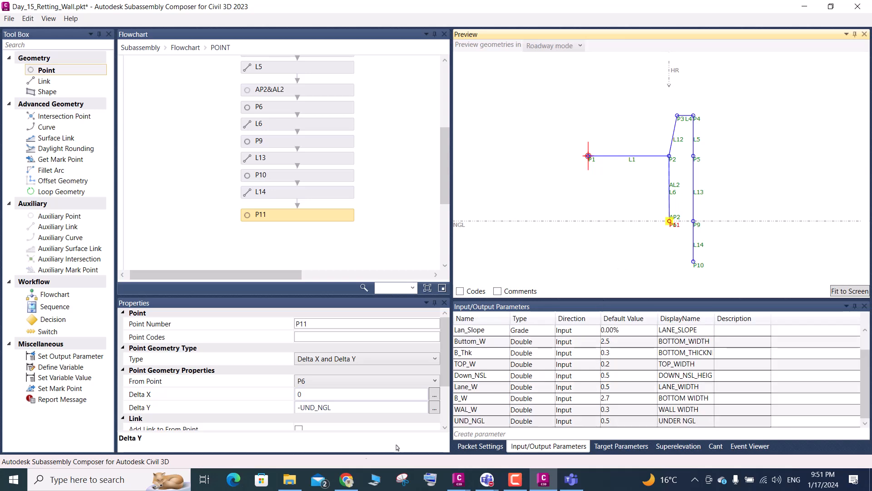
scroll(314, 380, "down", 2)
scroll(187, 357, "up", 2)
scroll(672, 225, "up", 4)
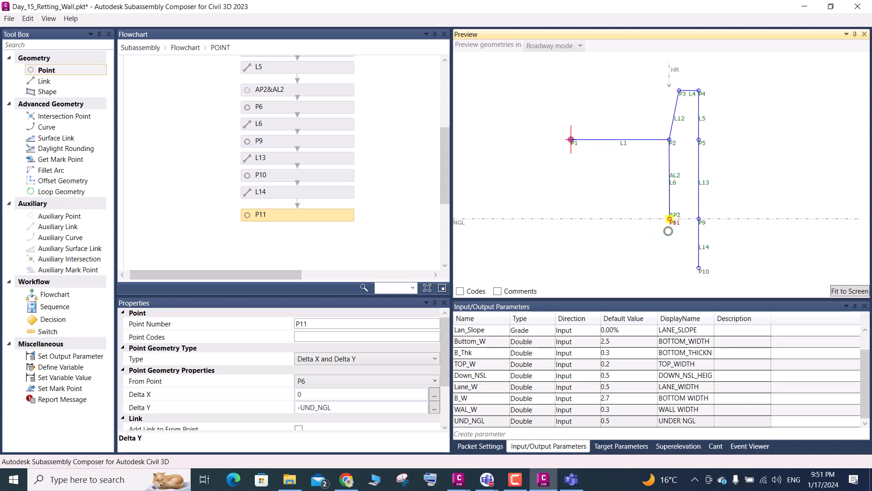
left_click(311, 221)
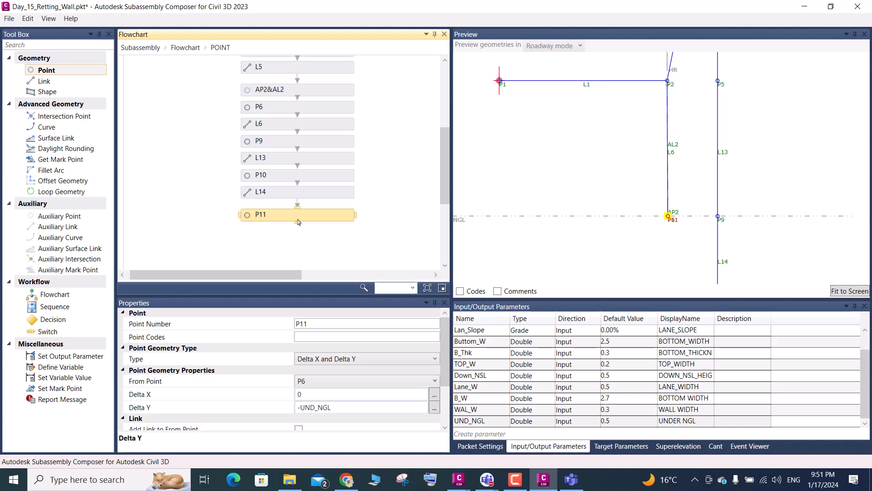
key("Delete")
- Select point P6 on the NGL surface line and set its From Point to P2
scroll(672, 222, "up", 1)
scroll(672, 223, "up", 3)
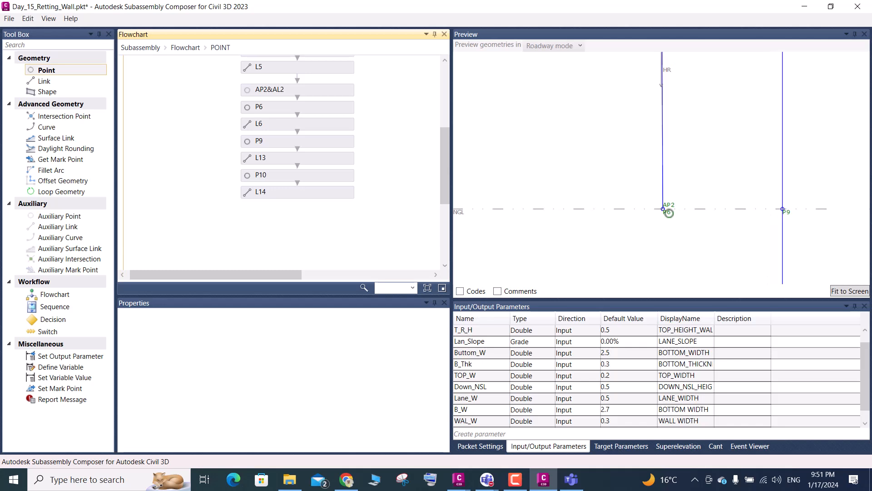
scroll(670, 222, "down", 2)
left_click(669, 219)
left_click(670, 219)
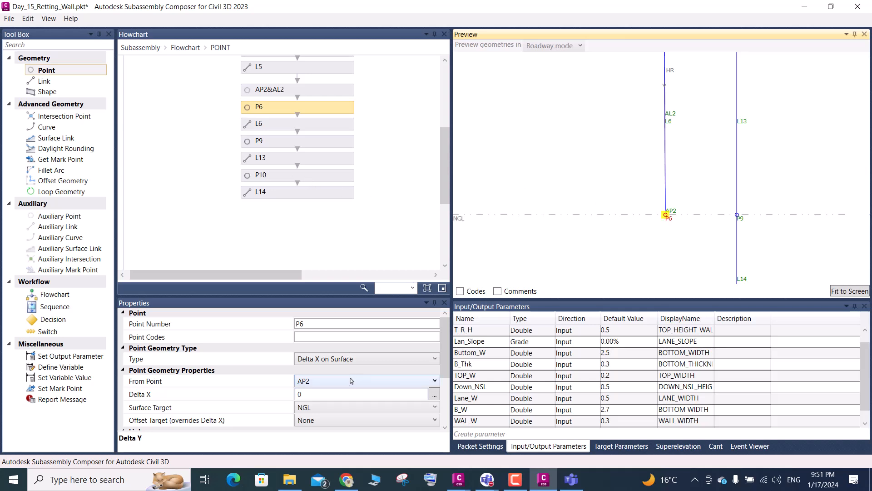
scroll(591, 202, "down", 3)
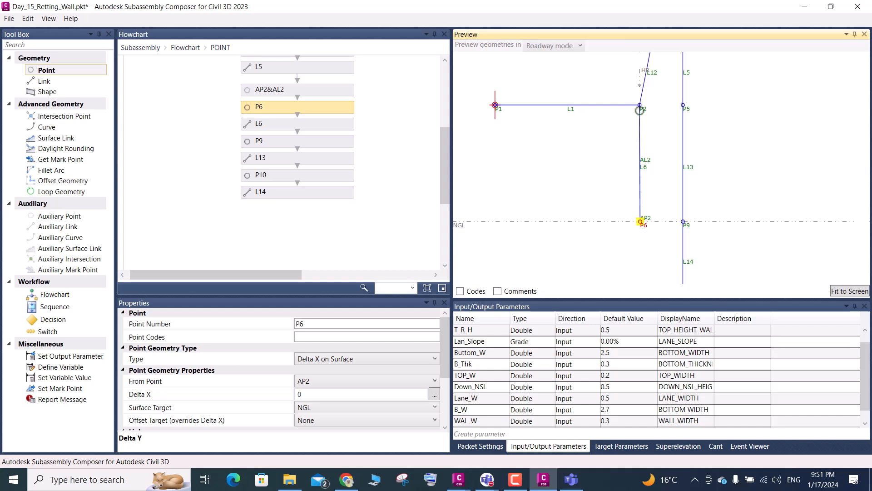
scroll(638, 136, "down", 3)
scroll(646, 207, "up", 1)
scroll(645, 208, "up", 2)
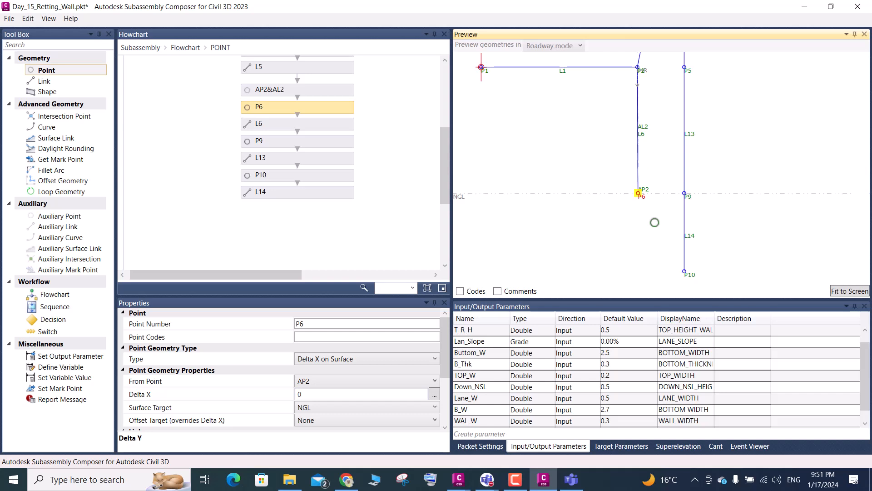
scroll(598, 322, "down", 1)
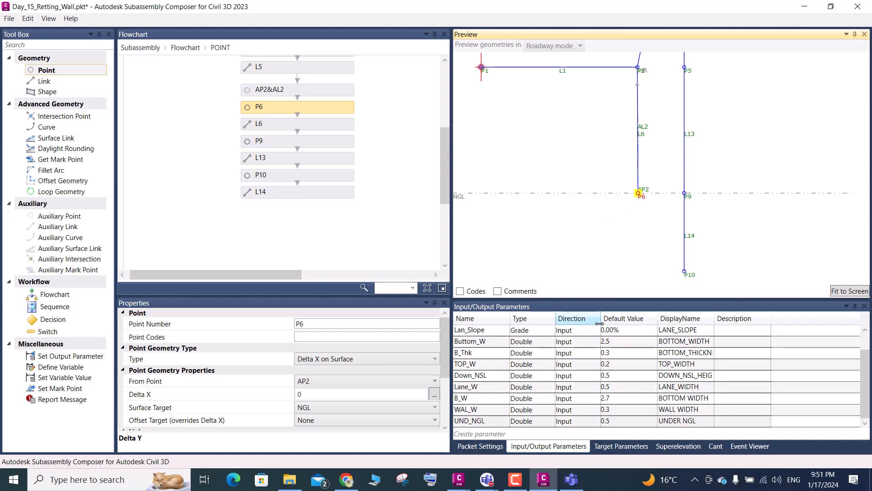
scroll(643, 177, "down", 3)
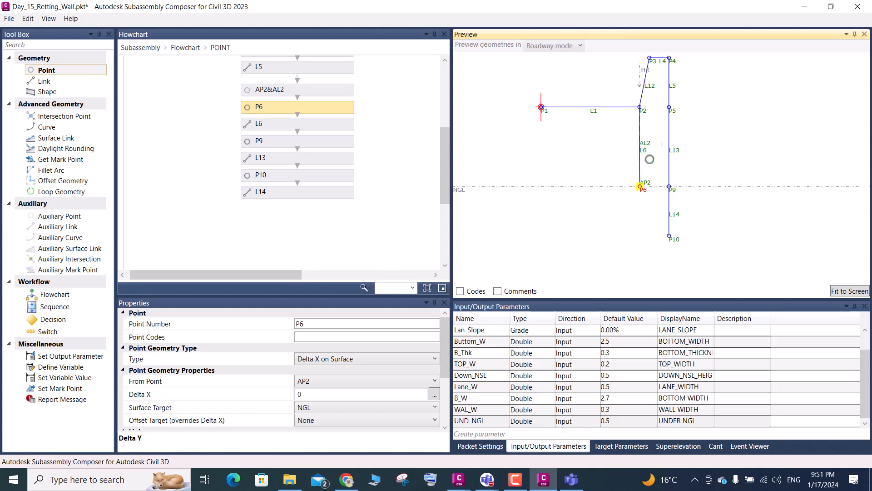
scroll(641, 116, "up", 1)
left_click(320, 386)
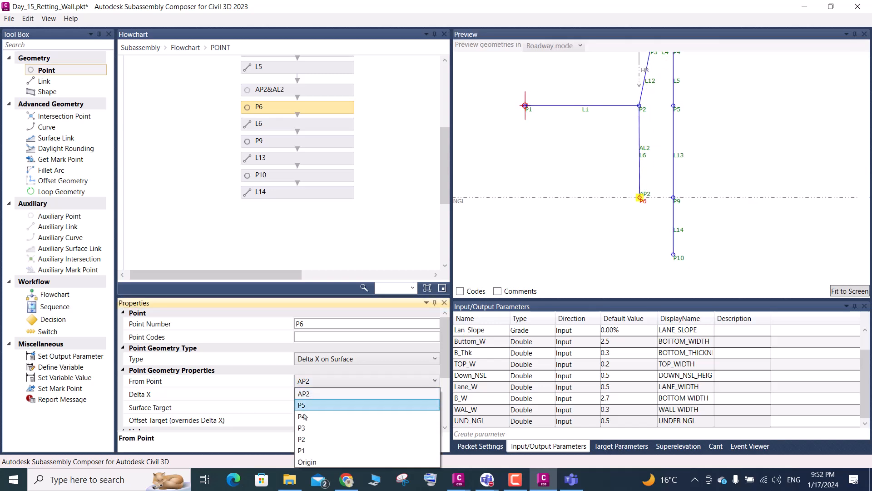
left_click(305, 442)
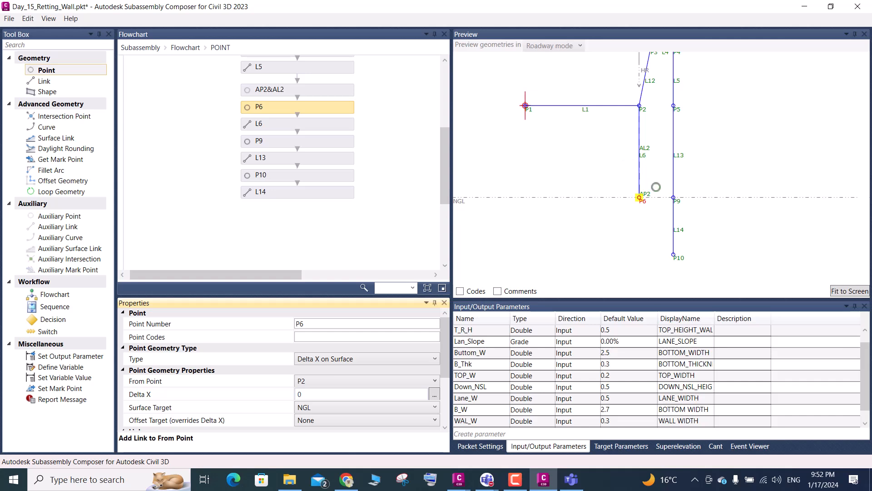
scroll(642, 188, "up", 1)
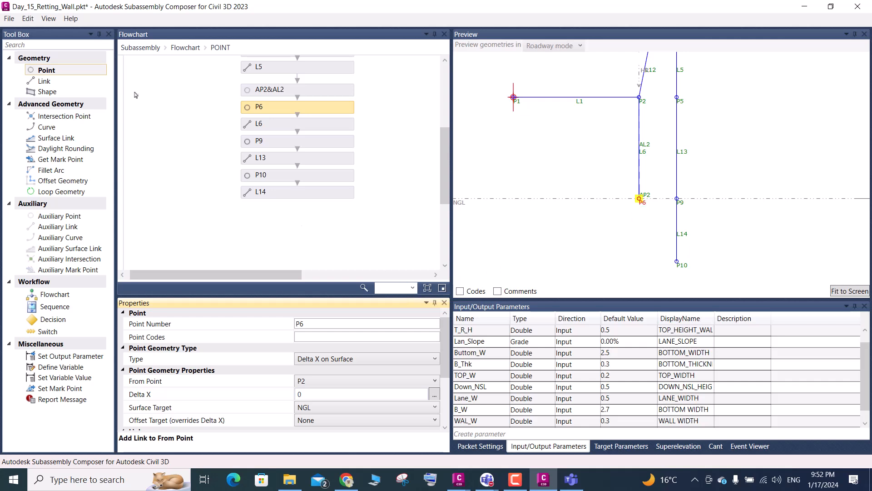
- Add a new Delta X and Delta Y point after link L14, starting from P6
left_click_drag(48, 73, 304, 217)
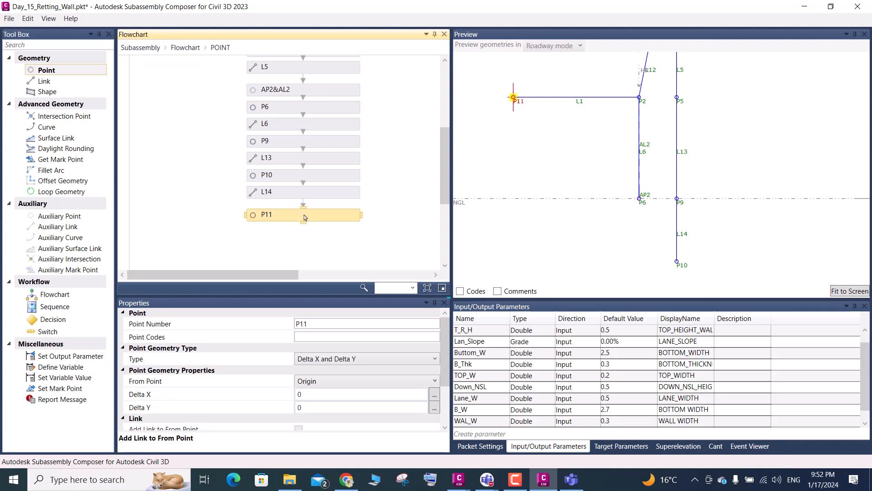
left_click(327, 381)
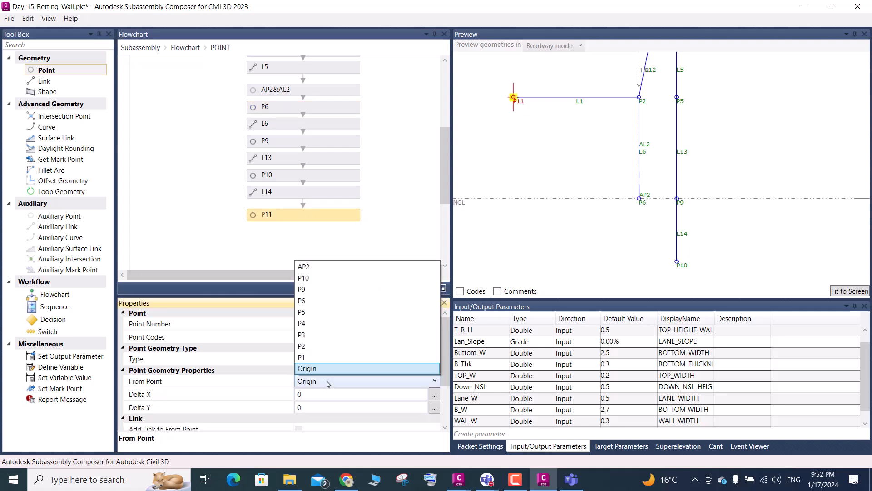
left_click(300, 305)
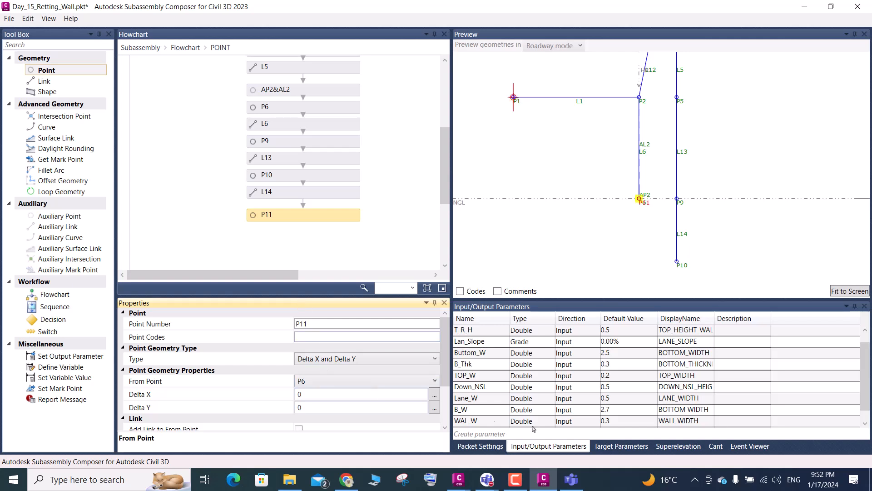
scroll(551, 401, "down", 1)
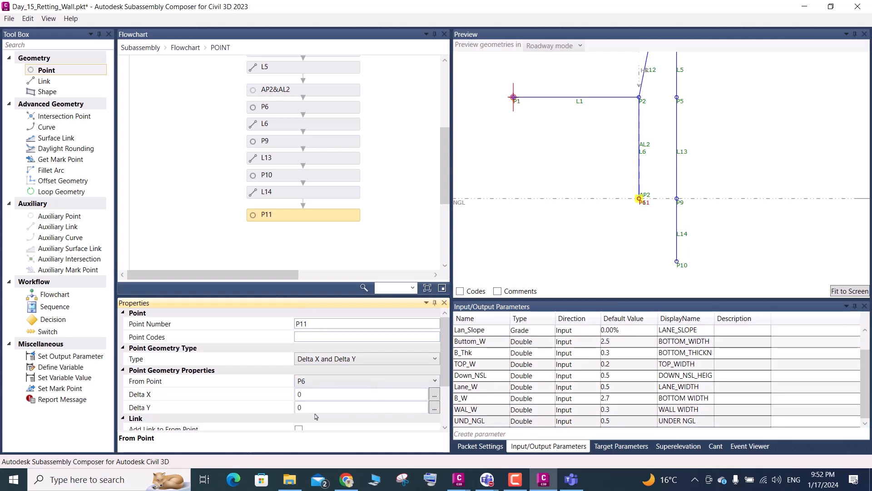
- Copy the UND_NGL parameter name and set P11's Delta Y to -UND_NGL
left_click(490, 421)
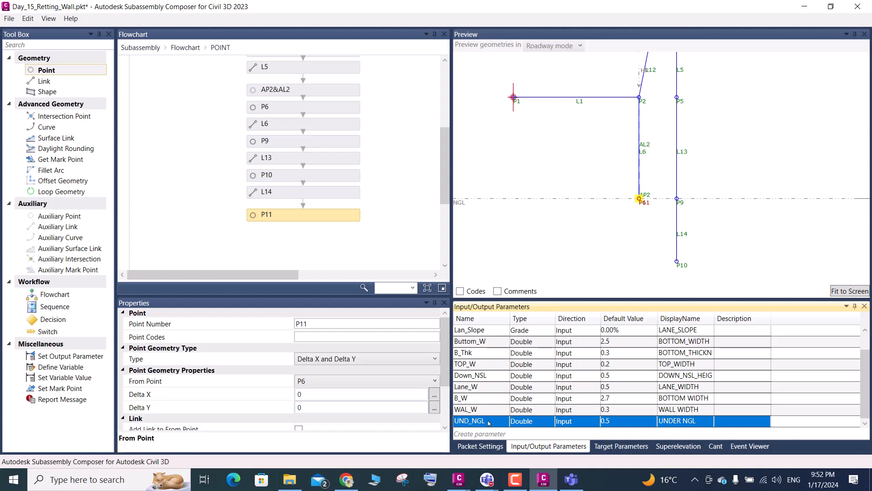
left_click(487, 420)
key("ctrl+c")
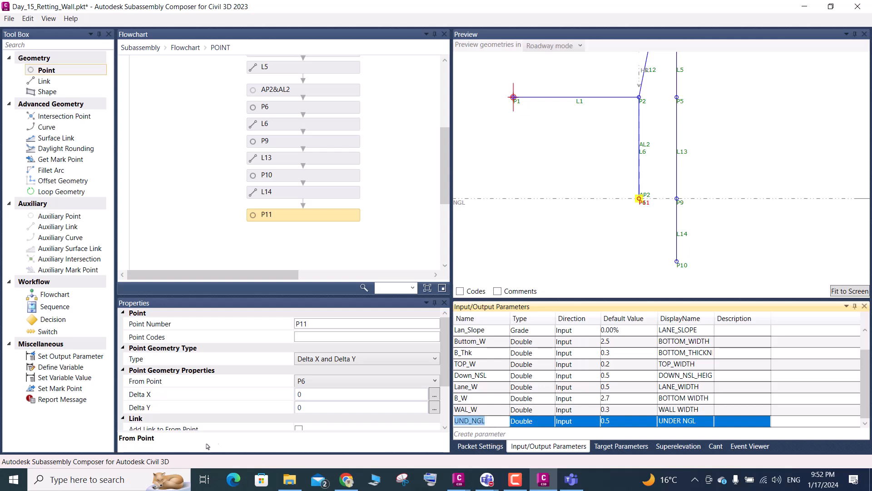
left_click(305, 408)
left_click_drag(305, 408, 287, 410)
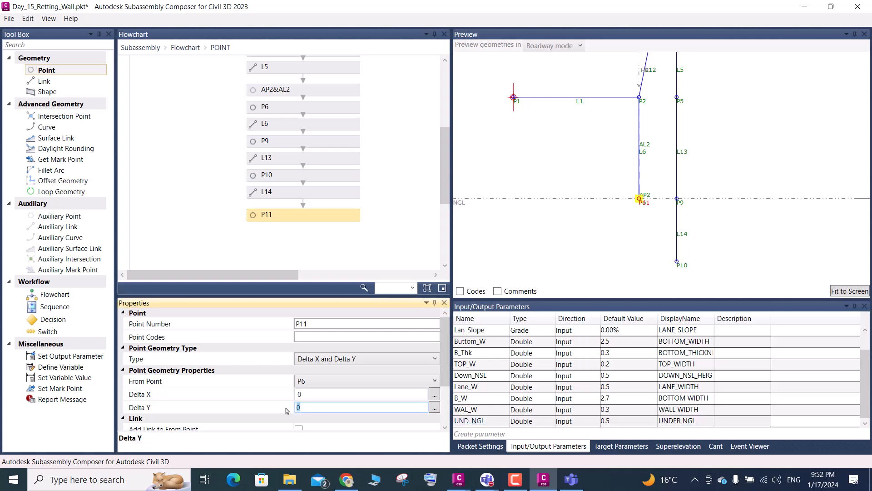
type("-")
key("ctrl+v")
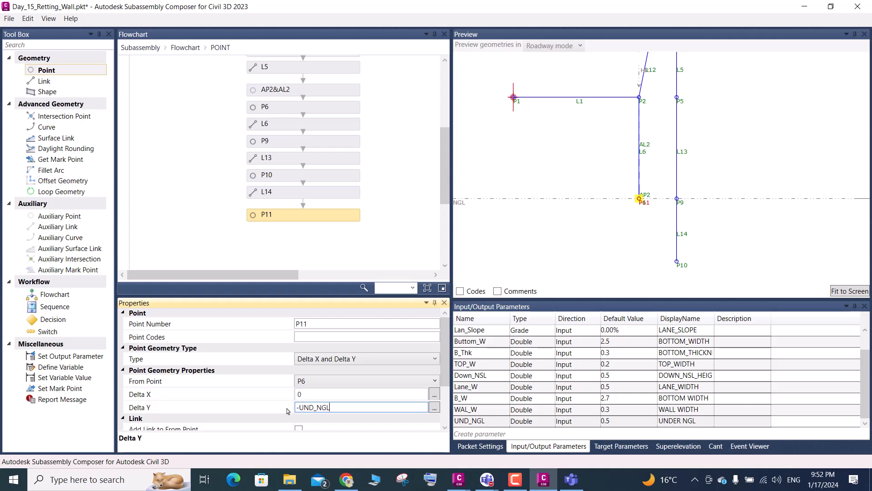
left_click(318, 395)
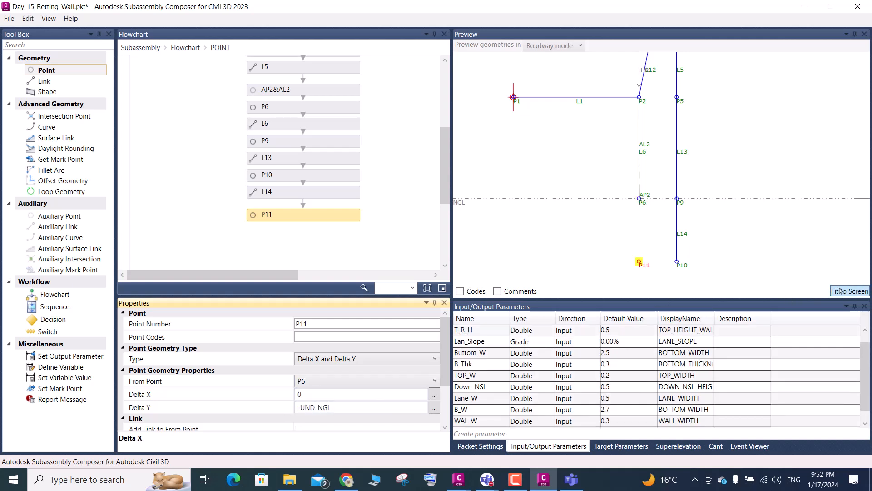
- Add a link from P11 to its From Point and fit the preview to the screen
scroll(308, 337, "down", 2)
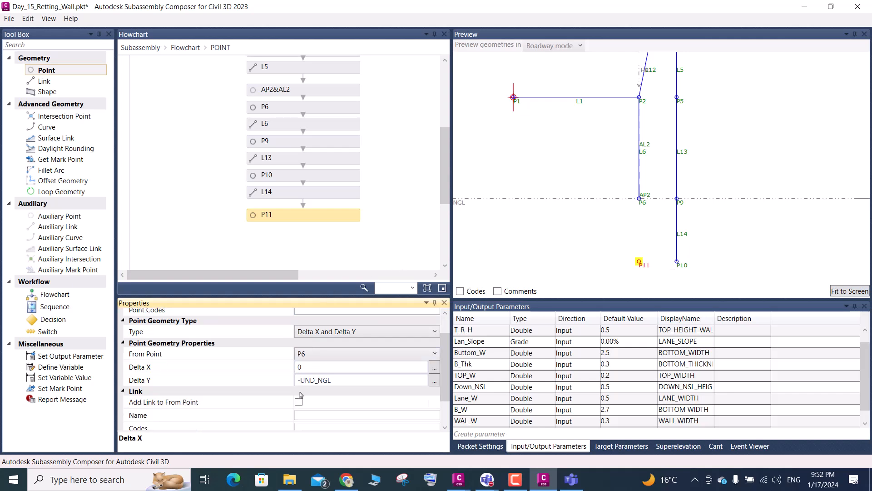
left_click(298, 402)
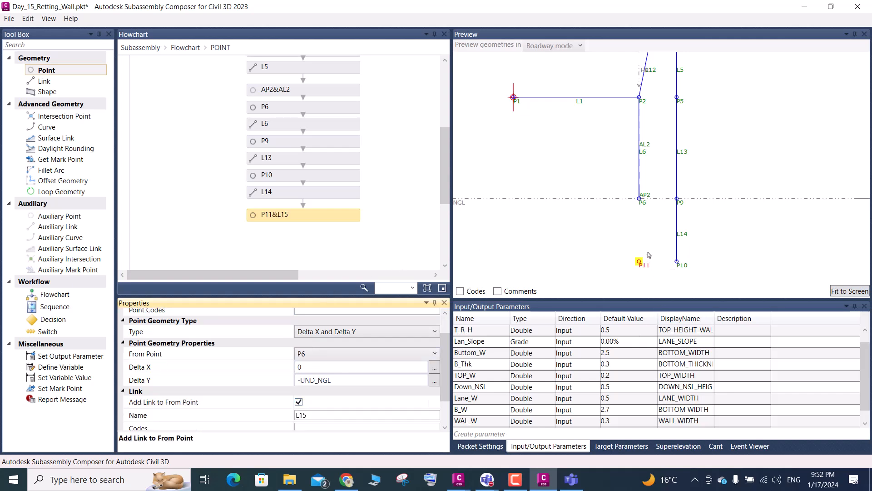
left_click(850, 291)
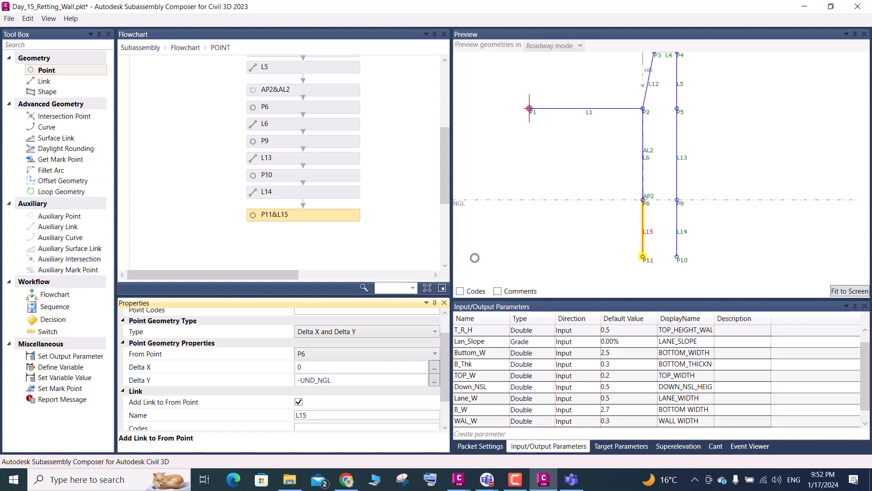
scroll(665, 242, "down", 3)
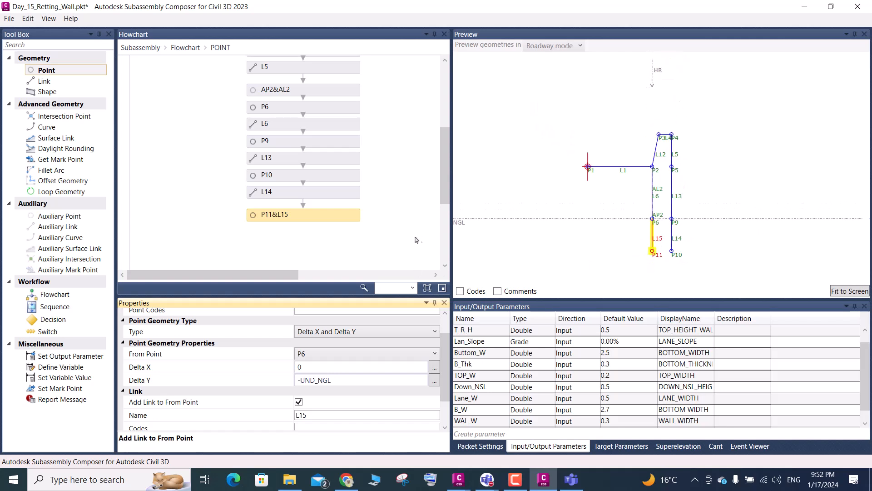
scroll(655, 255, "up", 1)
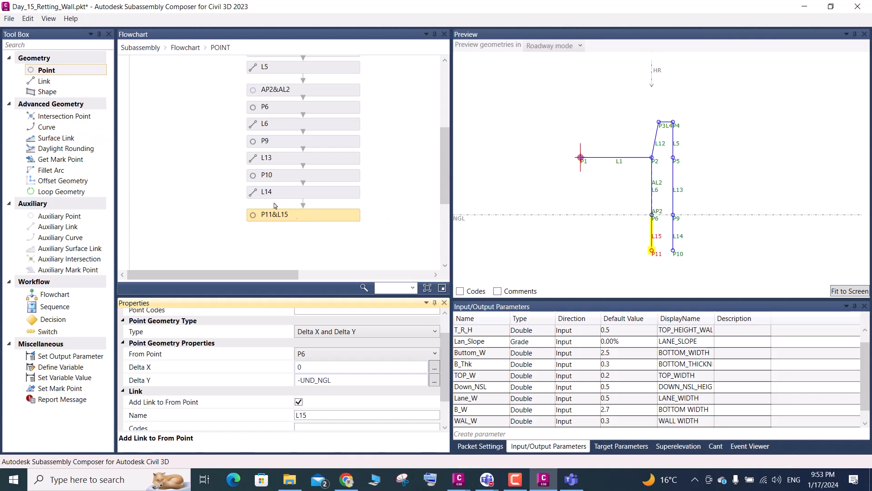
- Add a linked Delta X and Delta Y point after P11&L15, starting from P11, with a Delta X of -2.2
left_click(305, 220)
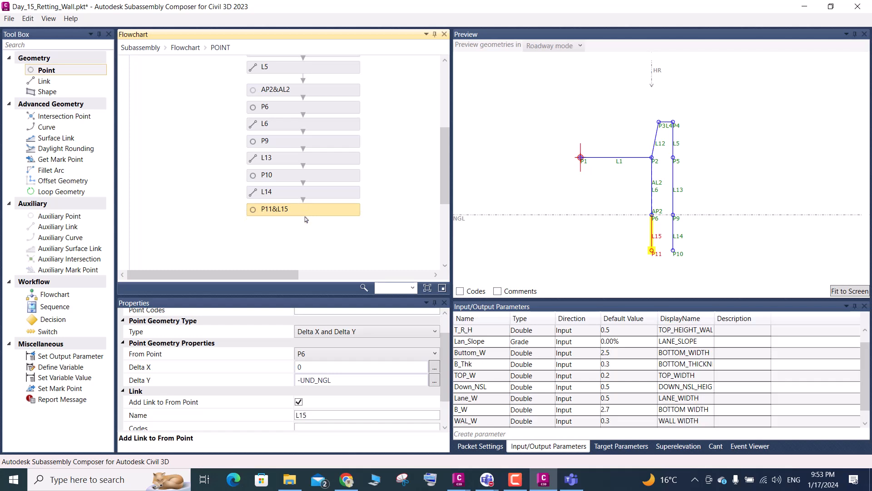
left_click_drag(56, 72, 303, 237)
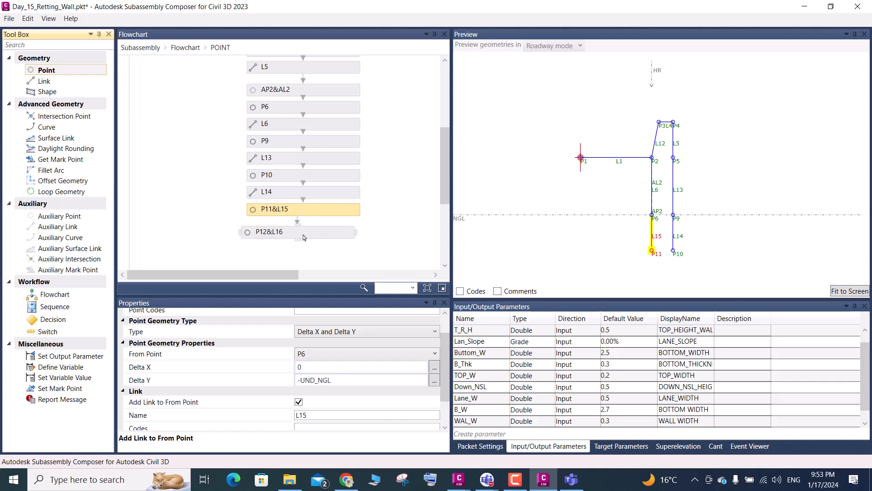
left_click(304, 237)
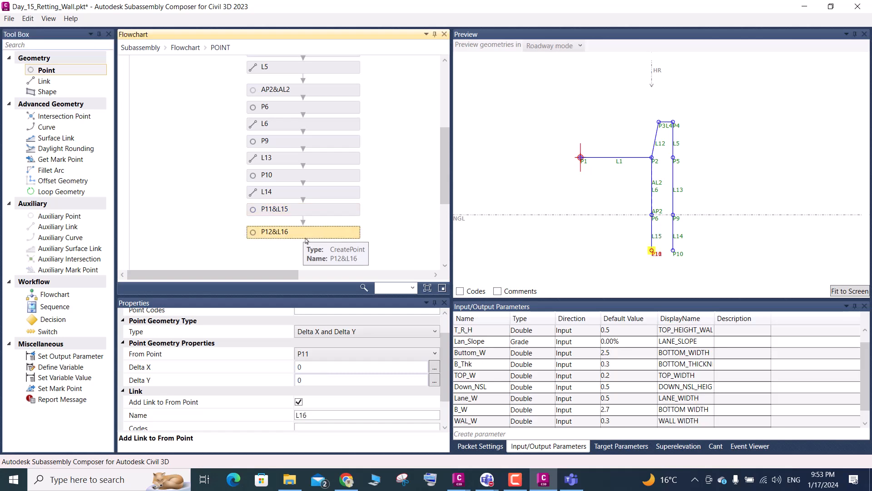
scroll(318, 350, "down", 1)
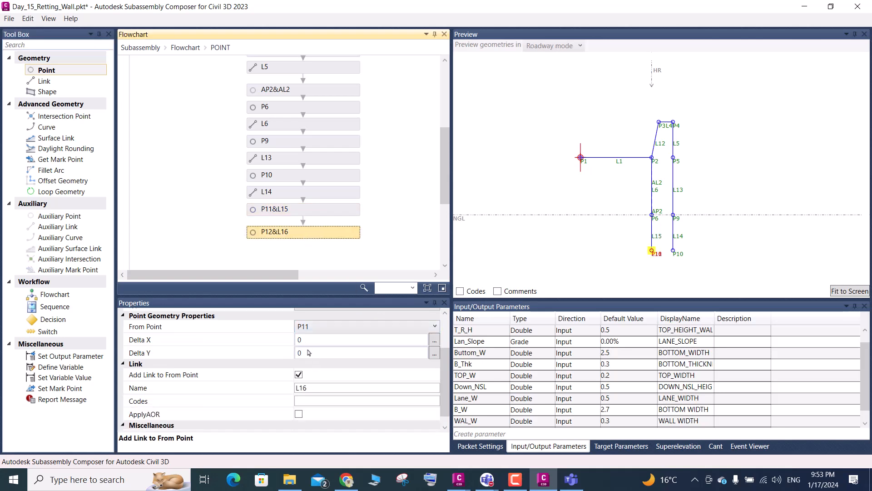
left_click(310, 350)
left_click(308, 341)
left_click_drag(307, 342, 291, 344)
type("-")
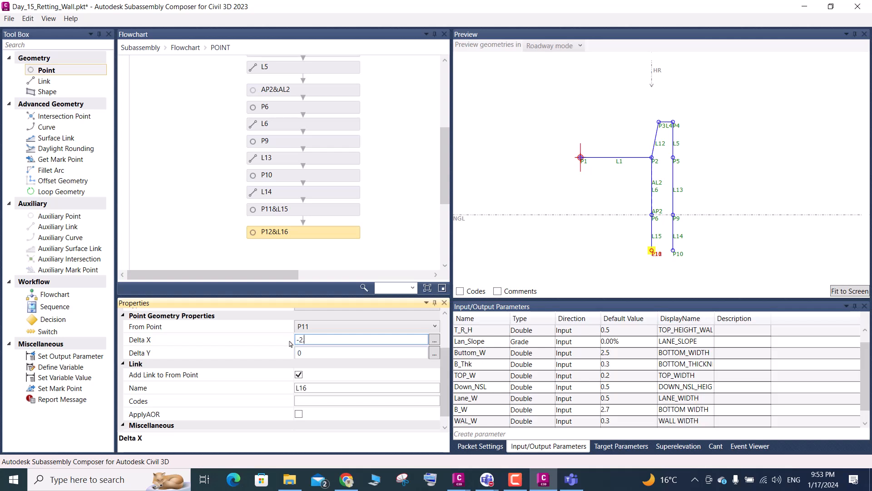
type("2.2")
key("Return")
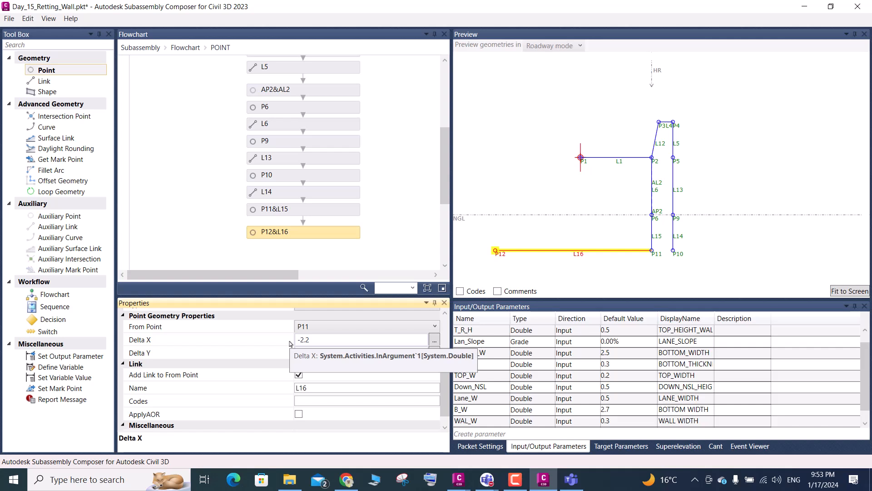
- Create a Double input parameter named BOT_FOUN below UND_NGL
scroll(550, 381, "down", 1)
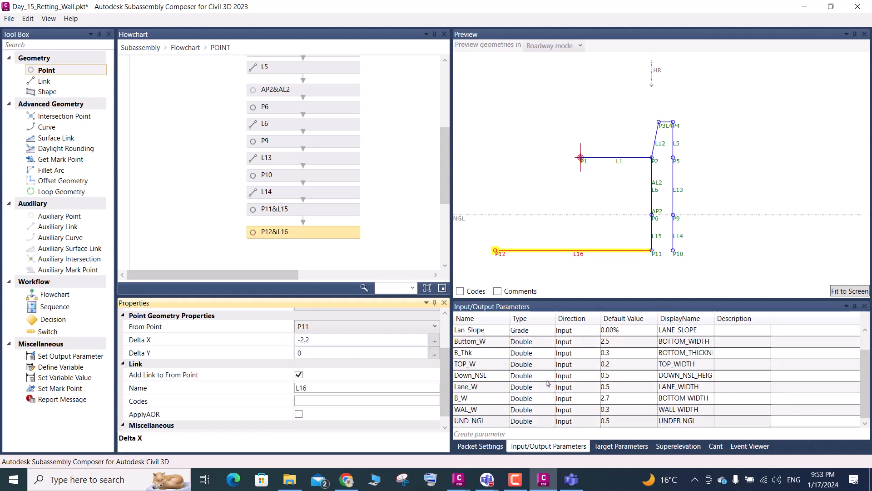
left_click(484, 433)
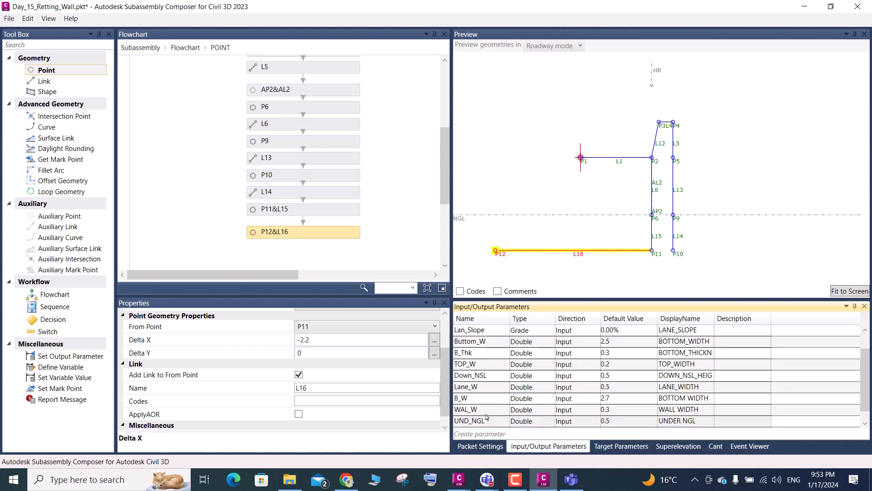
left_click(495, 432)
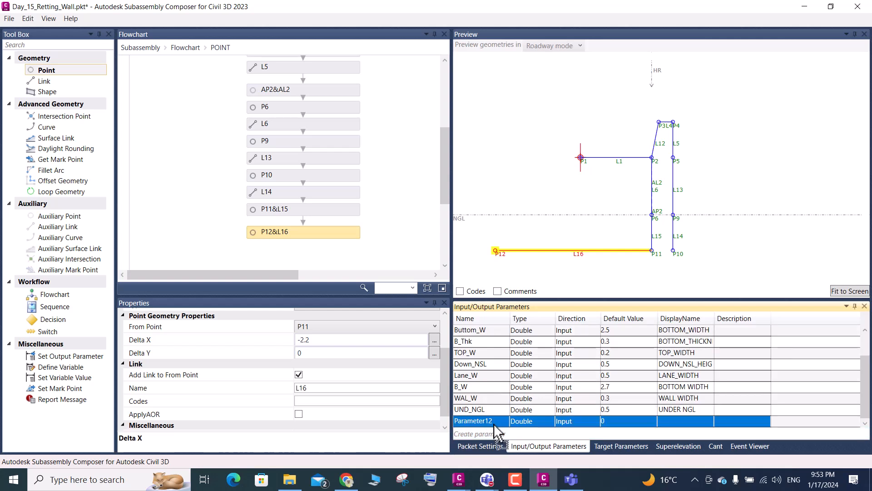
double_click(491, 421)
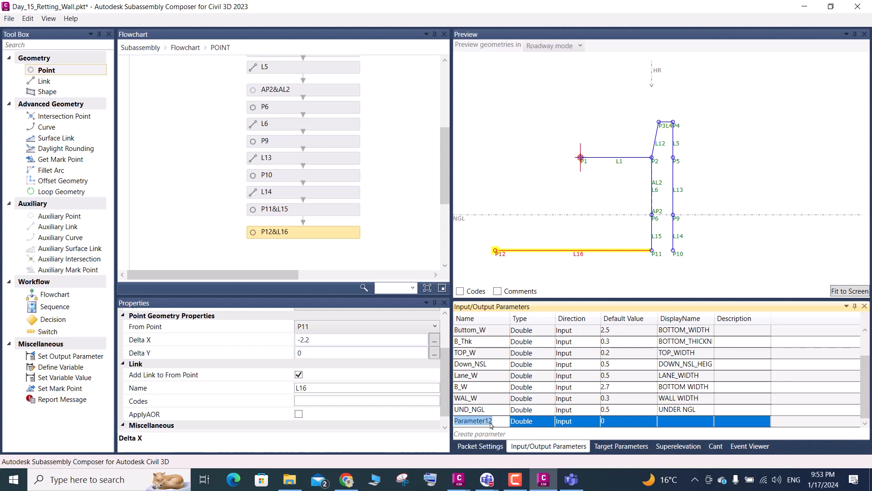
type("B")
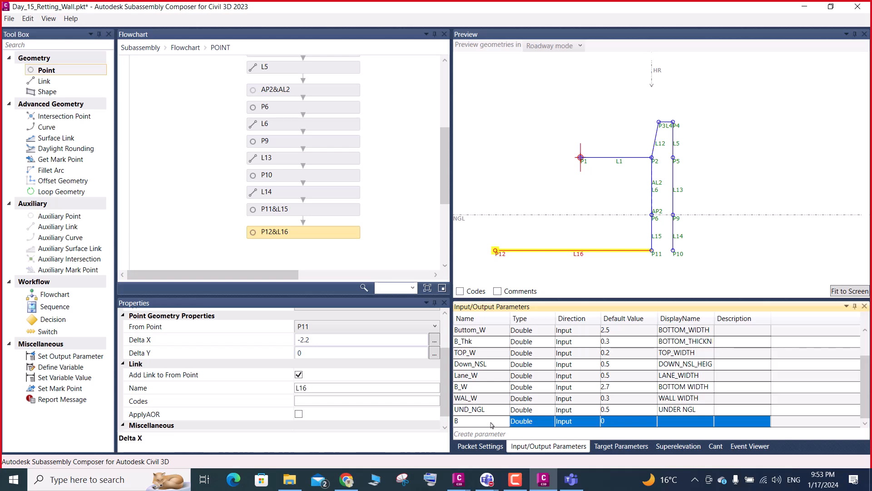
type("OT_FOUN")
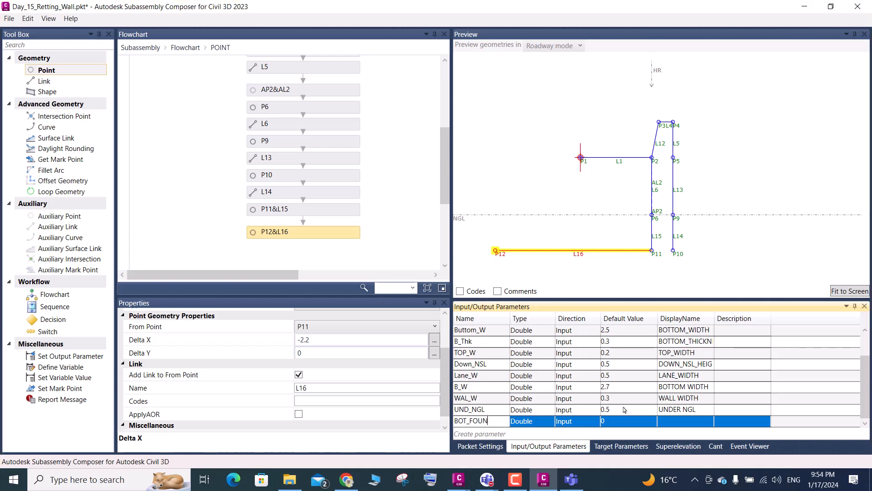
- Give the BOT_FOUN parameter the display name BOTTOM FOUNDATION WIDTH
left_click(685, 424)
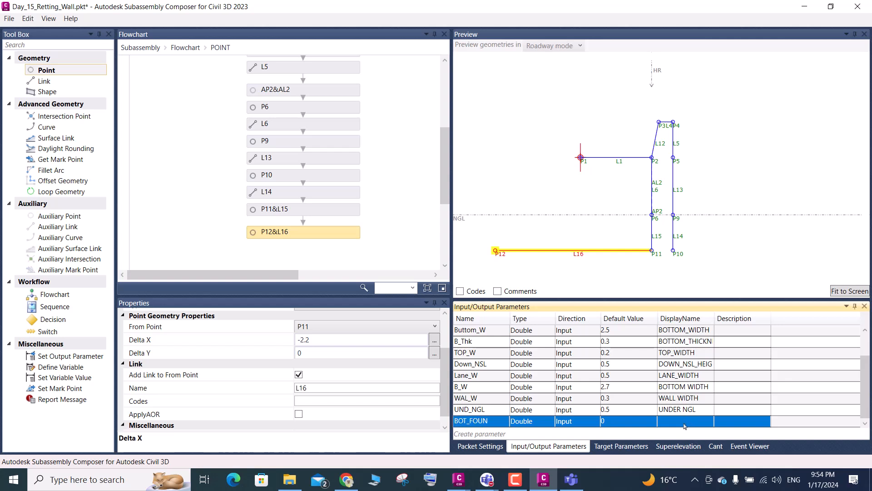
left_click(684, 426)
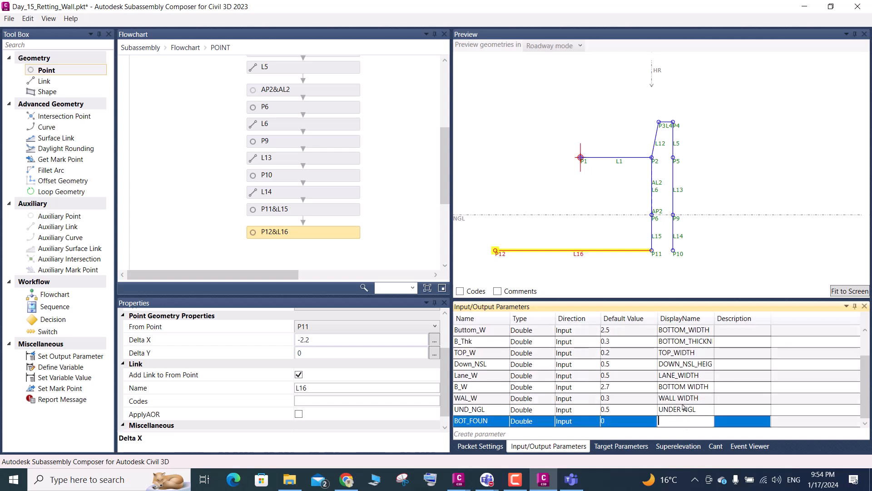
type("B")
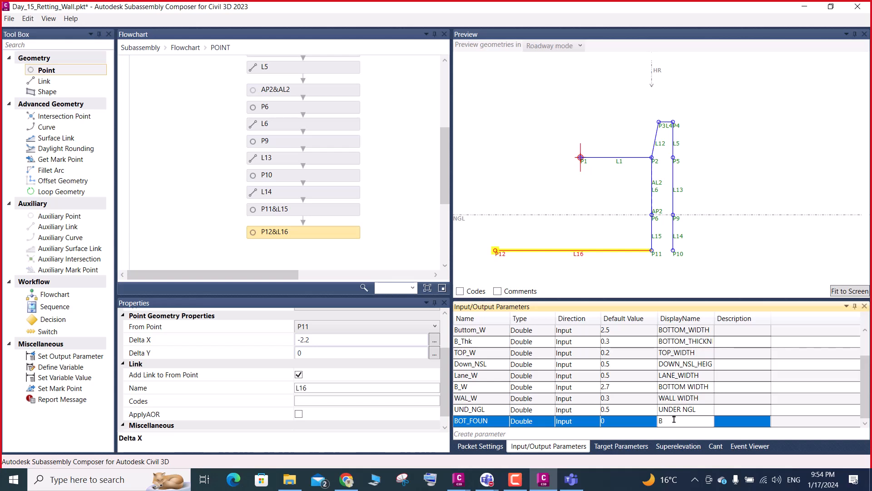
type("OTTOM FOUNDATION WIDTH")
key("Return")
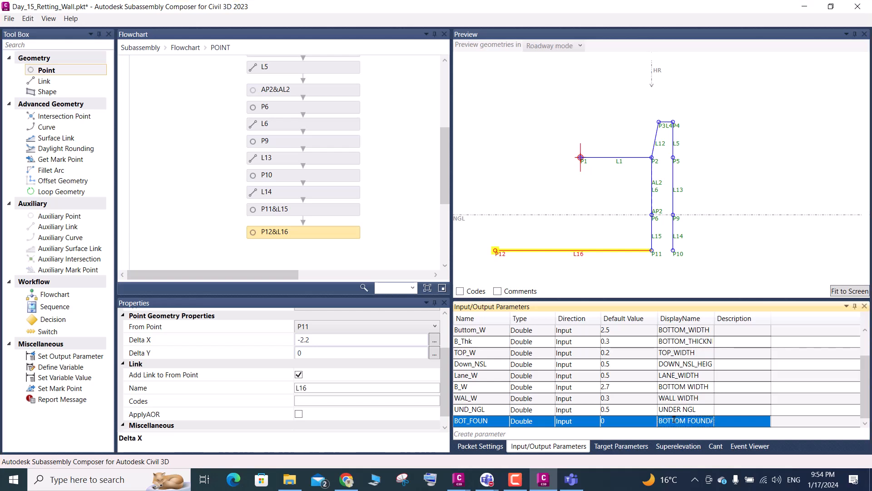
- Set the default value of the BOT_FOUN parameter to 2.2
left_click(612, 425)
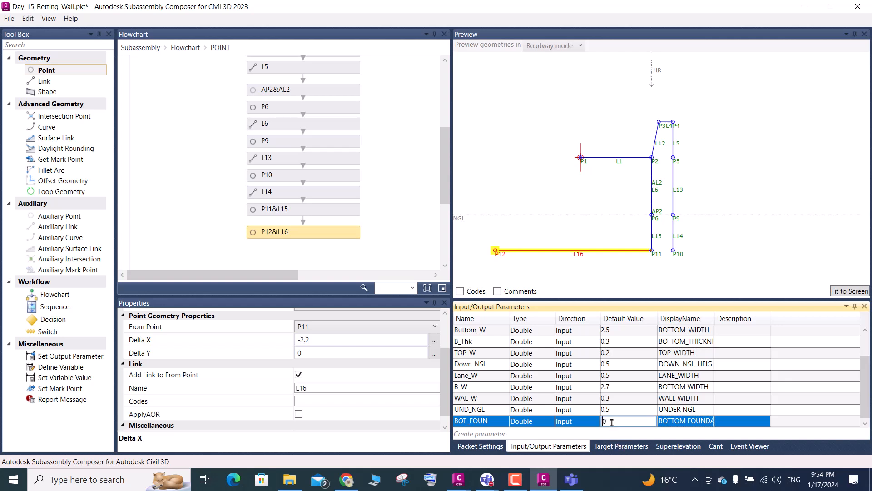
left_click_drag(610, 419, 590, 424)
scroll(589, 424, "up", 1)
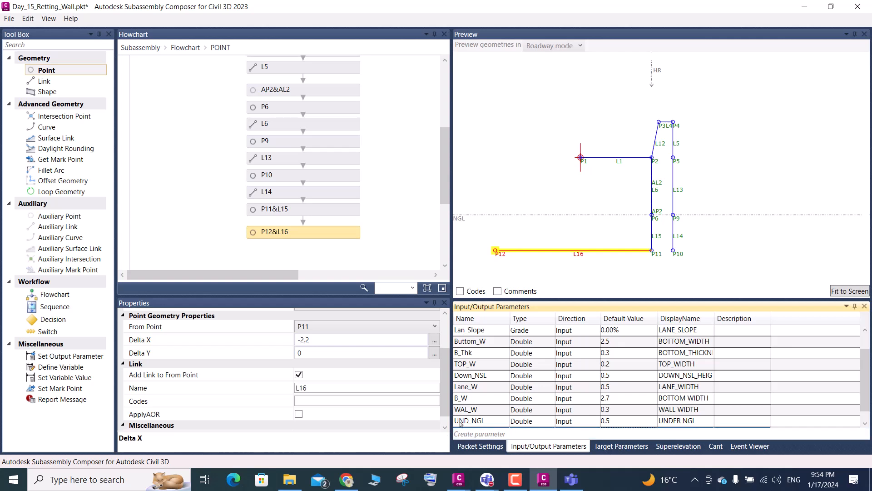
scroll(535, 409, "down", 1)
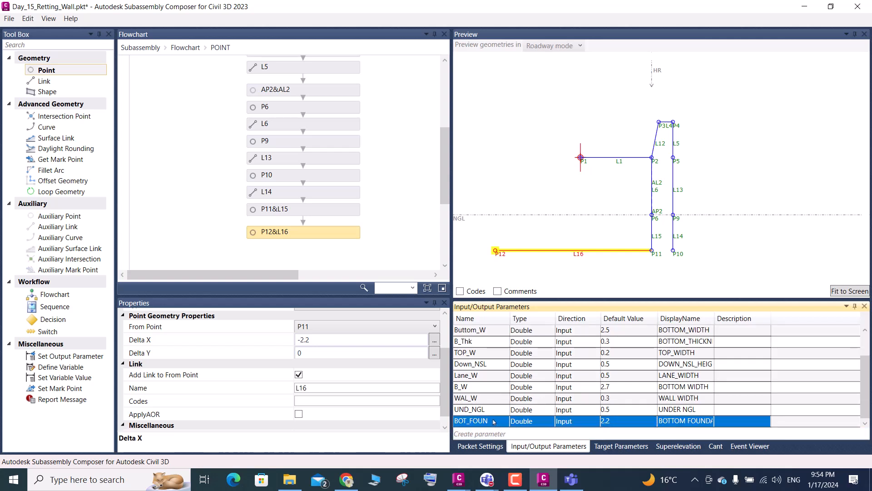
- Copy the BOT_FOUN parameter name and set P12's Delta X to -BOT_FOUN
left_click(494, 421)
key("ctrl+c")
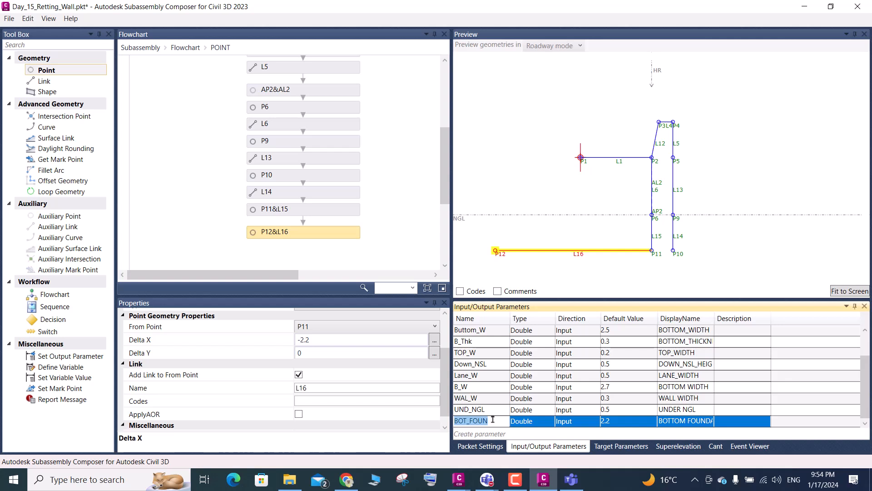
left_click(314, 340)
left_click_drag(310, 340, 300, 340)
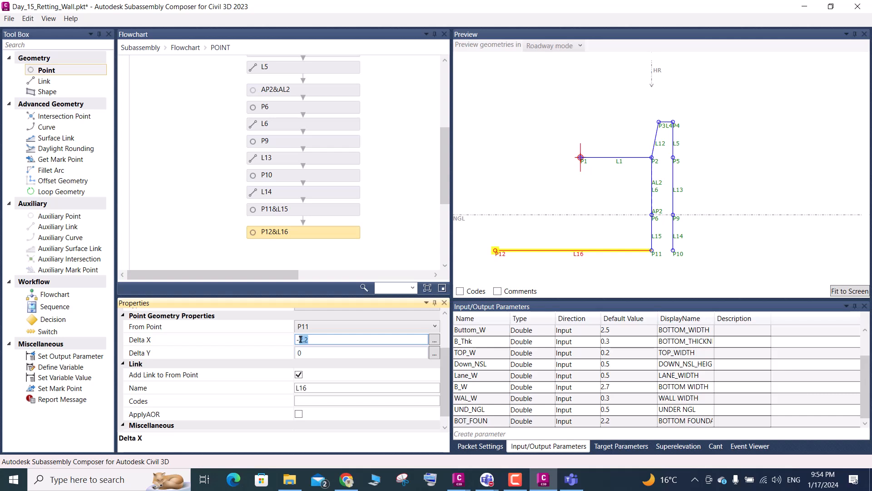
key("ctrl+v")
- Check the default values of the BOT_FOUN and WAL_W parameters and open P12's Delta X expression
double_click(617, 421)
scroll(621, 419, "up", 1)
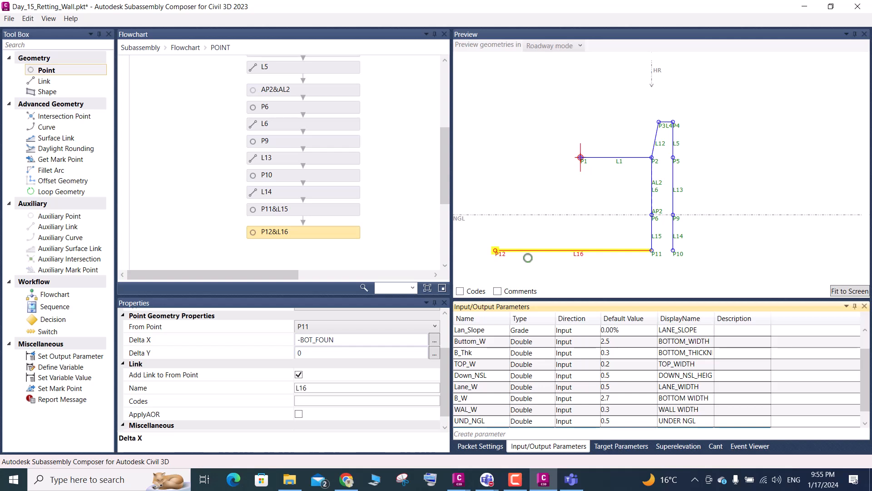
left_click(487, 410)
left_click(612, 410)
left_click(615, 410)
left_click(615, 411)
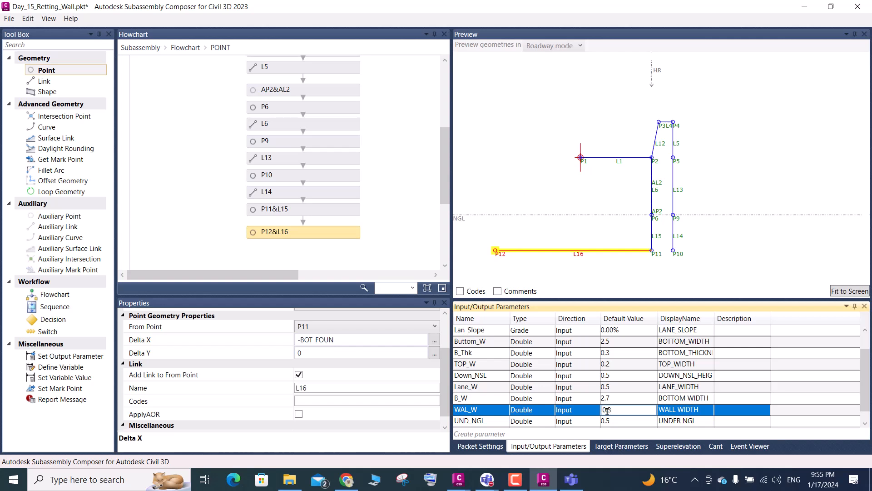
scroll(525, 399, "down", 1)
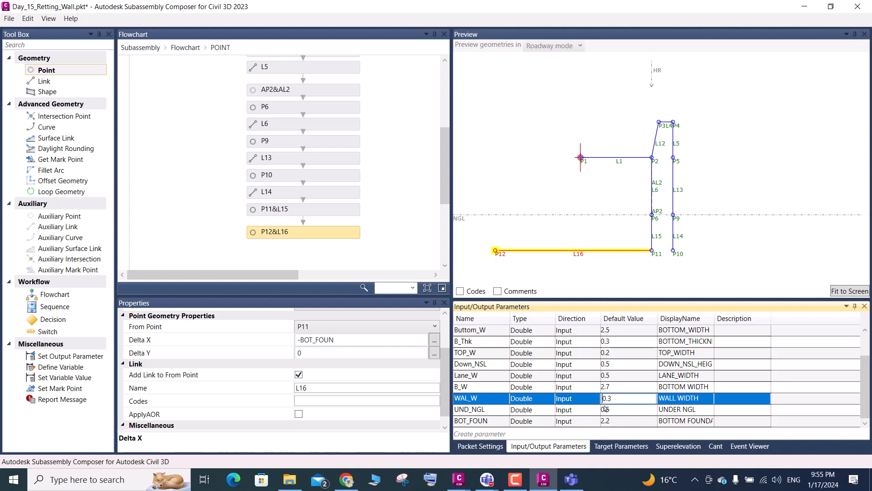
left_click(308, 341)
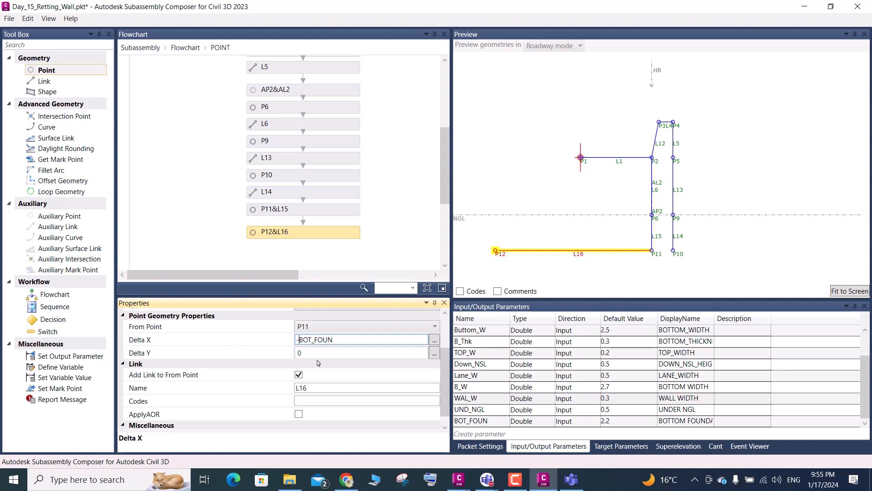
- Change P12's Delta X expression to -(BOT_FOUN+WAL_W), reusing the WAL_W parameter name
type("(")
left_click(340, 340)
type("+")
left_click_drag(483, 400, 454, 399)
key("ctrl+c")
left_click(474, 400)
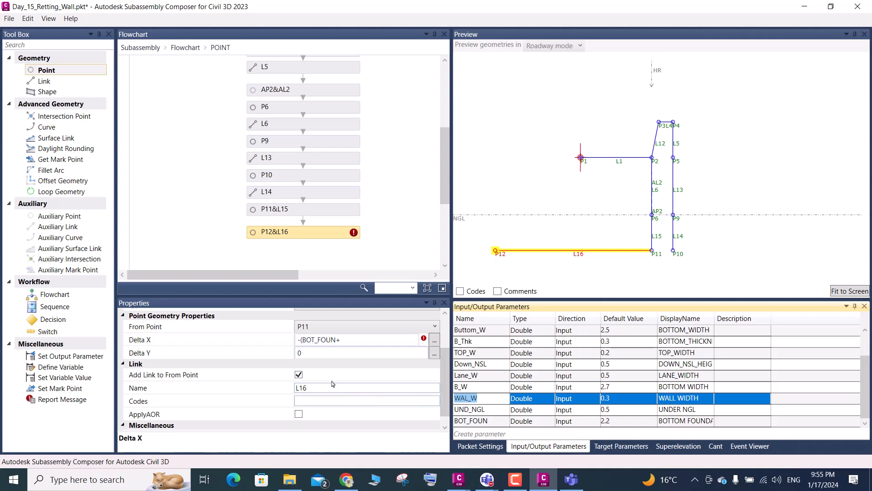
left_click(355, 339)
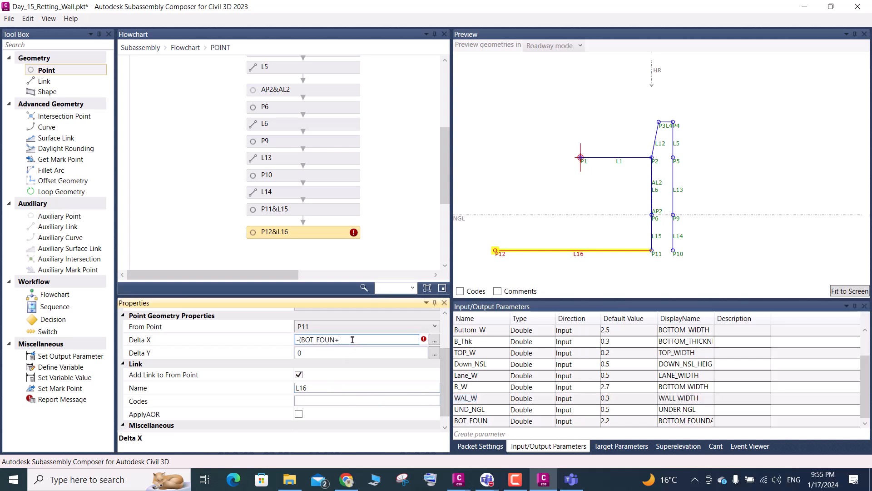
key("ctrl+v")
type(")")
key("Return")
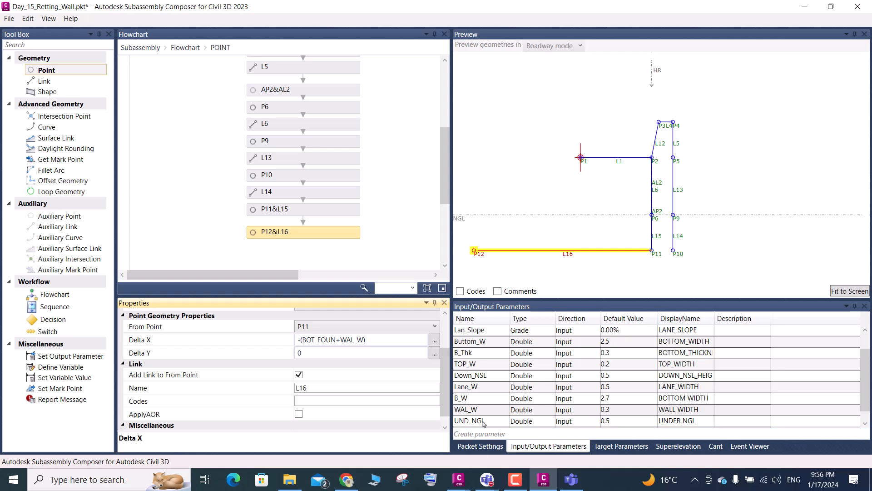
- Set the default value of the WAL_W parameter to 0.2
left_click(617, 412)
left_click_drag(617, 409, 593, 412)
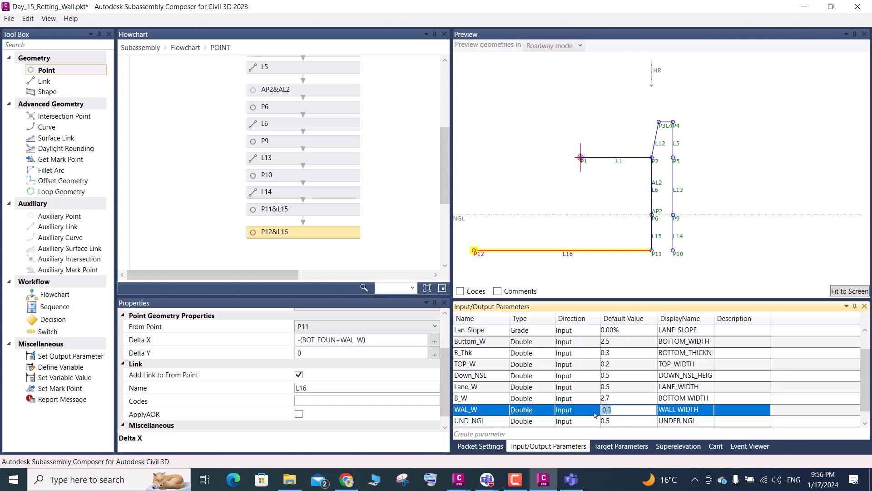
type(".2")
key("Return")
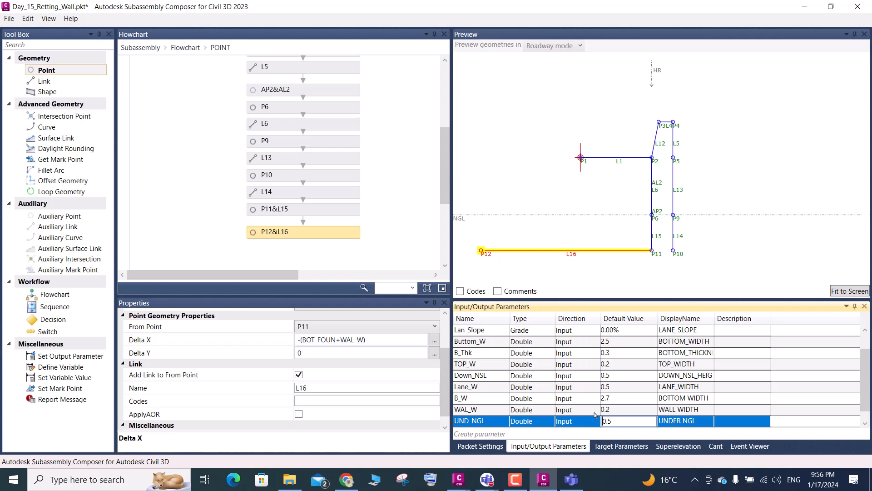
- Set the default value of the WAL_W parameter to 0.3
left_click(628, 409)
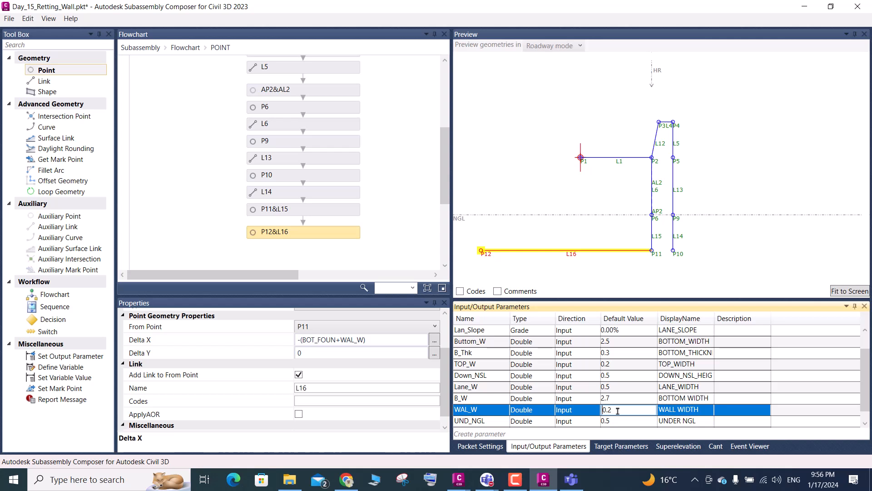
scroll(664, 128, "up", 2)
scroll(664, 127, "down", 2)
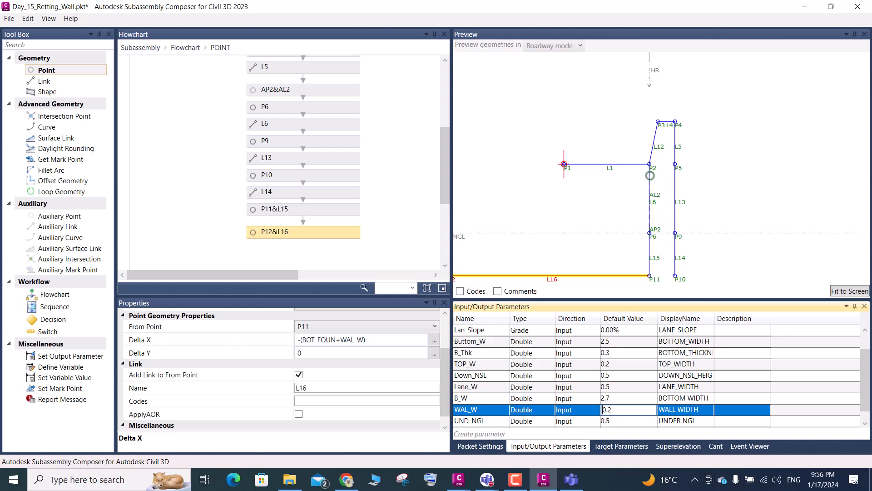
scroll(599, 331, "up", 1)
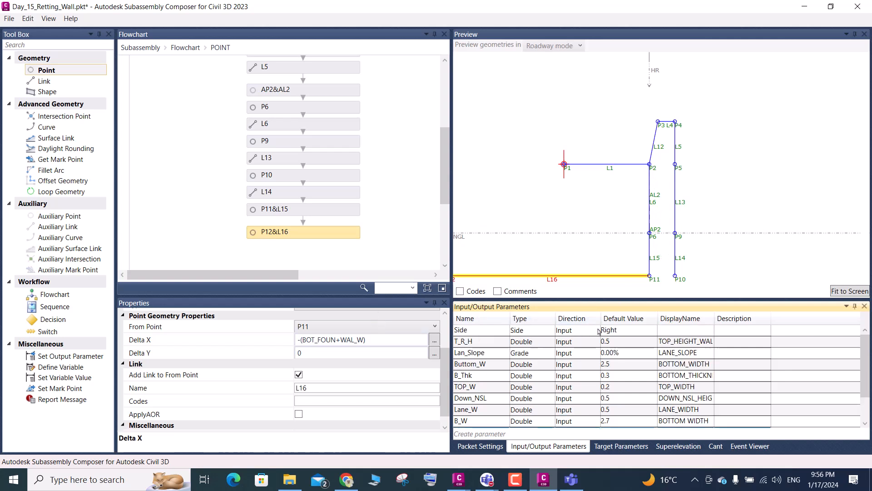
scroll(670, 123, "up", 3)
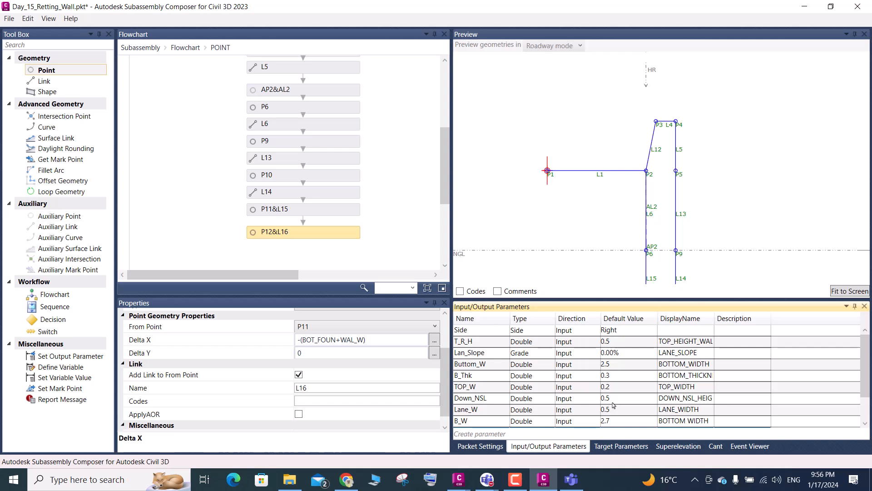
scroll(611, 415, "down", 1)
left_click(612, 399)
key("BackSpace")
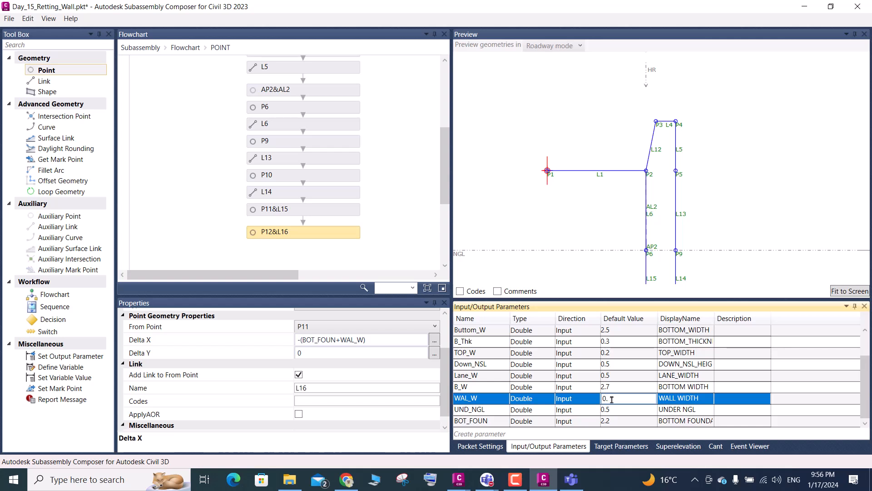
type("3")
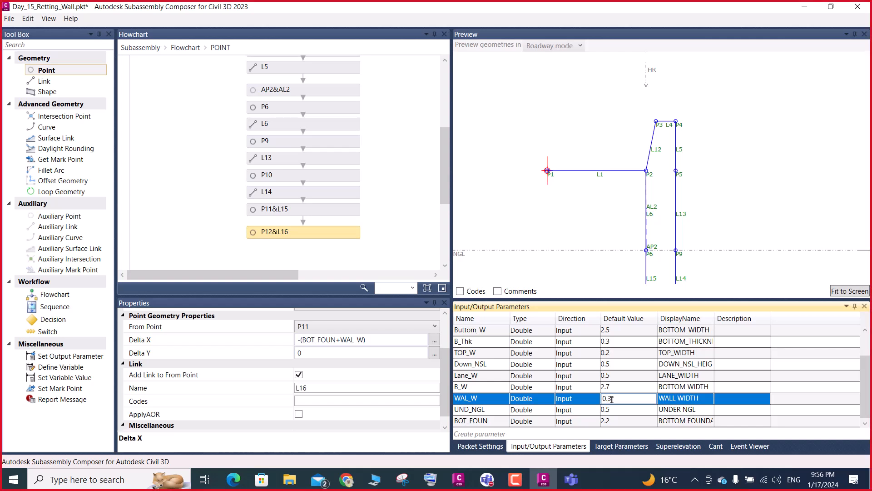
key("Return")
scroll(611, 399, "up", 1)
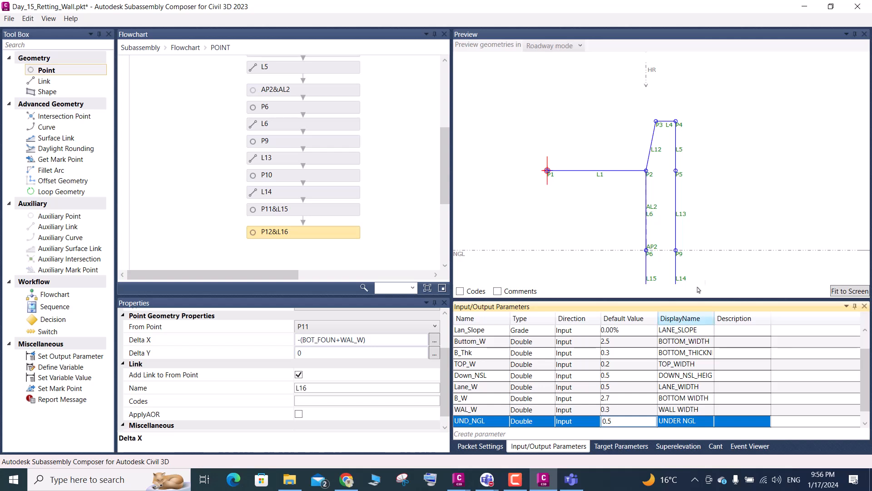
- Fit the preview to the screen and add point P13 after P12 in the flowchart, linked from point P10
left_click(838, 291)
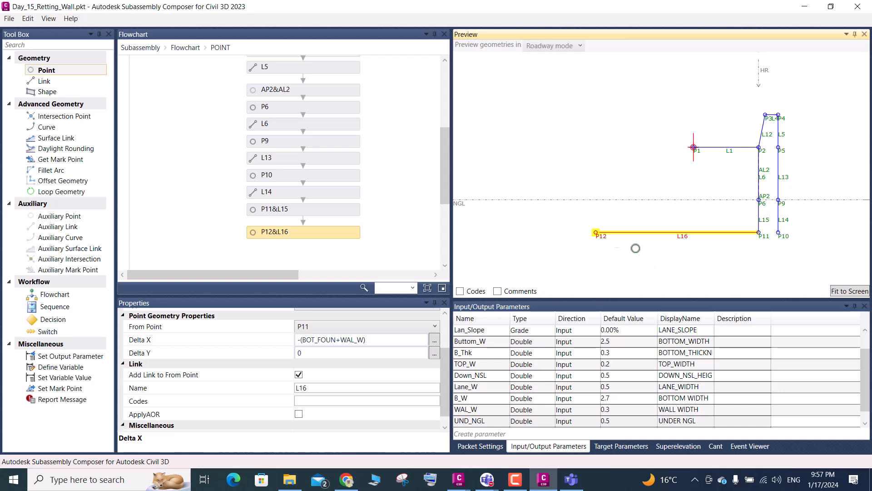
scroll(343, 168, "down", 3)
left_click_drag(44, 74, 300, 182)
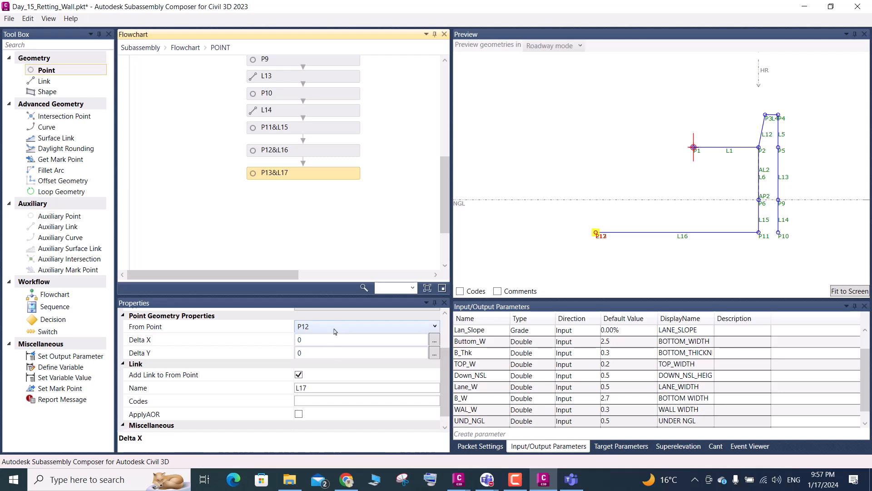
scroll(372, 346, "up", 2)
left_click(326, 382)
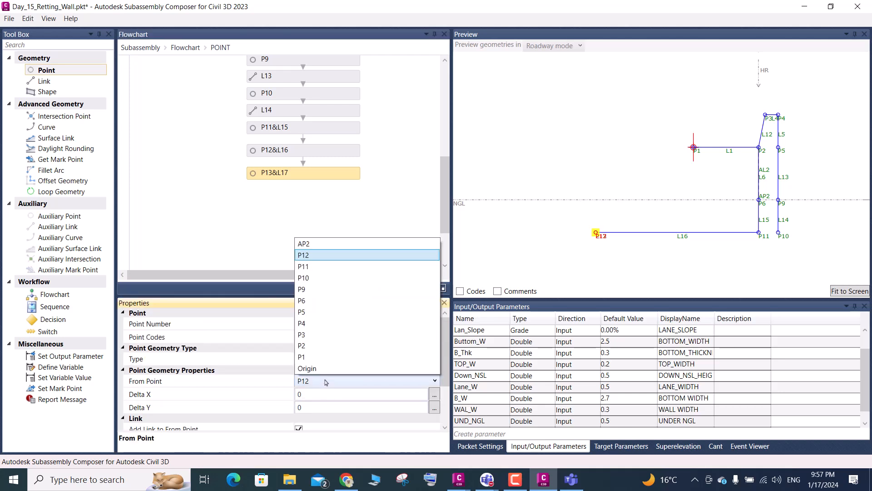
left_click(303, 278)
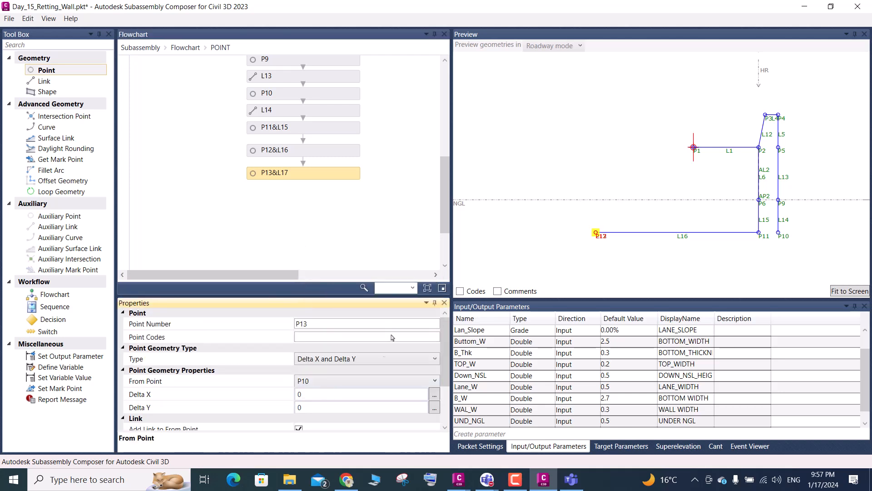
- Set P13's Delta Y to -0.3
left_click(308, 407)
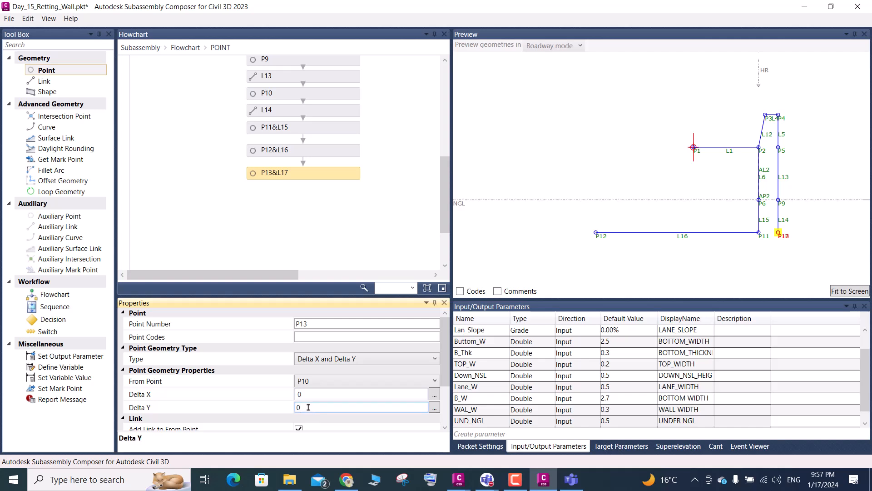
left_click_drag(310, 407, 284, 401)
type("-0.3")
key("Return")
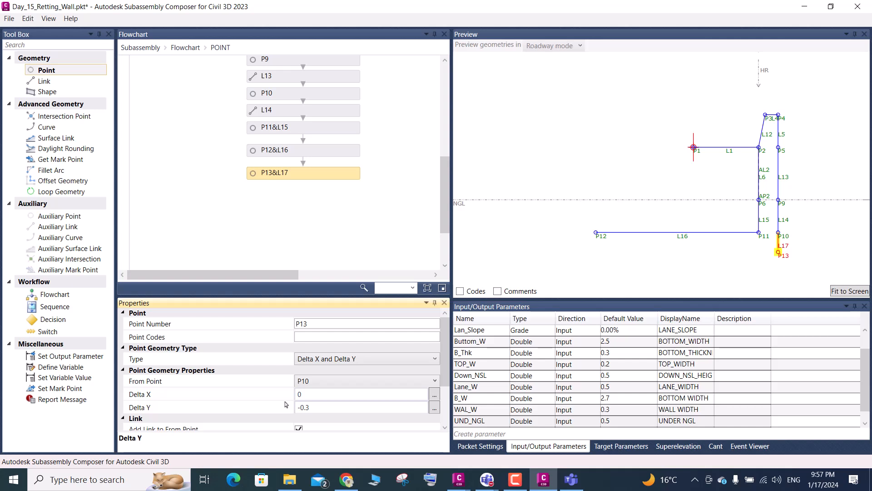
- Add point P14 with a link from P13 at the end of the flowchart and open its Delta X for editing
left_click_drag(56, 71, 295, 221)
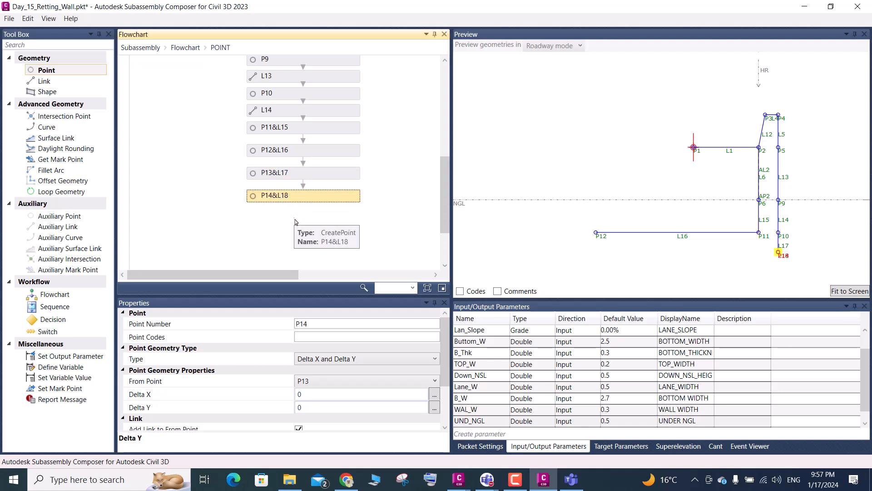
left_click(308, 393)
double_click(309, 394)
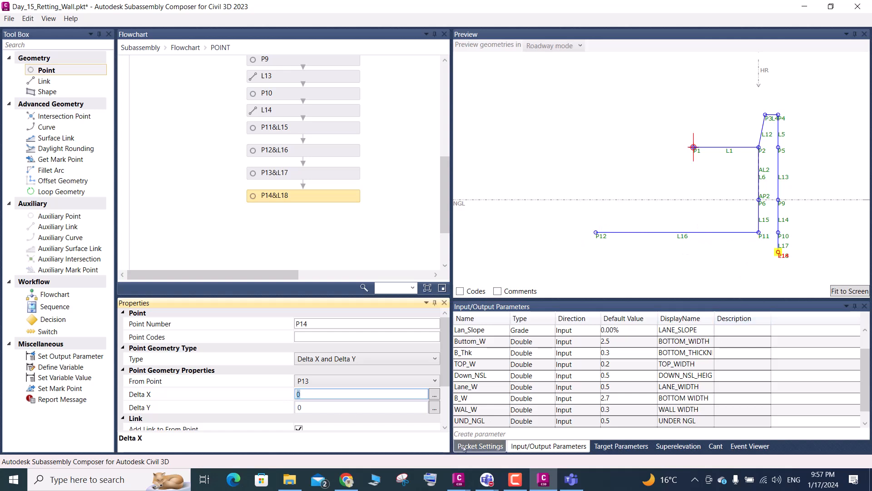
scroll(475, 427, "down", 1)
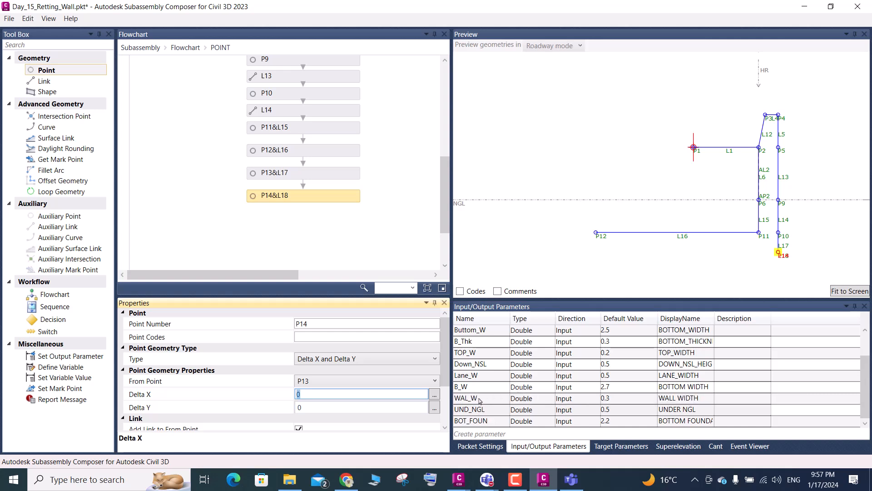
left_click(475, 400)
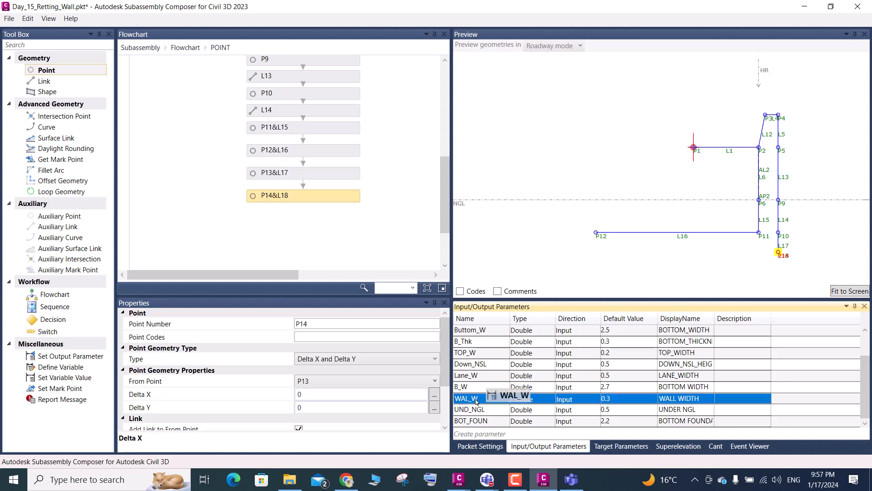
left_click(475, 400)
left_click_drag(477, 400, 454, 398)
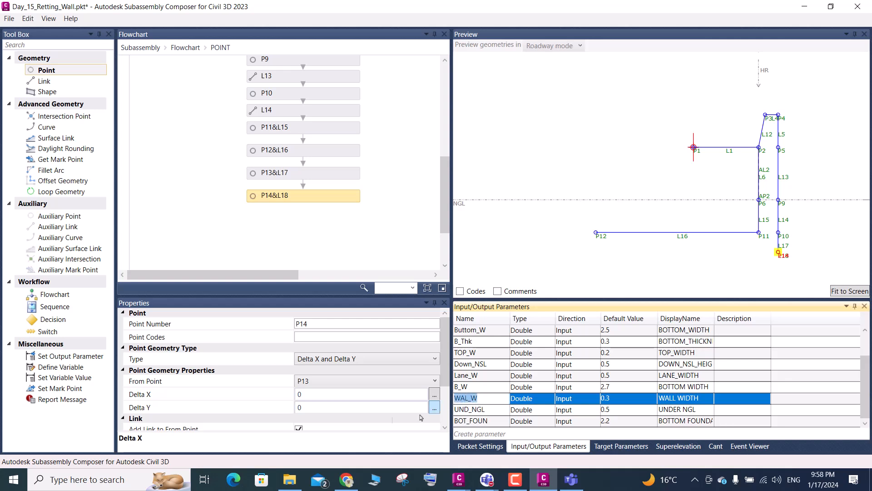
left_click(308, 394)
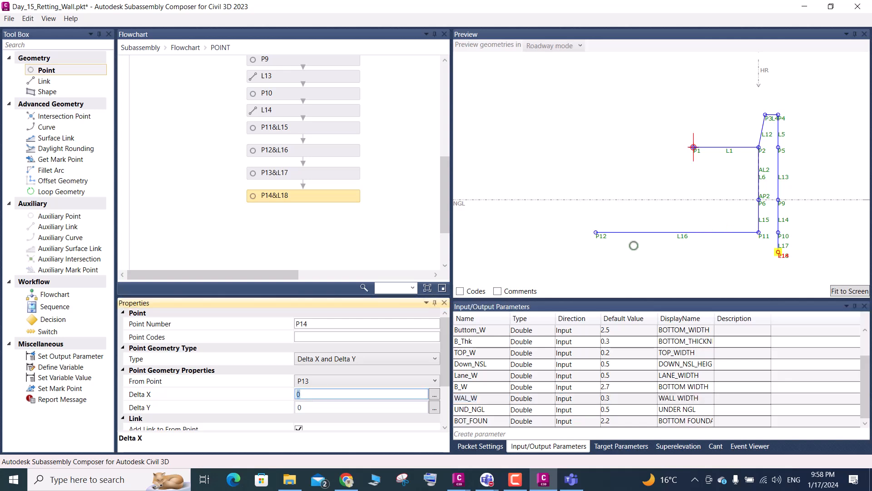
- Copy P12's Delta X expression -(BOT_FOUN+WAL_W) into P14's Delta X
left_click(596, 233)
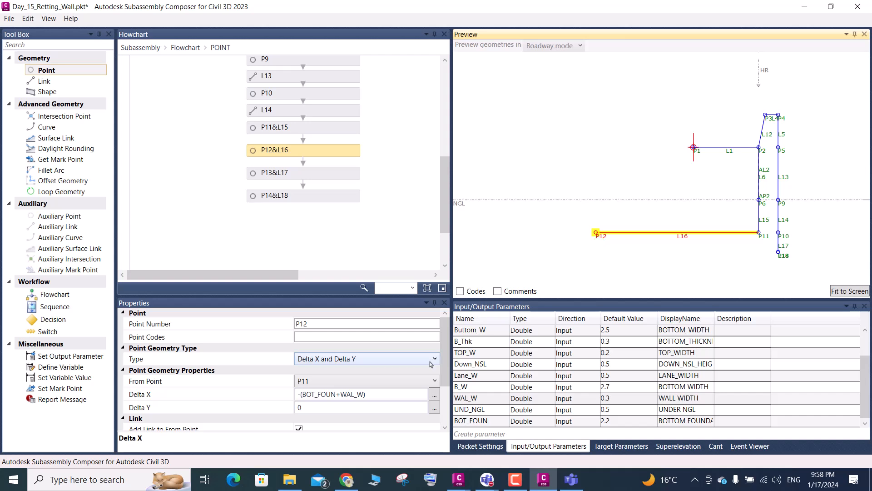
left_click_drag(378, 394, 296, 398)
key("ctrl+c")
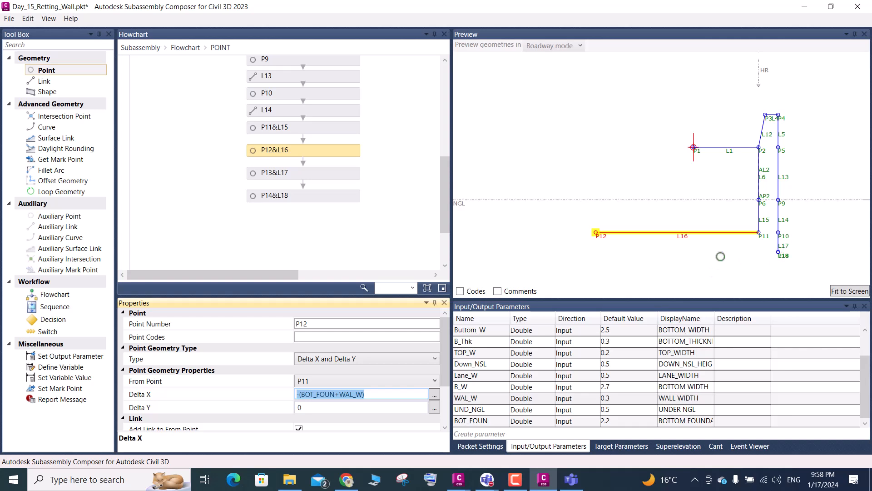
left_click(323, 199)
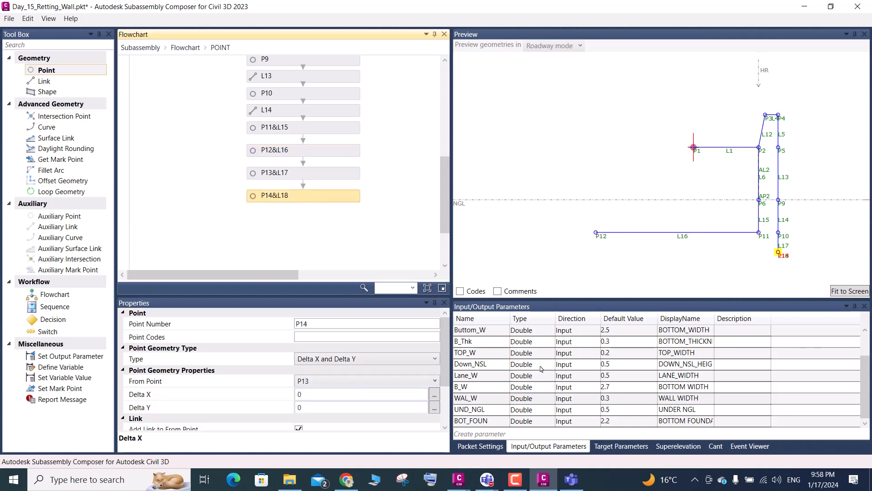
left_click(308, 395)
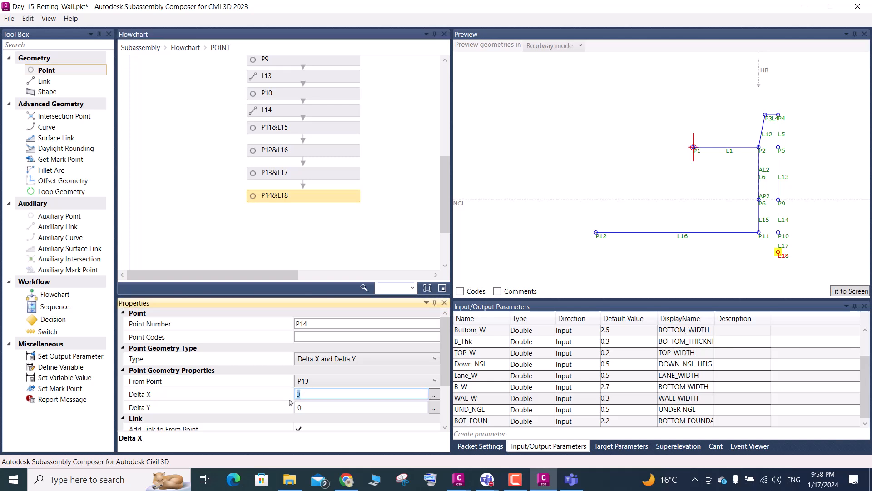
key("ctrl+v")
key("Return")
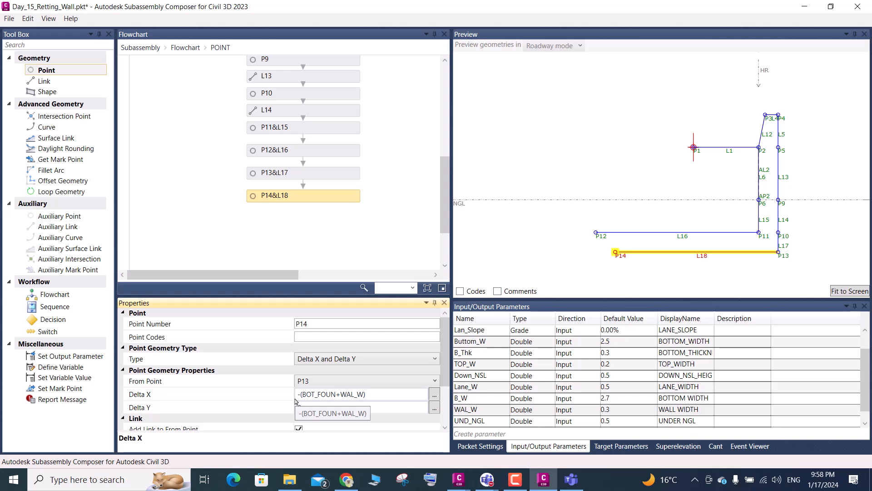
- Check the BOT_FOUN default value and reduce P12's Delta X expression to -BOT_FOUN
scroll(619, 396, "down", 1)
left_click(616, 423)
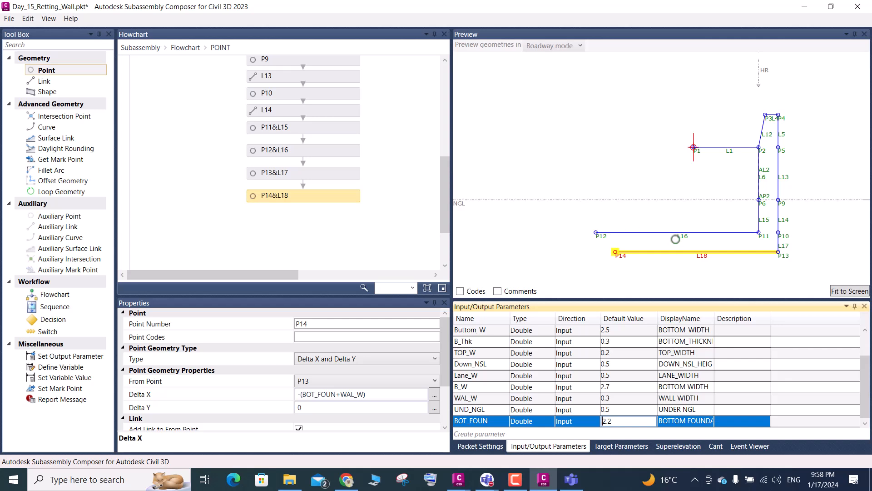
left_click(680, 236)
left_click(680, 235)
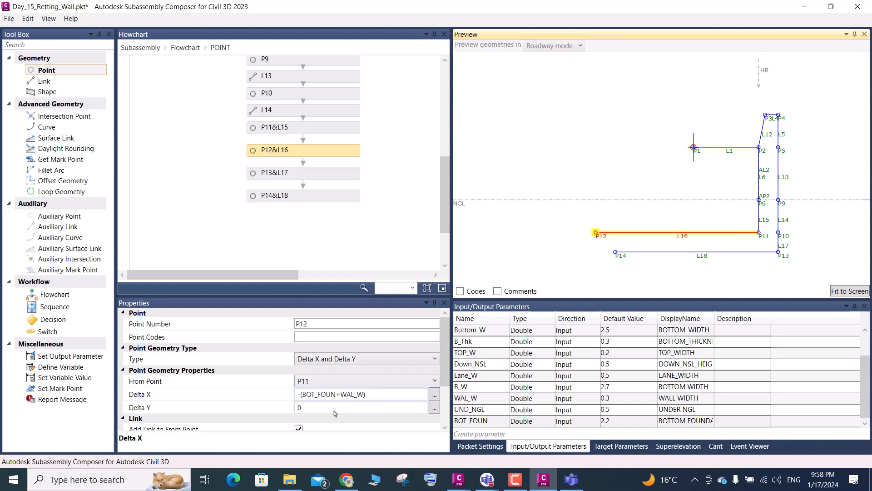
left_click(364, 396)
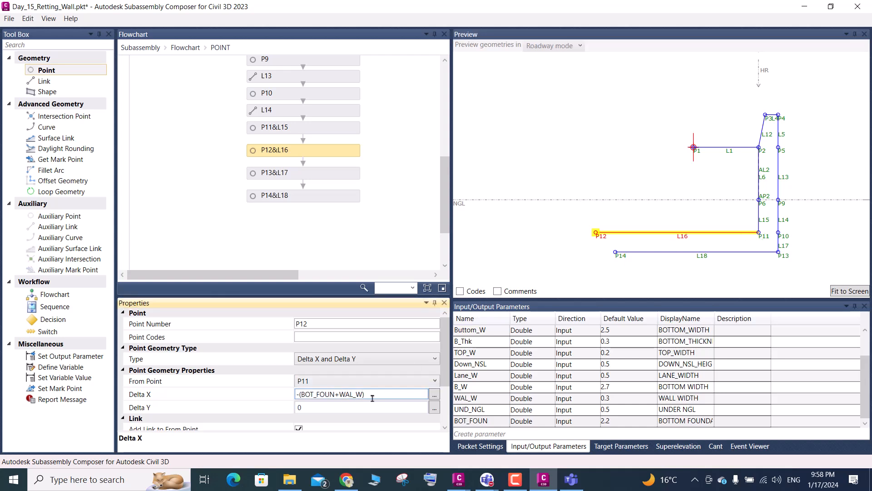
left_click_drag(357, 393, 338, 394)
key("Delete")
key("BackSpace")
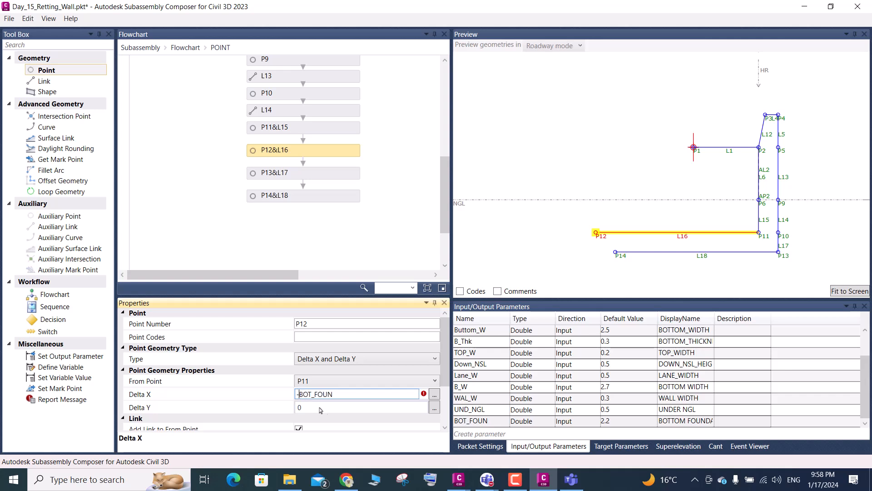
left_click(335, 338)
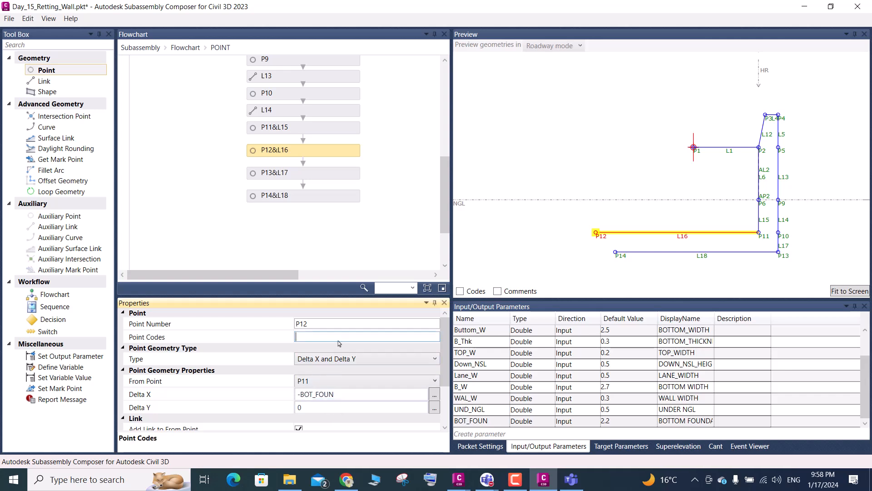
scroll(636, 363, "up", 1)
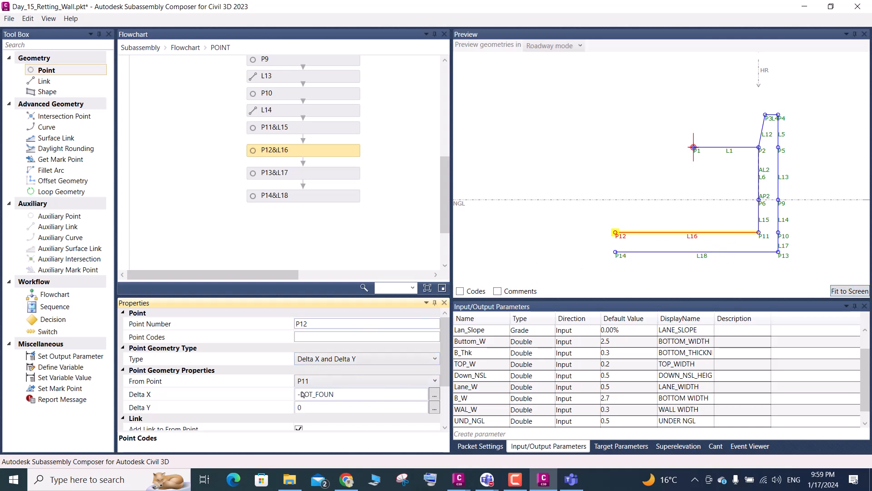
- Add a link from P12 to P14 at the end of the flowchart and fit the preview to the screen
left_click(281, 200)
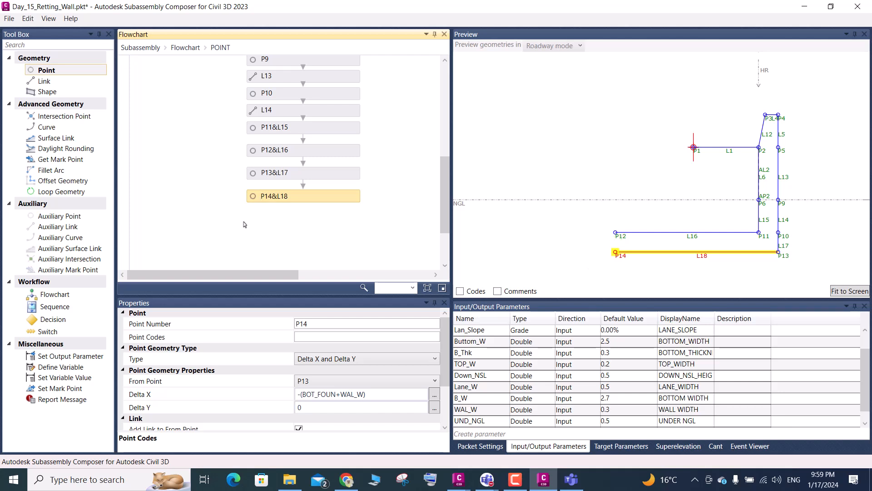
left_click_drag(44, 81, 305, 222)
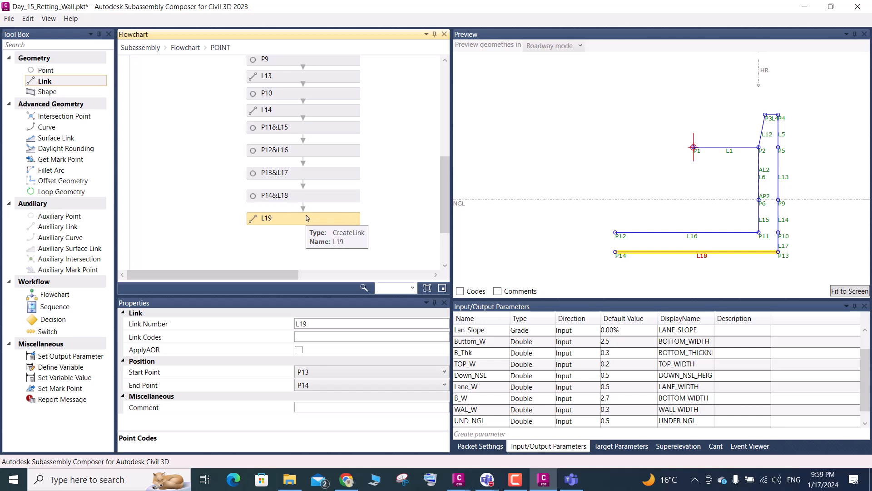
left_click(319, 373)
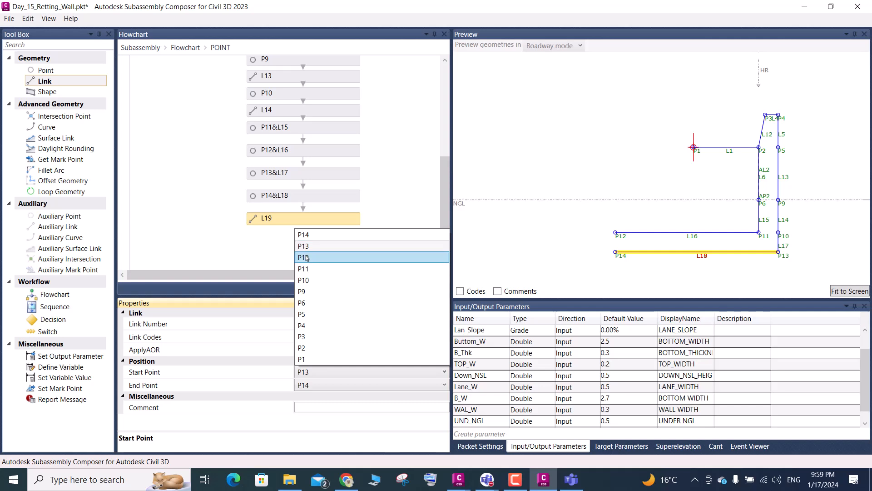
left_click(306, 258)
left_click(844, 292)
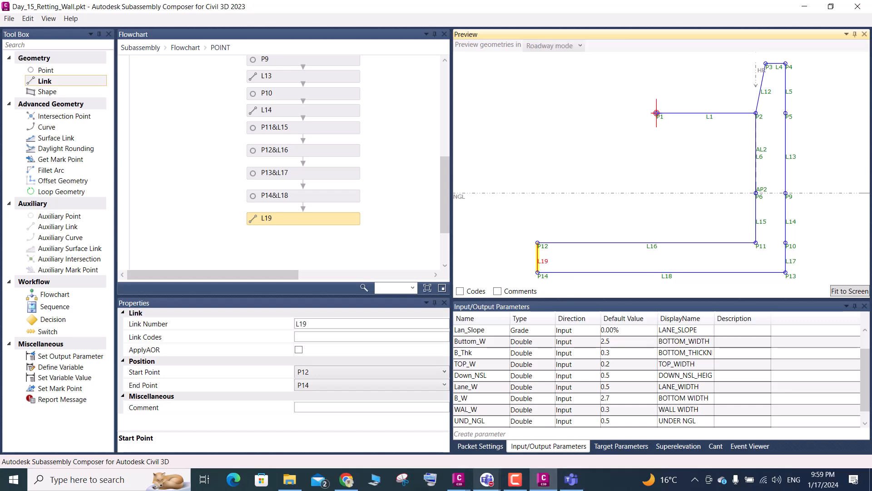
- Switch to Civil 3D, dismiss the licence notice and bring up the Day-14_Horizental Target drawing
left_click(457, 483)
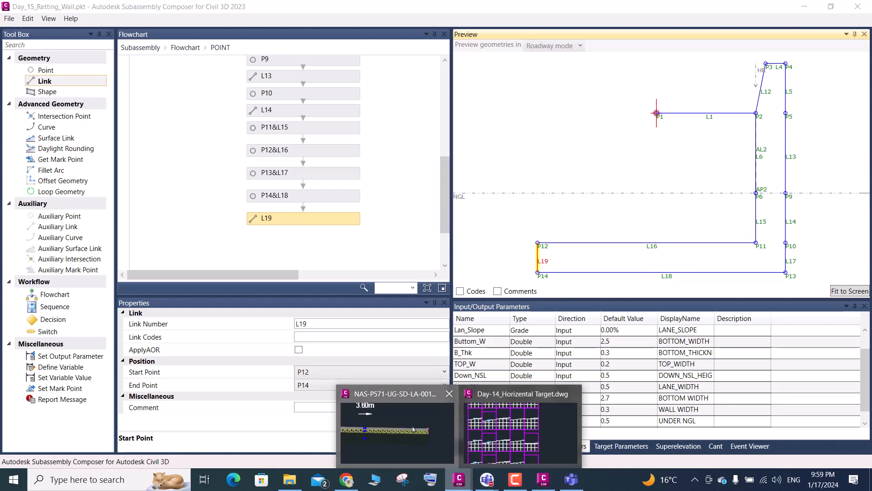
left_click(443, 421)
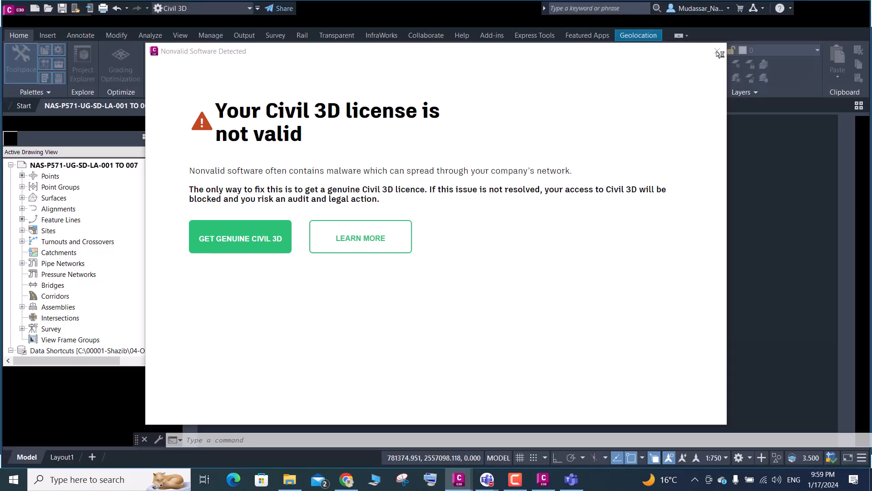
left_click(717, 53)
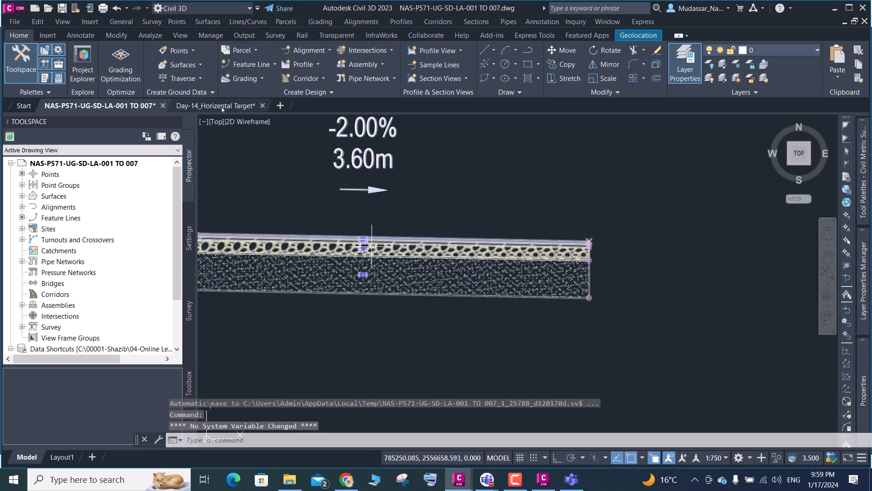
scroll(504, 235, "down", 5)
key("ctrl+Tab")
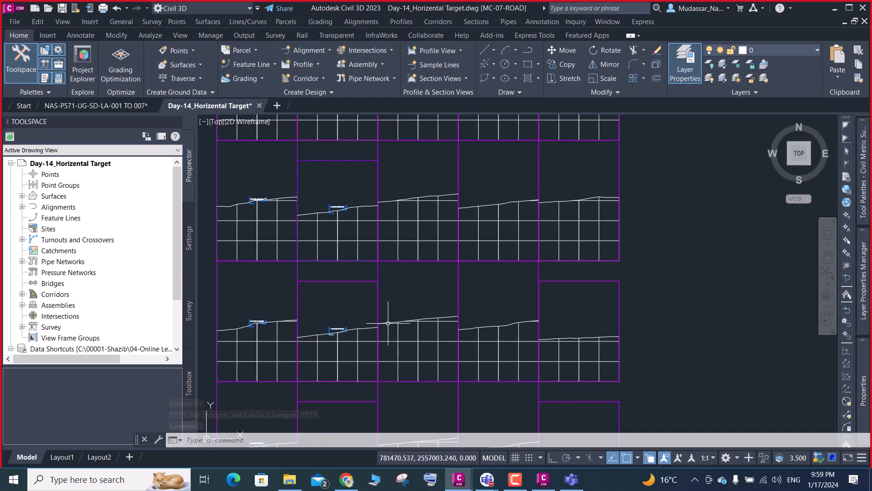
- Examine in the section view how the pavement's outer edge and crown line up with the flat link to the retaining wall
scroll(354, 332, "up", 10)
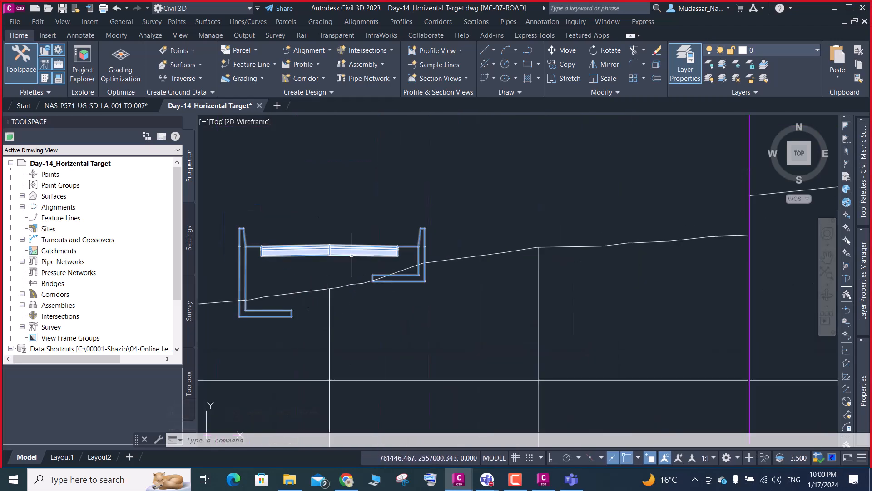
scroll(334, 256, "up", 4)
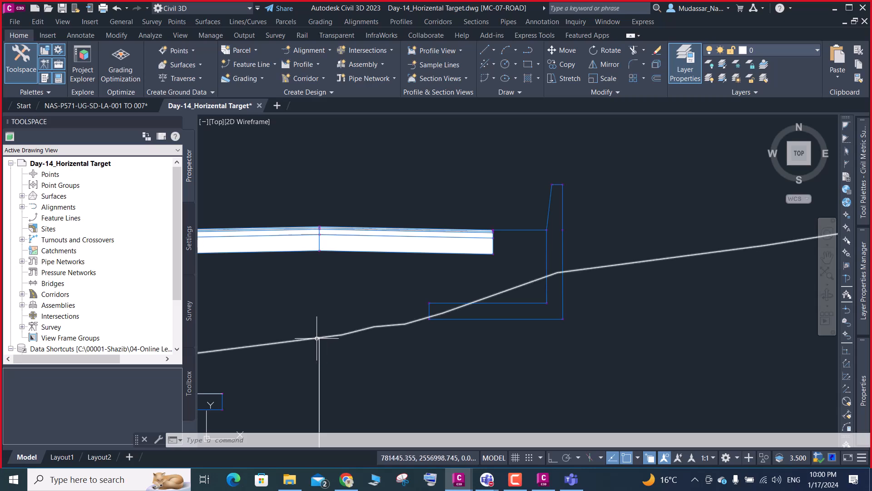
mouse_move(317, 338)
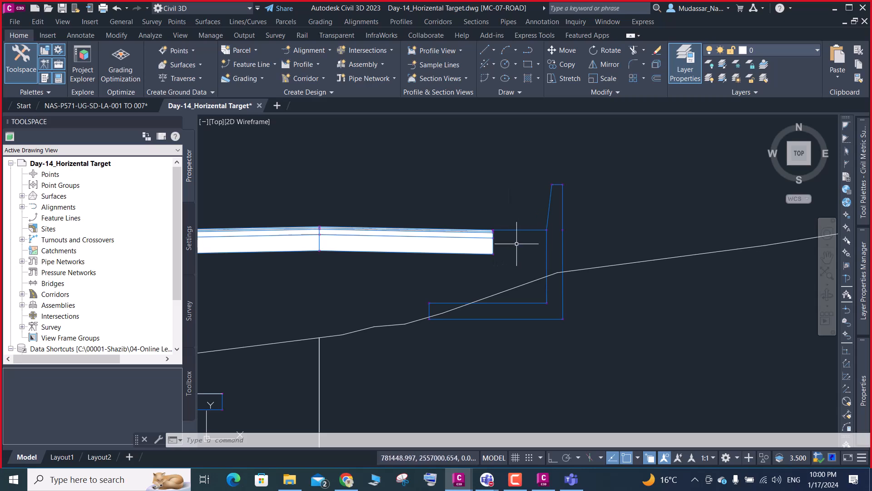
left_click(522, 229)
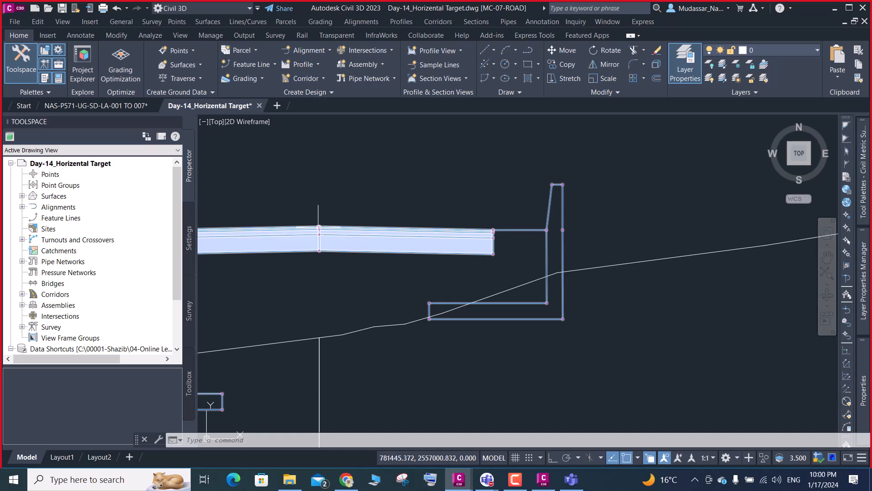
scroll(318, 228, "up", 2)
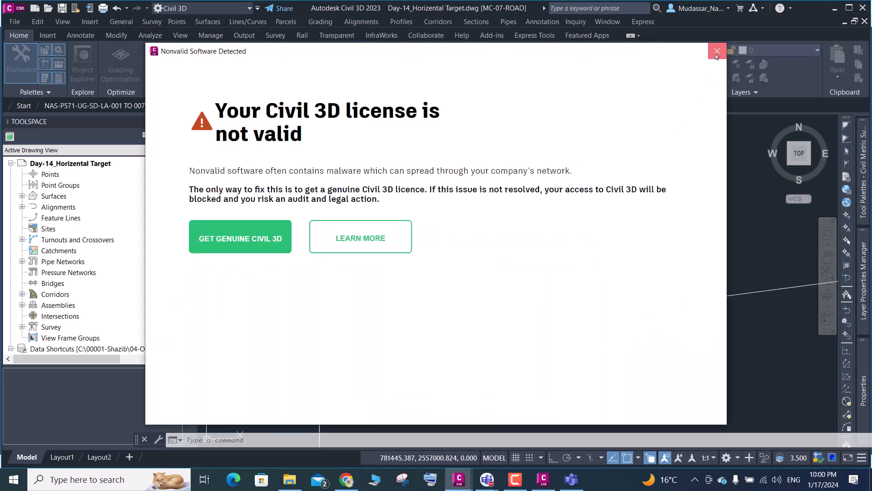
left_click(716, 52)
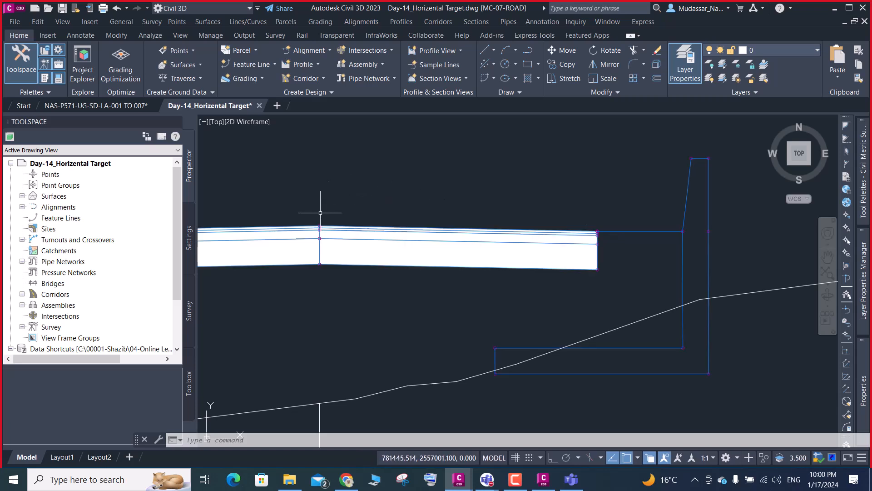
left_click(584, 233)
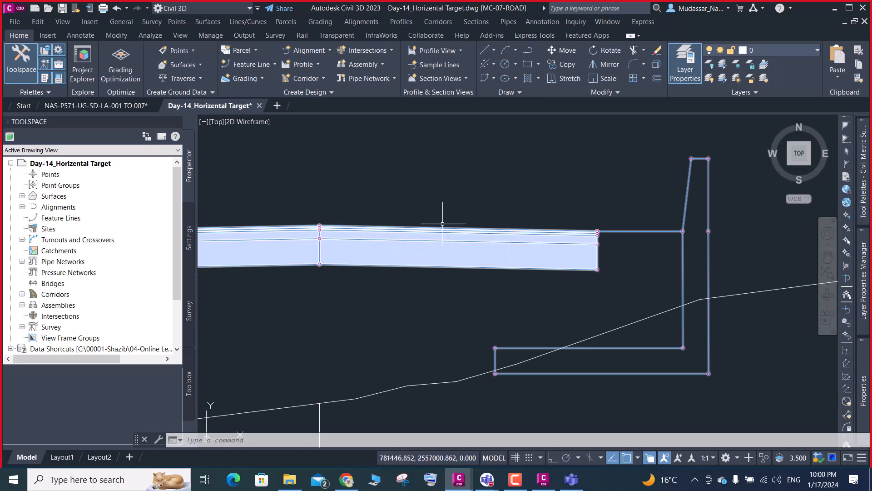
key("Escape")
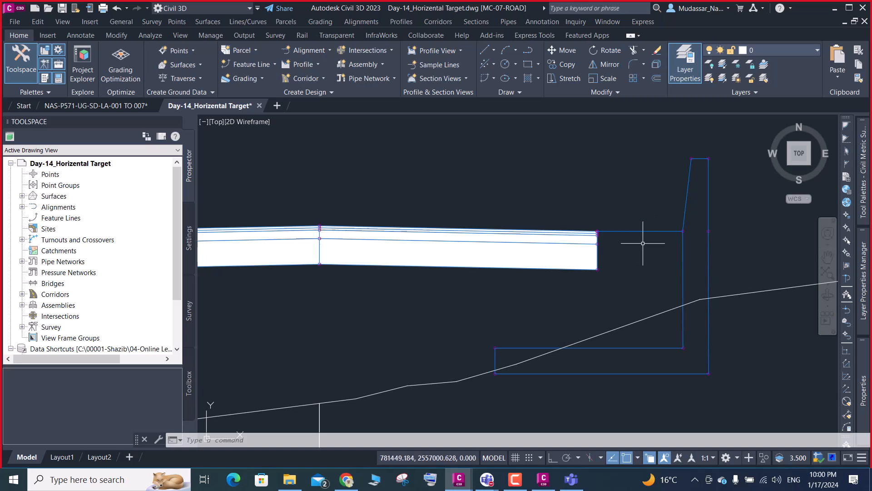
mouse_move(651, 229)
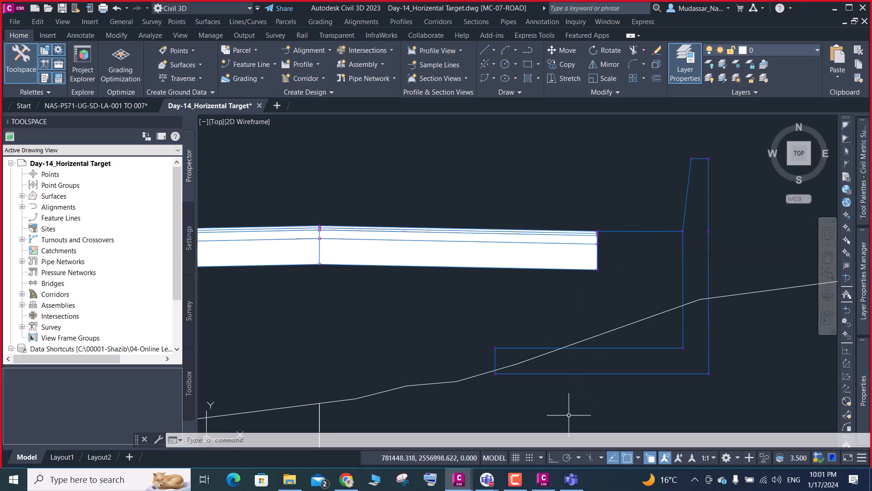
scroll(404, 202, "down", 1)
scroll(359, 216, "down", 1)
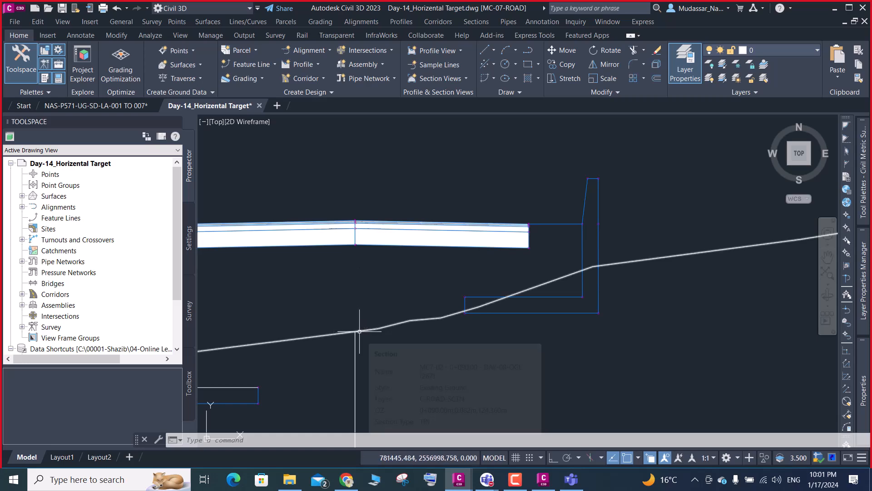
- Switch to Subassembly Composer and check P2's slope, Delta X and target settings
left_click(543, 479)
scroll(634, 147, "down", 3)
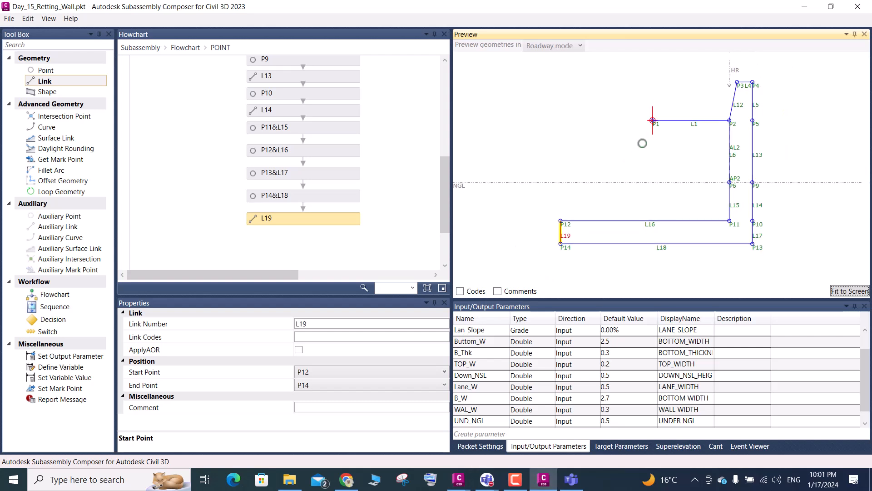
scroll(641, 141, "up", 3)
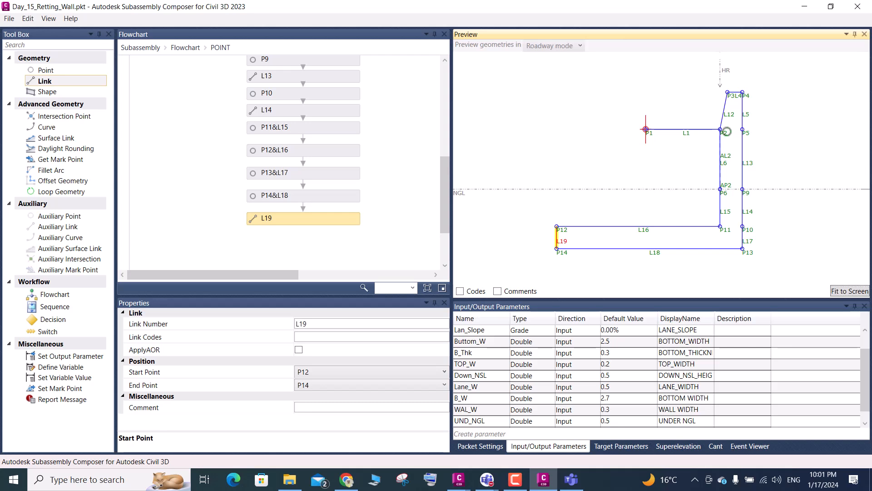
left_click(726, 131)
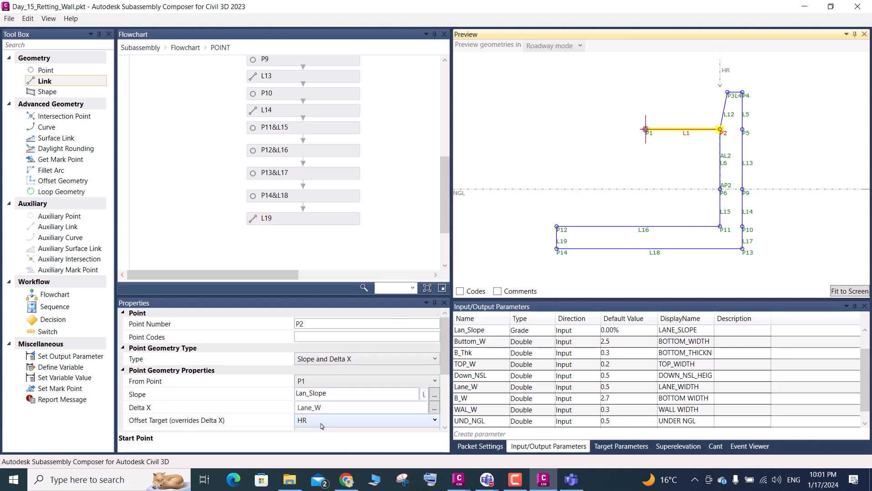
scroll(327, 366, "down", 2)
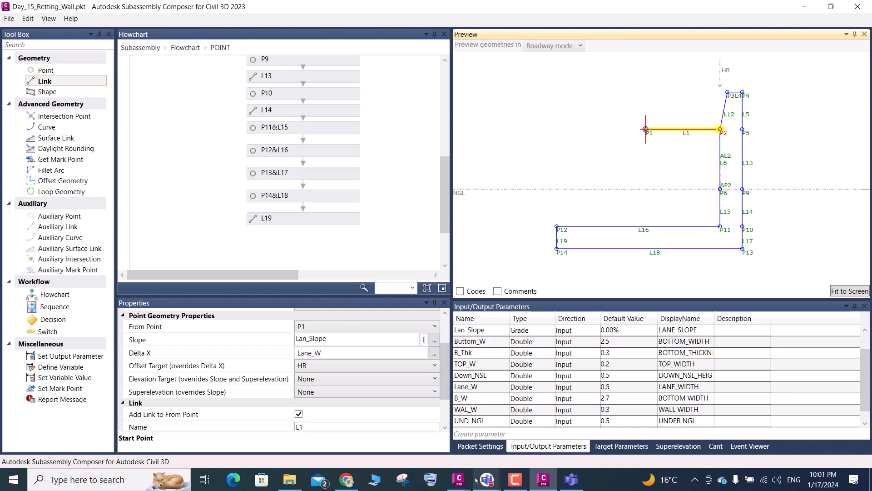
- Return to Civil 3D and inspect the section where the pavement edge meets the retaining wall's lane link
left_click(805, 8)
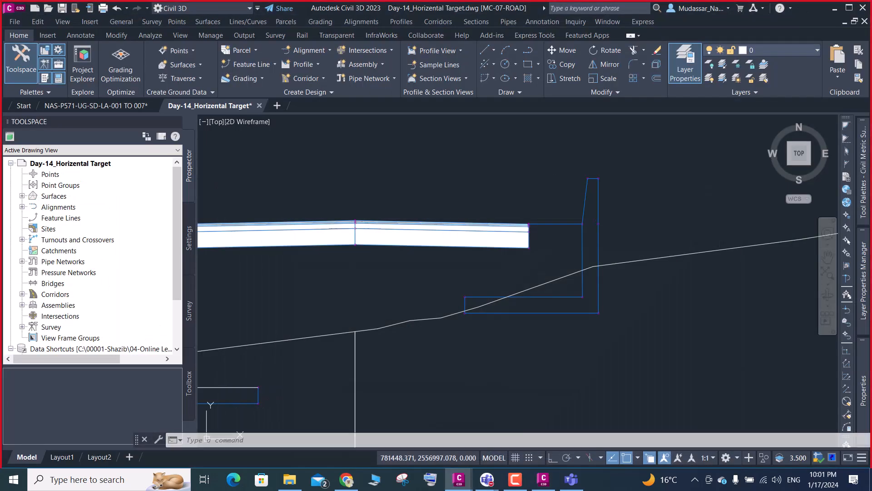
scroll(528, 226, "up", 6)
scroll(528, 219, "up", 4)
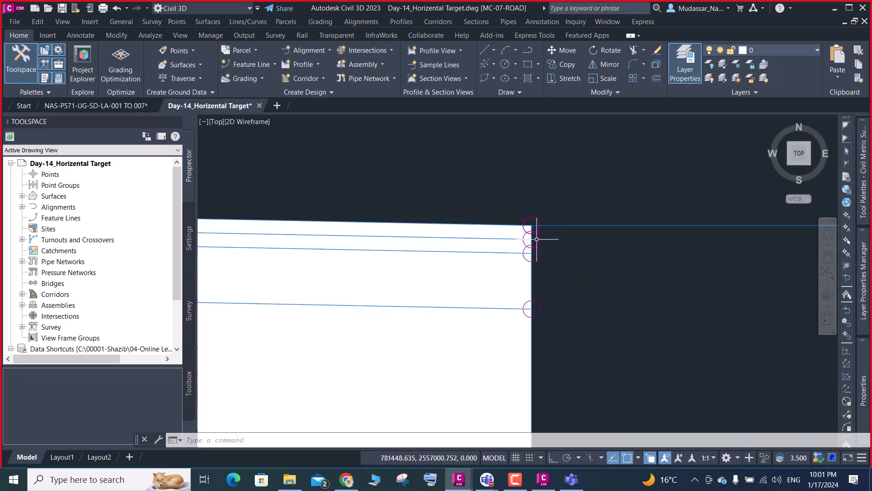
scroll(520, 228, "down", 2)
scroll(521, 227, "down", 4)
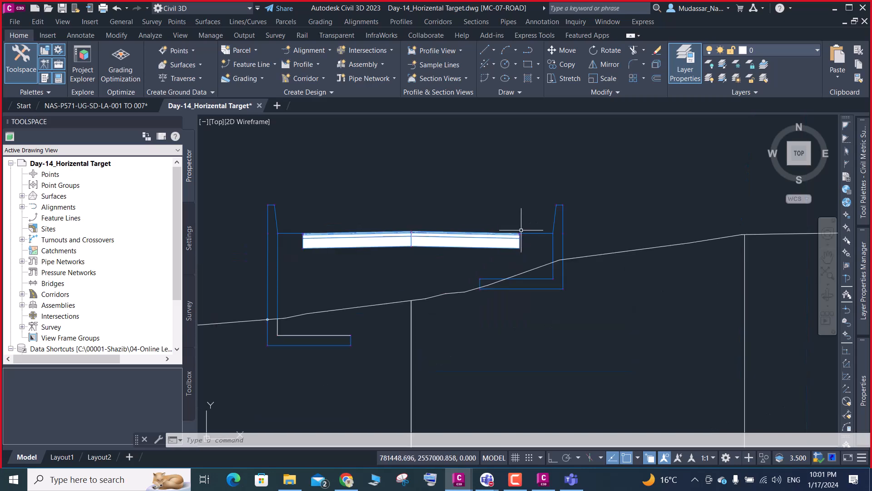
scroll(499, 234, "up", 3)
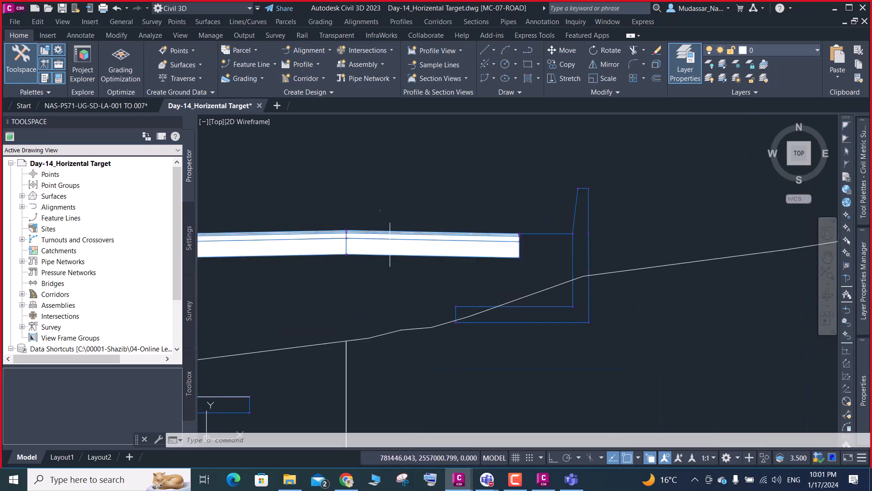
- In Subassembly Composer, add an auxiliary point from P1 at the end of the flowchart, using the Slope and Delta X type
left_click(544, 478)
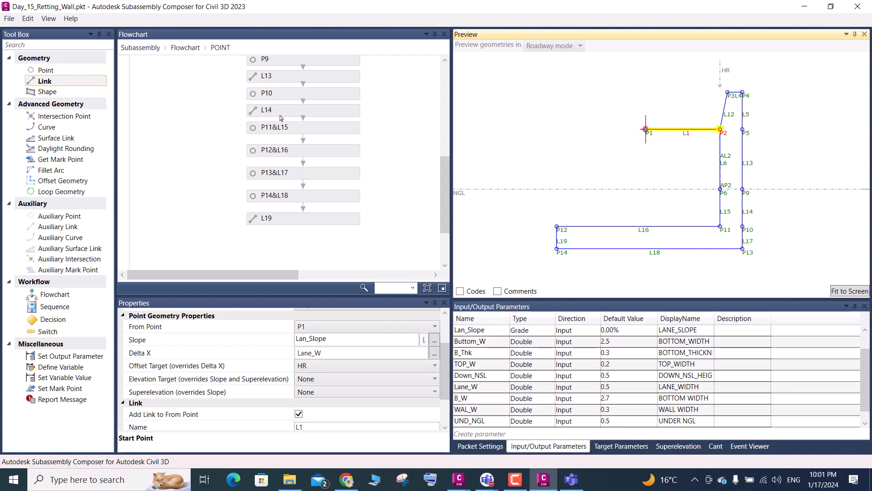
scroll(280, 117, "down", 3)
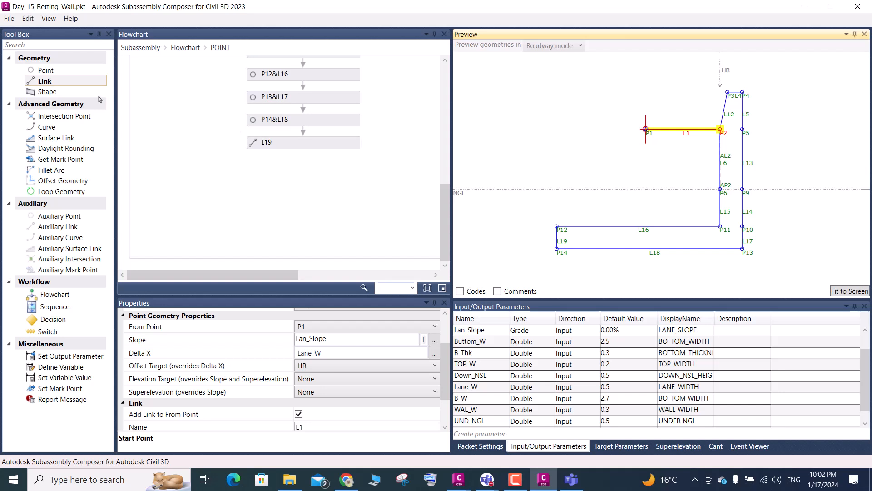
left_click_drag(61, 216, 298, 172)
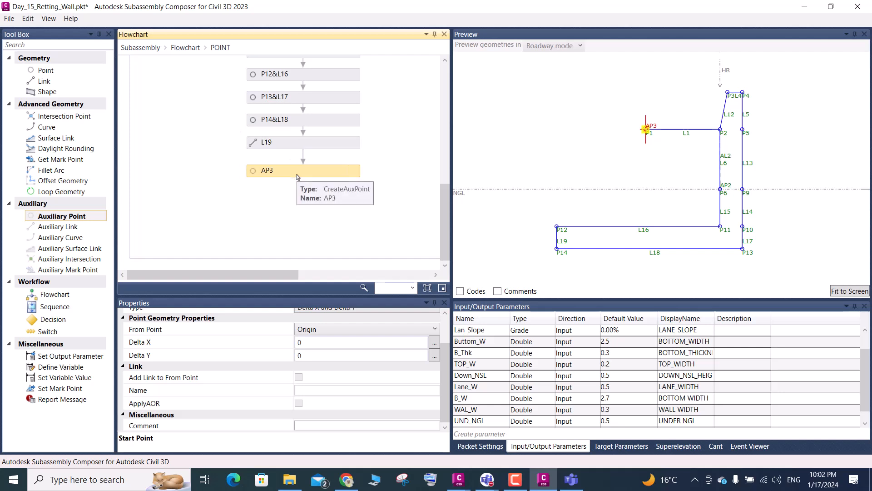
left_click(338, 330)
left_click(317, 306)
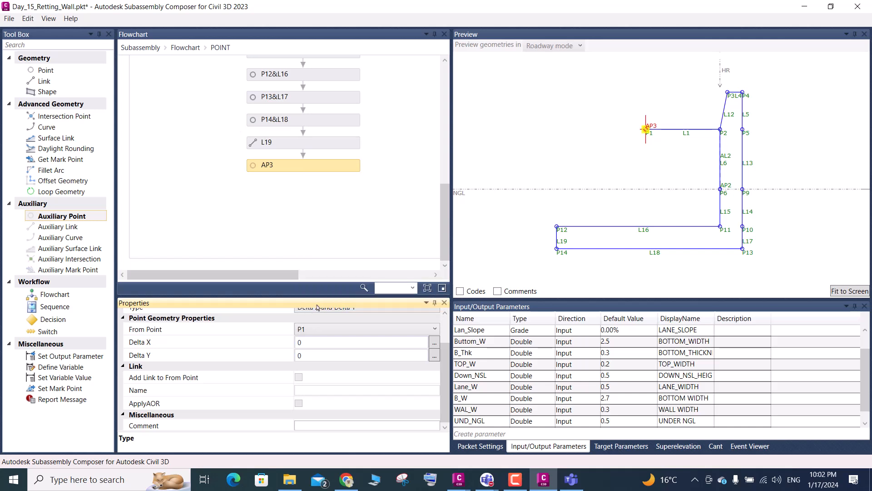
scroll(351, 391, "up", 2)
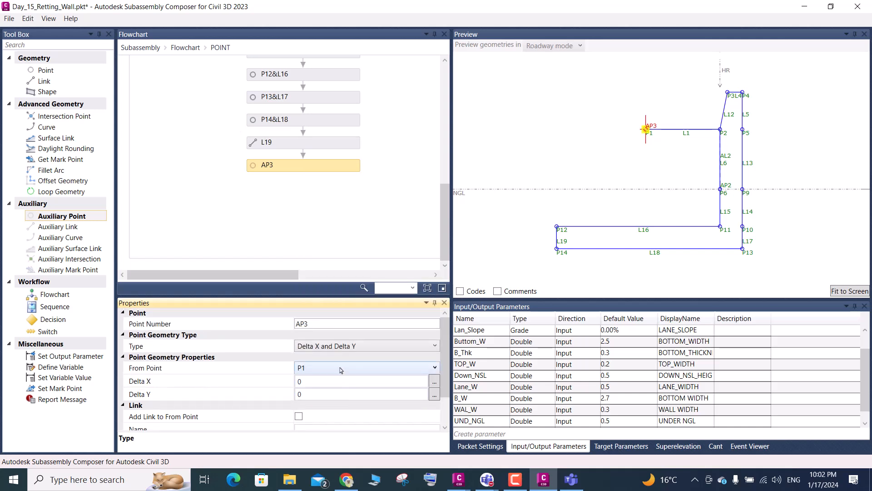
left_click(343, 348)
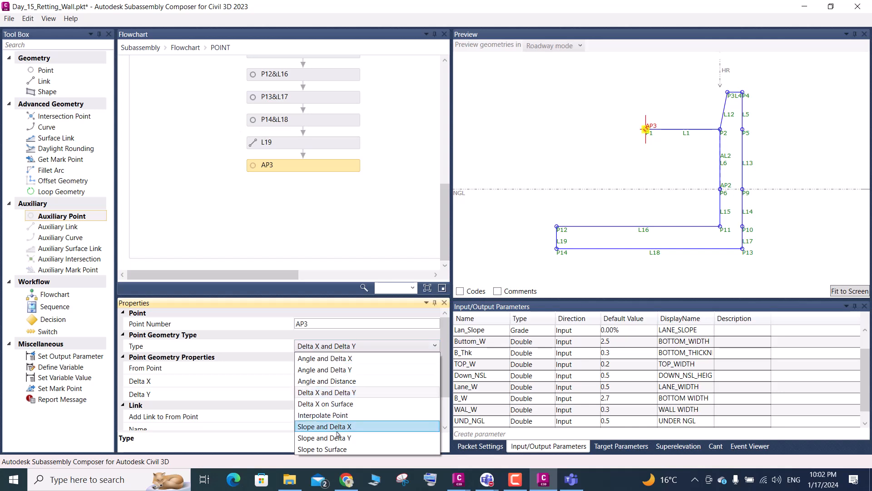
left_click(338, 427)
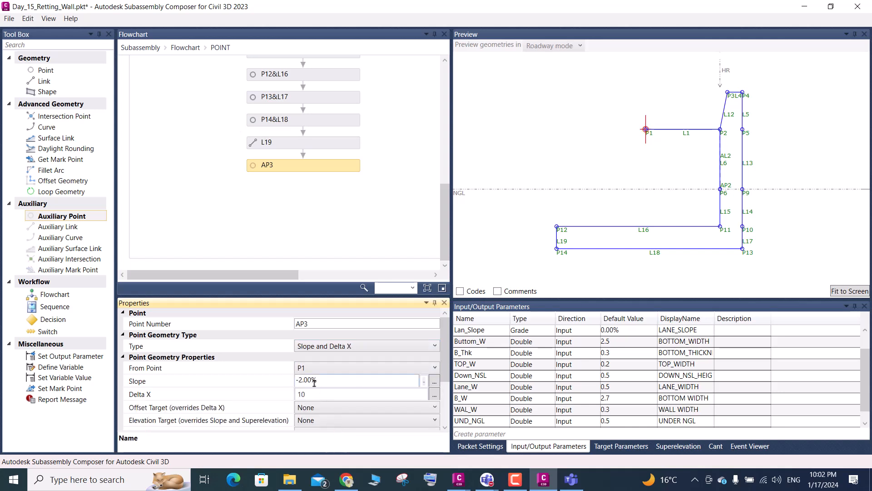
left_click(489, 333)
left_click(489, 333)
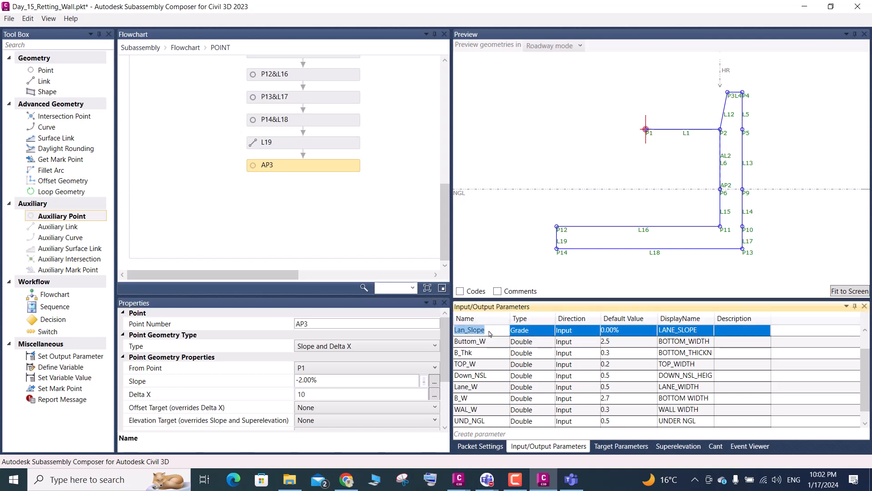
key("ctrl+v")
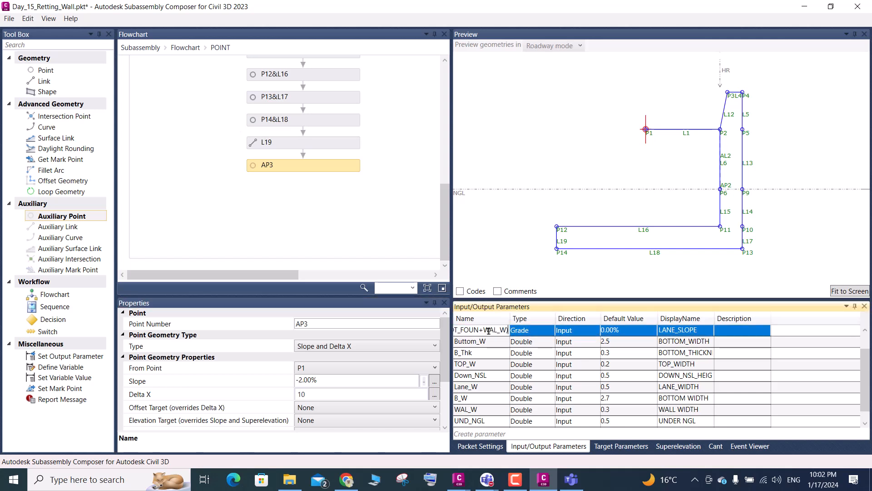
left_click(327, 383)
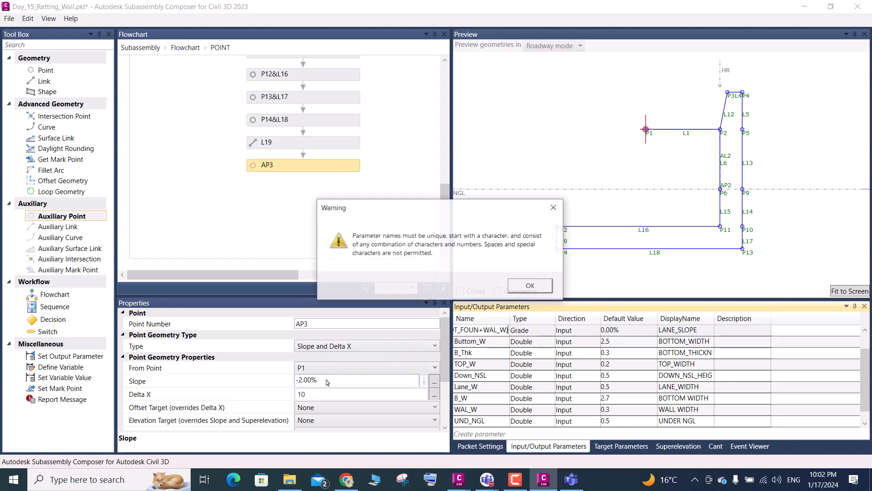
left_click(561, 208)
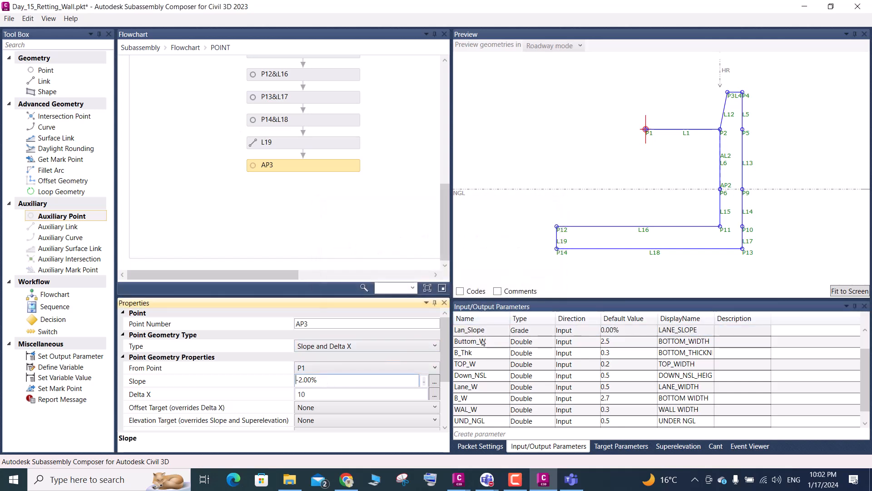
- Set auxiliary point AP3's slope to the Lan_Slope parameter
left_click(486, 332)
left_click(486, 332)
key("ctrl+c")
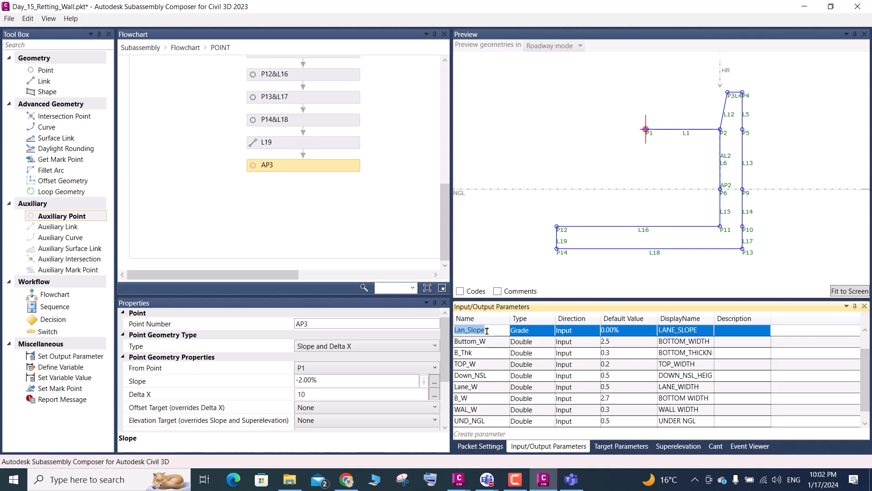
scroll(487, 332, "up", 1)
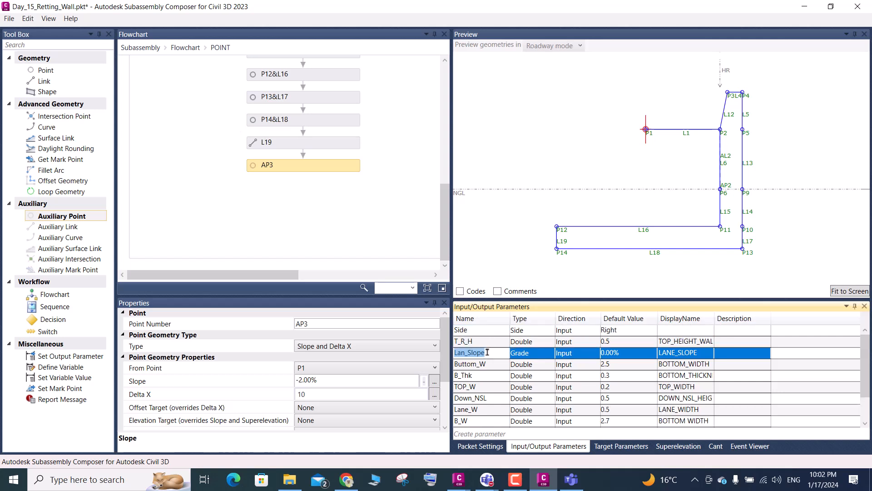
left_click_drag(325, 382, 297, 379)
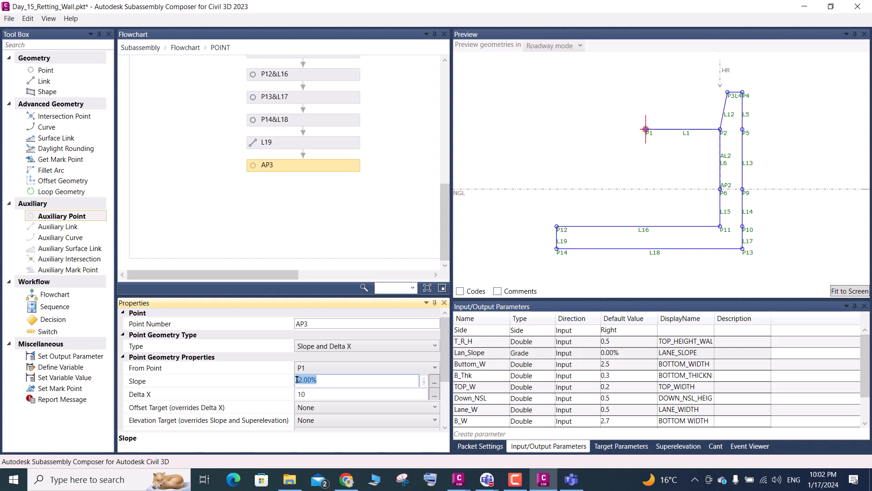
key("ctrl+v")
- Try -Lan_Slope as AP3's Delta X and fit the preview to check the point's position
scroll(483, 354, "down", 1)
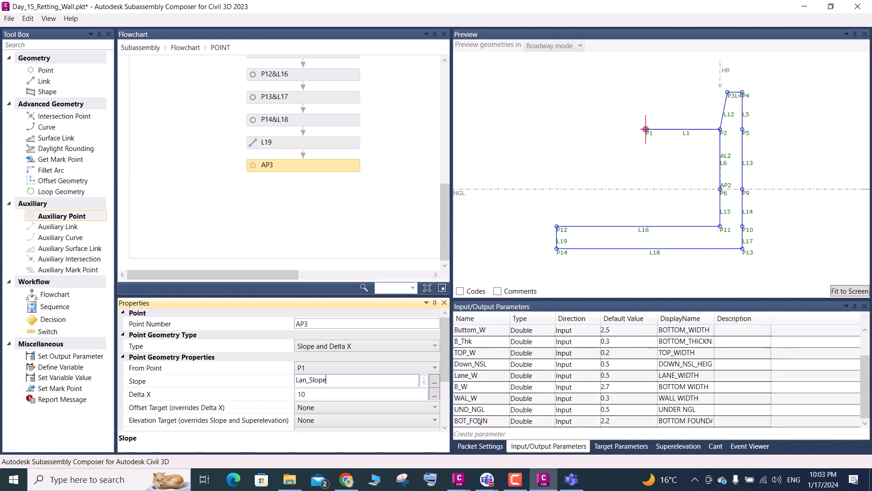
scroll(480, 420, "up", 1)
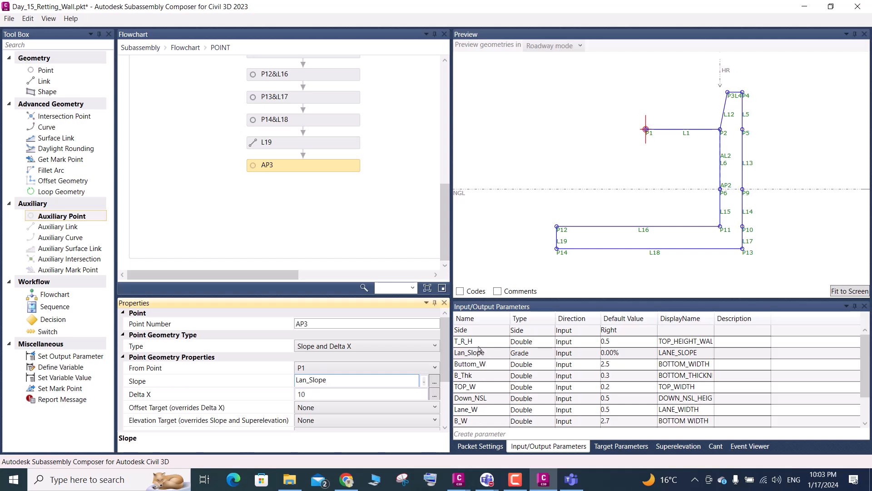
scroll(483, 383, "down", 1)
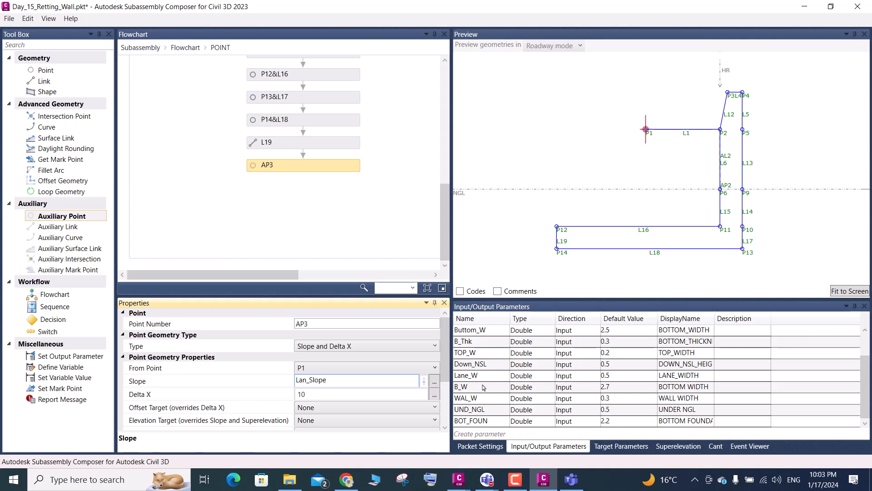
left_click(482, 377)
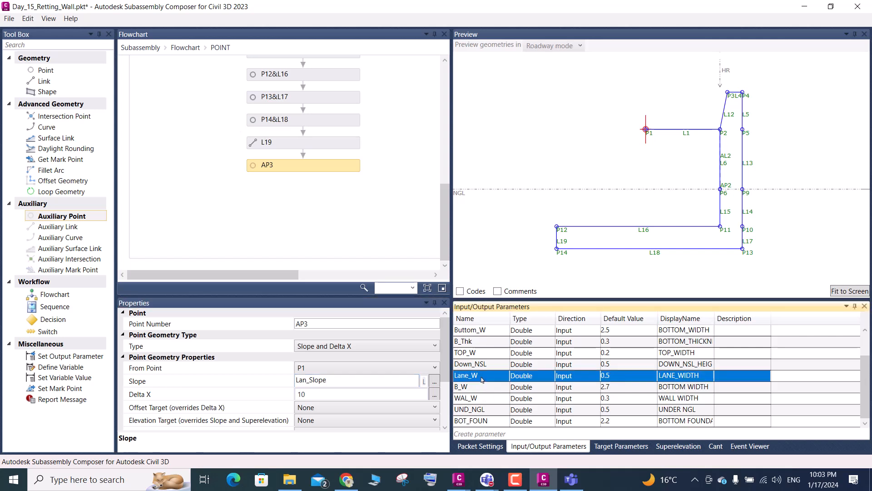
scroll(482, 379, "up", 1)
left_click(484, 389)
left_click(485, 390)
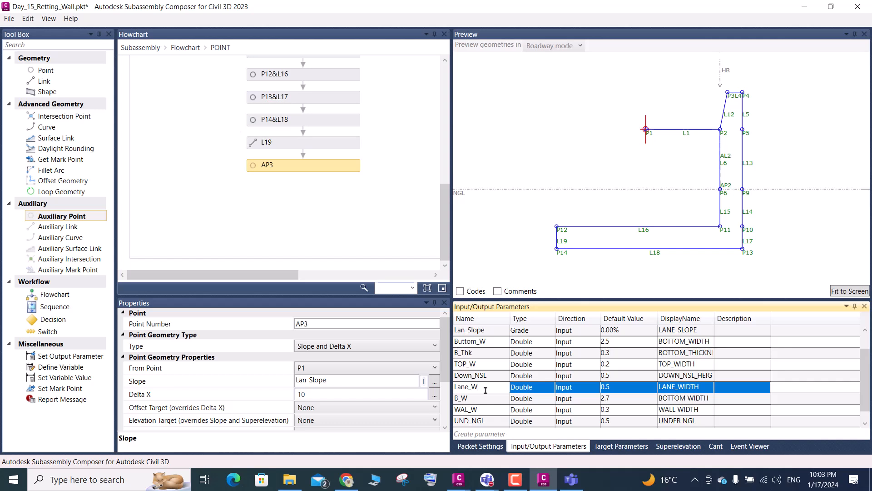
left_click(317, 395)
double_click(316, 394)
type("-")
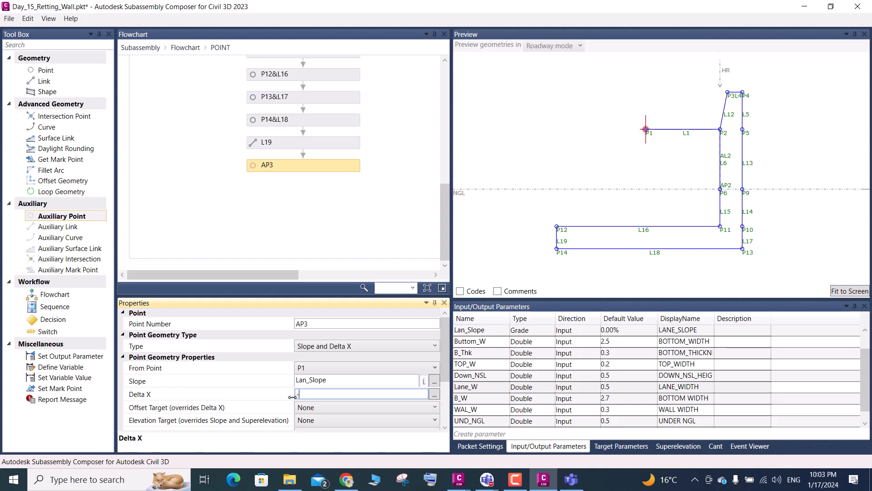
type("Lan_Slope")
left_click(843, 291)
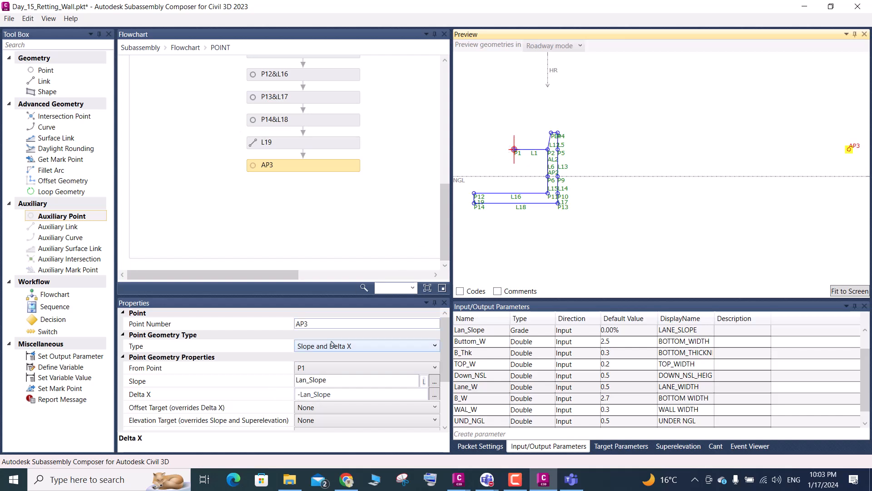
- Remove the minus sign from AP3's Delta X, leaving Lan_Slope, and refit the preview
left_click(301, 396)
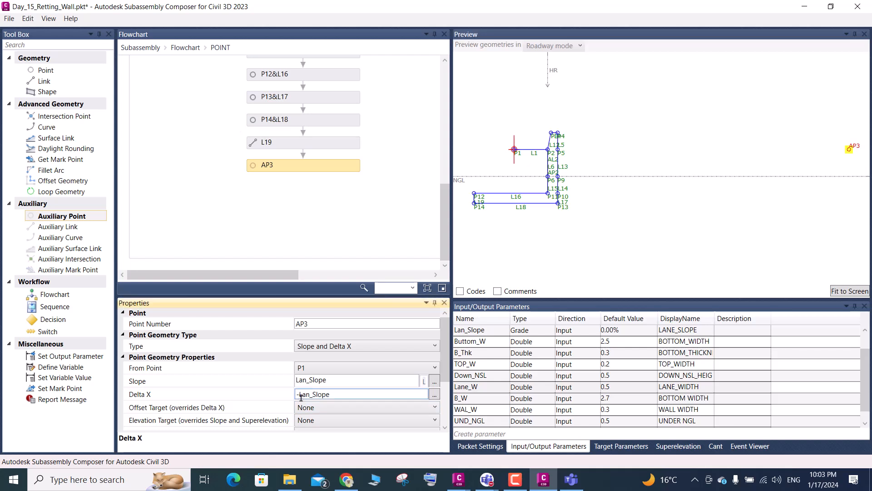
key("BackSpace")
key("Return")
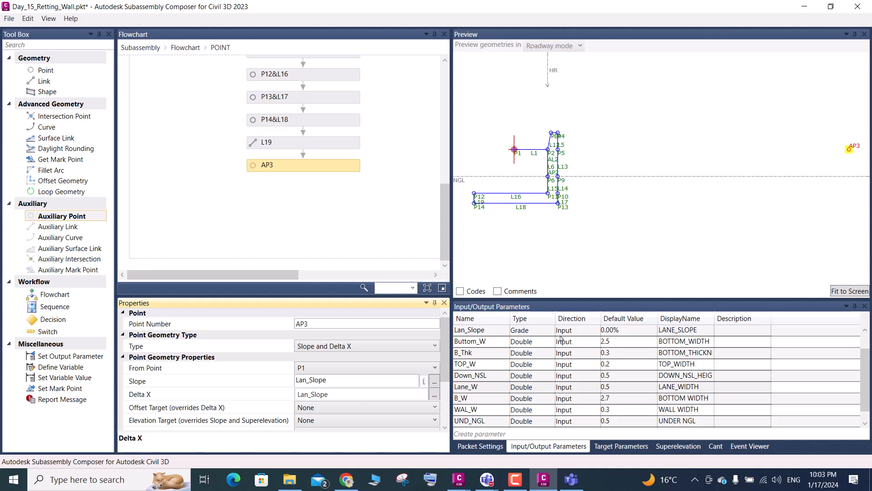
left_click(834, 293)
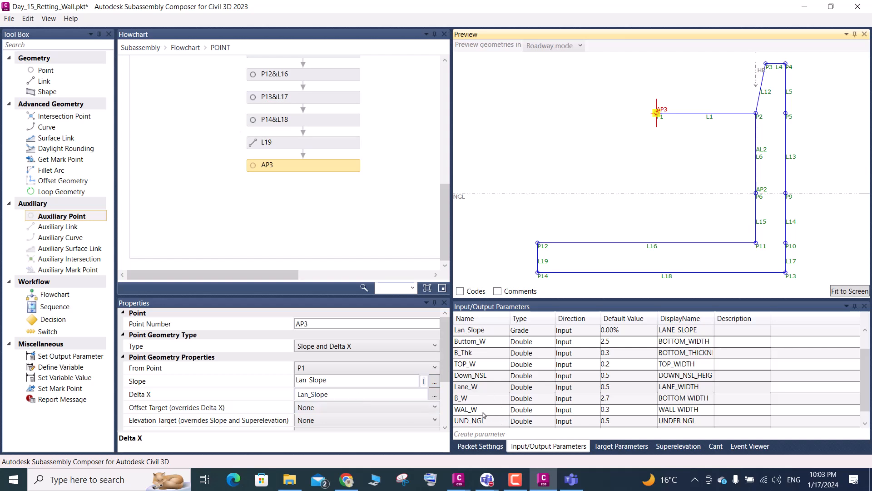
- Set AP3's Delta X to the negative lane width parameter, -Lane_W
scroll(484, 415, "down", 1)
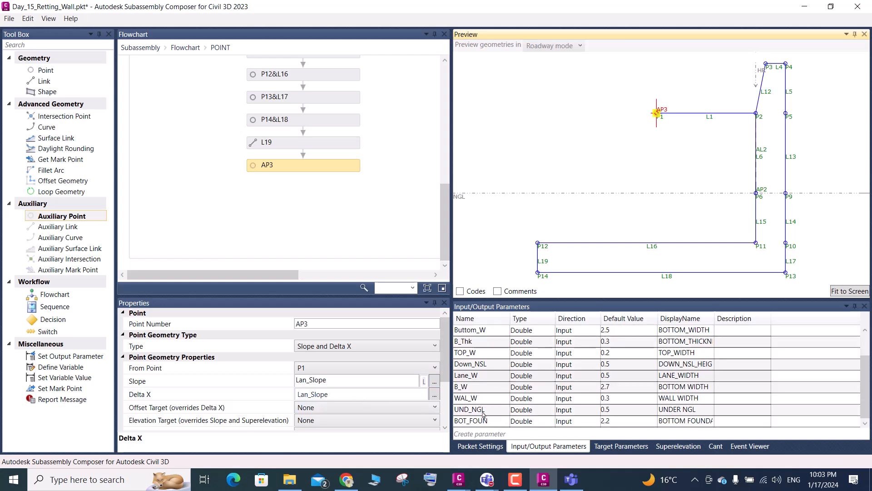
left_click(480, 378)
left_click(478, 379)
key("ctrl+c")
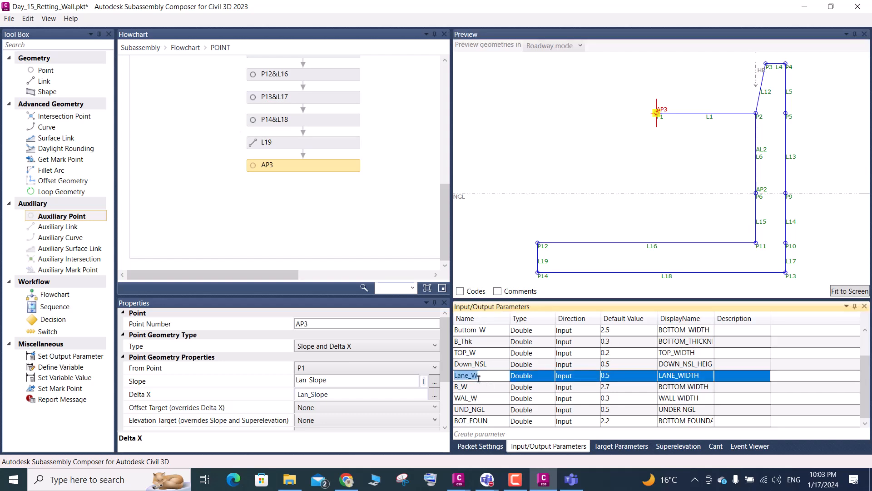
left_click(344, 398)
left_click_drag(340, 394, 277, 407)
type("-")
key("ctrl+v")
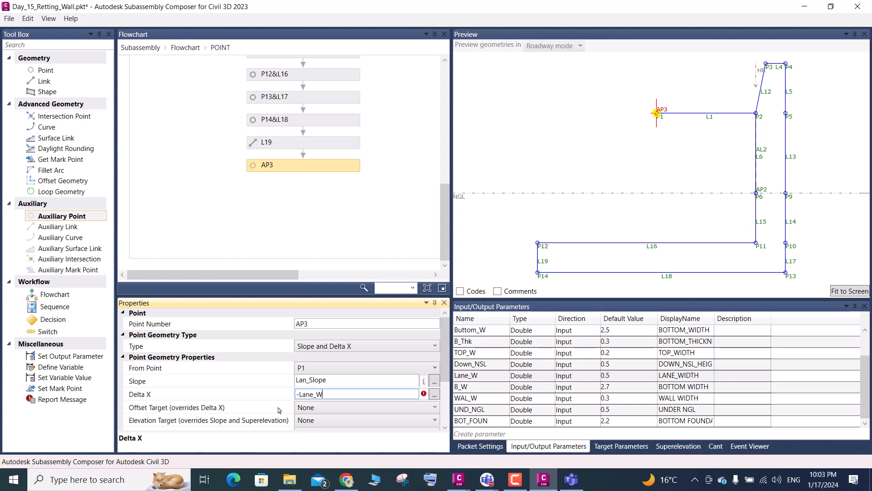
key("Return")
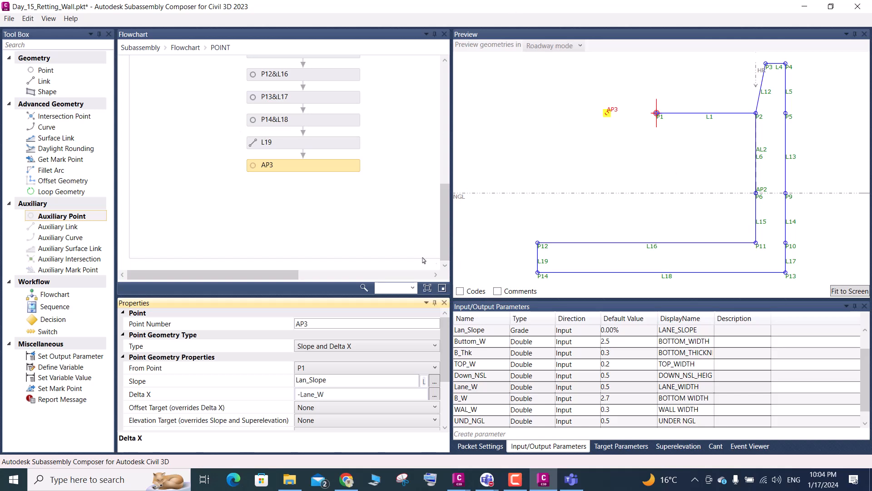
- Set the Lane_W parameter's default value to 3.25 and bring AP3 into view in the preview
left_click(611, 390)
left_click(611, 389)
type("3")
key("Return")
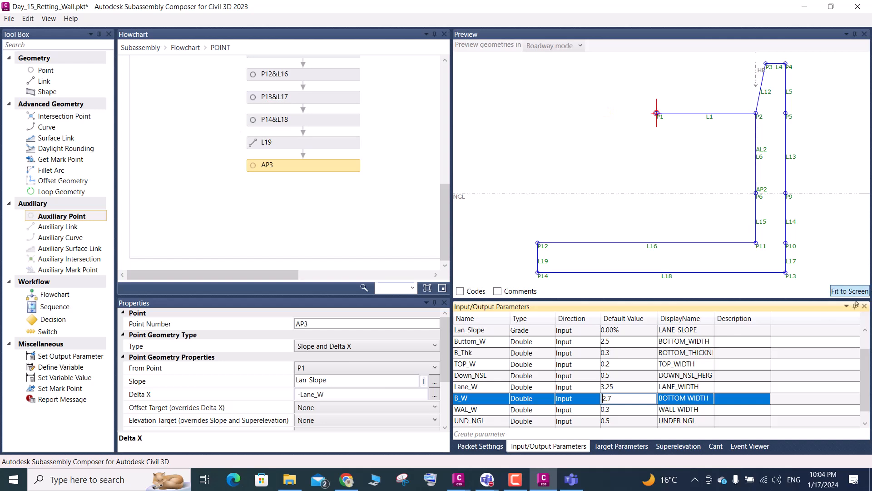
left_click(810, 273)
scroll(655, 154, "down", 1)
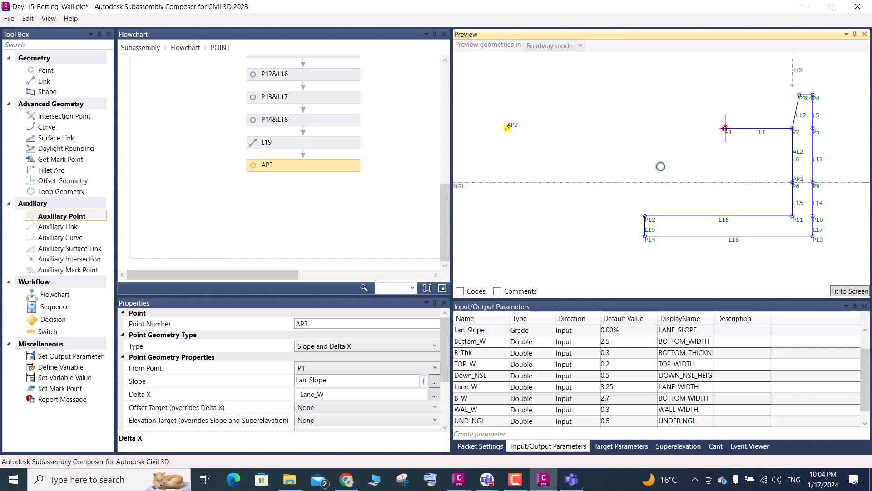
- Add a point after AP3 in the flowchart, using AP3 as origin, the Delta X on Surface type and NGL as surface target
left_click(305, 170)
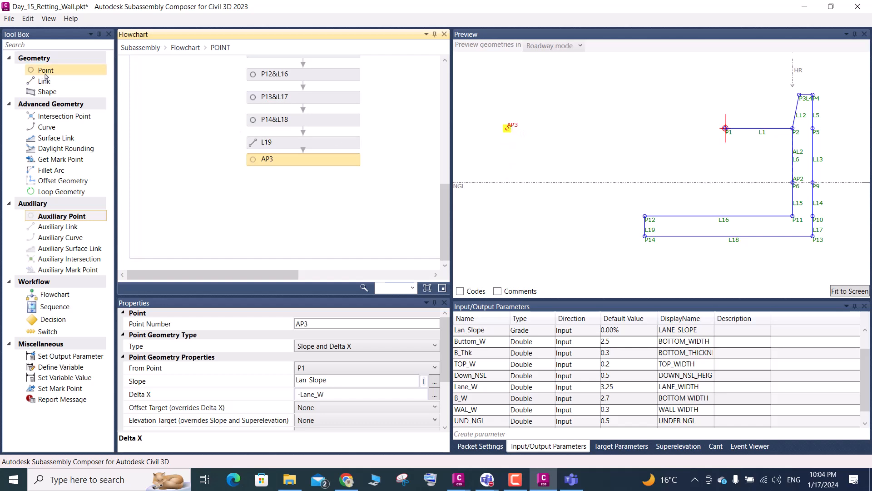
left_click_drag(45, 74, 305, 196)
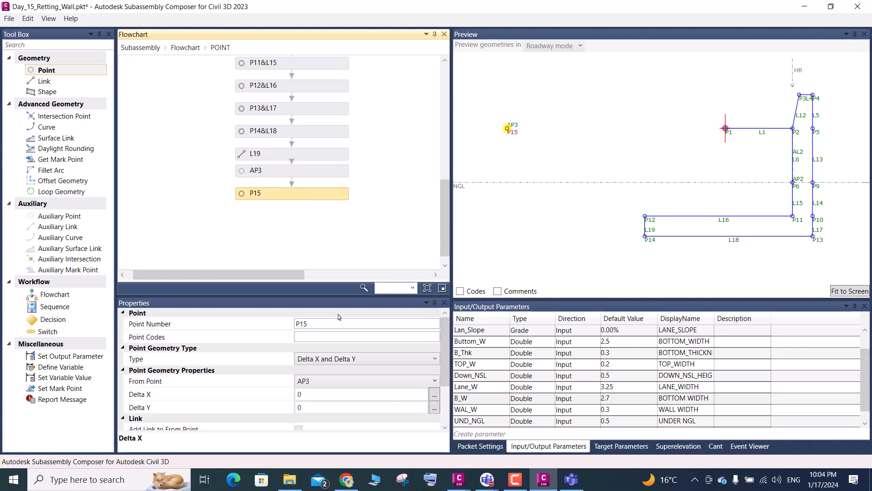
left_click(337, 361)
left_click(337, 361)
left_click(337, 361)
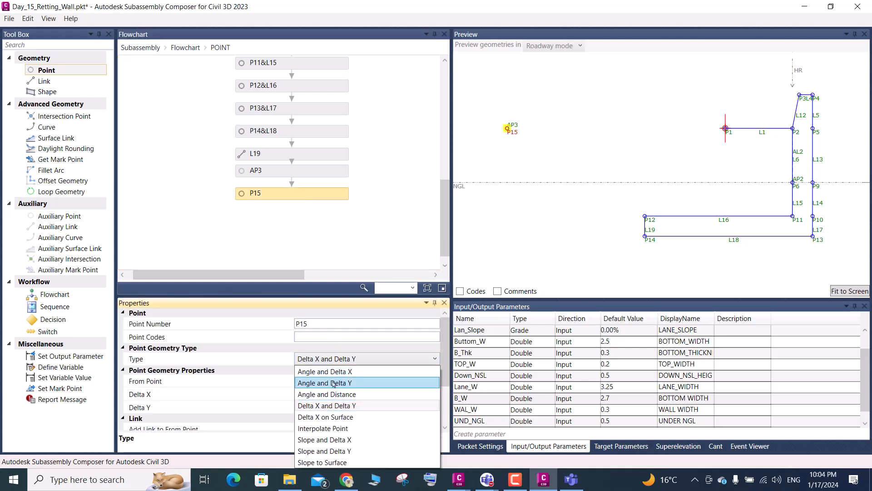
left_click(342, 417)
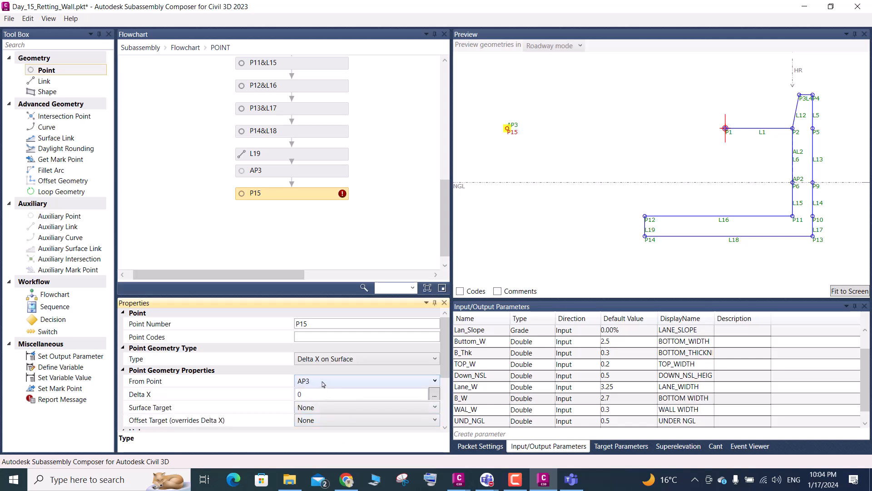
left_click(325, 408)
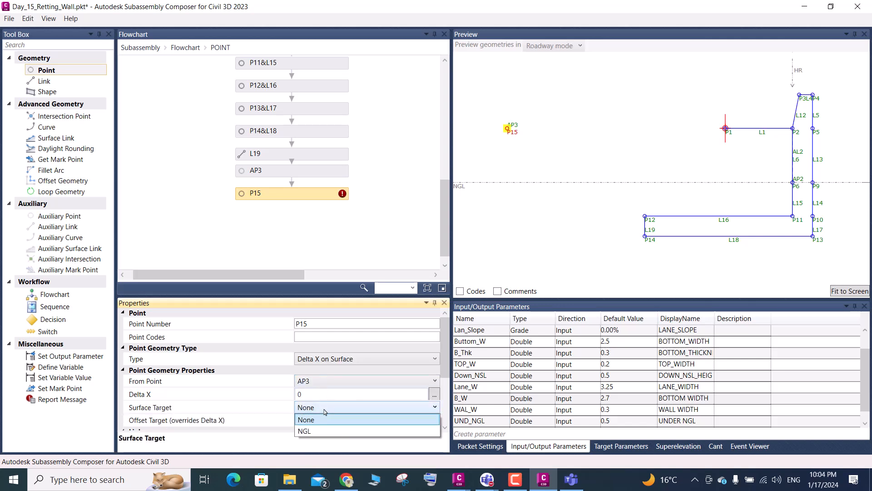
left_click(309, 431)
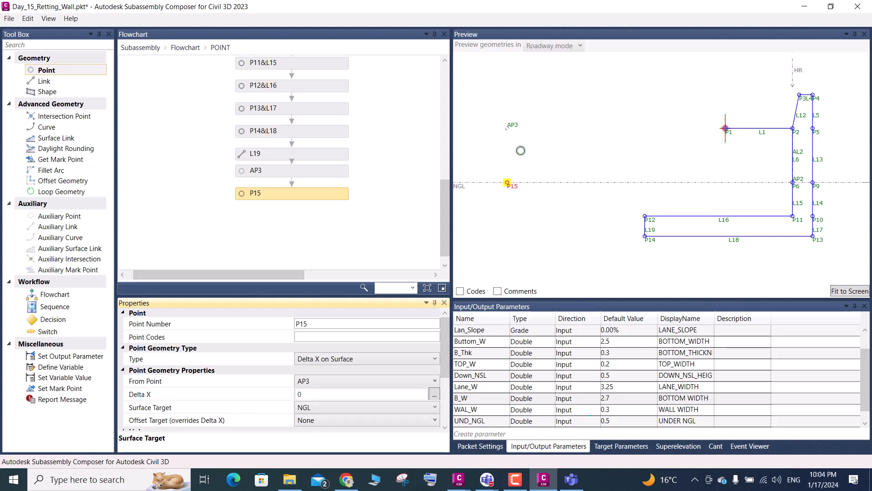
- Check P15's link options and its preview position relative to AP3 and the wall, and save the subassembly file
scroll(304, 375, "down", 3)
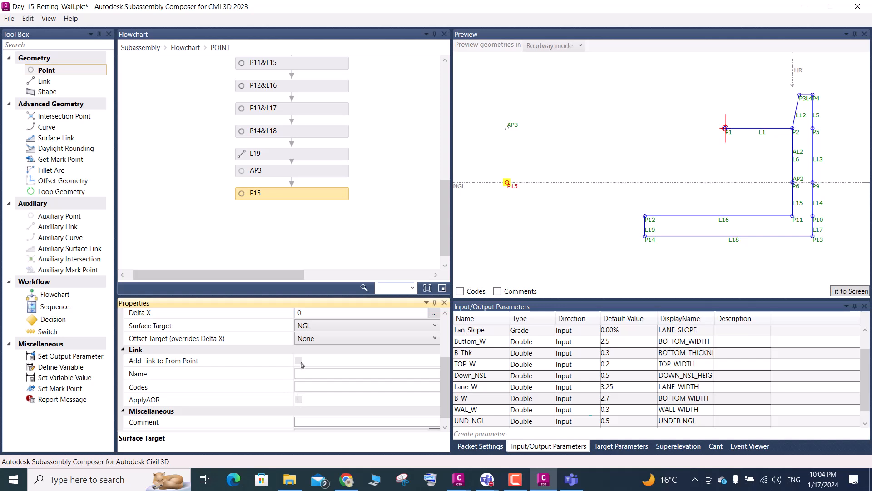
scroll(302, 365, "up", 2)
scroll(305, 370, "down", 2)
scroll(306, 376, "up", 3)
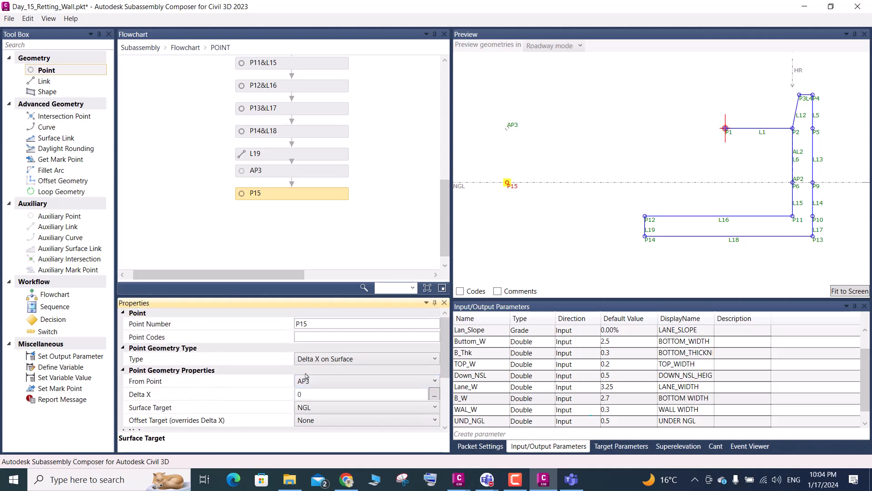
left_click(859, 293)
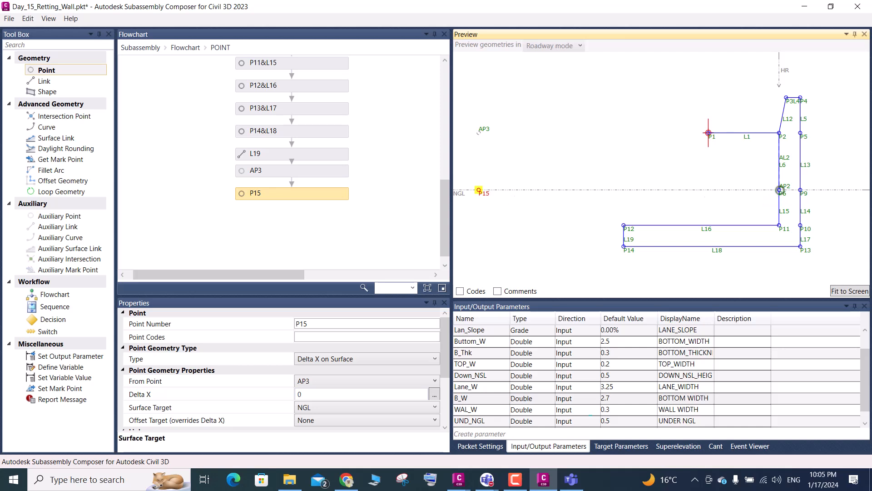
scroll(807, 191, "down", 1)
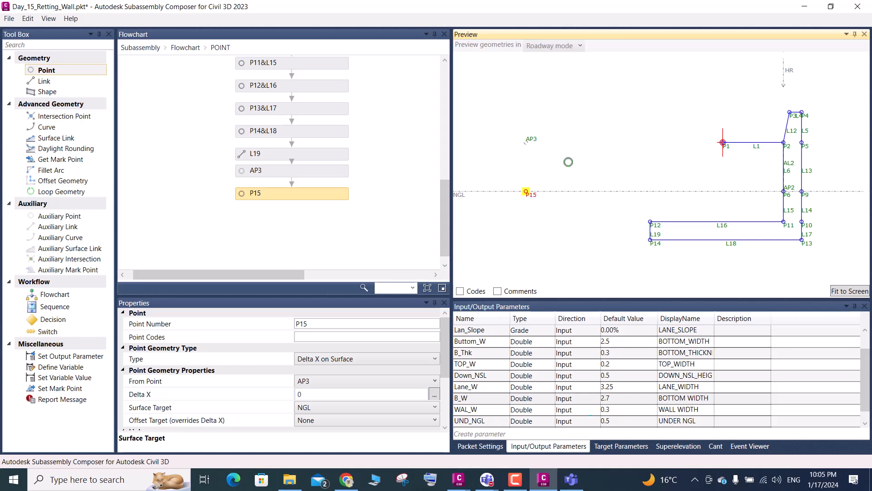
scroll(609, 207, "down", 3)
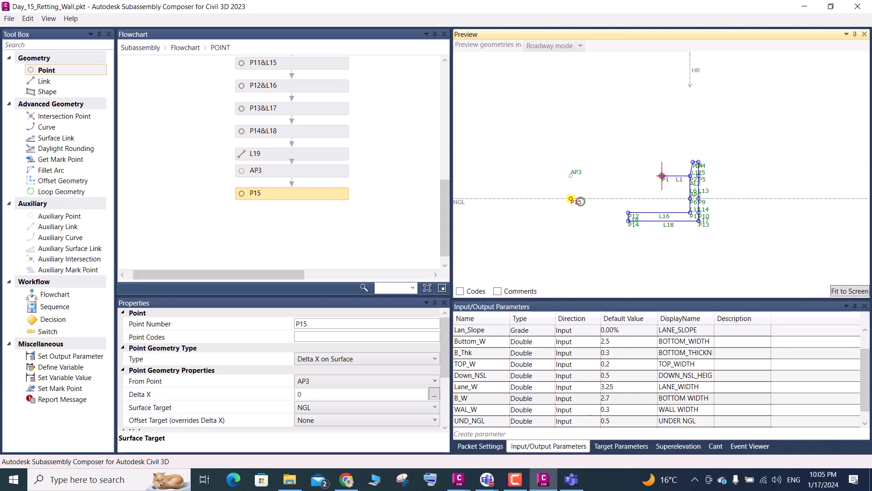
scroll(630, 213, "up", 4)
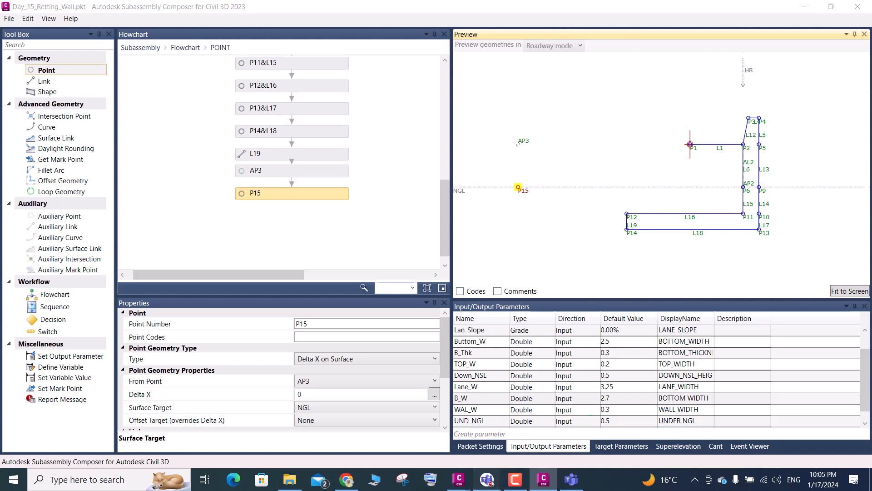
- Start creating a new entry in the subassembly's input/output parameters
left_click(524, 432)
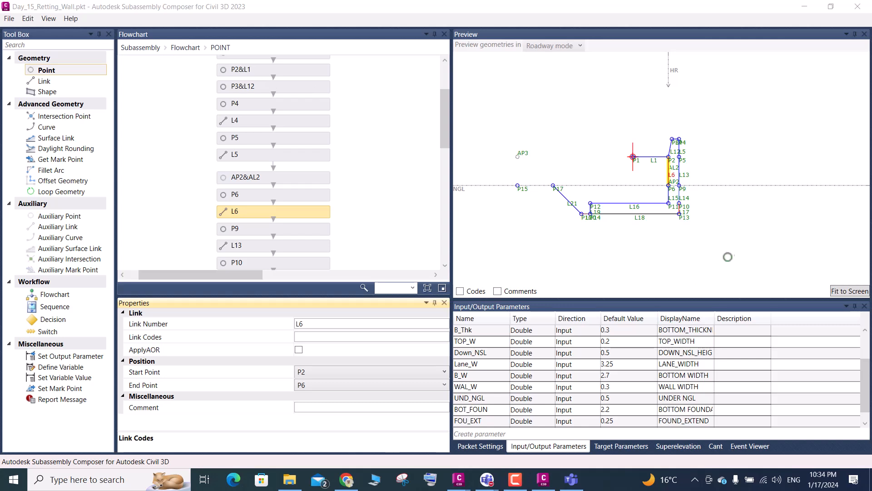
- Examine the wall footing and sloped link L21 up to P17 on the NGL line in the preview
scroll(671, 221, "up", 2)
scroll(675, 216, "up", 1)
scroll(588, 211, "up", 1)
scroll(518, 182, "up", 1)
scroll(557, 235, "down", 2)
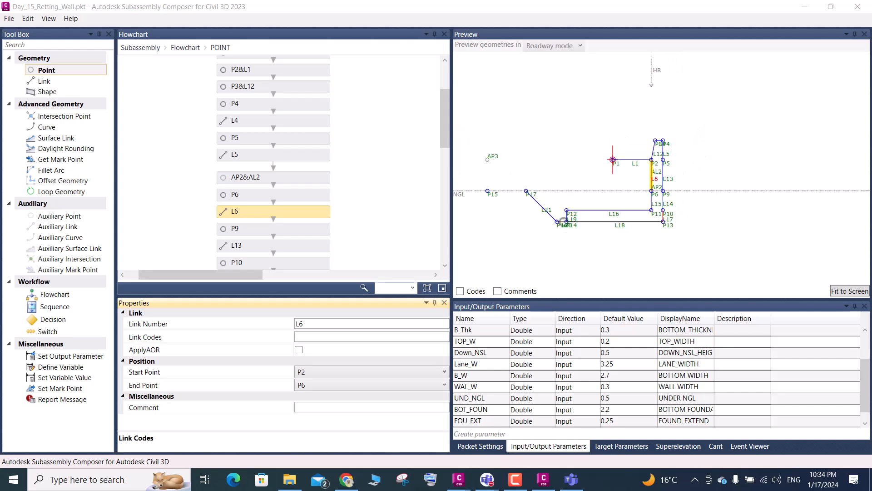
- Switch to Civil 3D's Day-14_Horizental Target drawing, close the licence notice, and examine both retaining walls against the ground line in section 0+080.00
left_click(805, 6)
left_click(543, 479)
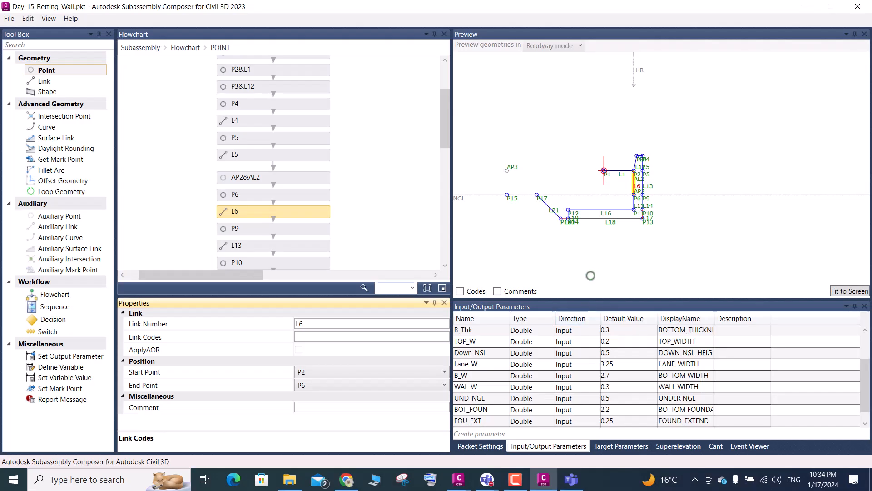
left_click(459, 478)
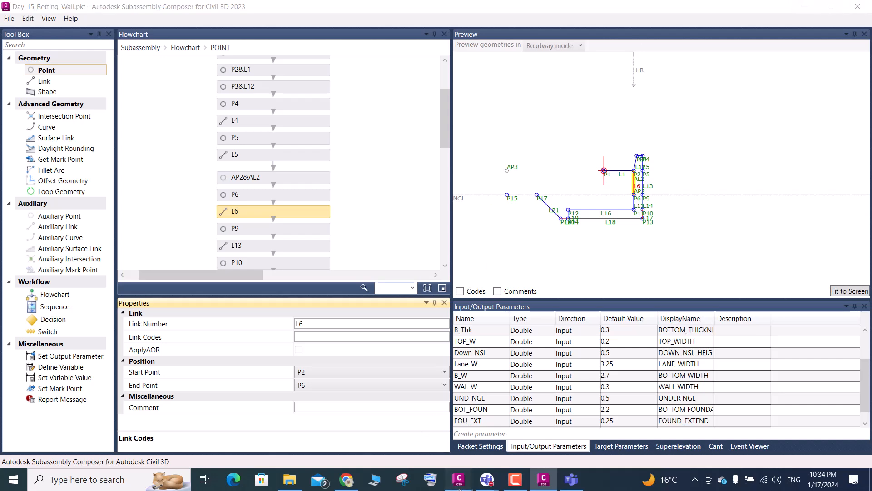
left_click(456, 430)
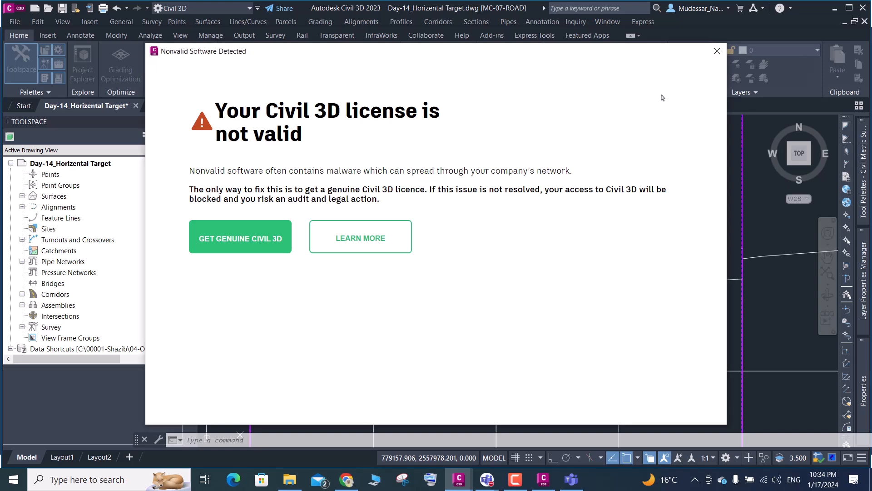
left_click(717, 51)
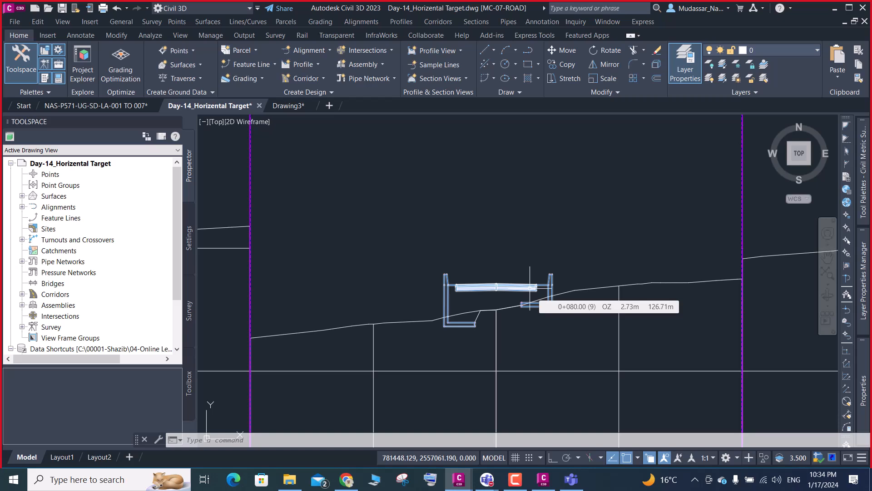
scroll(539, 309, "up", 4)
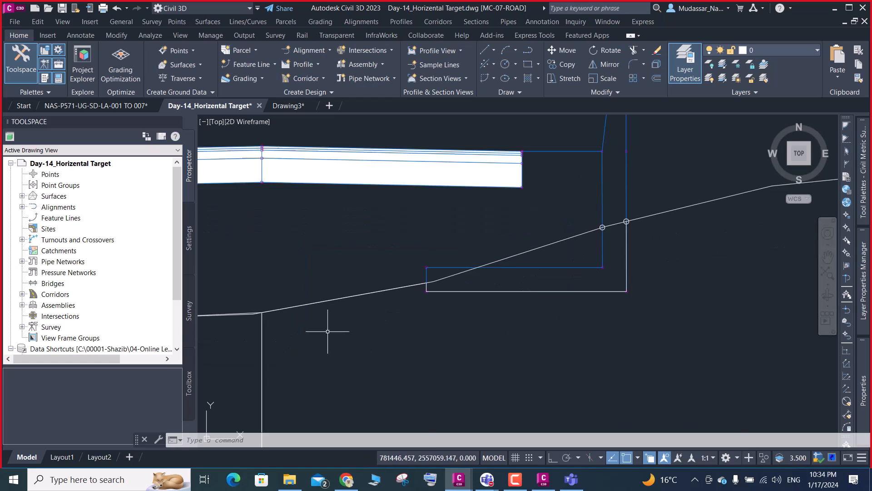
scroll(516, 269, "down", 5)
scroll(476, 275, "up", 6)
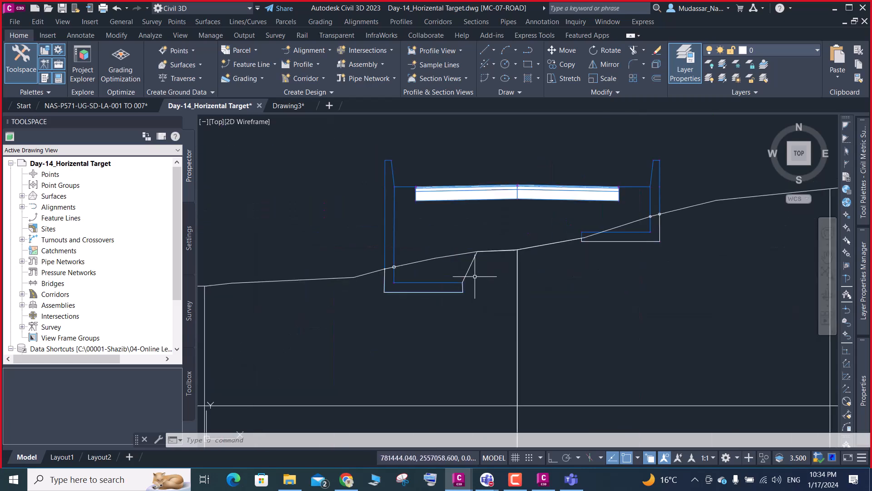